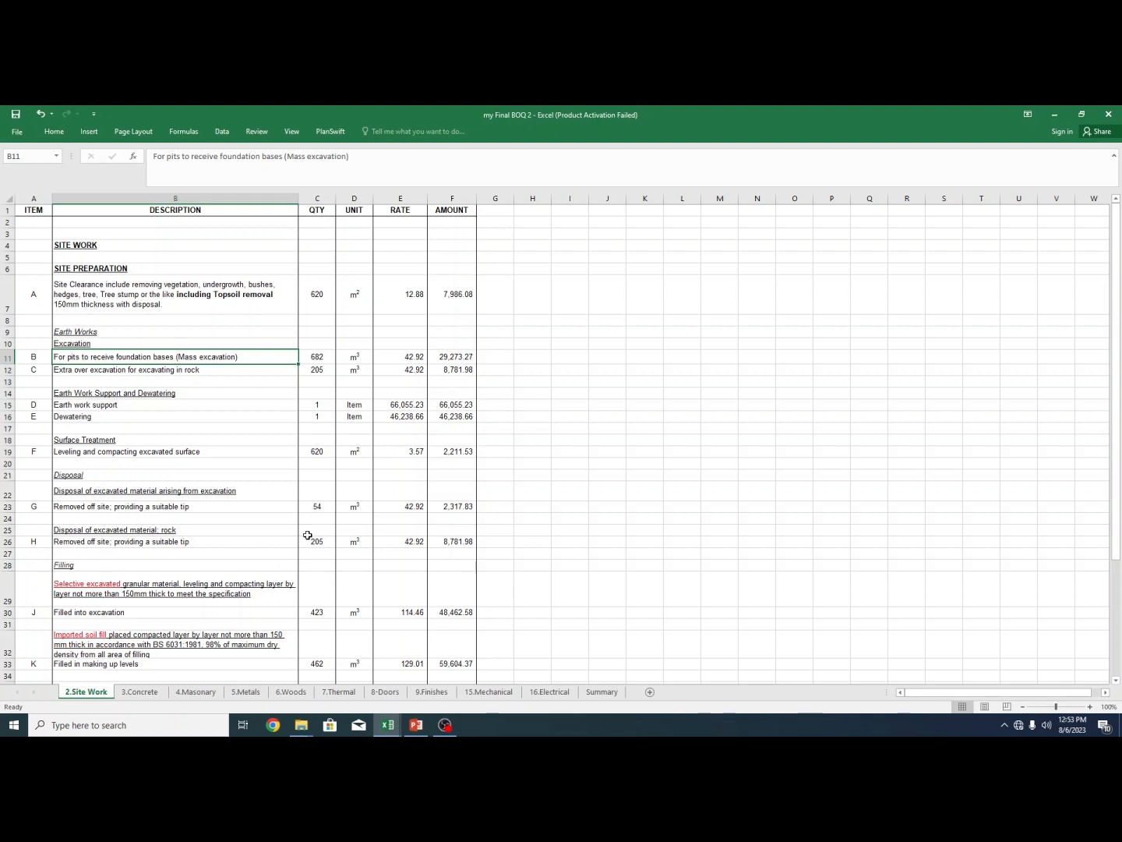
- Add a new worksheet to the workbook and place it before the 2.Site Work sheet
key(F2)
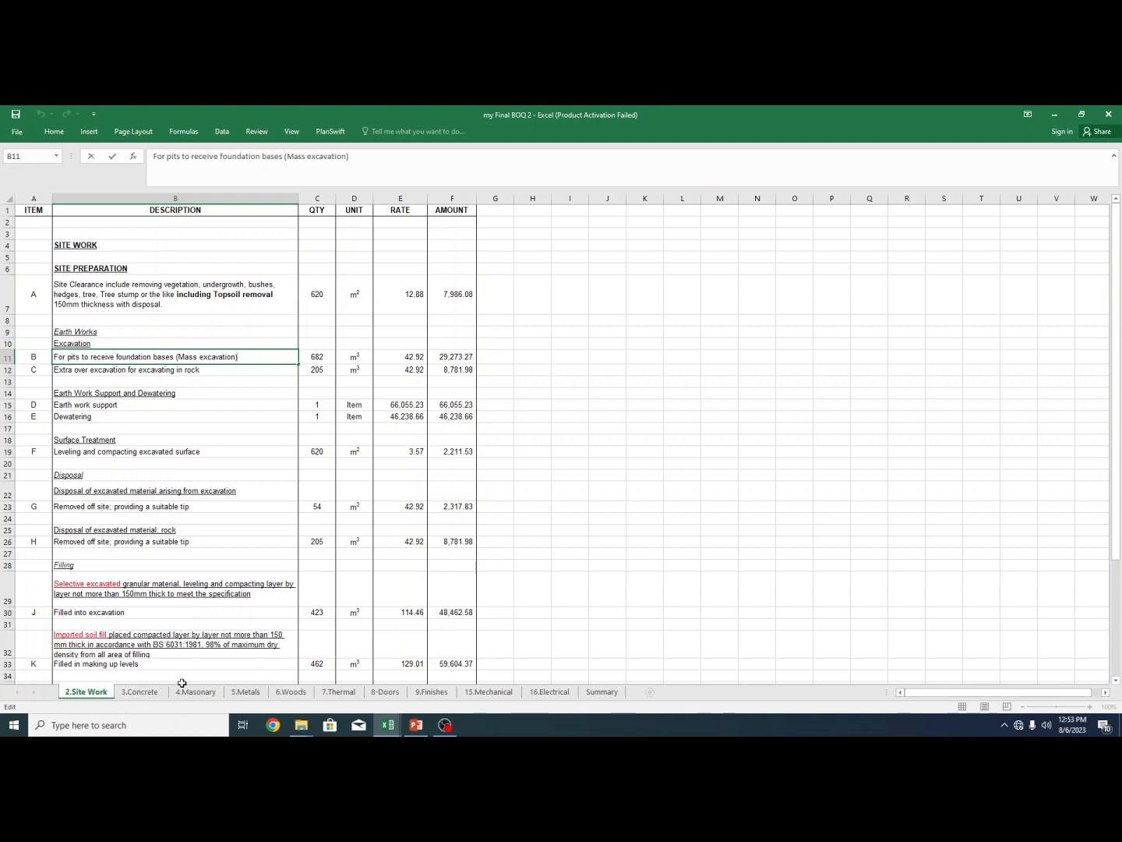
click(646, 649)
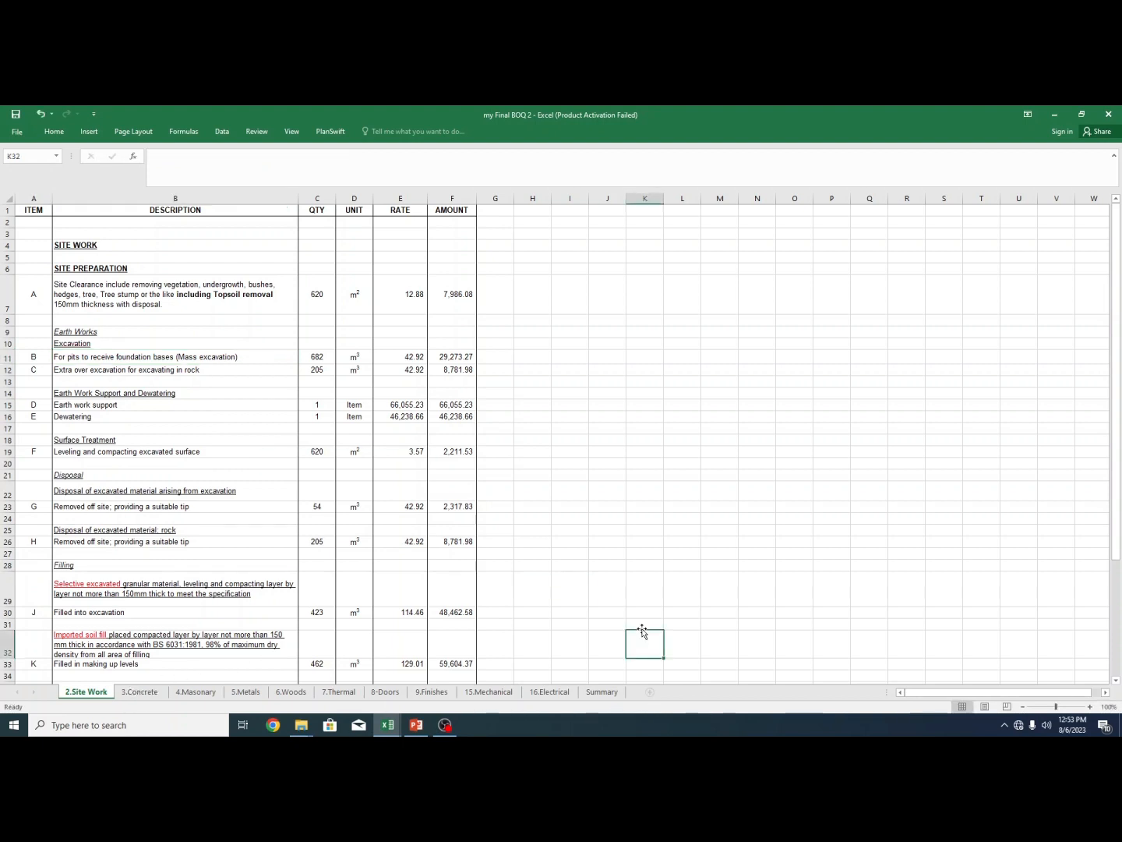
click(649, 692)
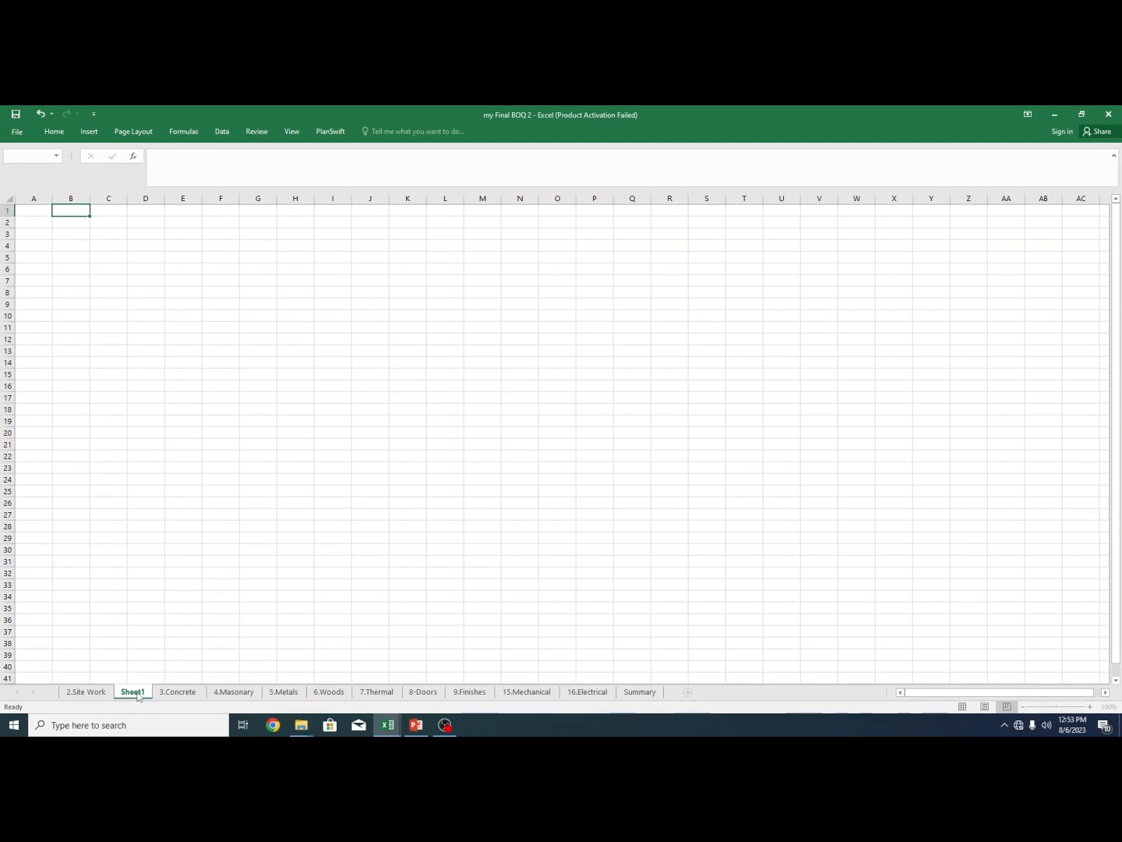
mouse_move(138, 695)
mouse_down()
mouse_move(60, 693)
mouse_move(76, 696)
mouse_up()
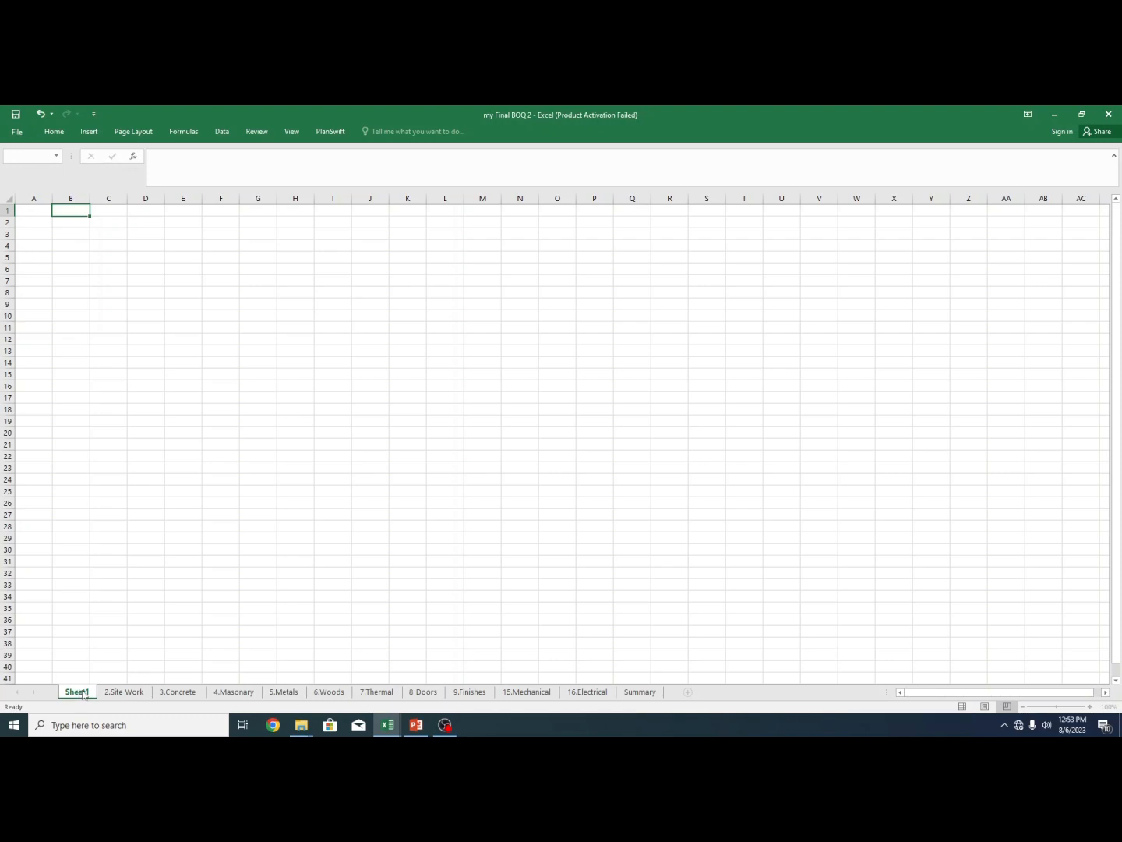
- Rename the new first worksheet as Activity
double_click(77, 697)
key(Return)
double_click(83, 693)
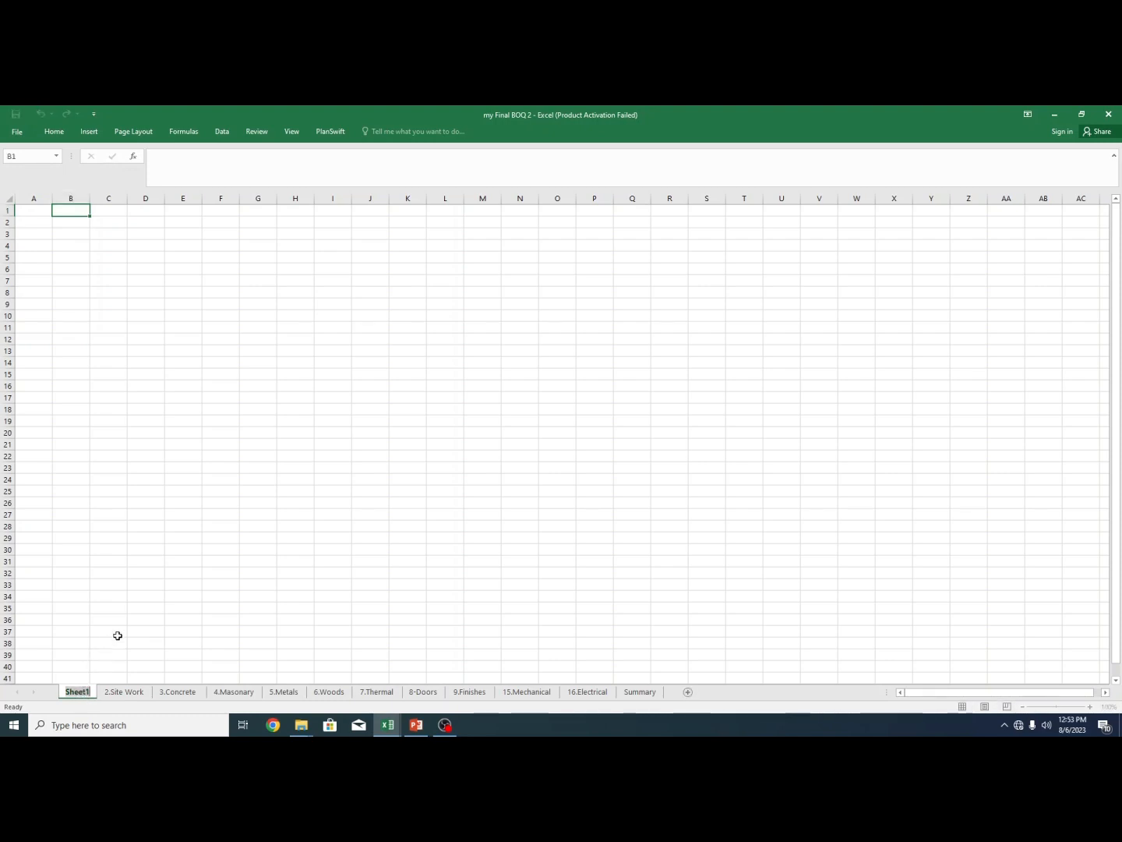
text(Act)
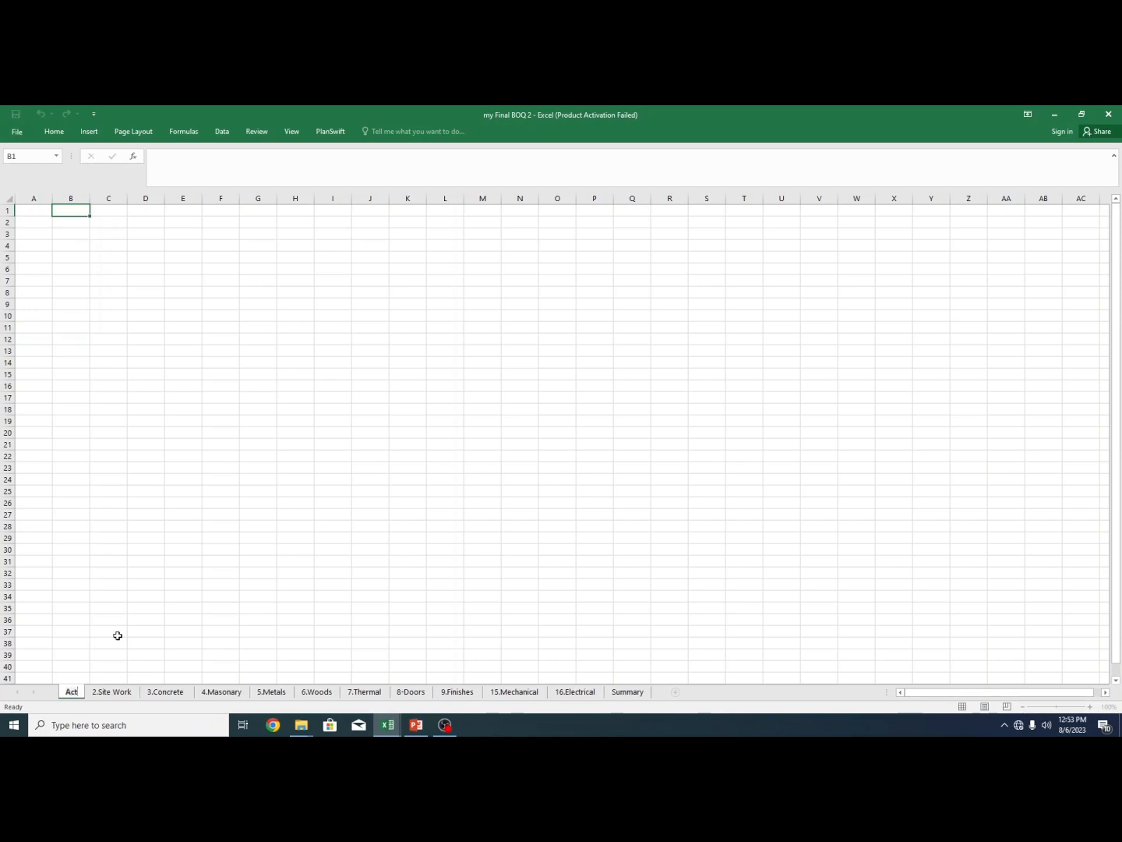
text(ivity)
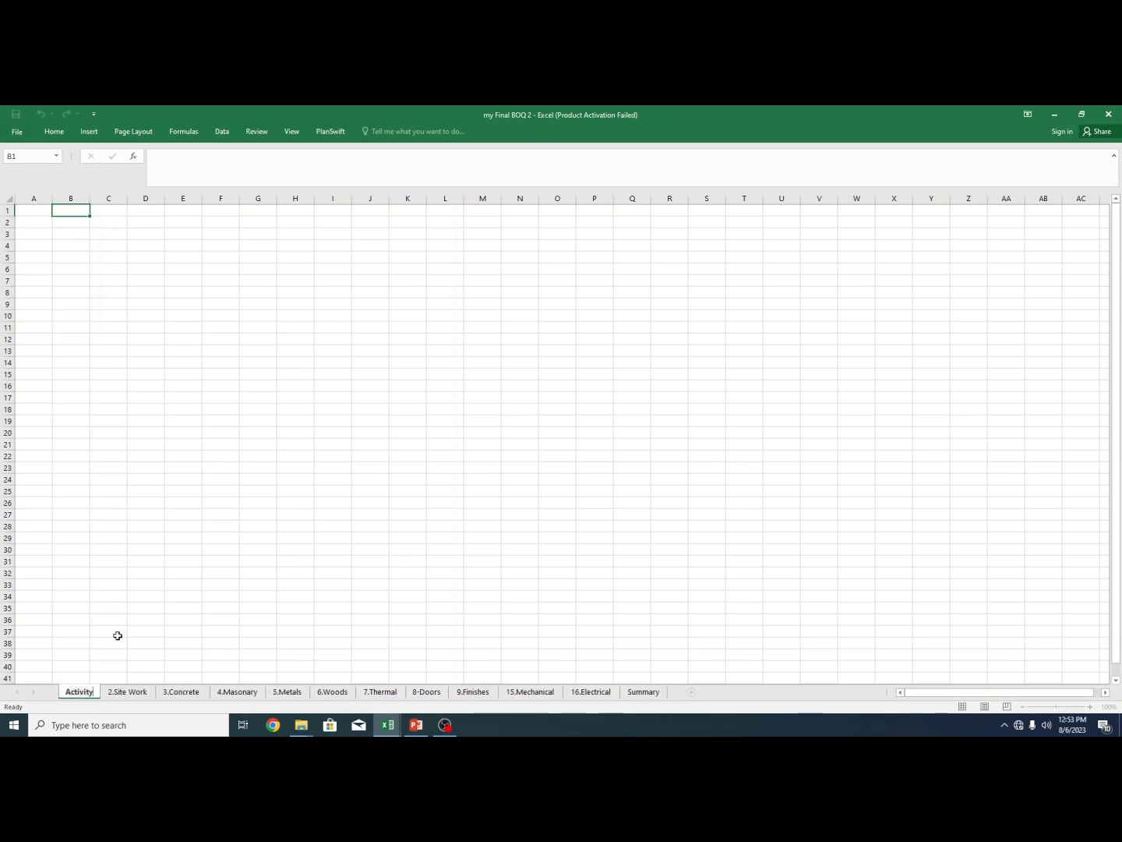
- Enter the headings BOQ Ref, Div and Activity ID in cells A1 to C1 of the Activity sheet
click(32, 211)
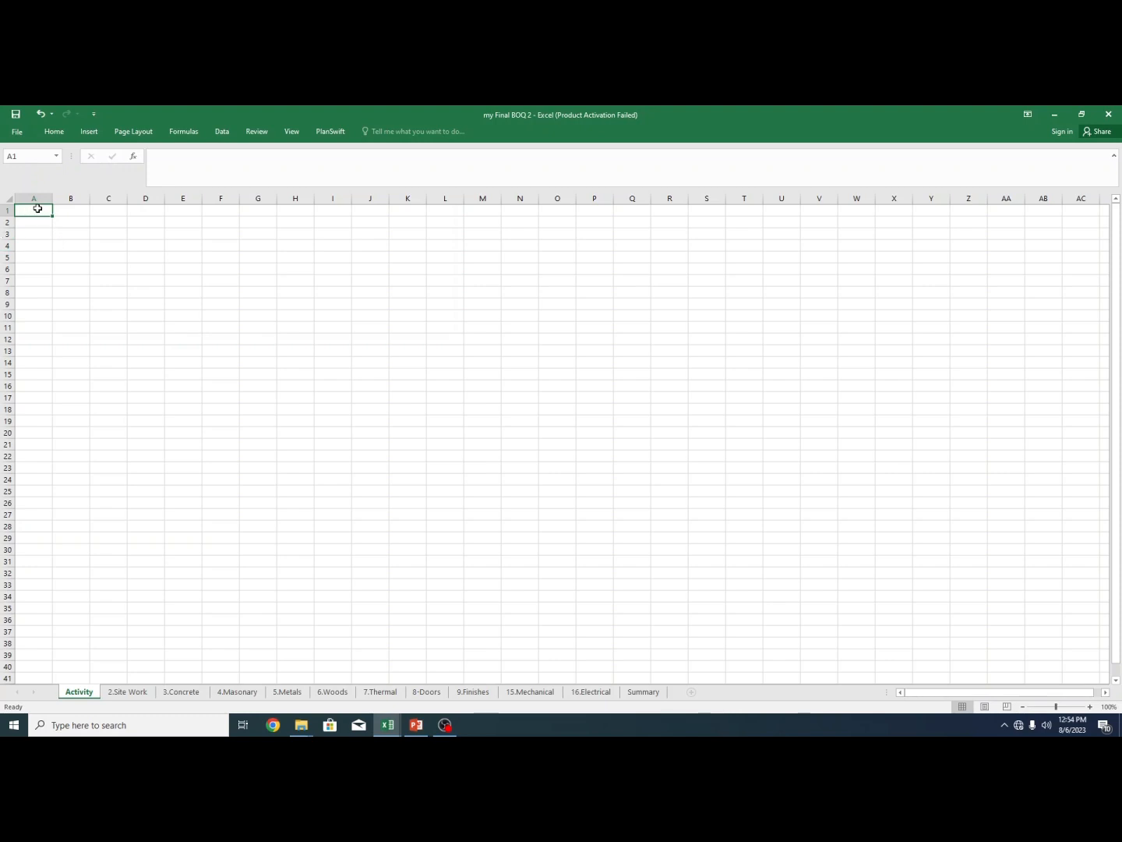
text(BOQ Ref)
key(Tab)
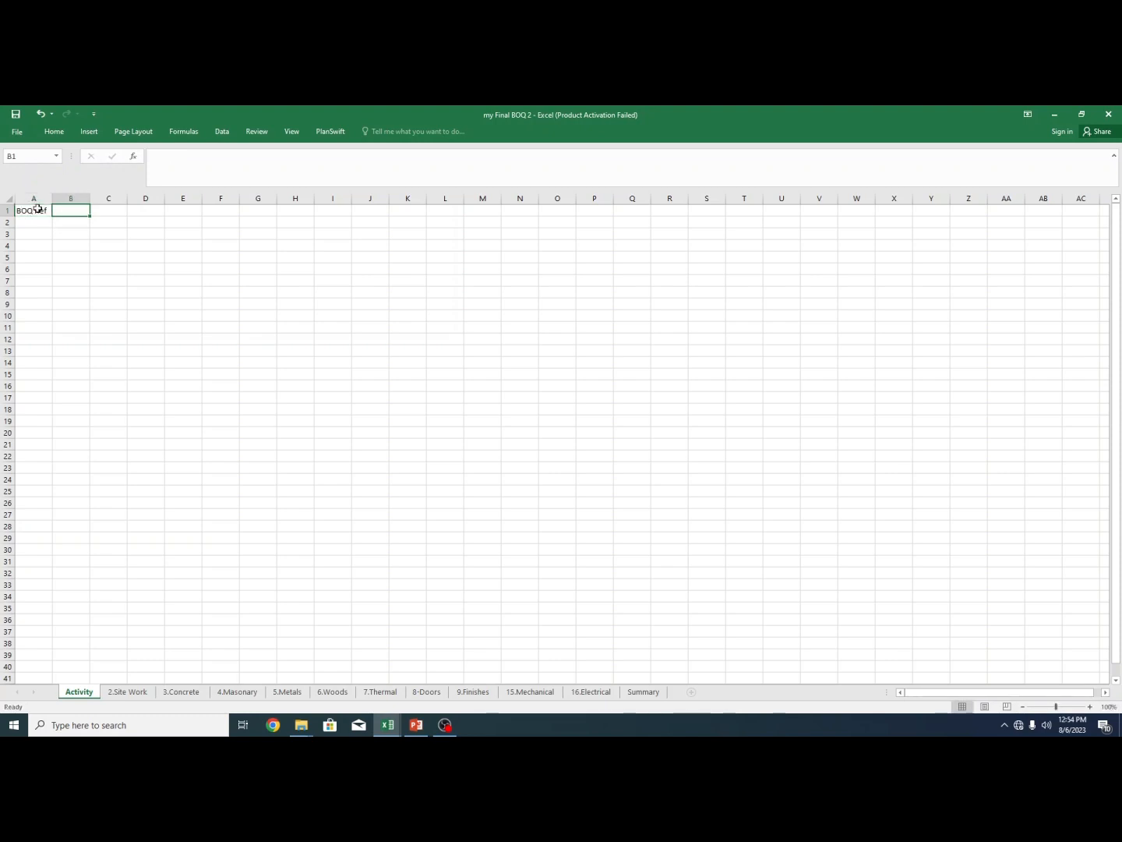
text(Div)
click(113, 211)
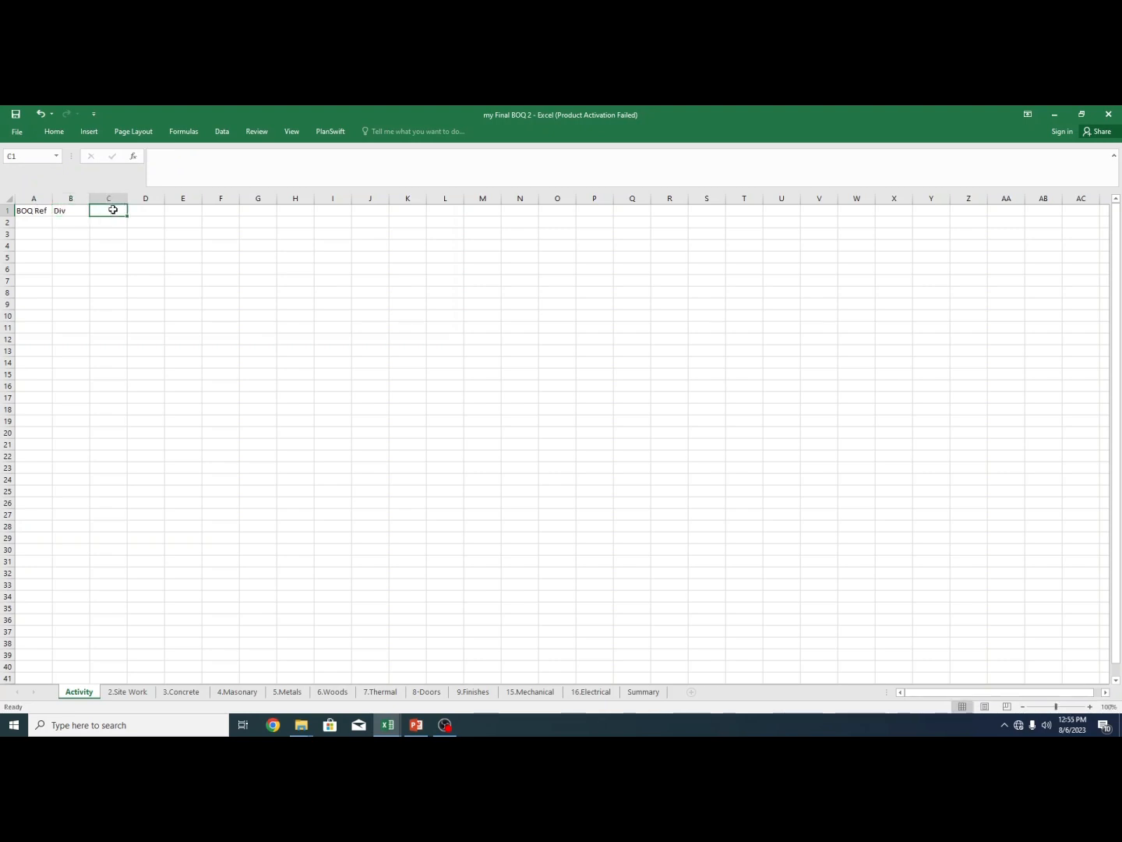
text(Activity)
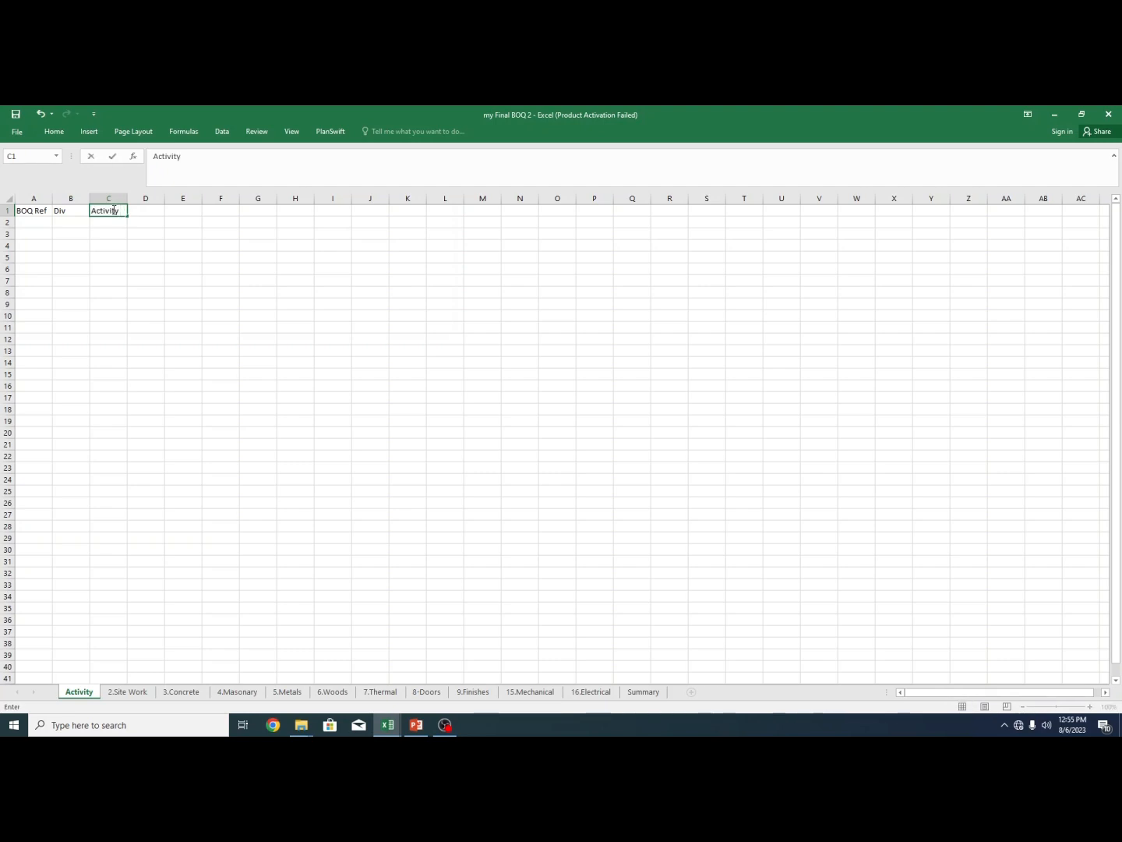
text( ID)
key(Tab)
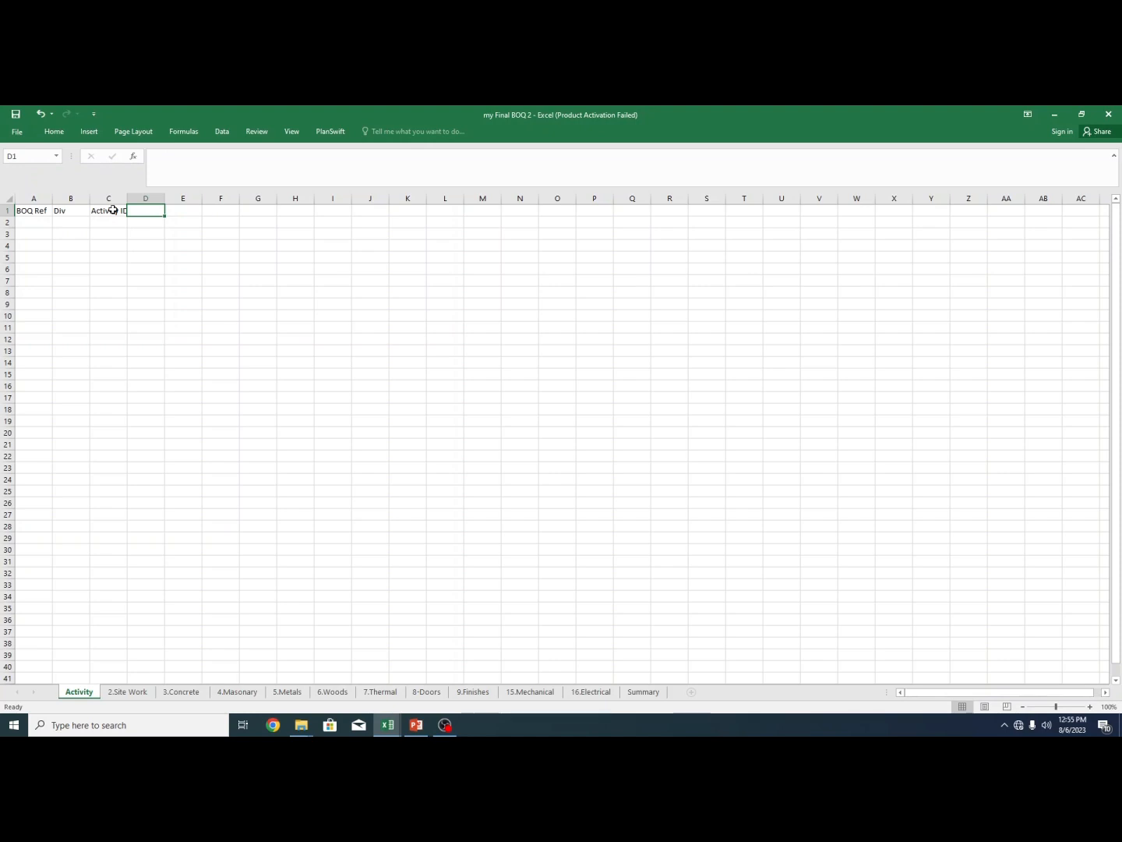
- Add the headings Activity Name in D1 and BOQ Description in E1, and widen columns C to E to fit their headings
text(Activity Name)
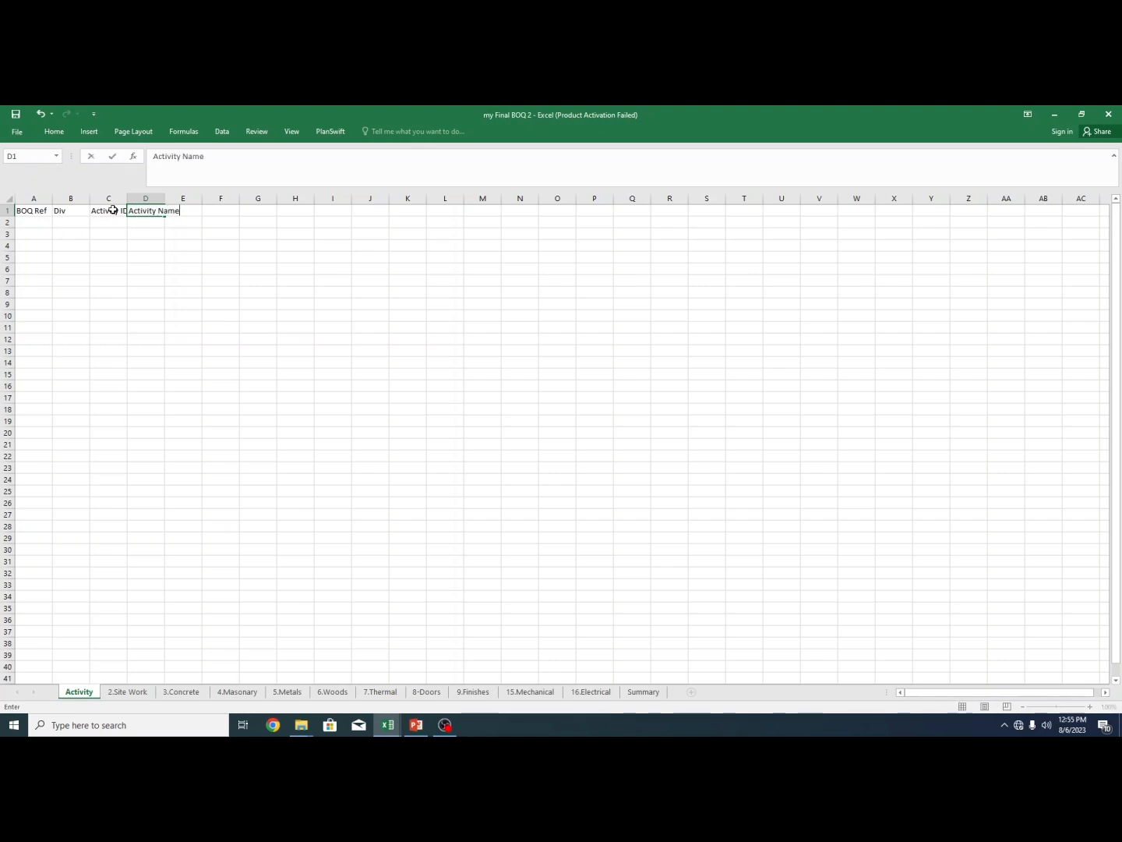
key(Tab)
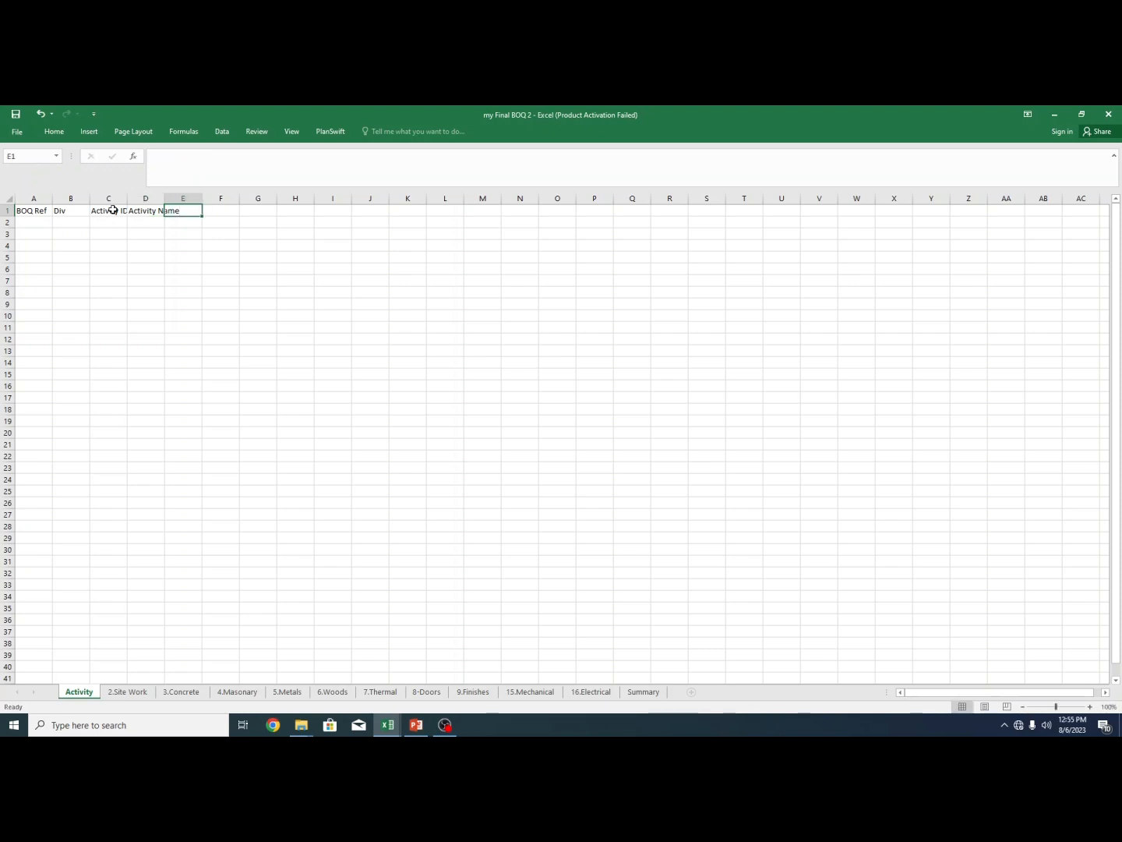
text(BOQ Descri)
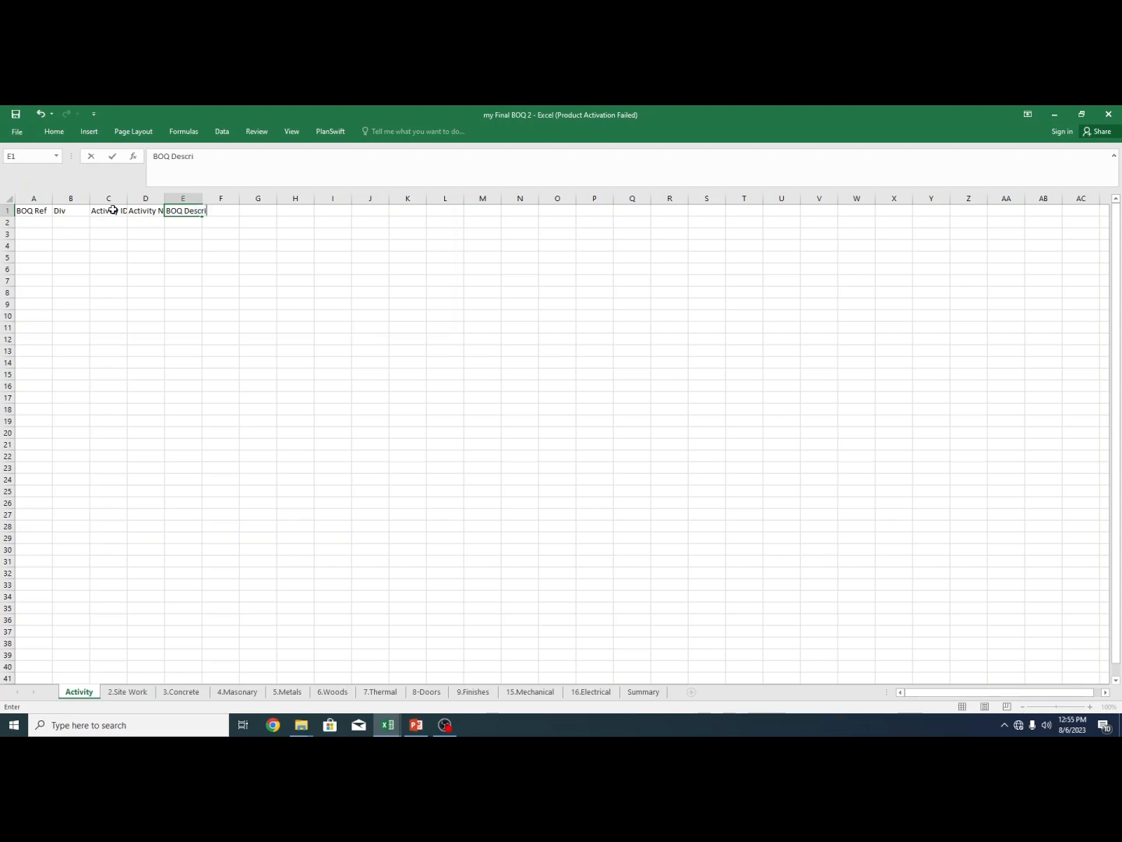
text(ption)
click(116, 234)
drag(127, 198, 292, 199)
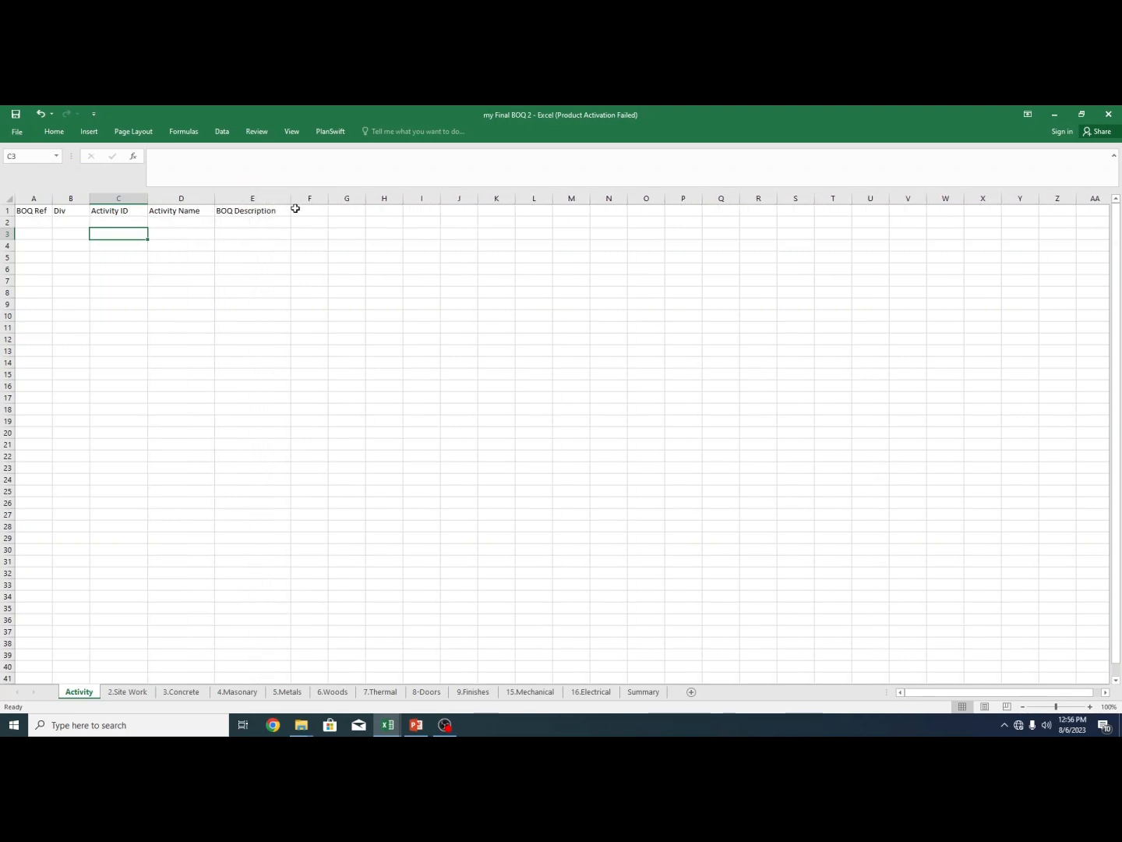
- Complete the heading row with Units, Rate and Amount in cells F1 to H1
click(256, 213)
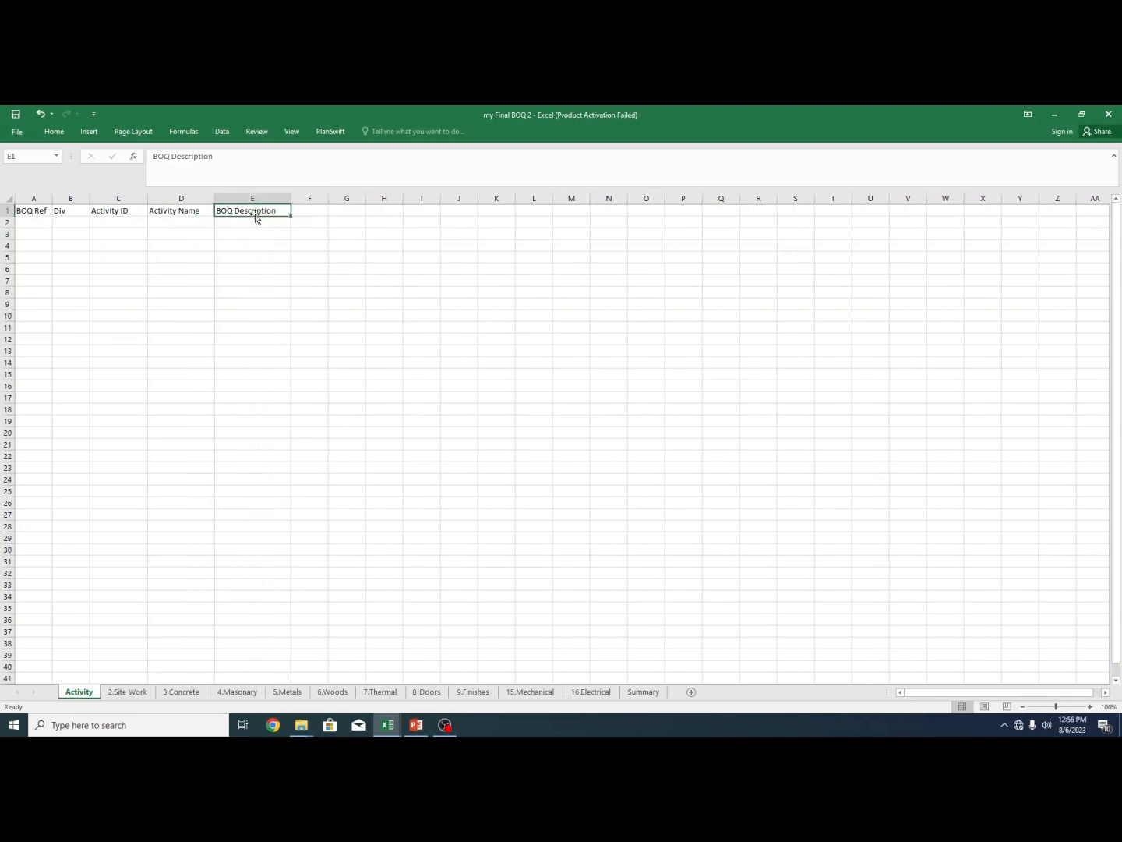
click(306, 211)
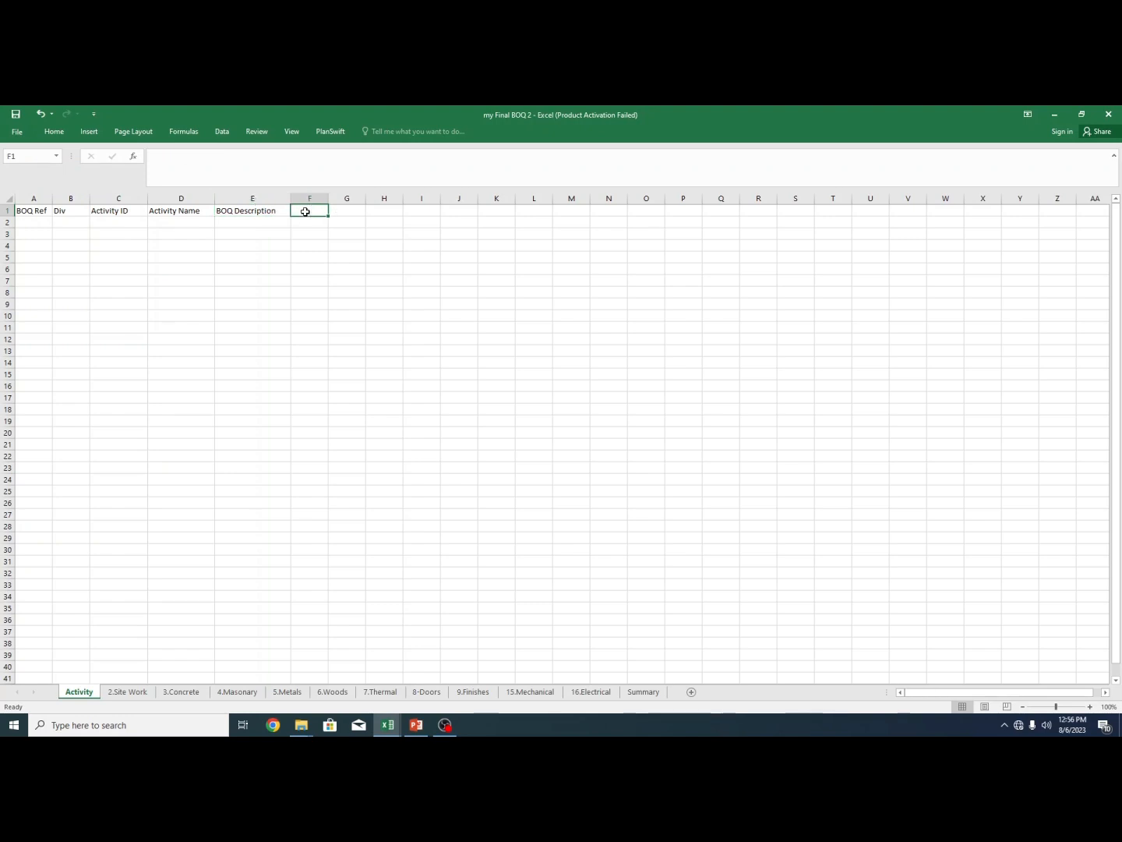
text(Units)
key(Tab)
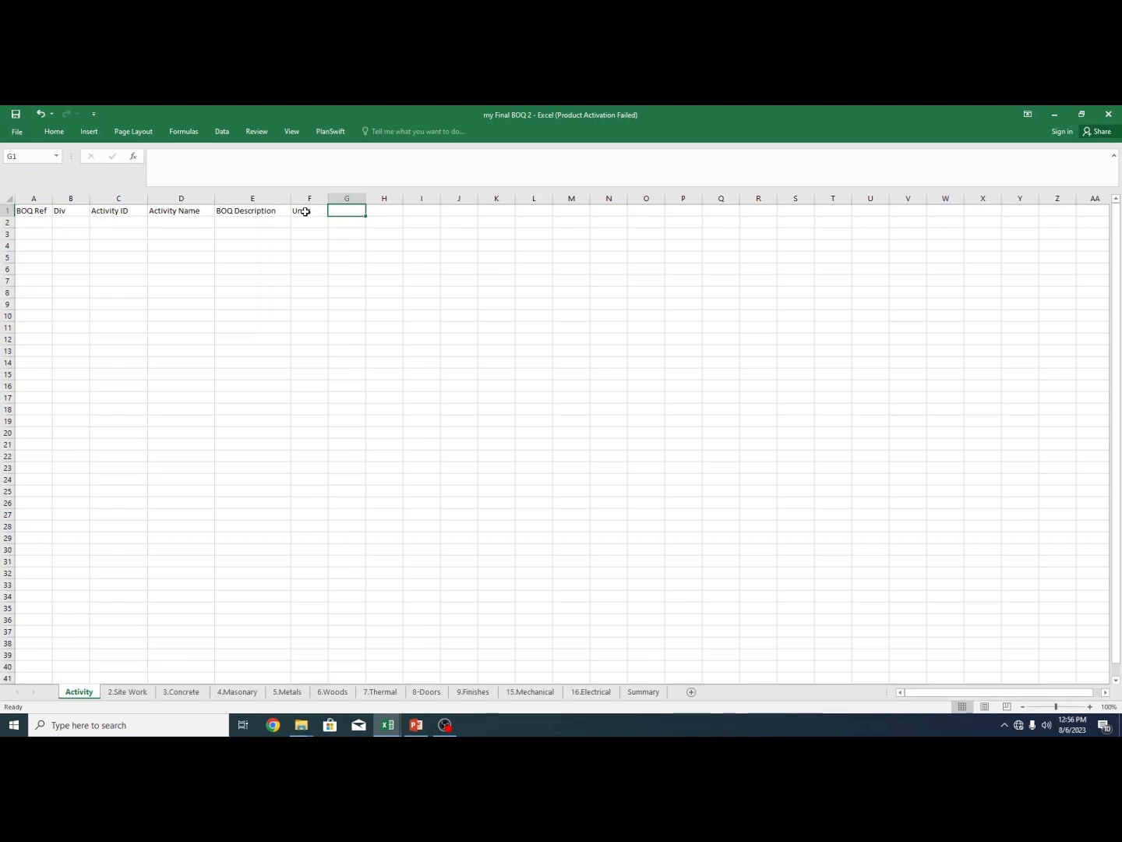
text(Rate)
click(379, 211)
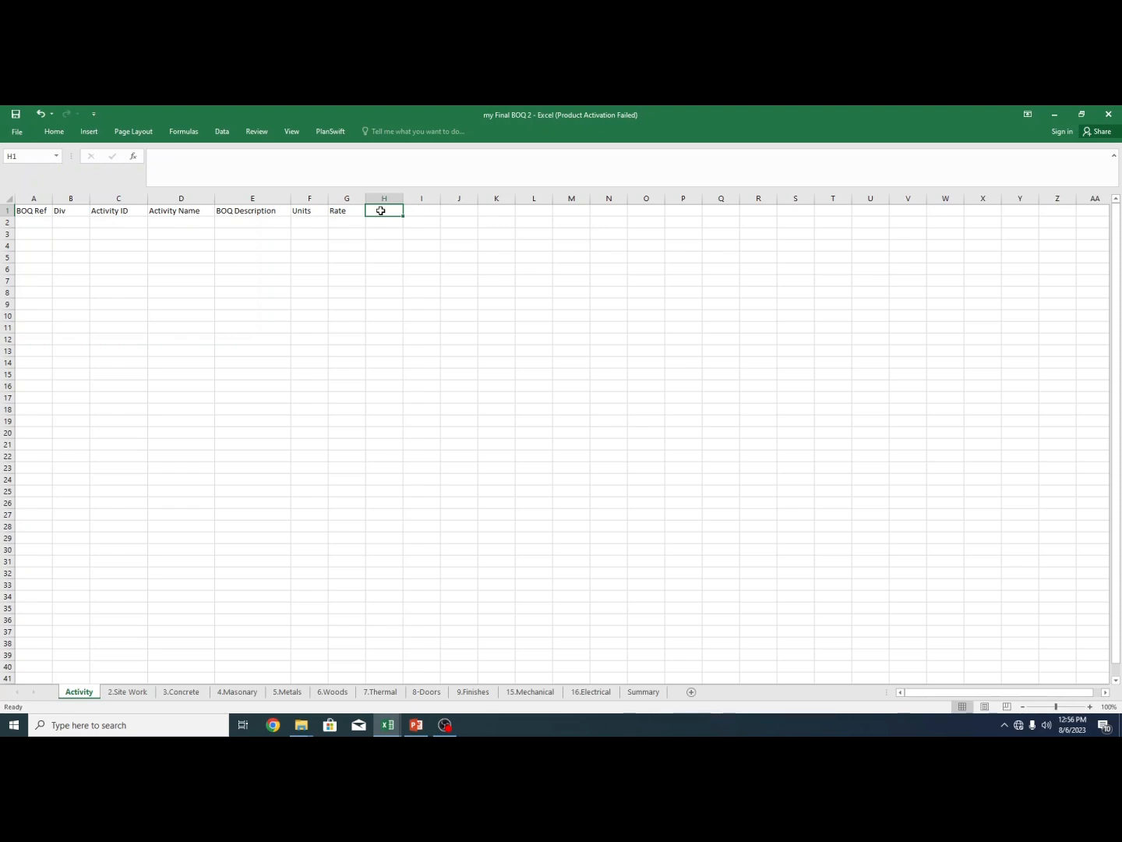
text(Amount)
click(42, 234)
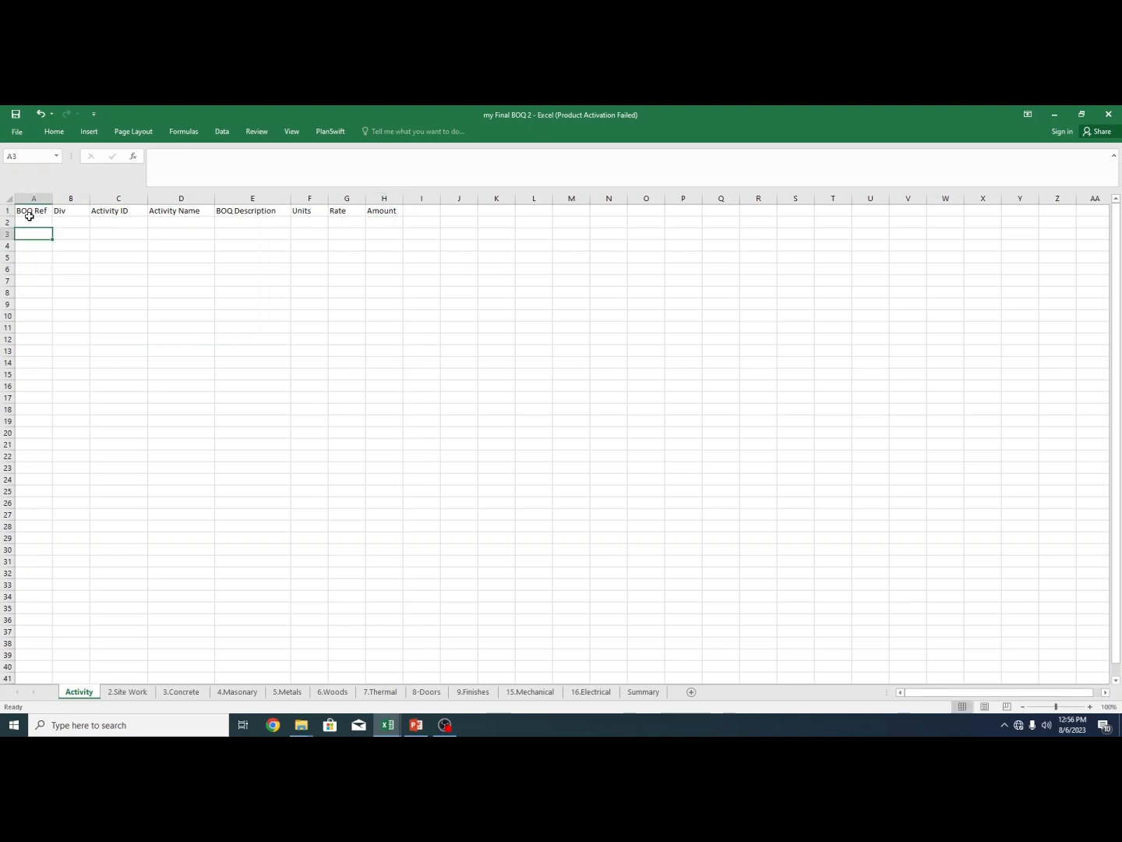
- Make the headings in A1 to H1 bold
drag(33, 210, 387, 211)
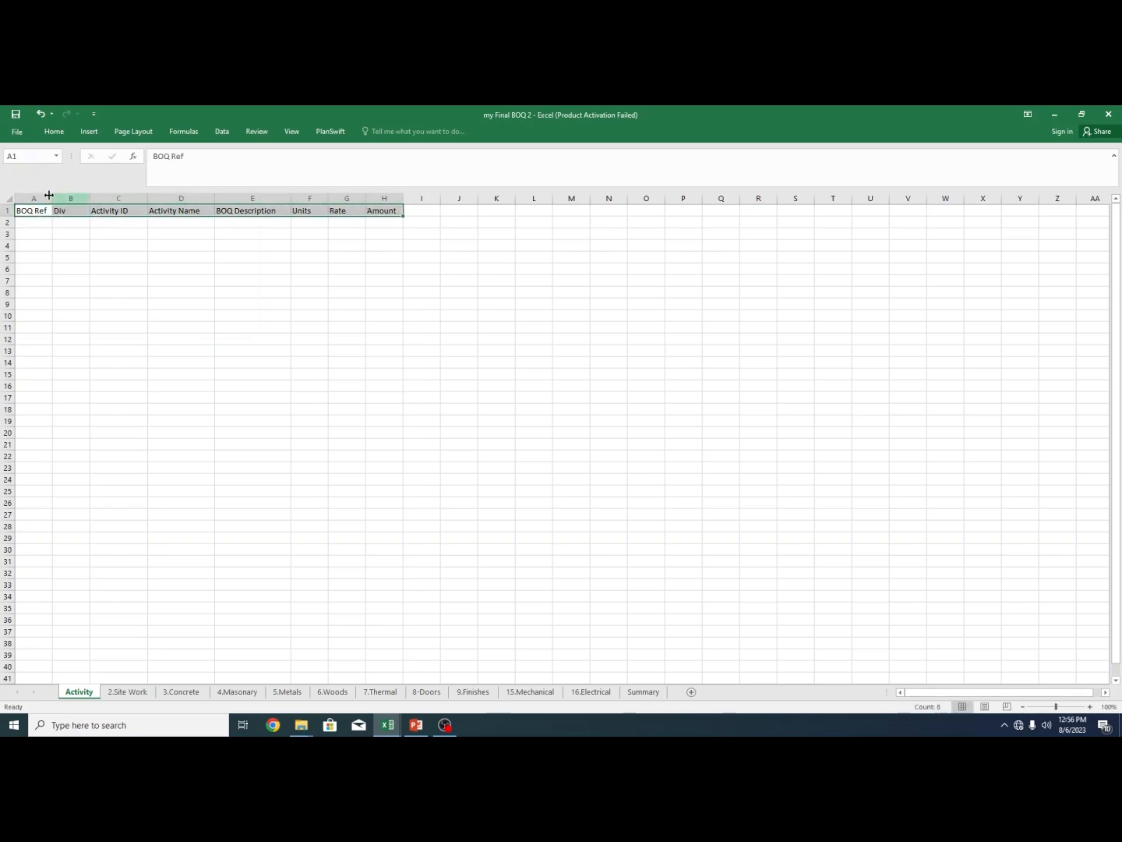
click(51, 131)
click(1113, 190)
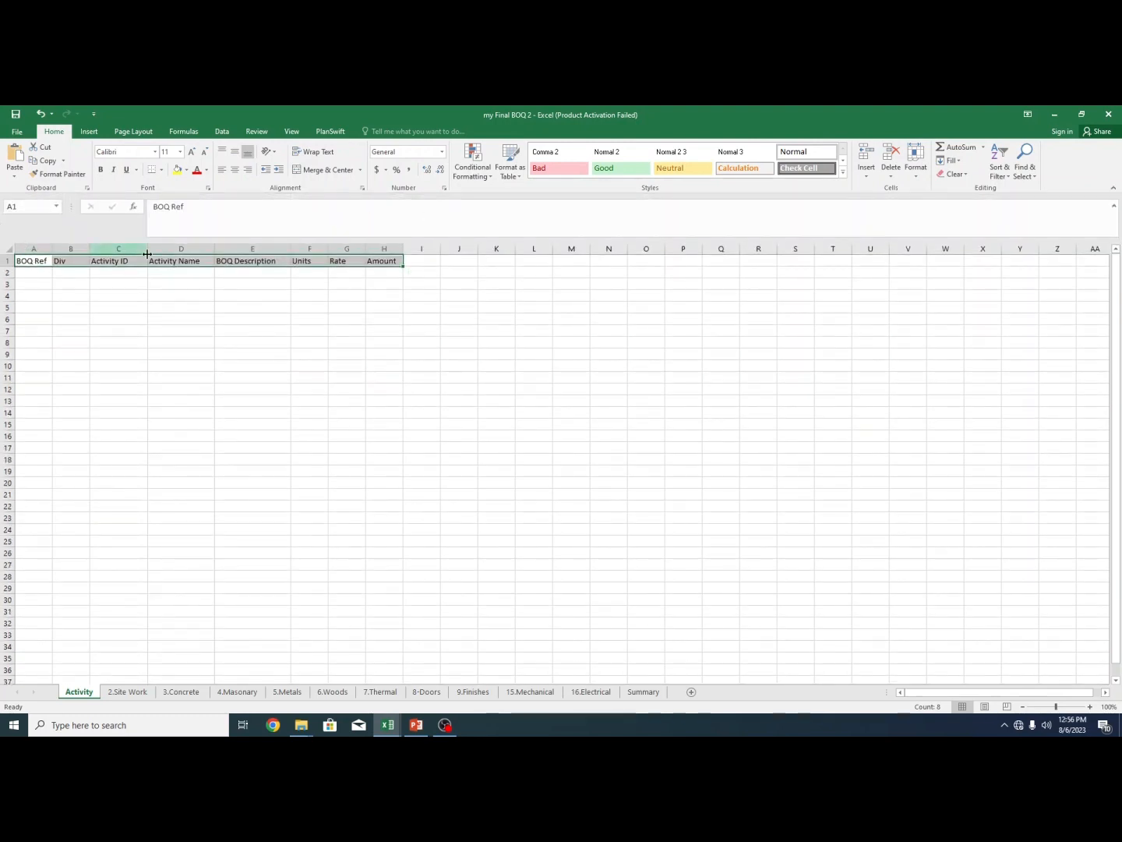
click(100, 173)
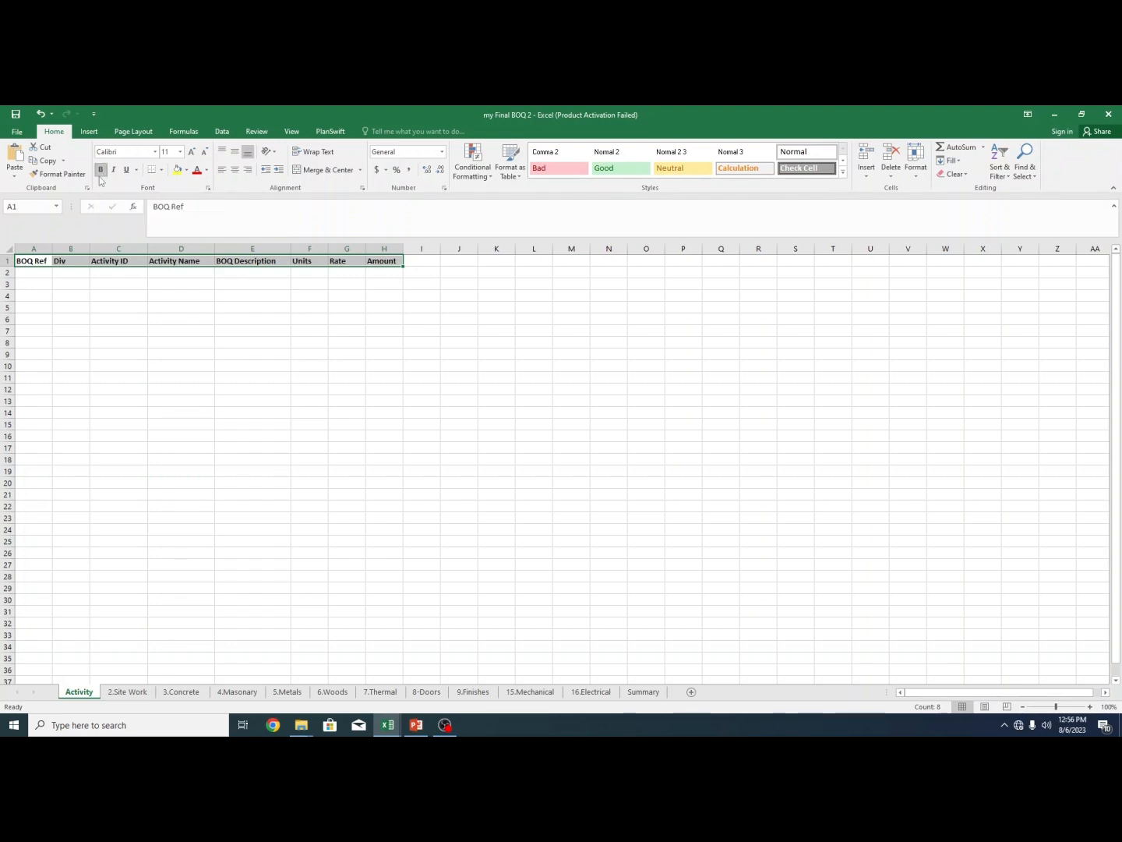
click(347, 331)
- Apply left, inner vertical and right border lines to the whole of columns A to H
drag(37, 261, 390, 263)
drag(34, 248, 383, 249)
click(162, 170)
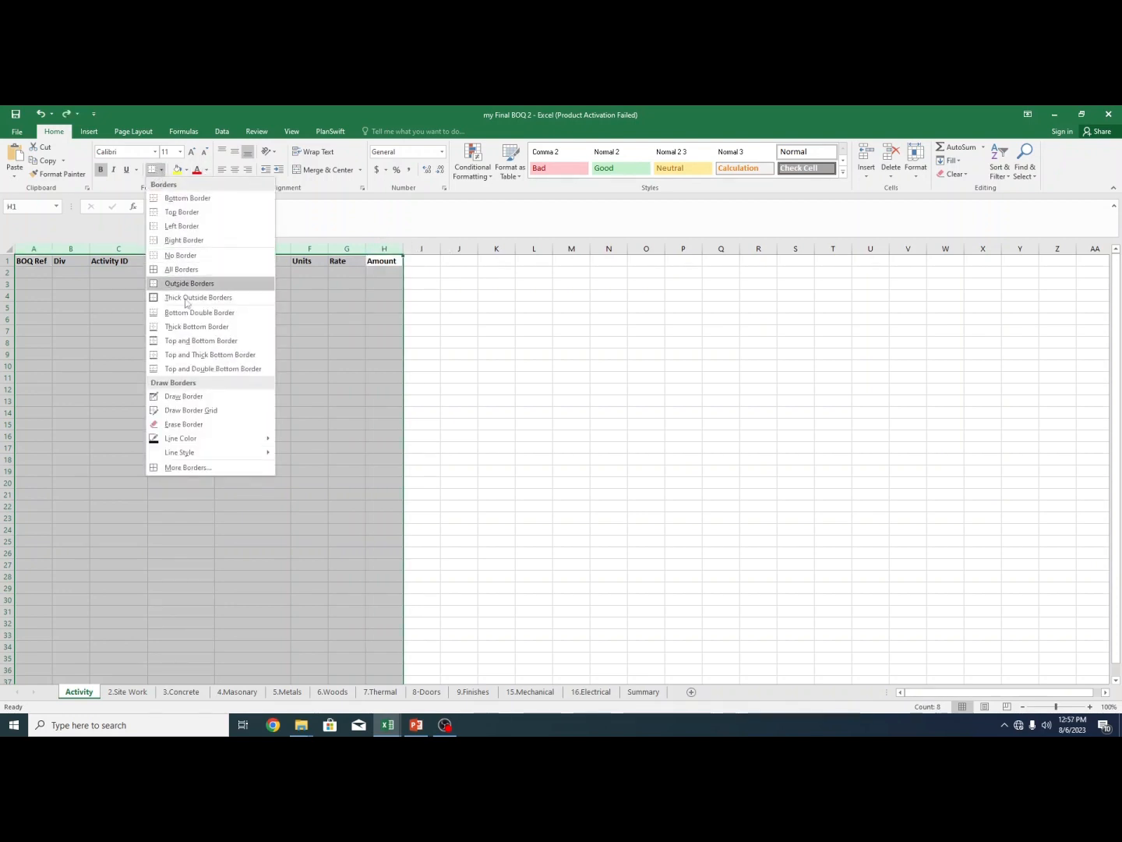
click(190, 468)
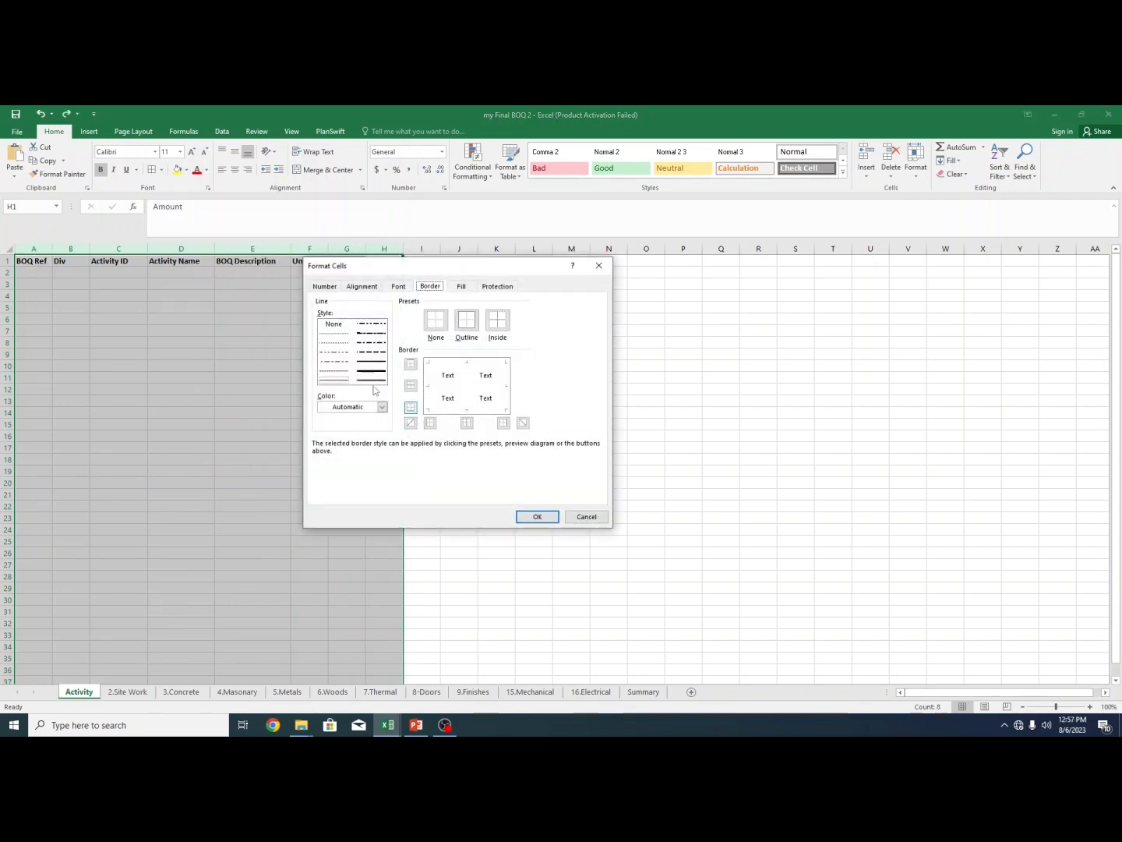
click(431, 423)
click(467, 423)
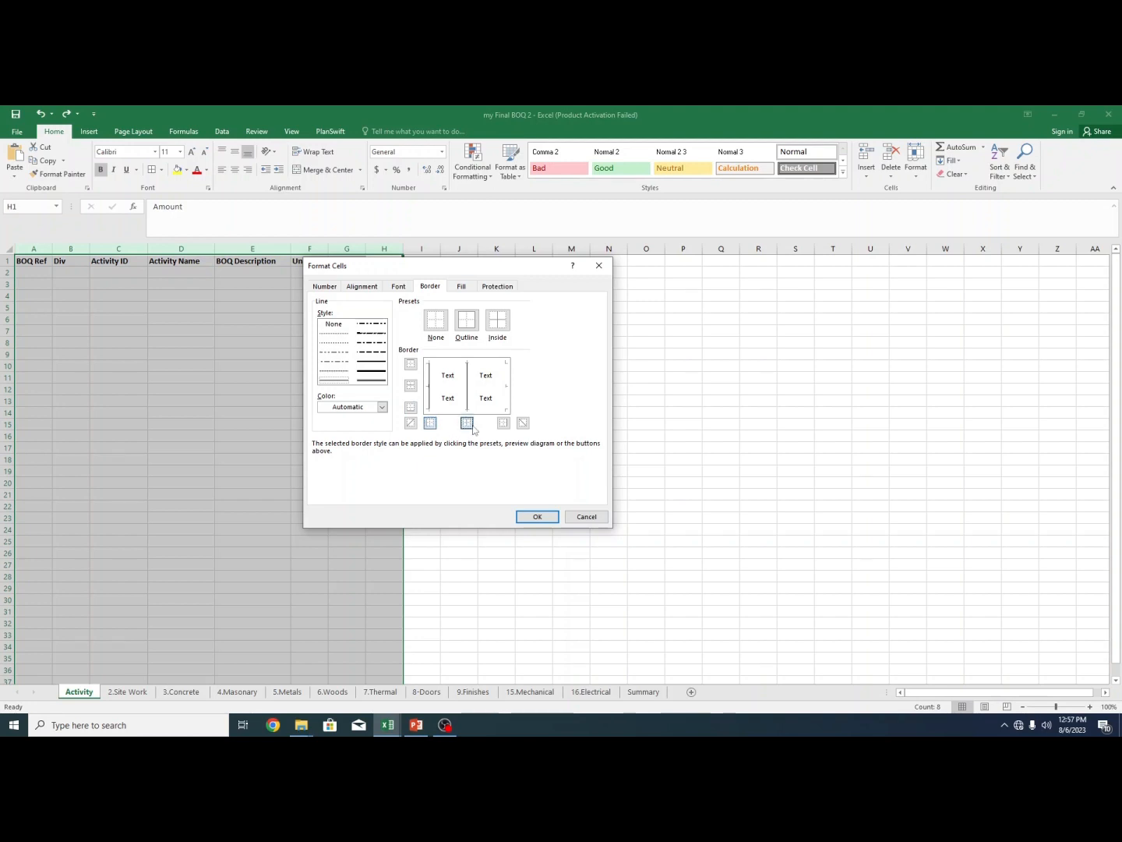
click(504, 423)
click(536, 517)
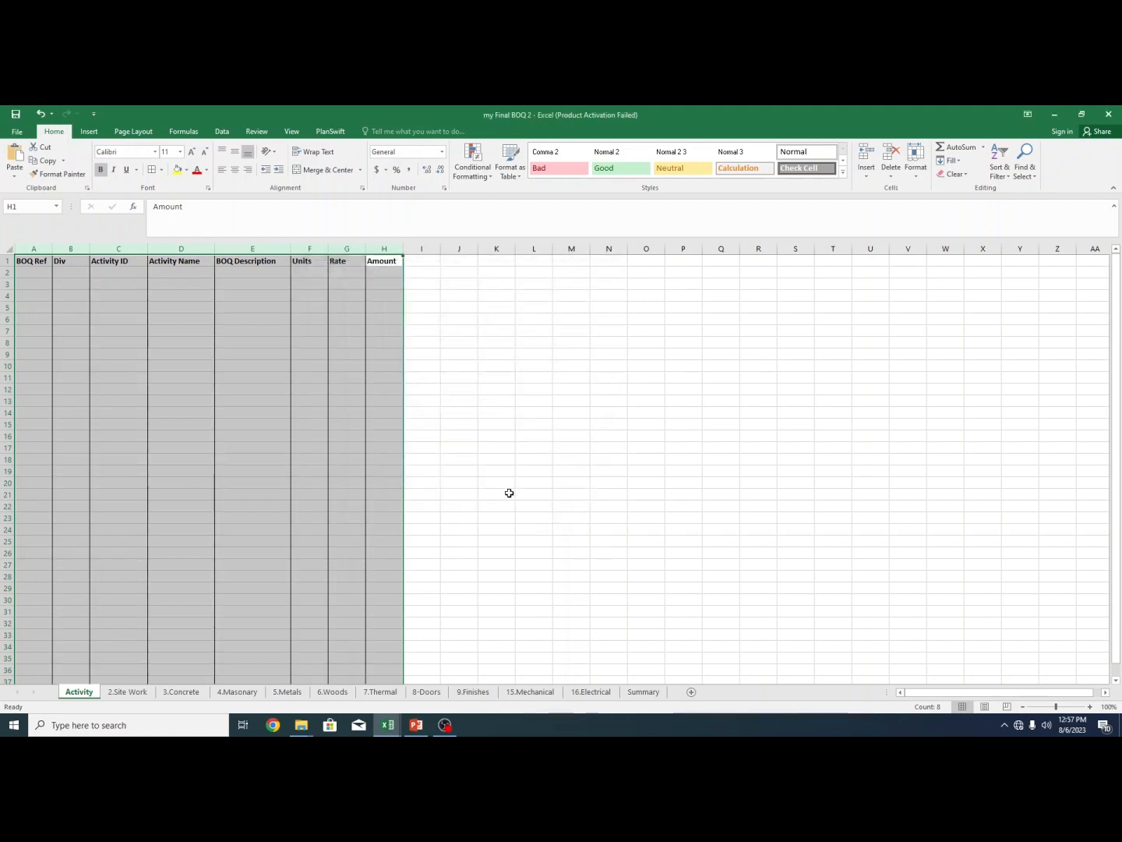
click(113, 322)
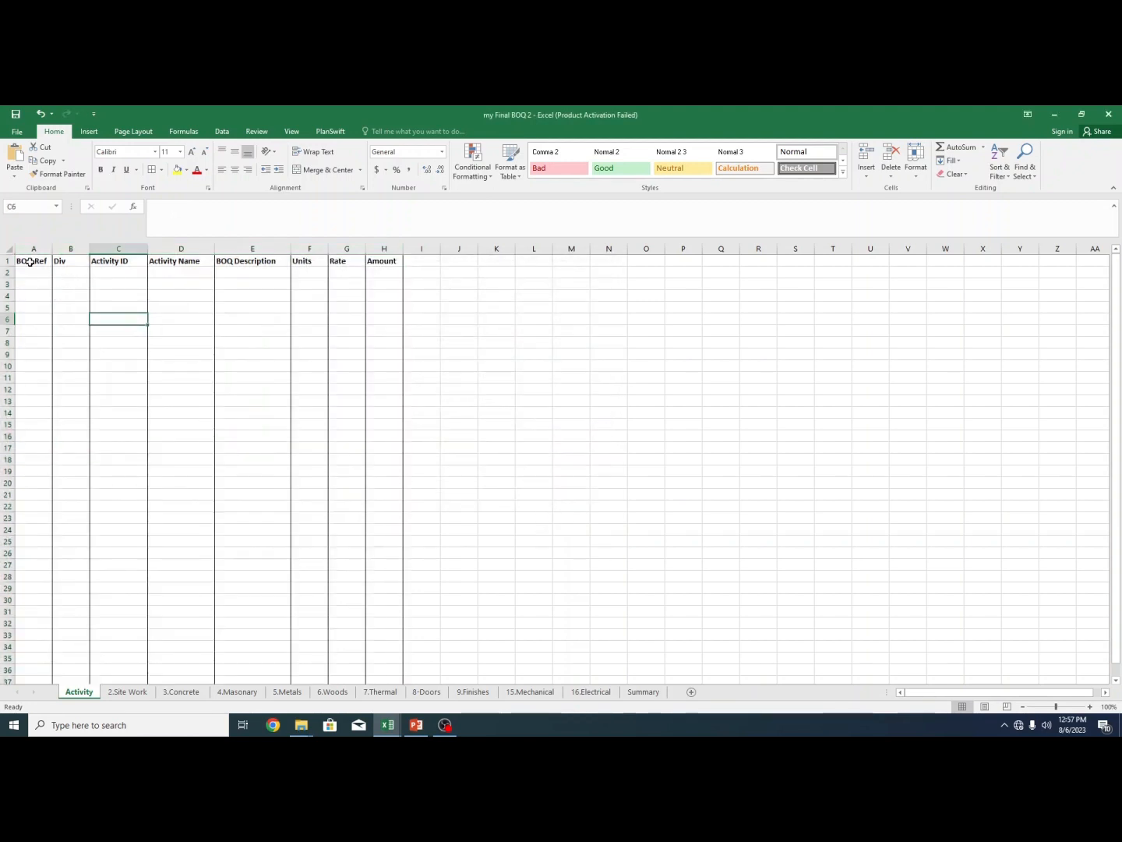
- Put thick outside borders around the heading row A1 to H1
drag(25, 260, 388, 263)
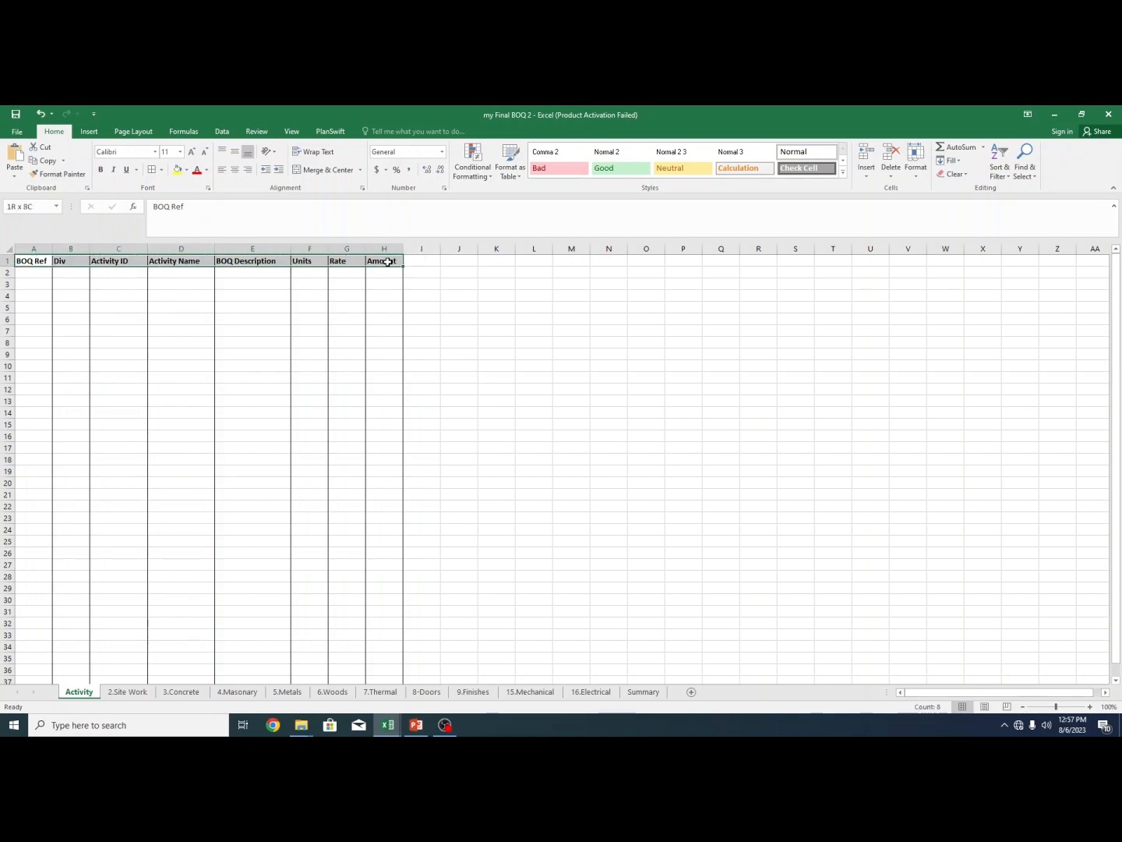
click(162, 170)
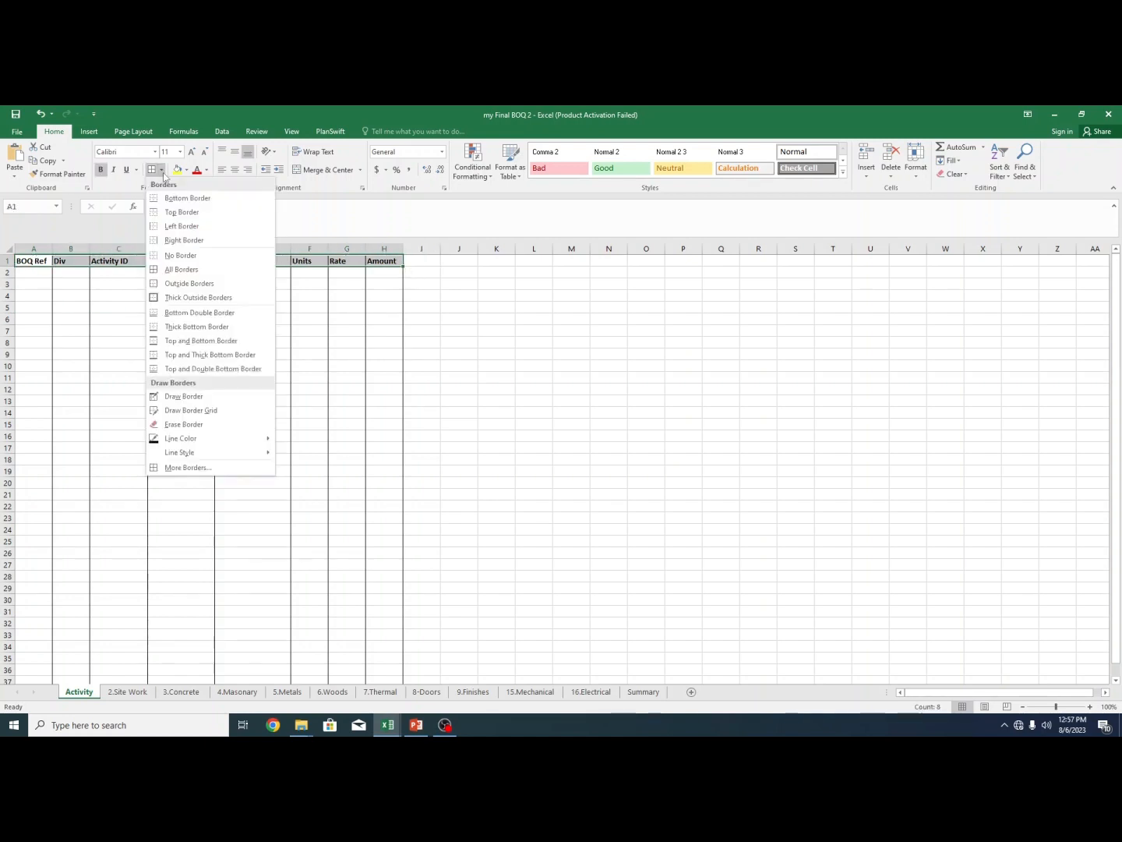
click(179, 299)
click(421, 330)
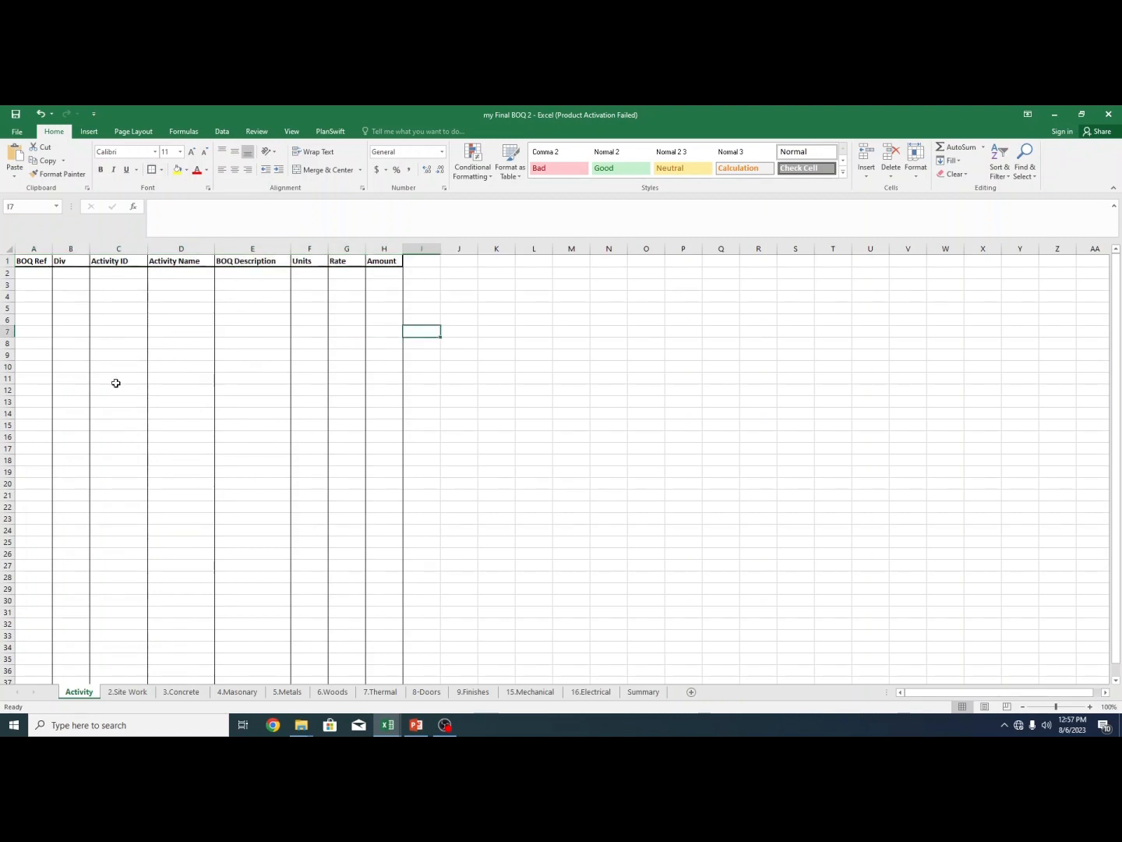
- Look through the 2.Site Work sheet and Sheet2 to review the site work bill items
click(130, 692)
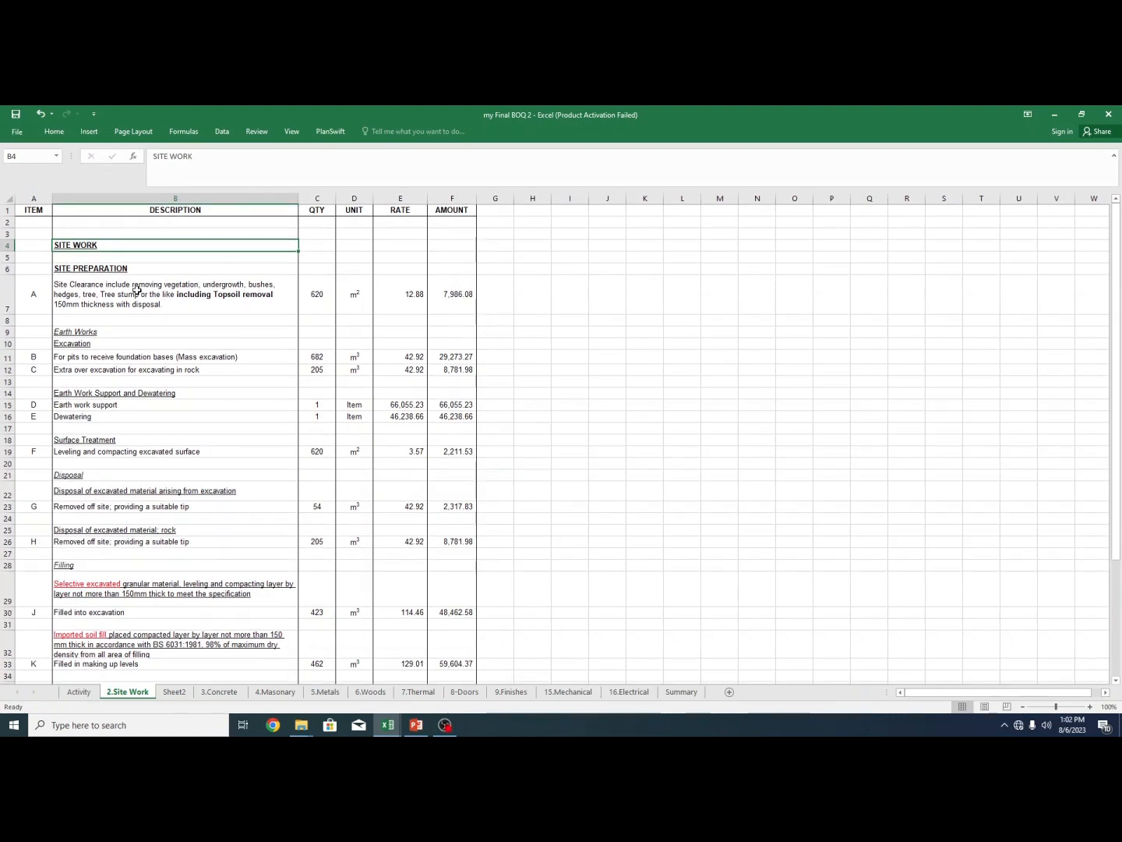
click(174, 691)
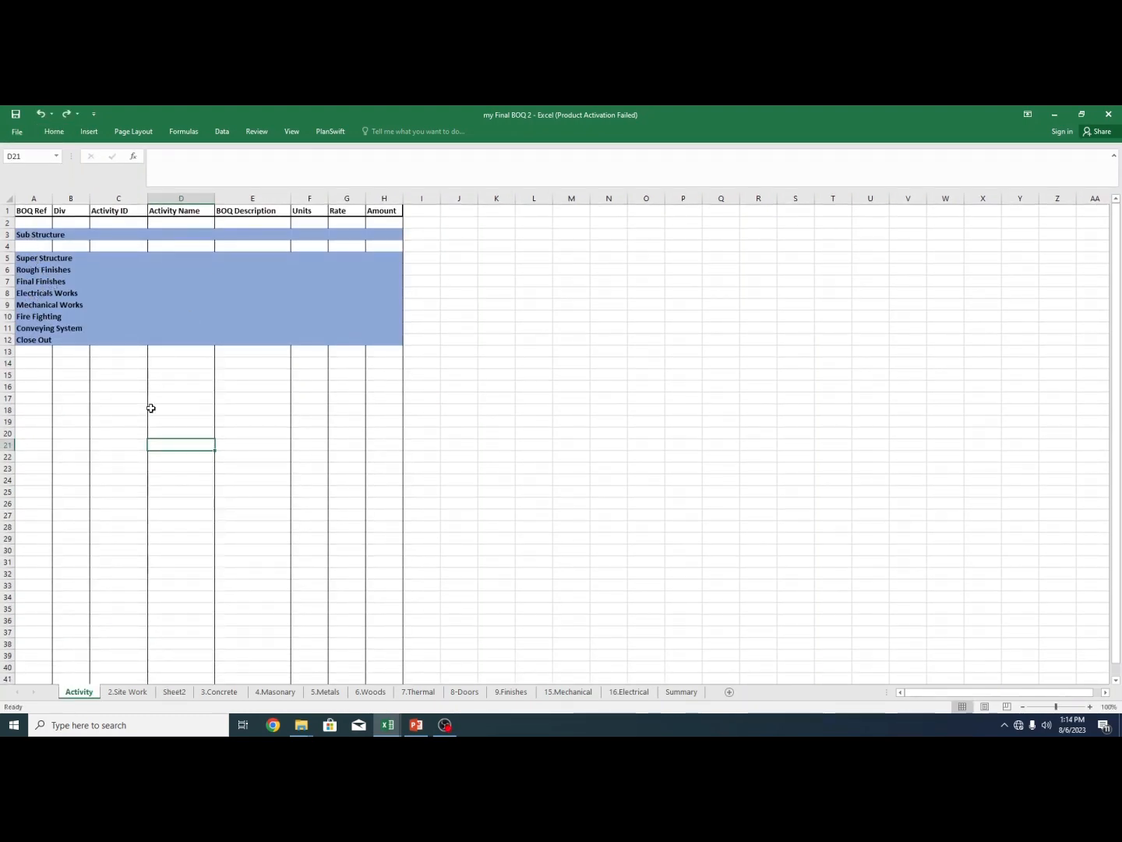
click(127, 692)
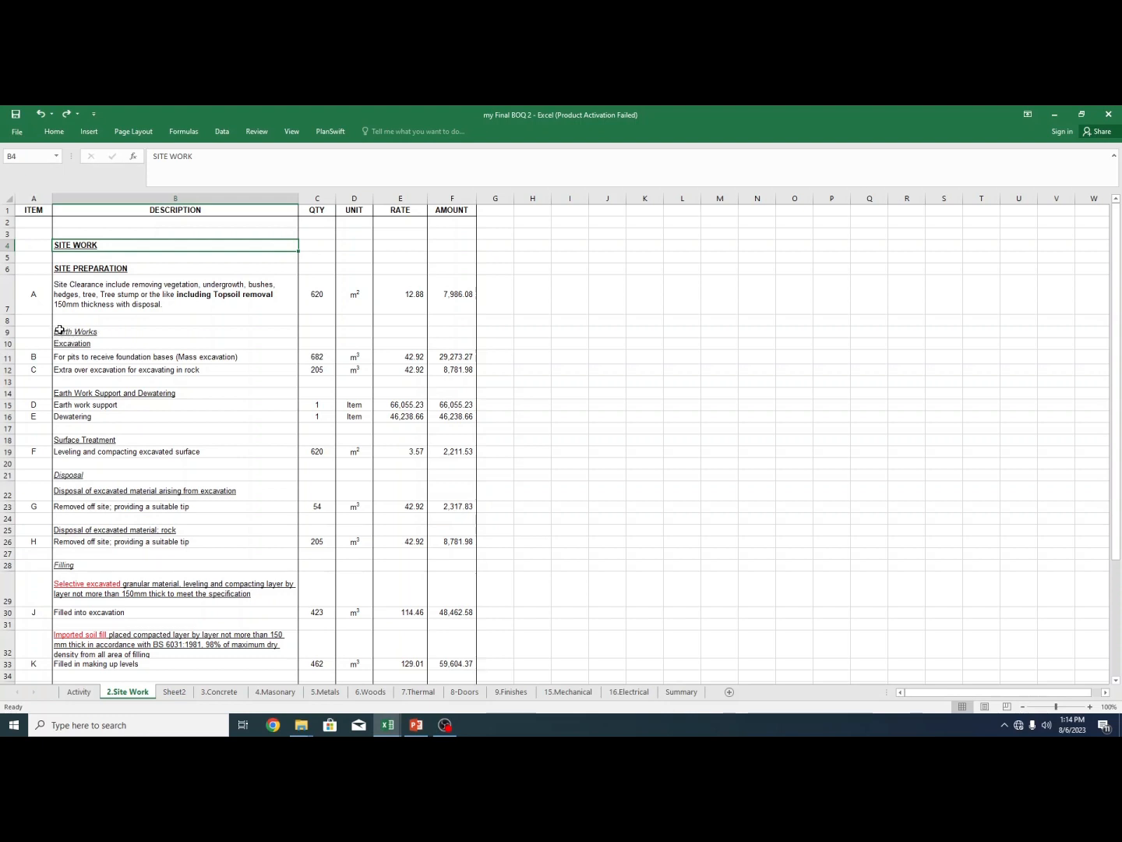
- Review the remaining items in the 2.Site Work sheet and the 3.Concrete sheet, and return to the Activity sheet
scroll(140, 330, down, 16)
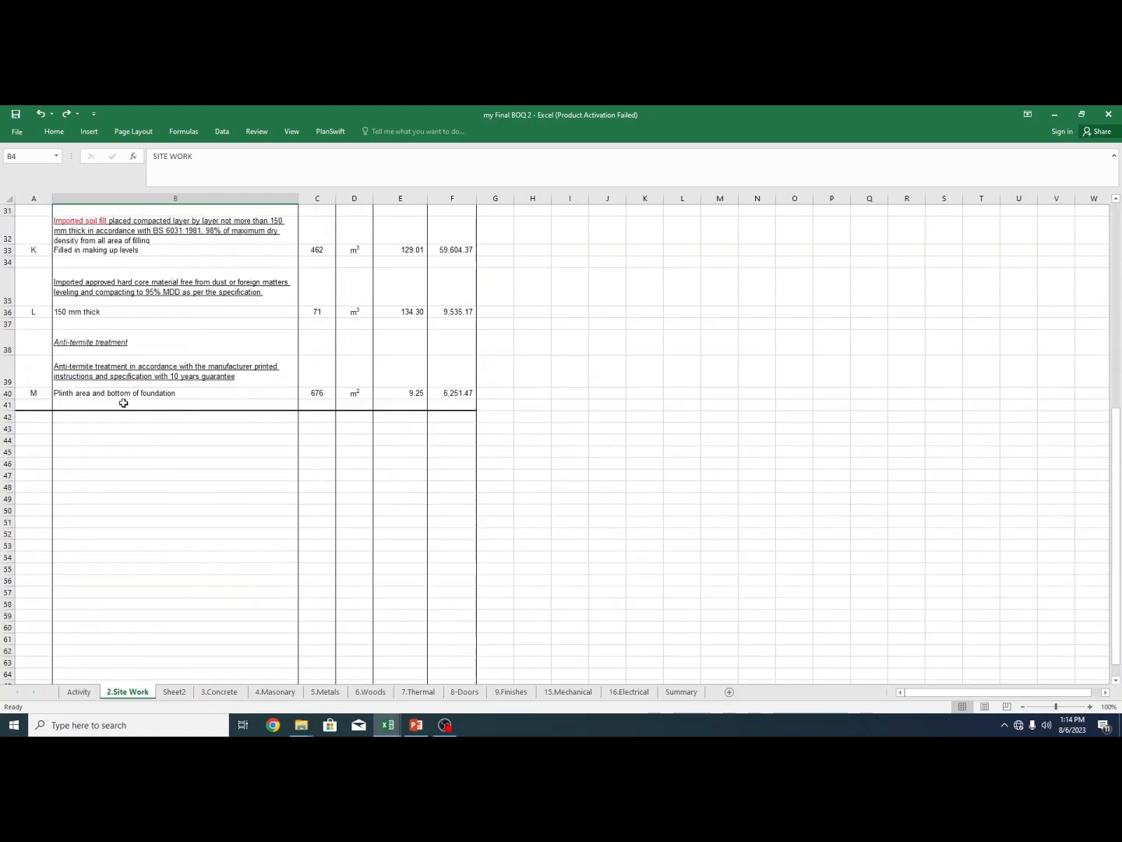
click(219, 690)
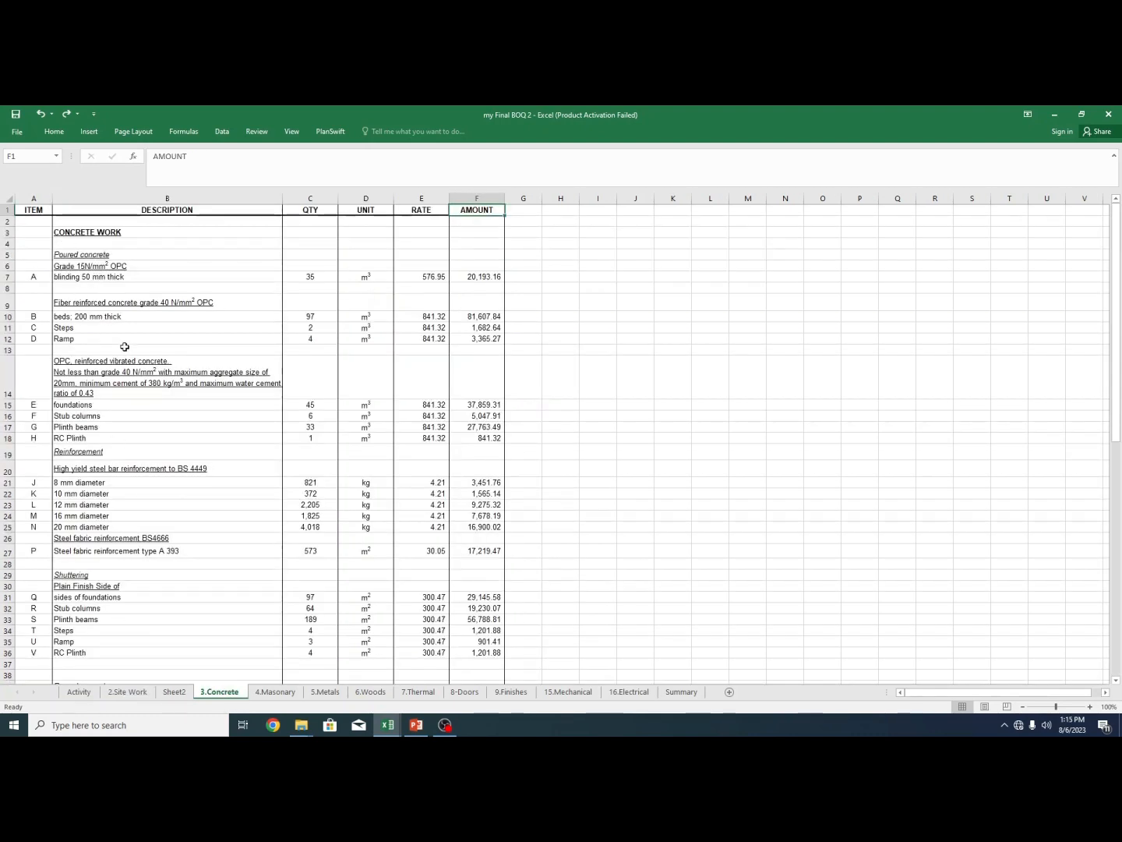
click(86, 691)
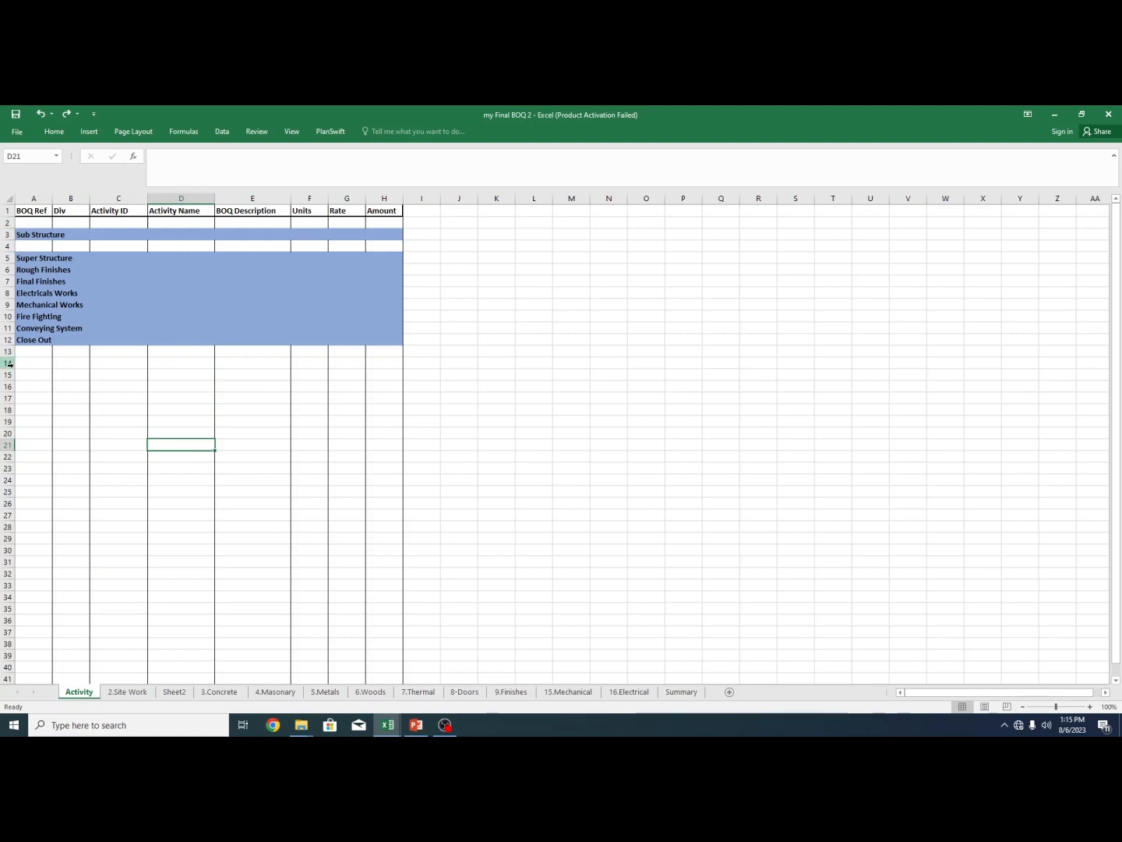
- Insert six blank rows directly above the Super Structure row
click(9, 246)
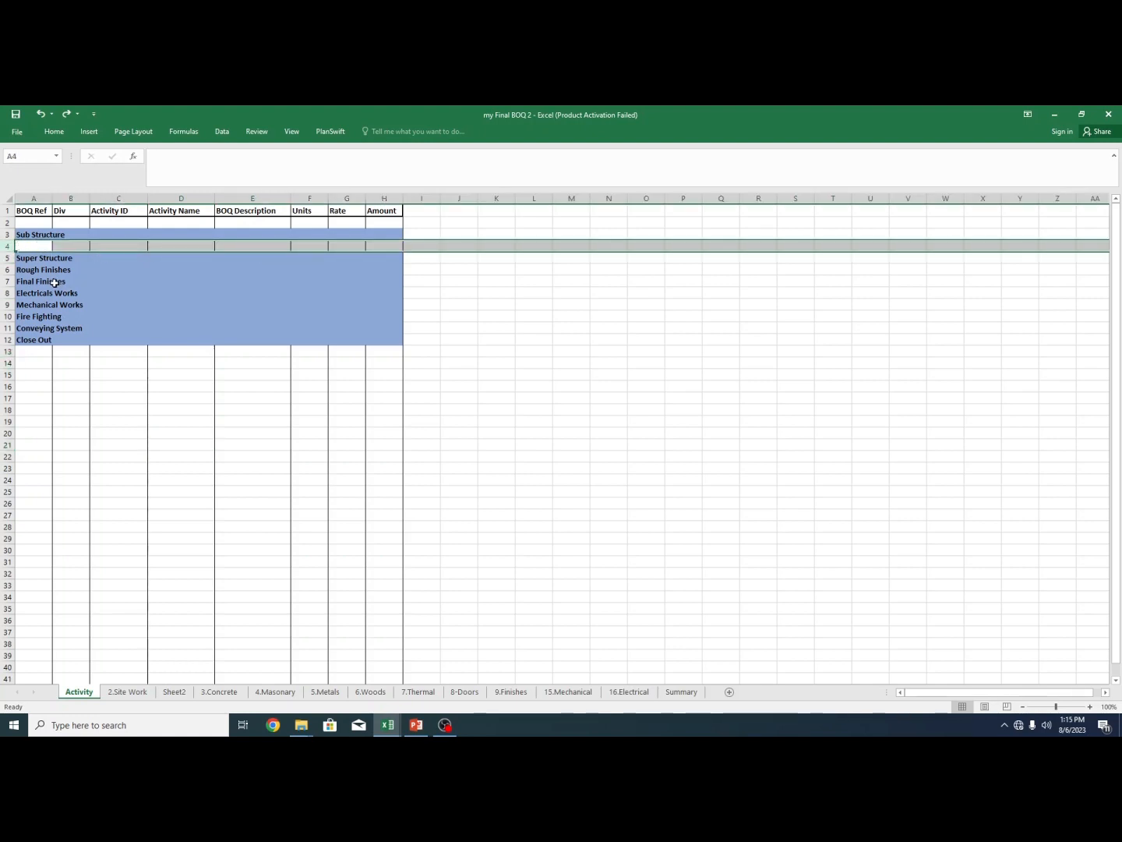
click(8, 258)
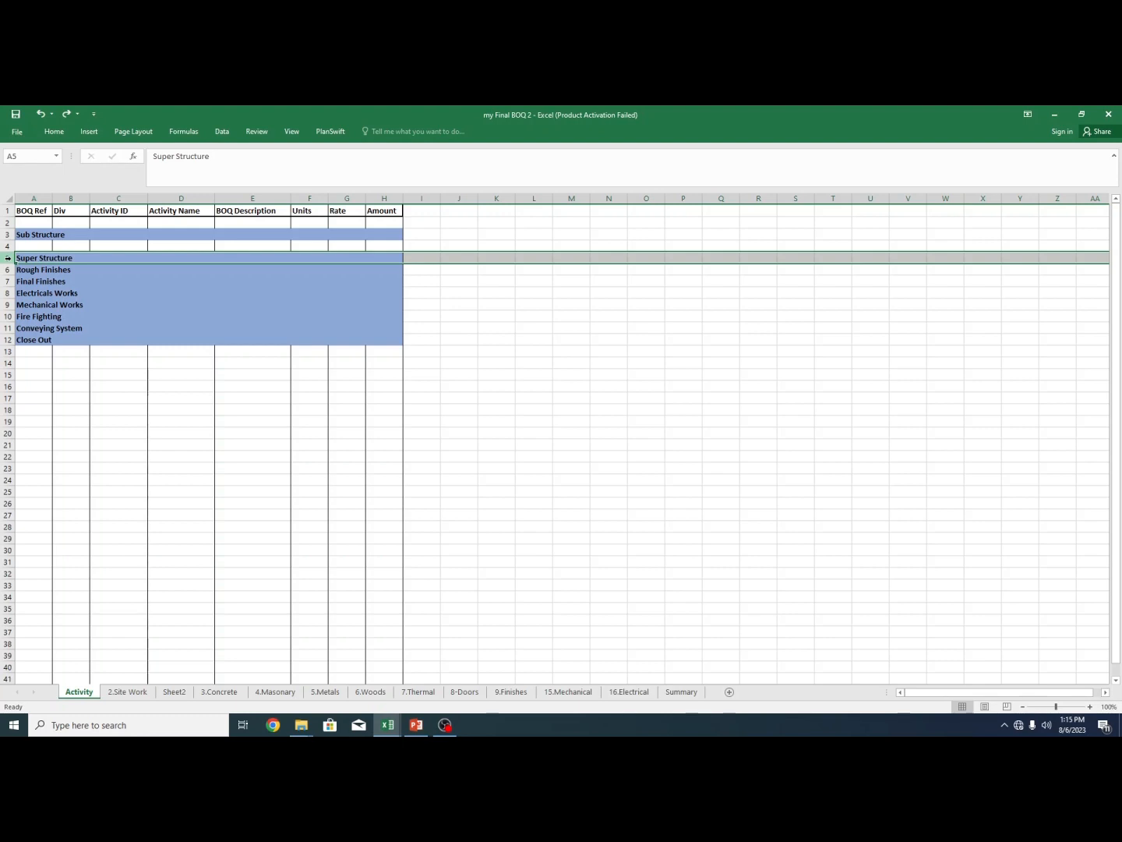
key(ctrl+shift+plus)
key(ctrl+shift+plus)
key(ctrl+shift+plus)
key(ctrl+shift+plus)
key(ctrl+shift+plus)
key(ctrl+shift+plus)
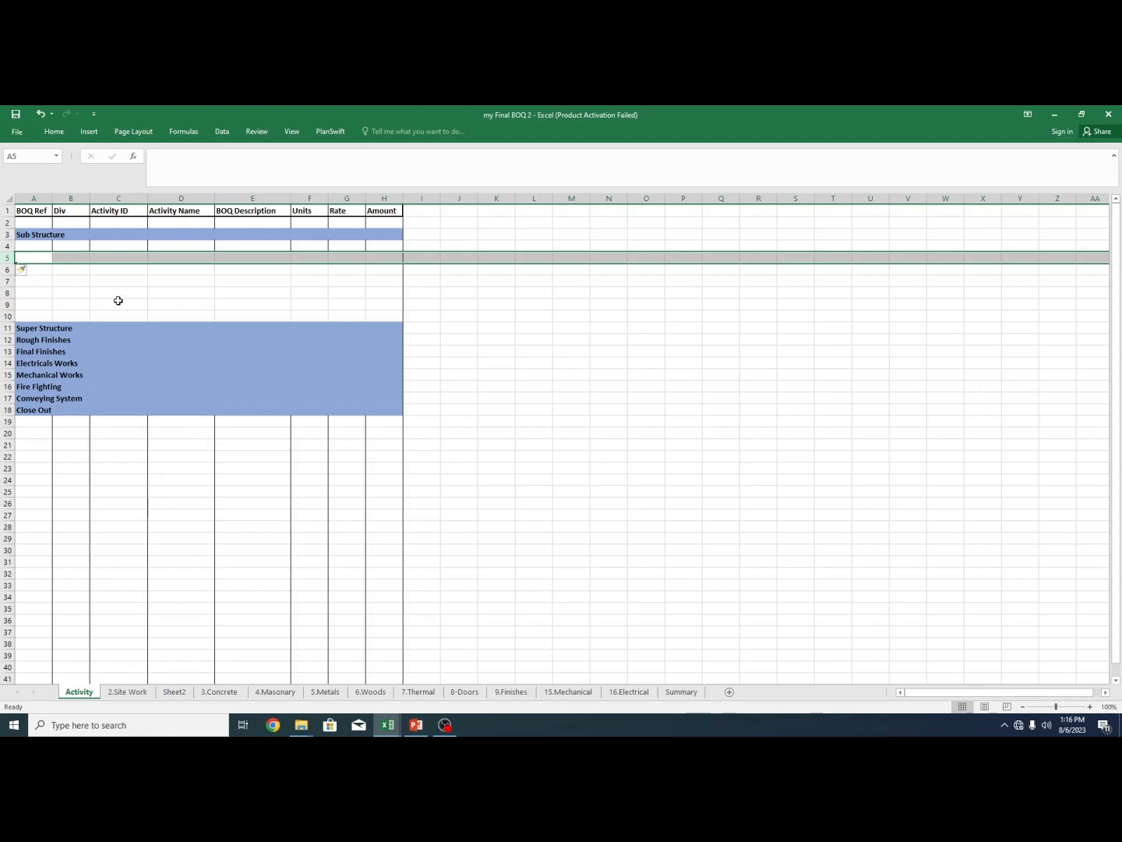
drag(118, 303, 118, 293)
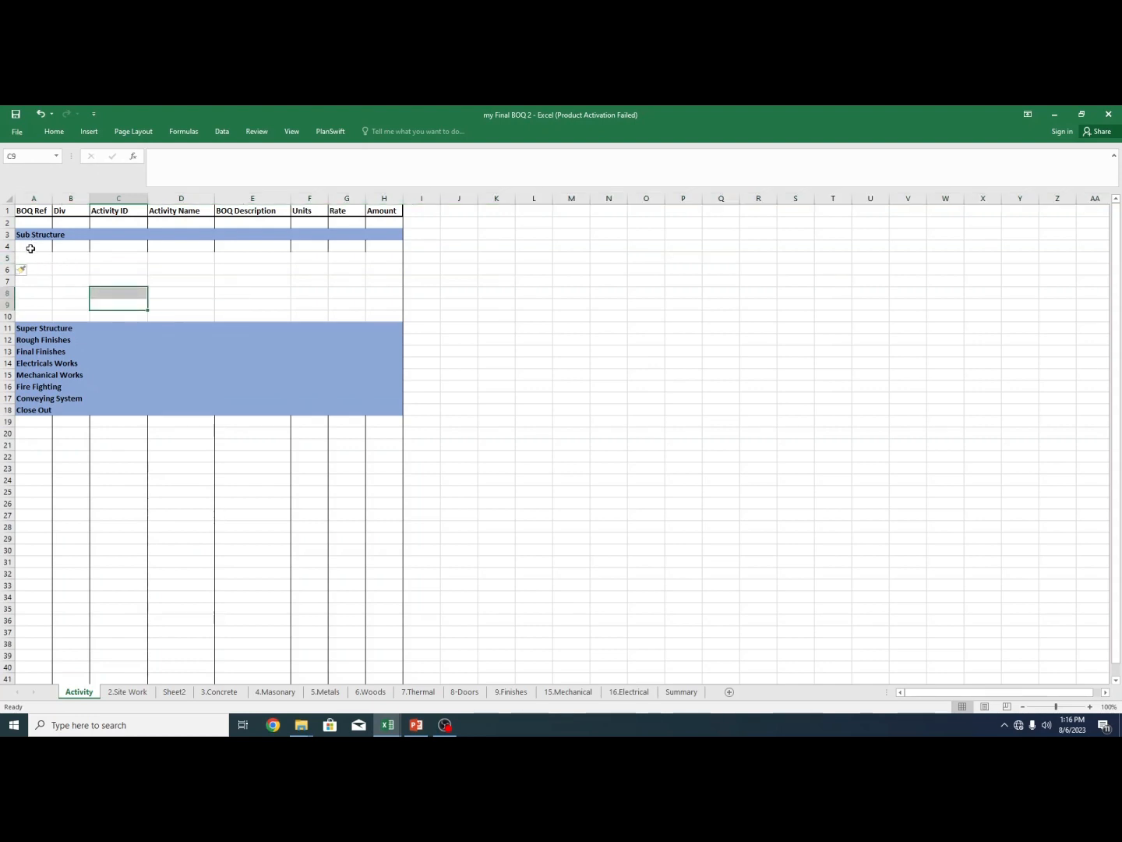
- Enter Earth Works, Concrete Work and Water Proofing in A4 to A6 under Sub Structure
click(30, 248)
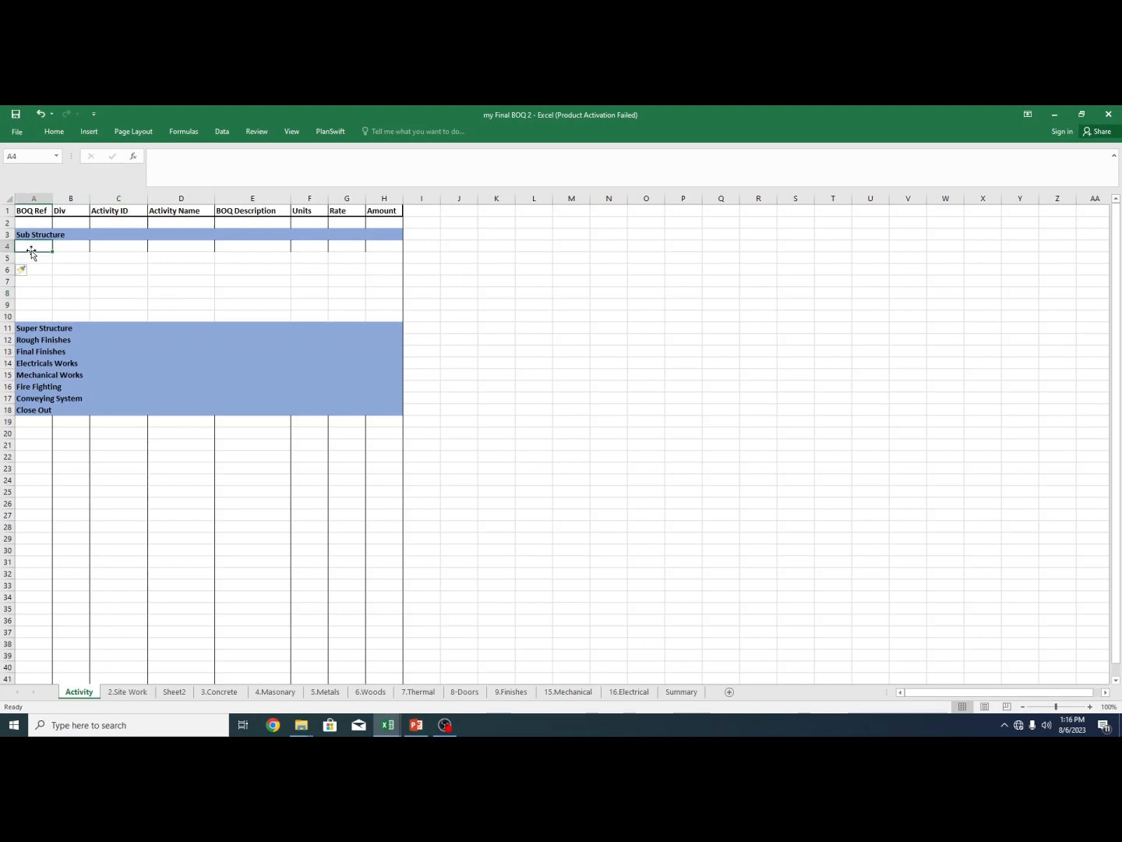
text(Earth)
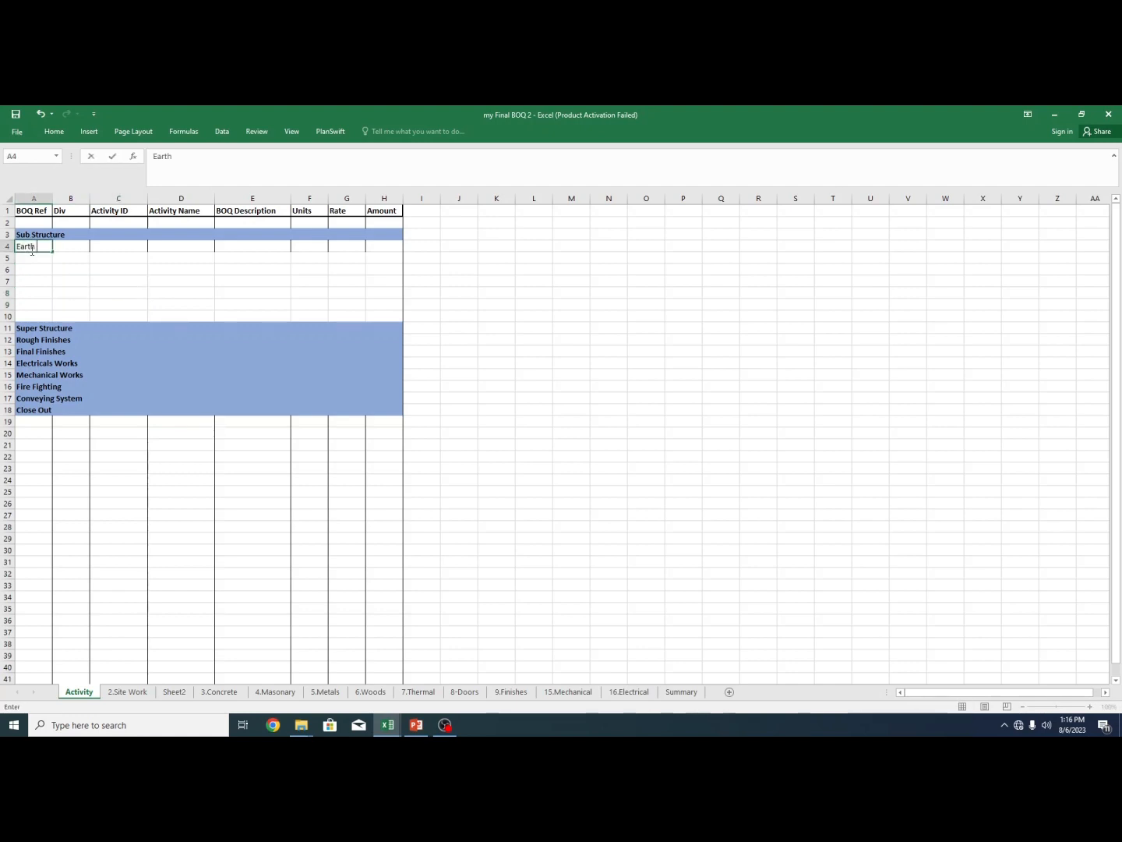
text( Works)
click(28, 260)
text(C)
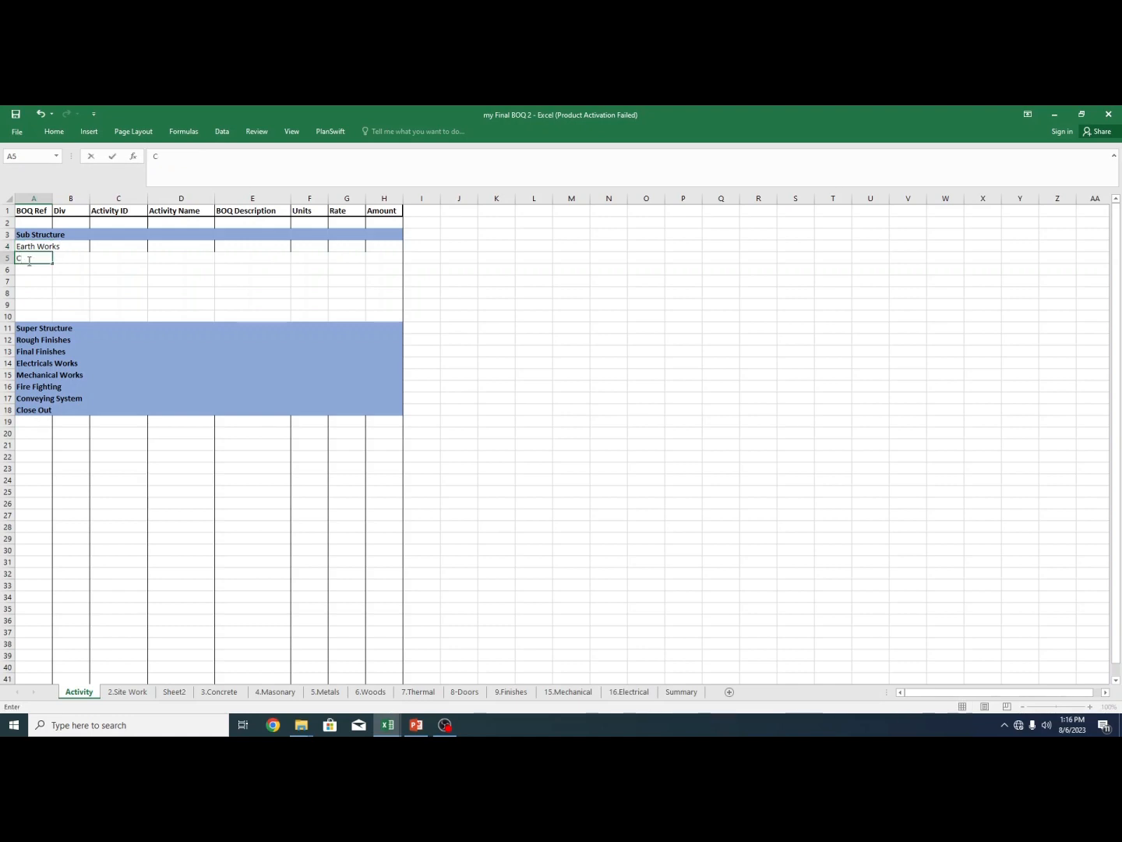
text(oncrete Work)
click(37, 276)
text(Water Proofing)
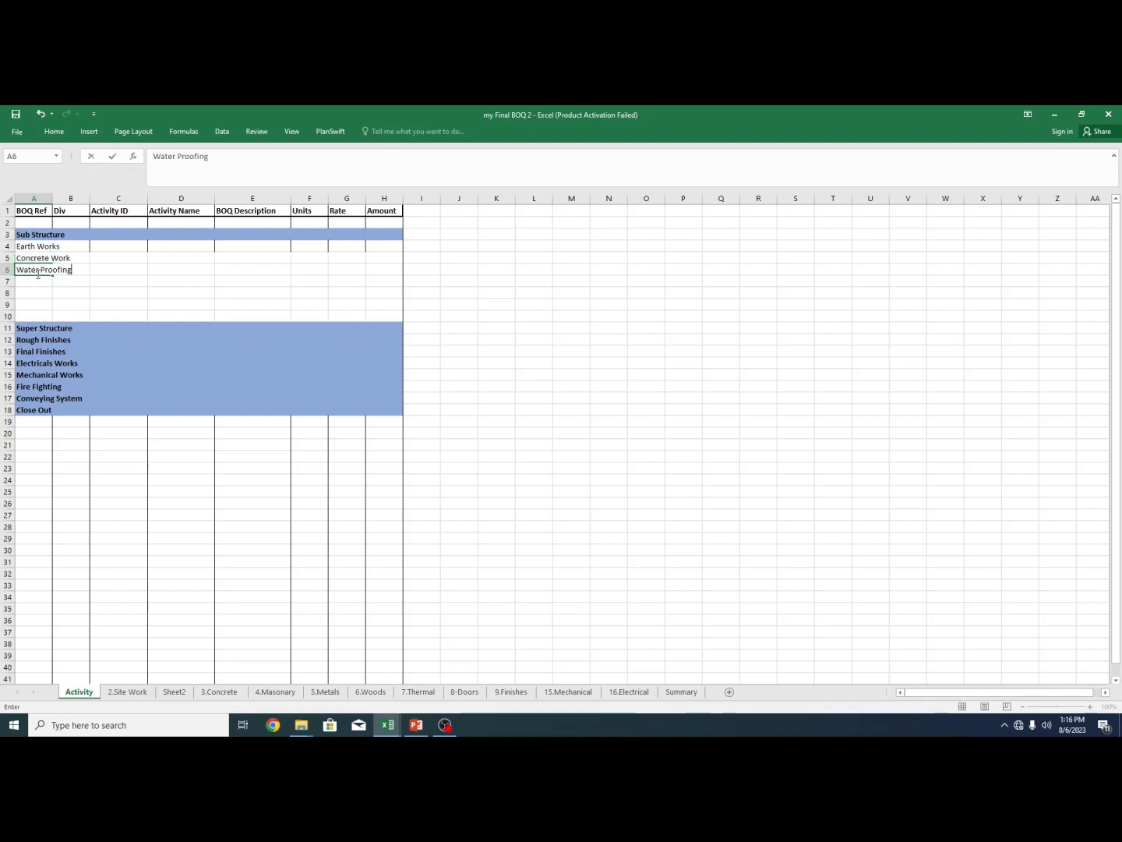
click(46, 291)
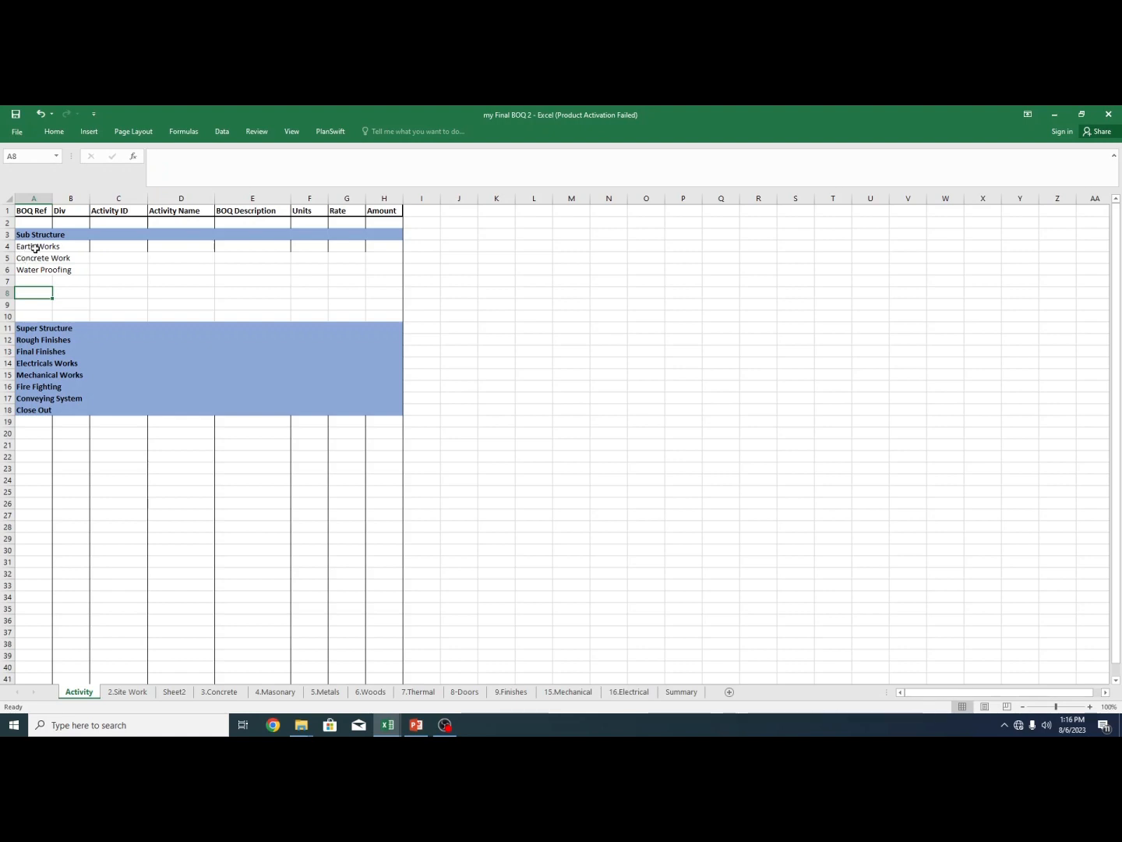
- Check the 2.Site Work sheet for its item headings and return to the Activity sheet
click(128, 691)
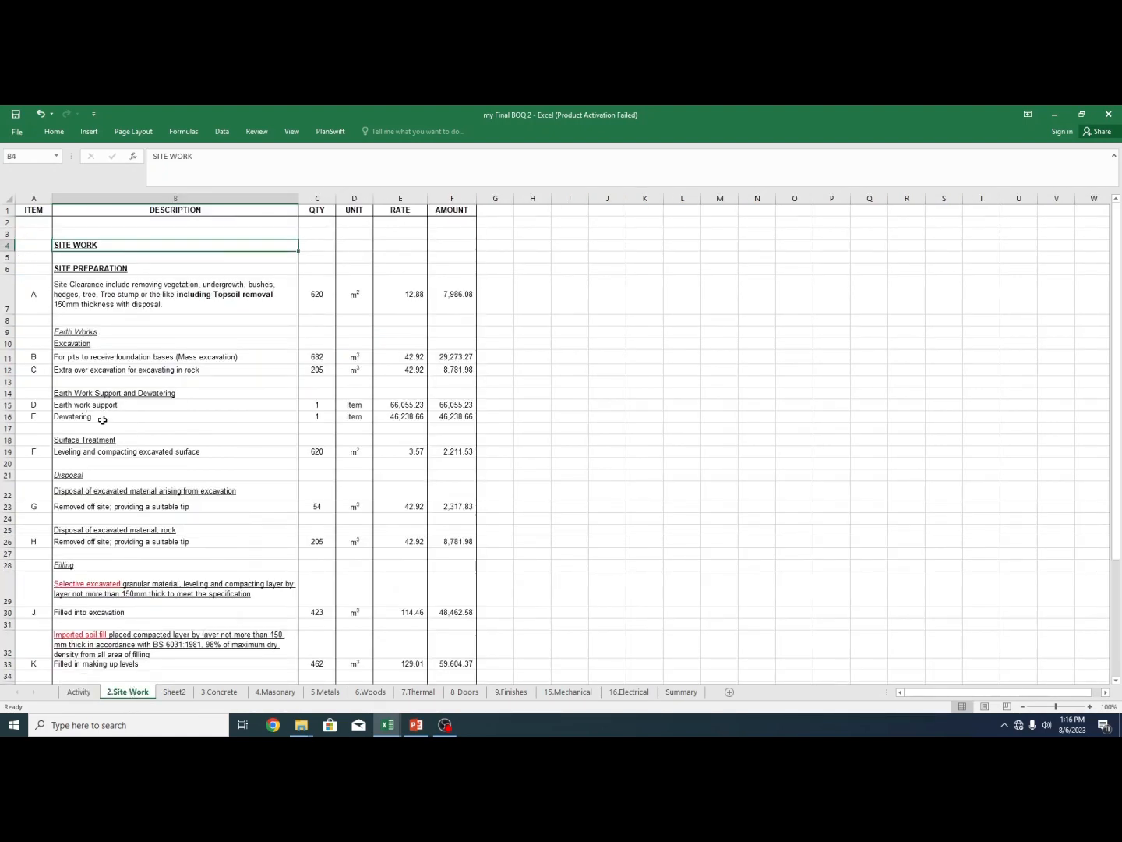
click(78, 691)
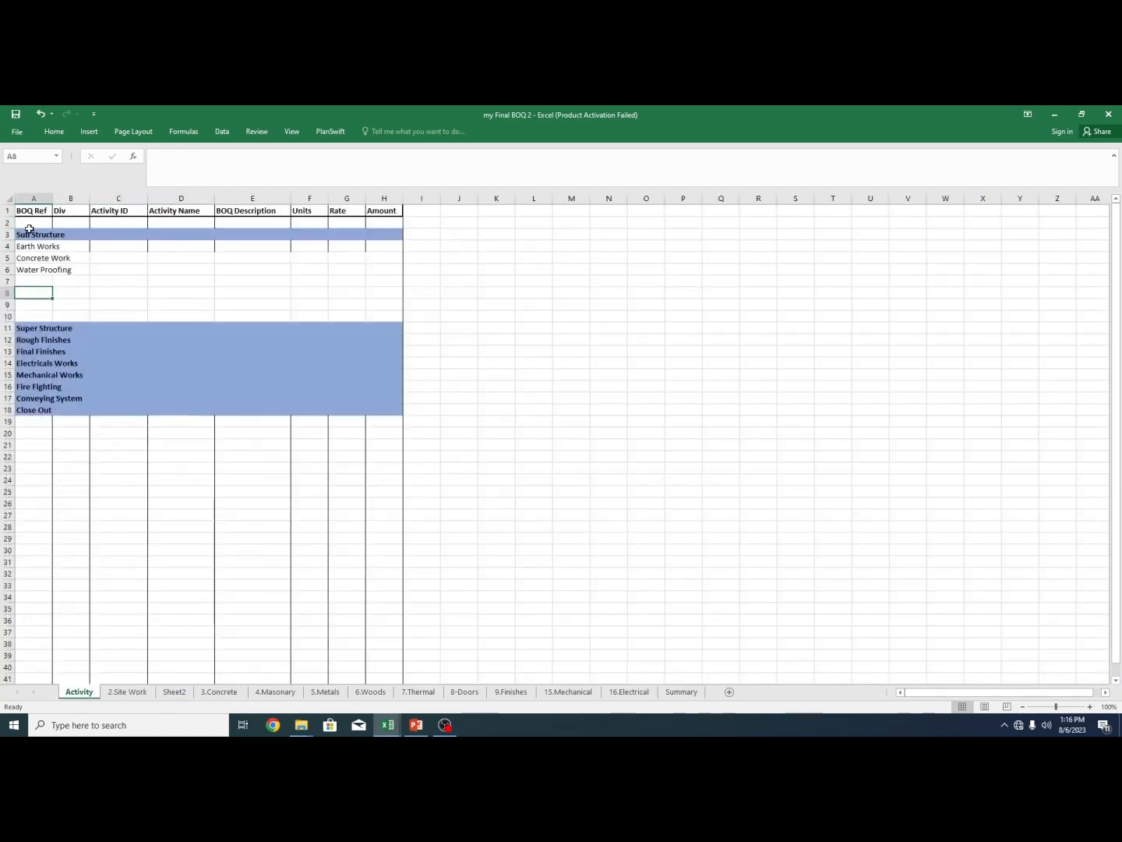
- Copy blank row 7 and paste it over the Rough Finishes row 12
click(7, 281)
key(ctrl+c)
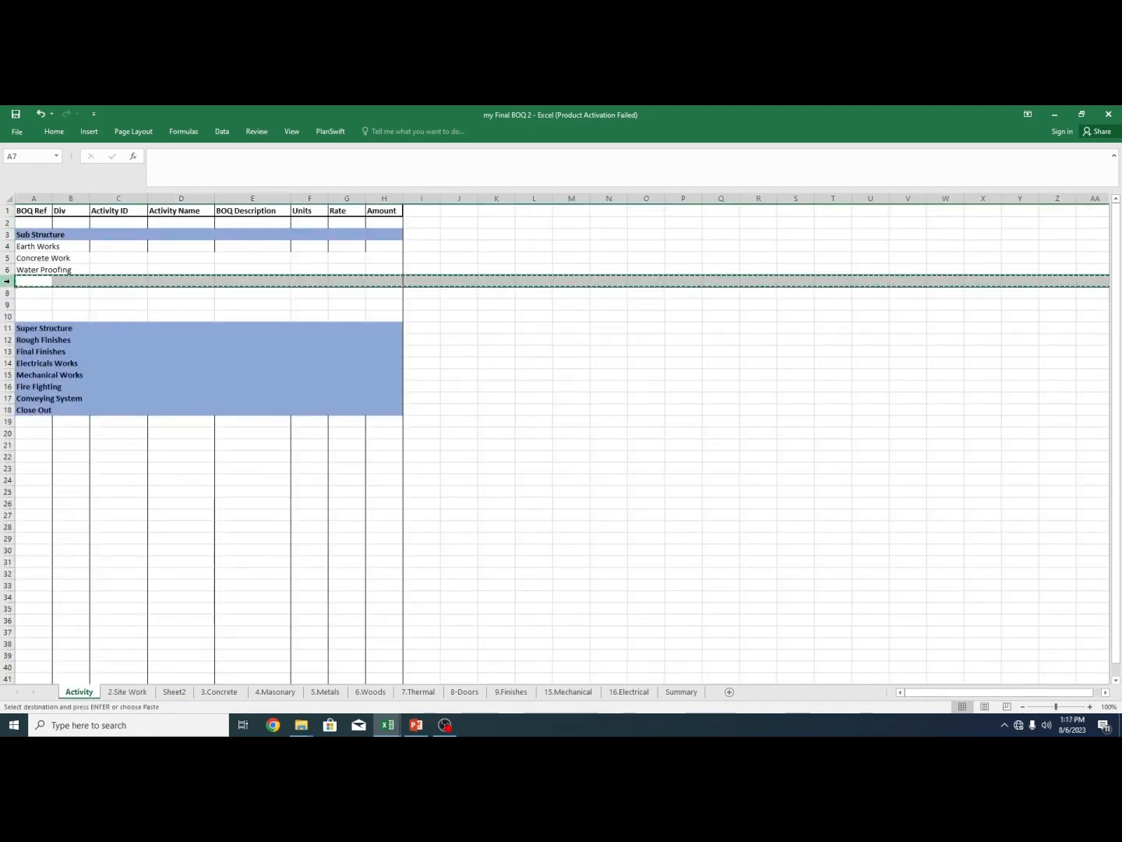
click(8, 340)
right_click(8, 340)
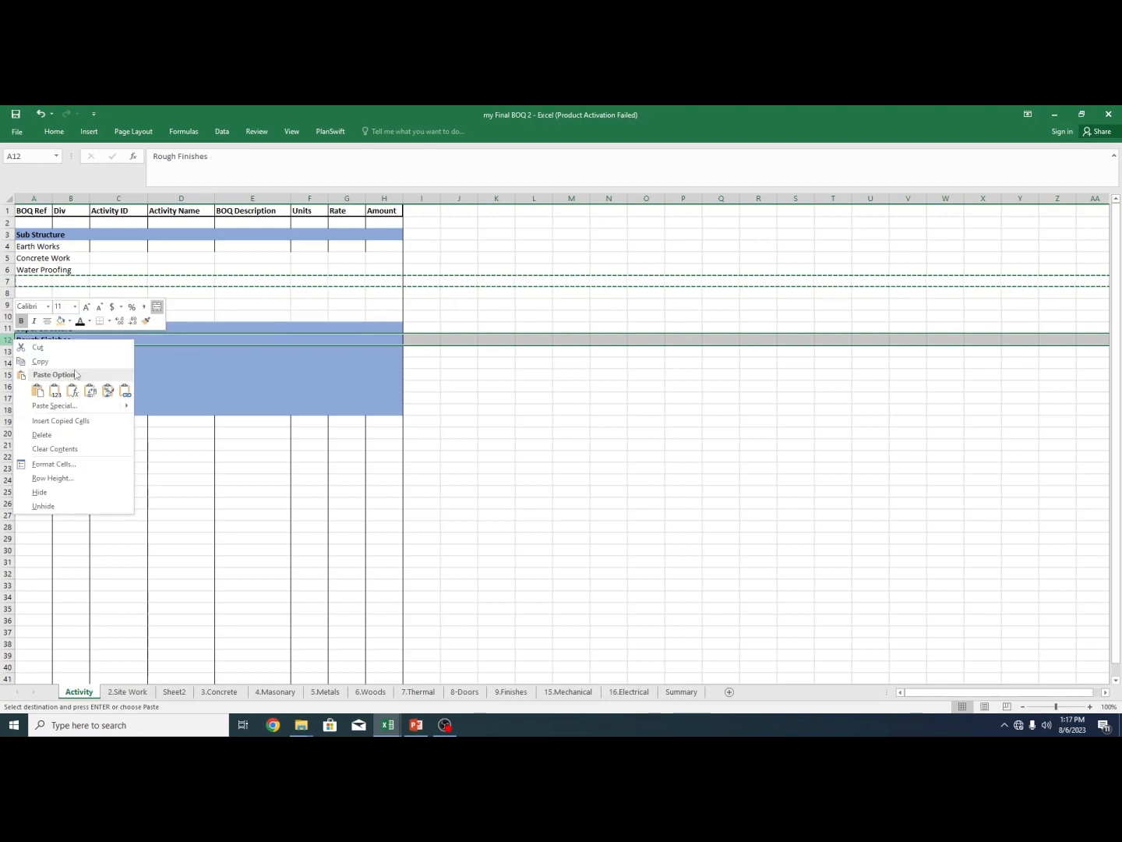
click(39, 392)
- Insert three blank rows above the Final Finishes row
click(8, 351)
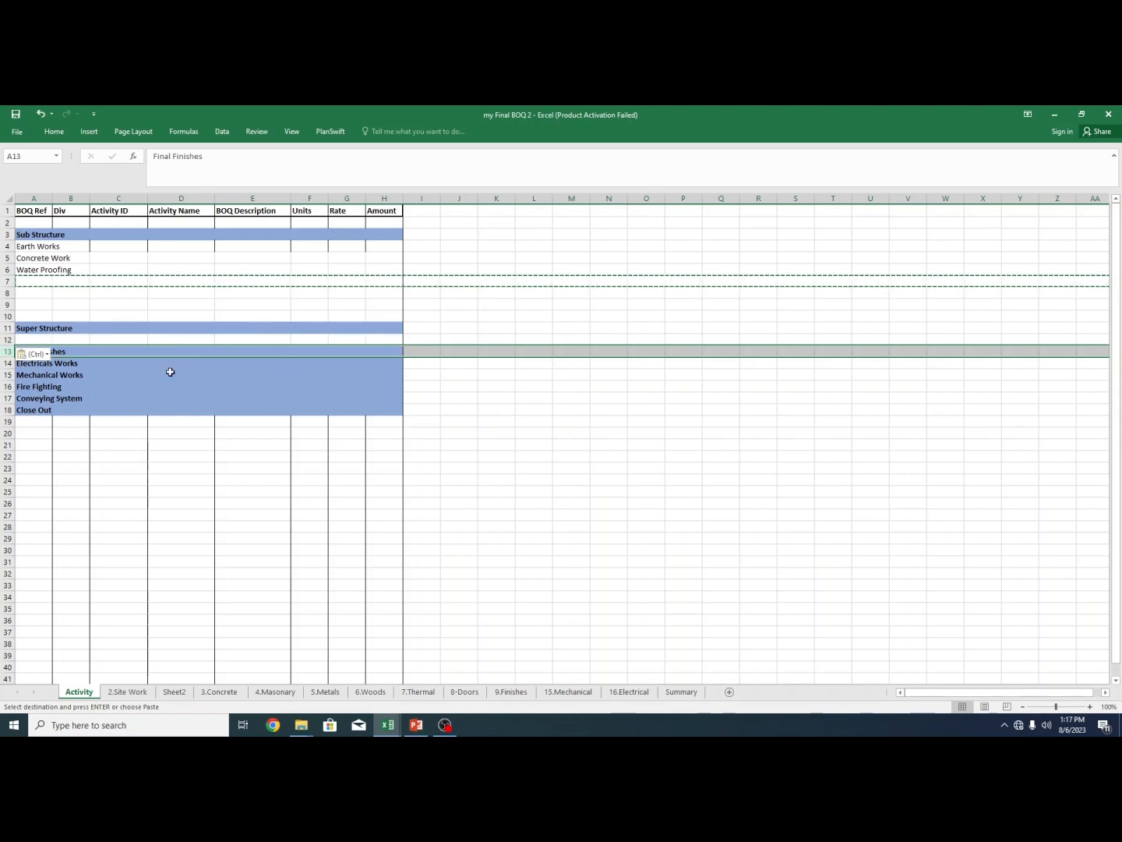
key(Escape)
key(ctrl+shift+equal)
key(ctrl+shift+equal)
key(ctrl+shift+equal)
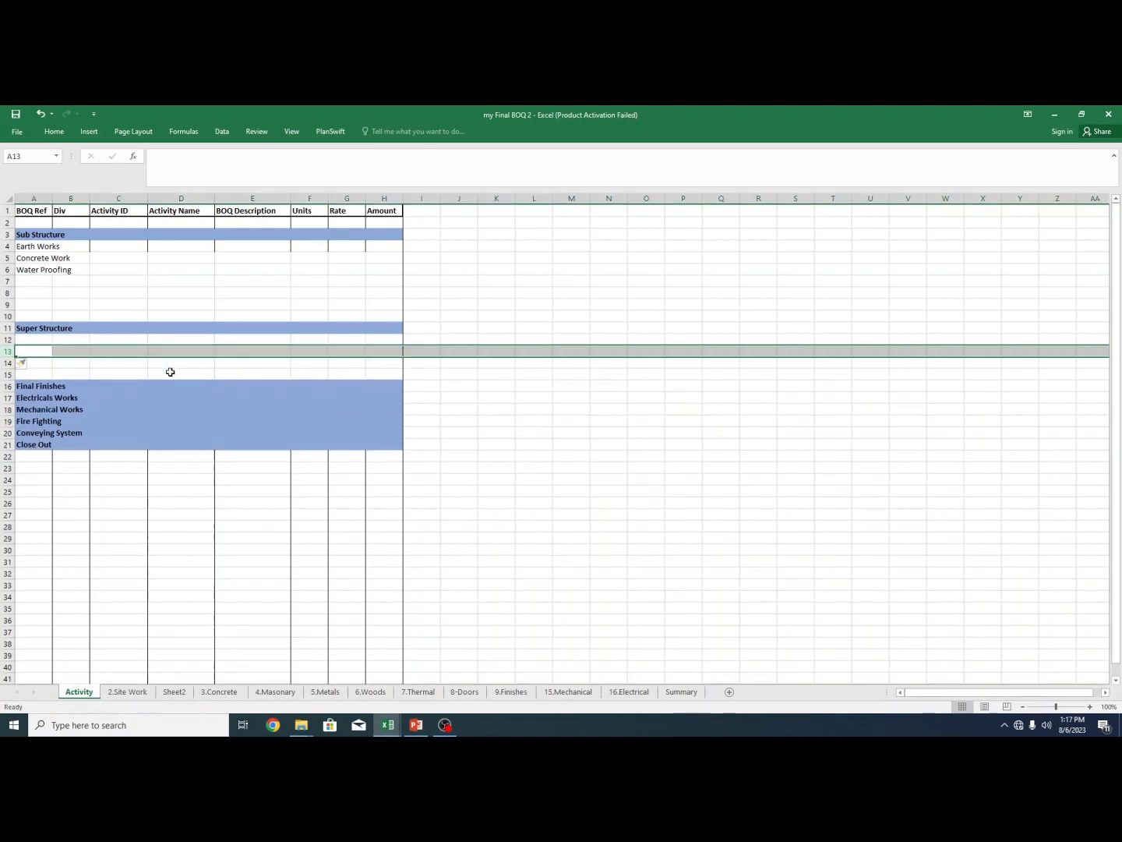
click(226, 550)
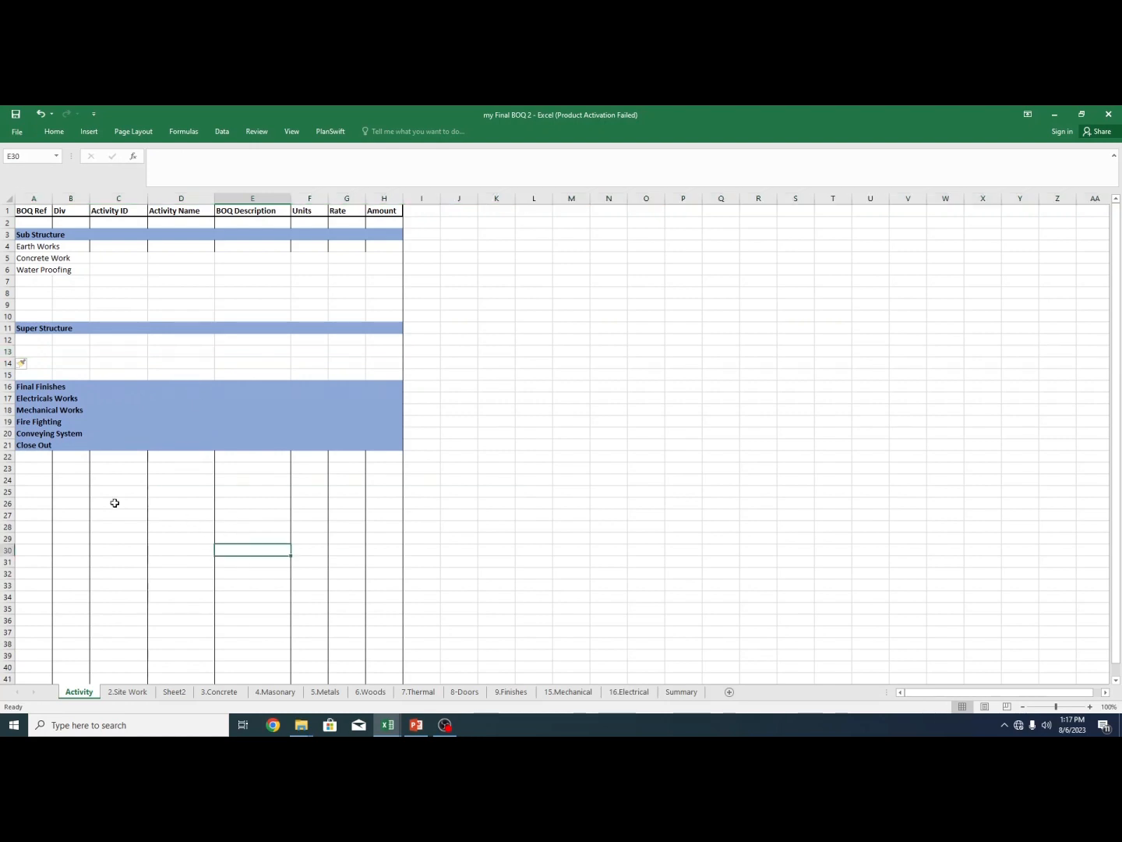
- Copy the bordered formatting of A24 to H30 onto the blank cells A12 to H15 under Super Structure
drag(29, 478, 396, 550)
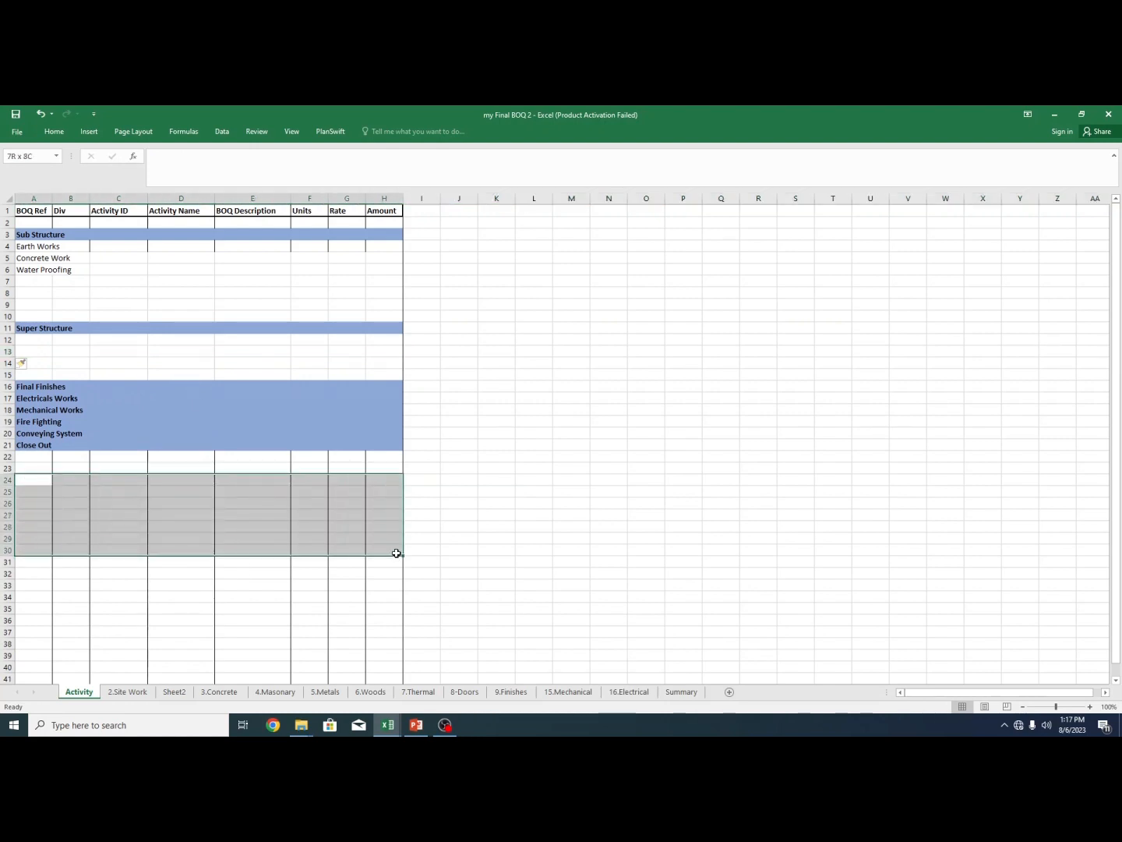
click(52, 131)
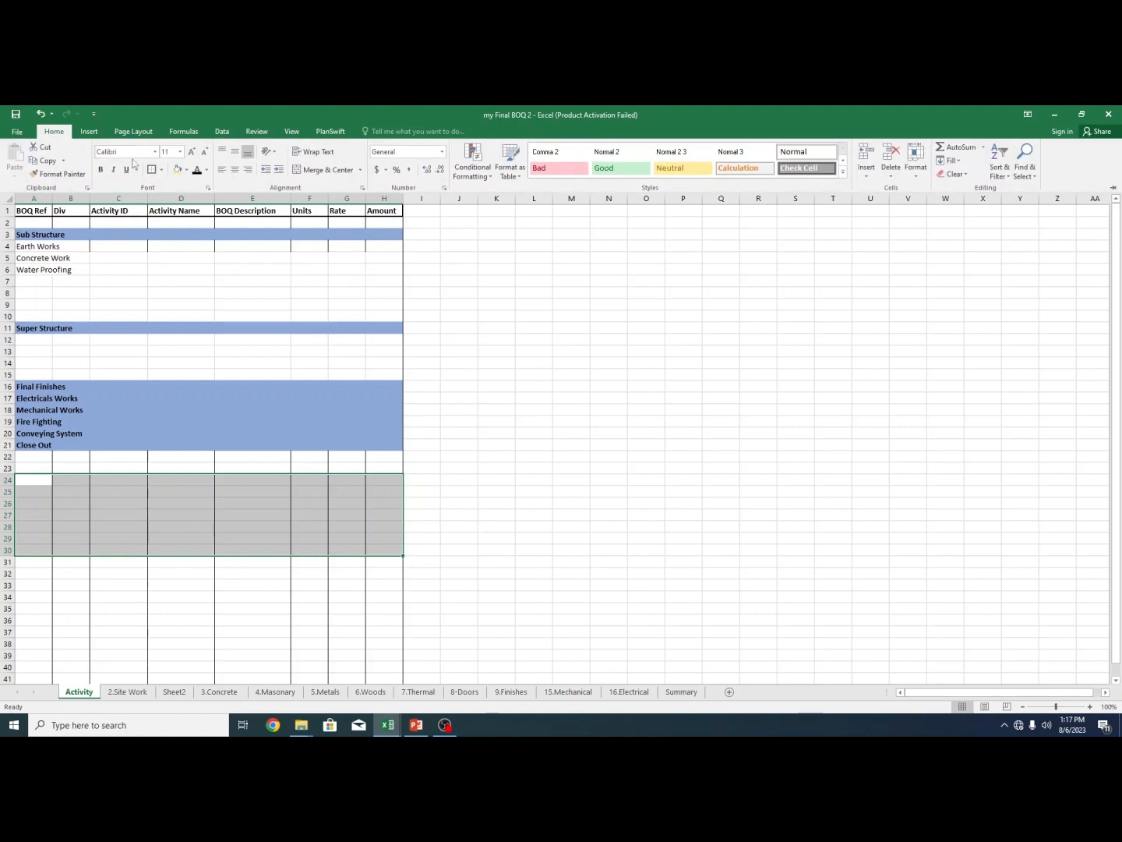
click(62, 174)
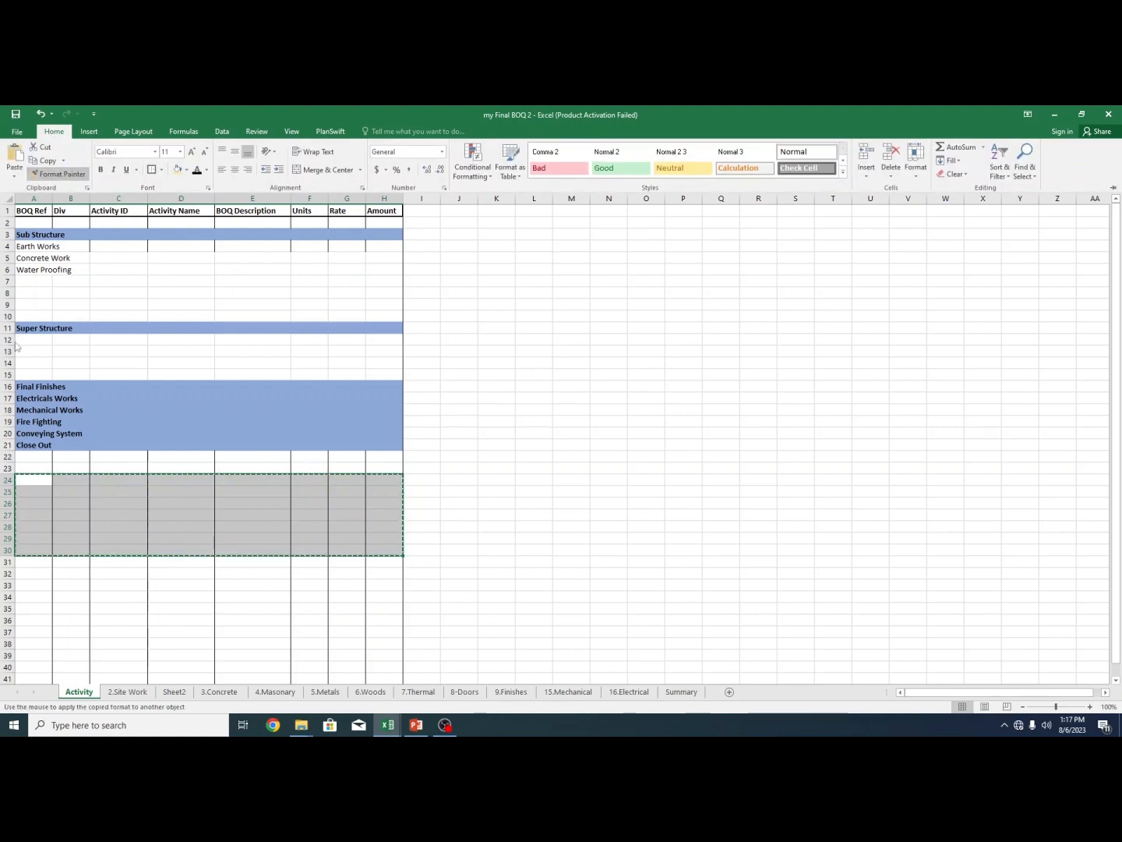
mouse_move(21, 340)
mouse_down()
mouse_move(353, 353)
mouse_move(390, 374)
mouse_up()
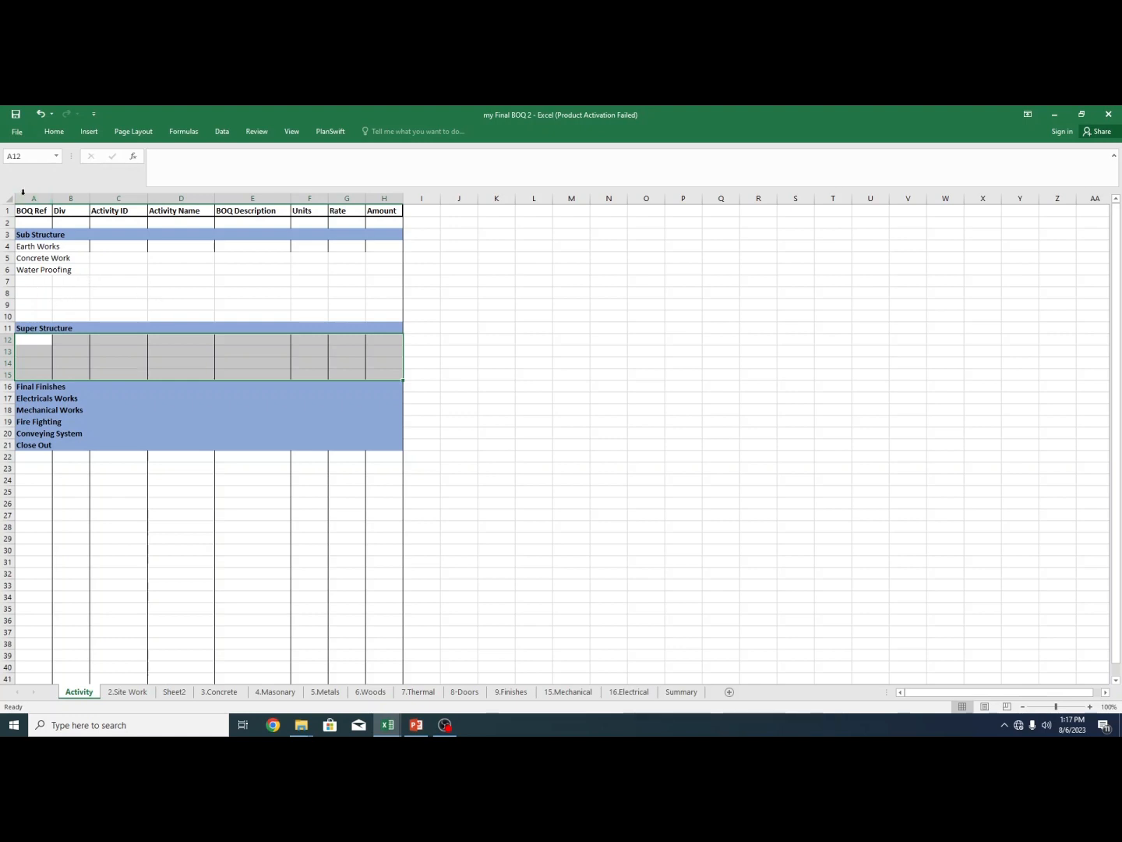
- Copy the formatting of A12 to H15 onto A5 to H10 under Sub Structure
click(54, 131)
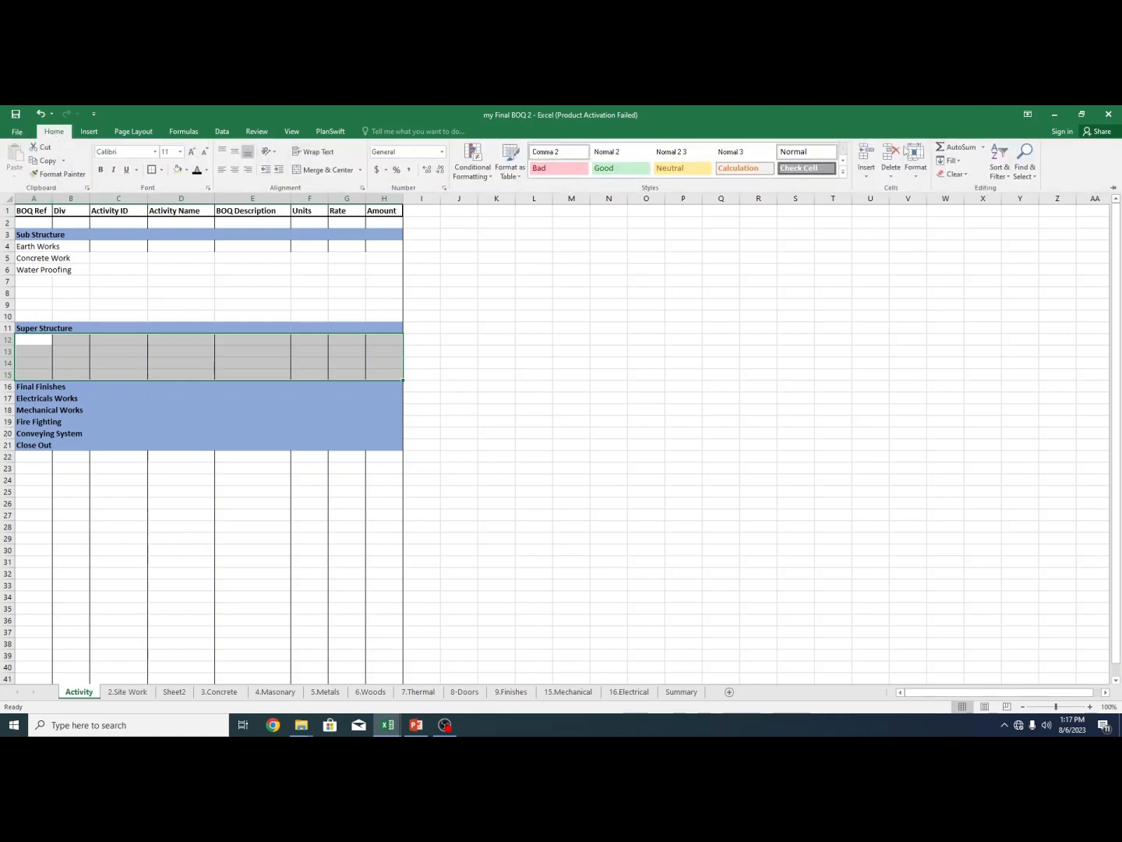
click(1113, 188)
click(36, 173)
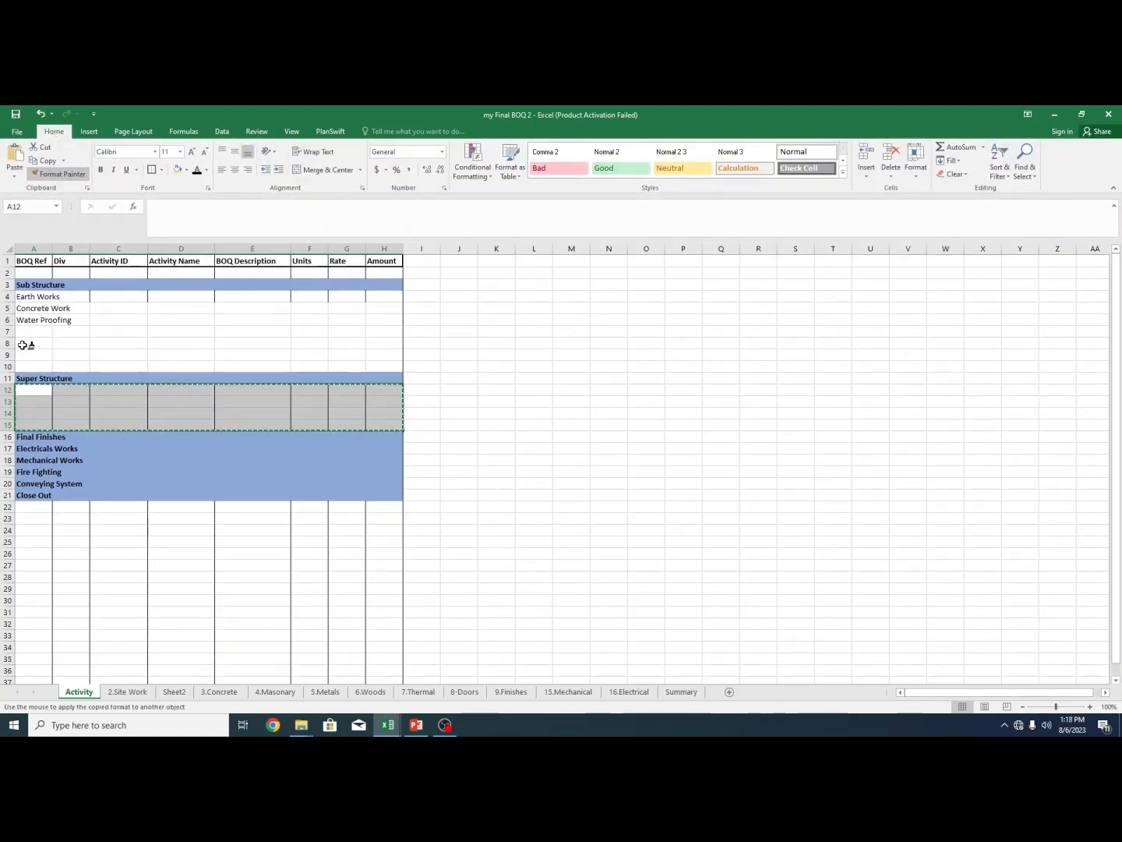
drag(24, 310, 388, 368)
click(544, 400)
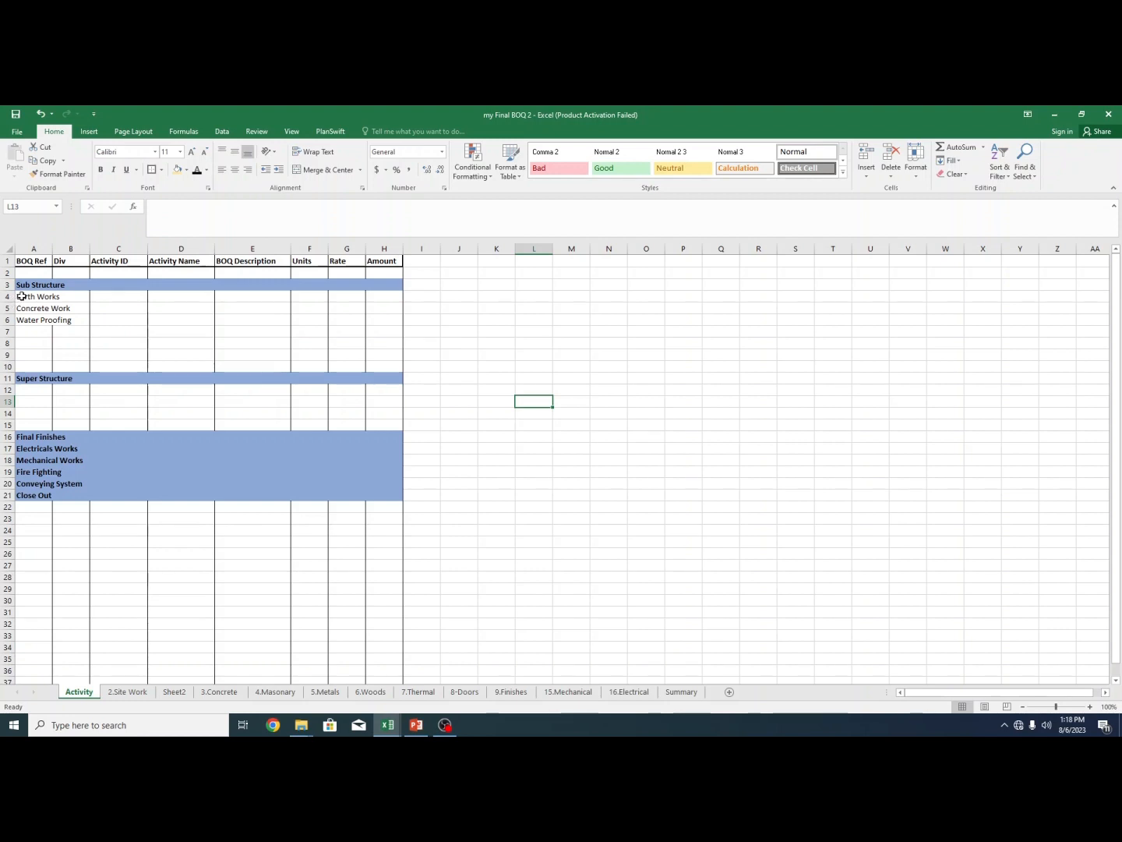
- Merge A4 to H4 in the Earth Works row, with a light orange fill and left-aligned text
drag(21, 297, 375, 322)
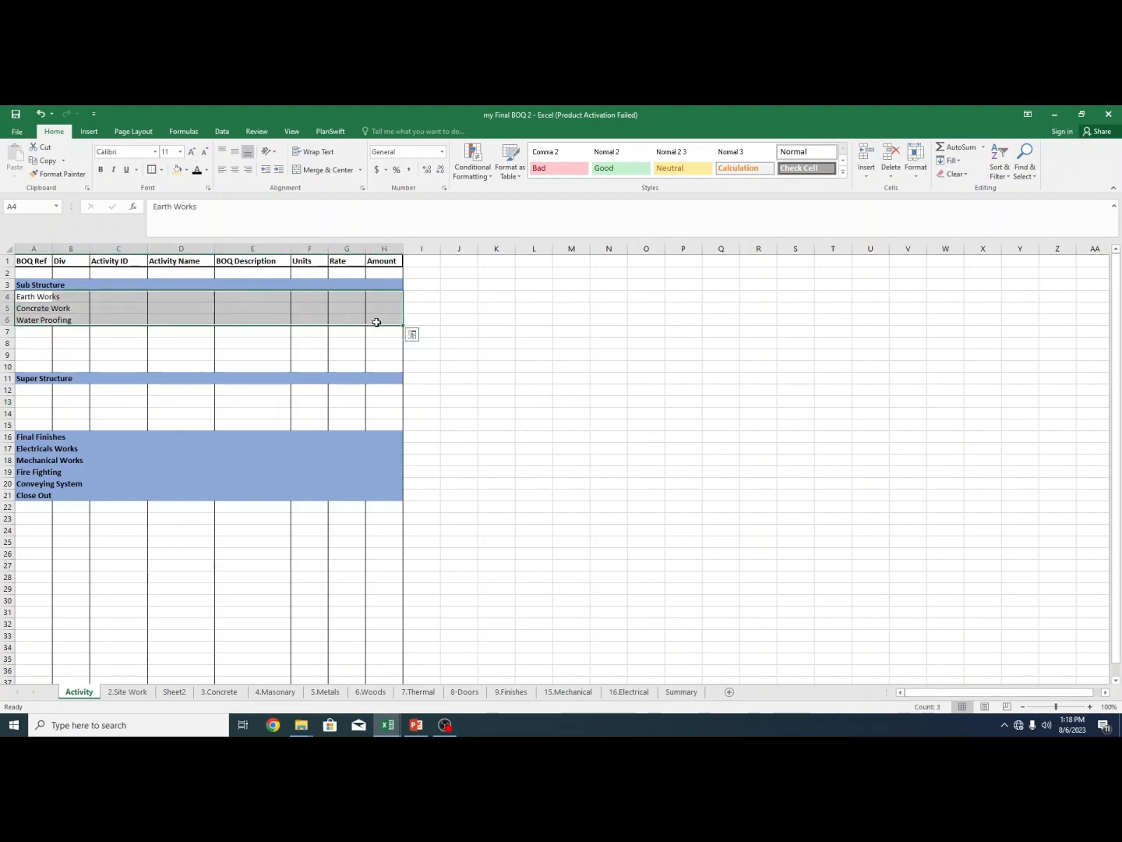
drag(35, 298, 387, 298)
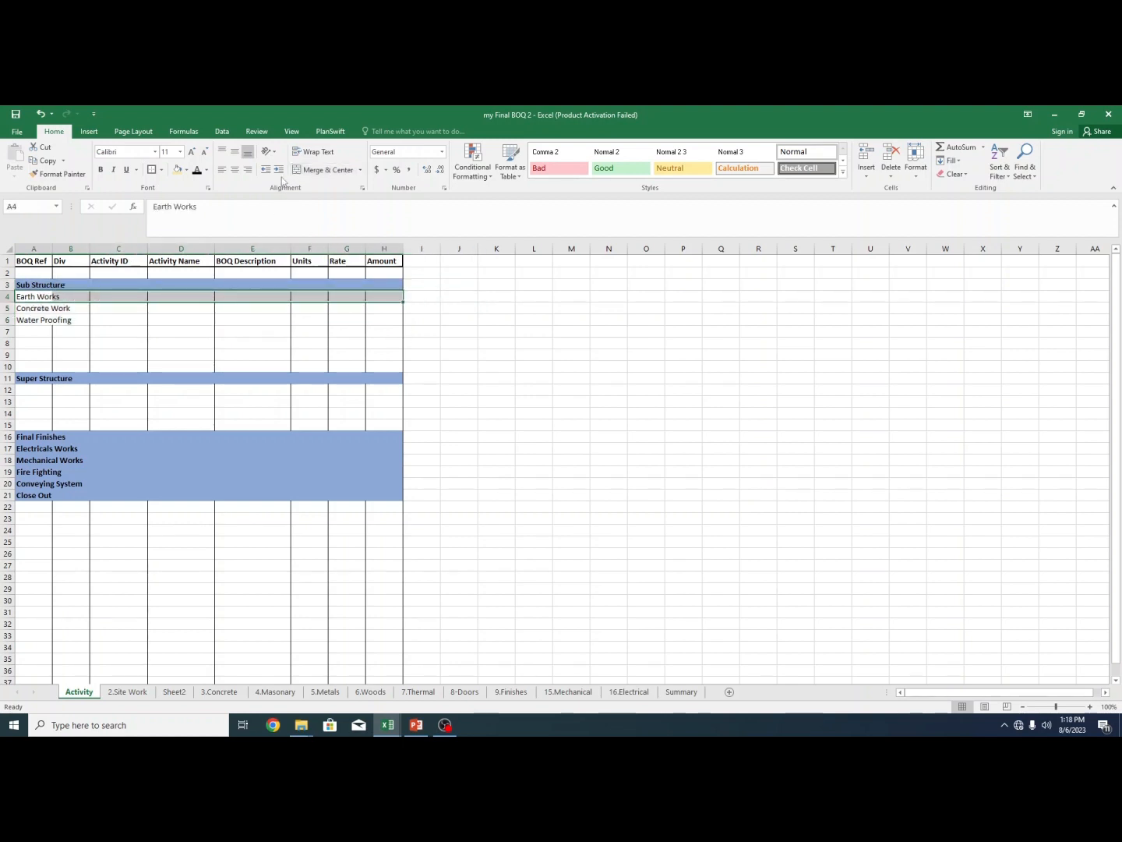
click(323, 170)
click(185, 169)
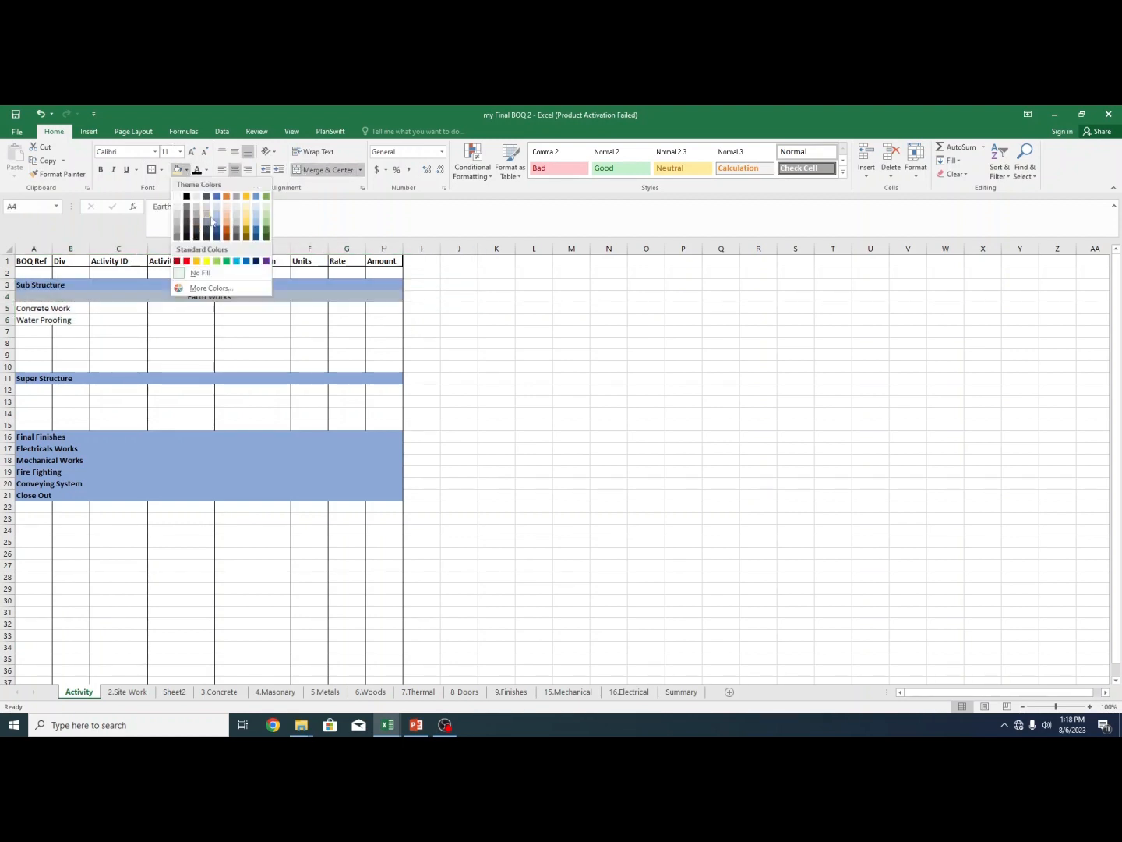
click(227, 220)
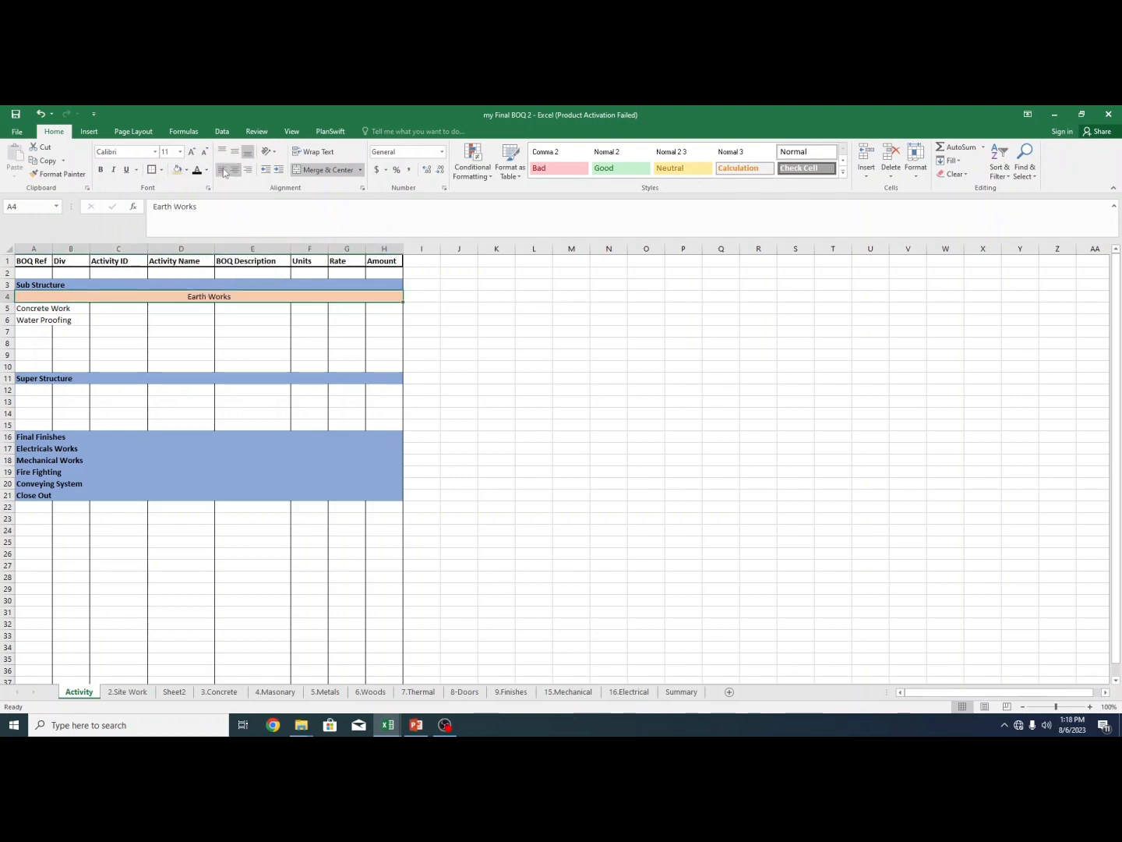
click(224, 171)
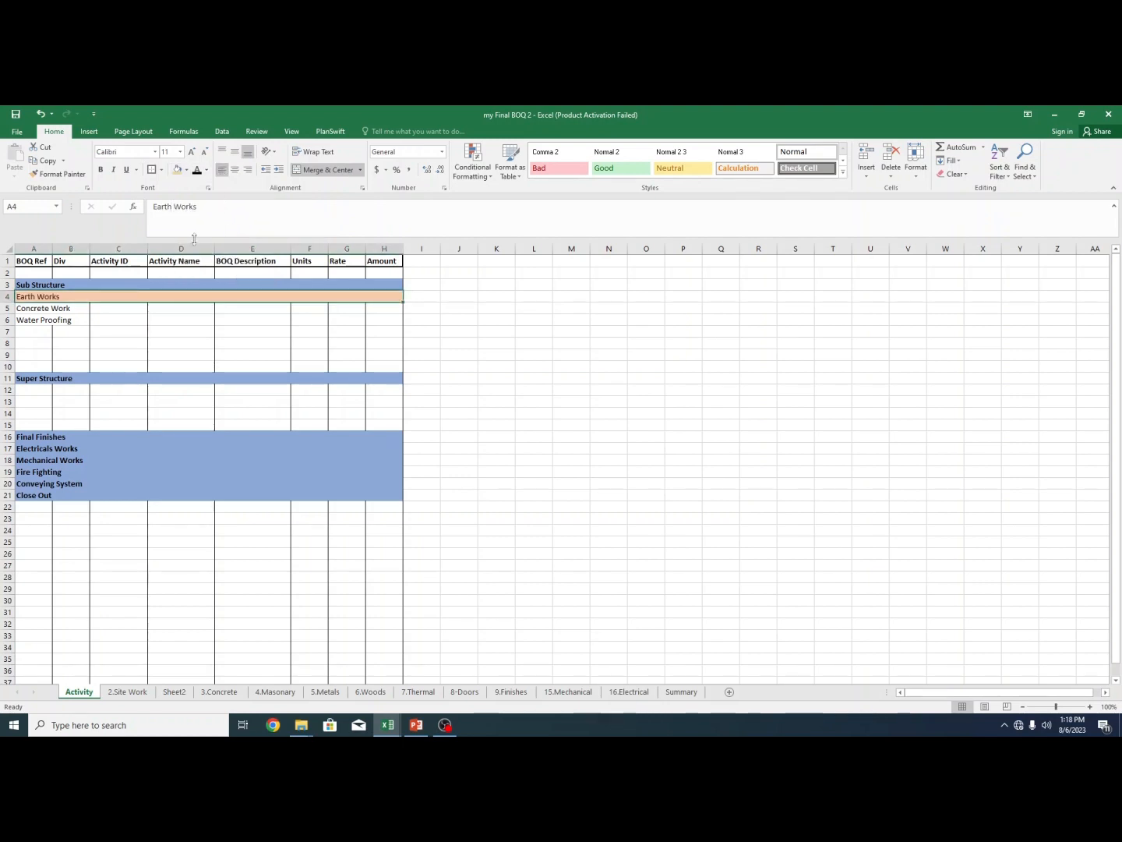
- Copy the Earth Works row formatting onto the Concrete Work and Water Proofing rows
click(54, 173)
drag(42, 310, 368, 318)
click(58, 342)
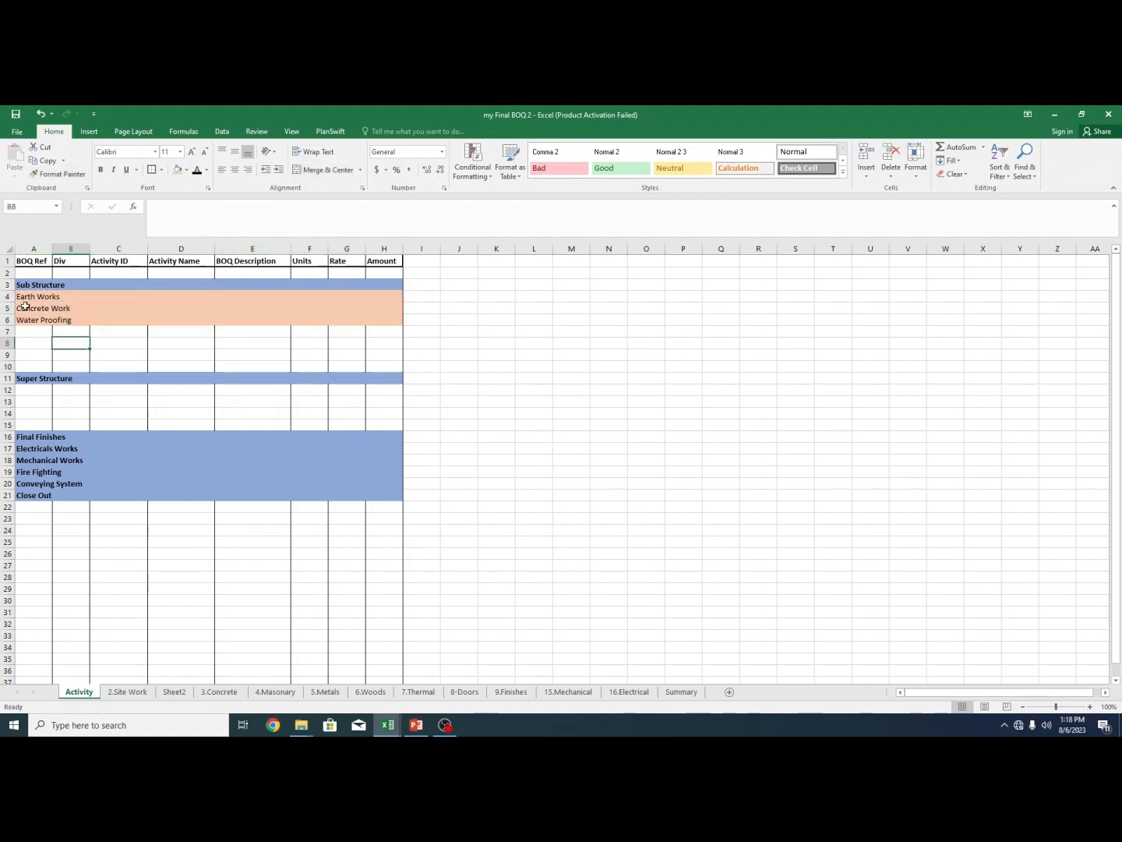
- Copy the Water Proofing row and paste it into row 12 under Super Structure
click(30, 320)
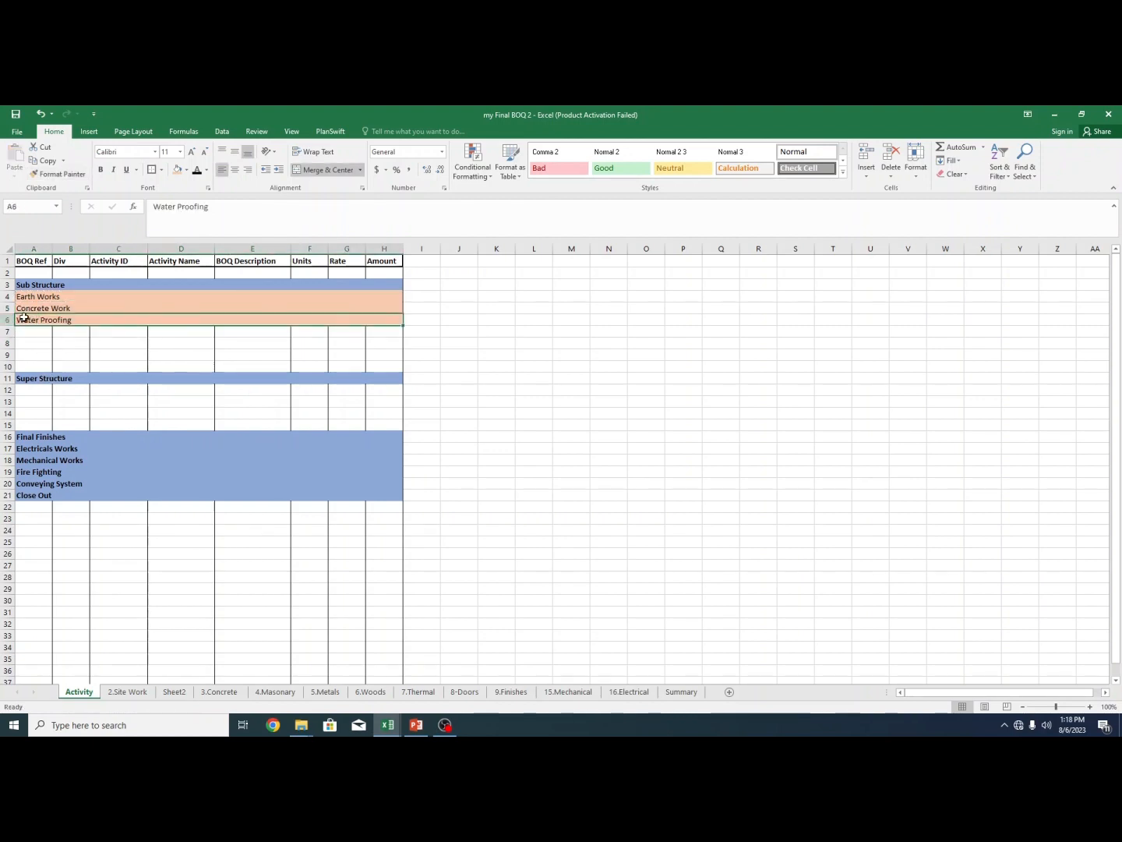
key(ctrl+c)
click(28, 390)
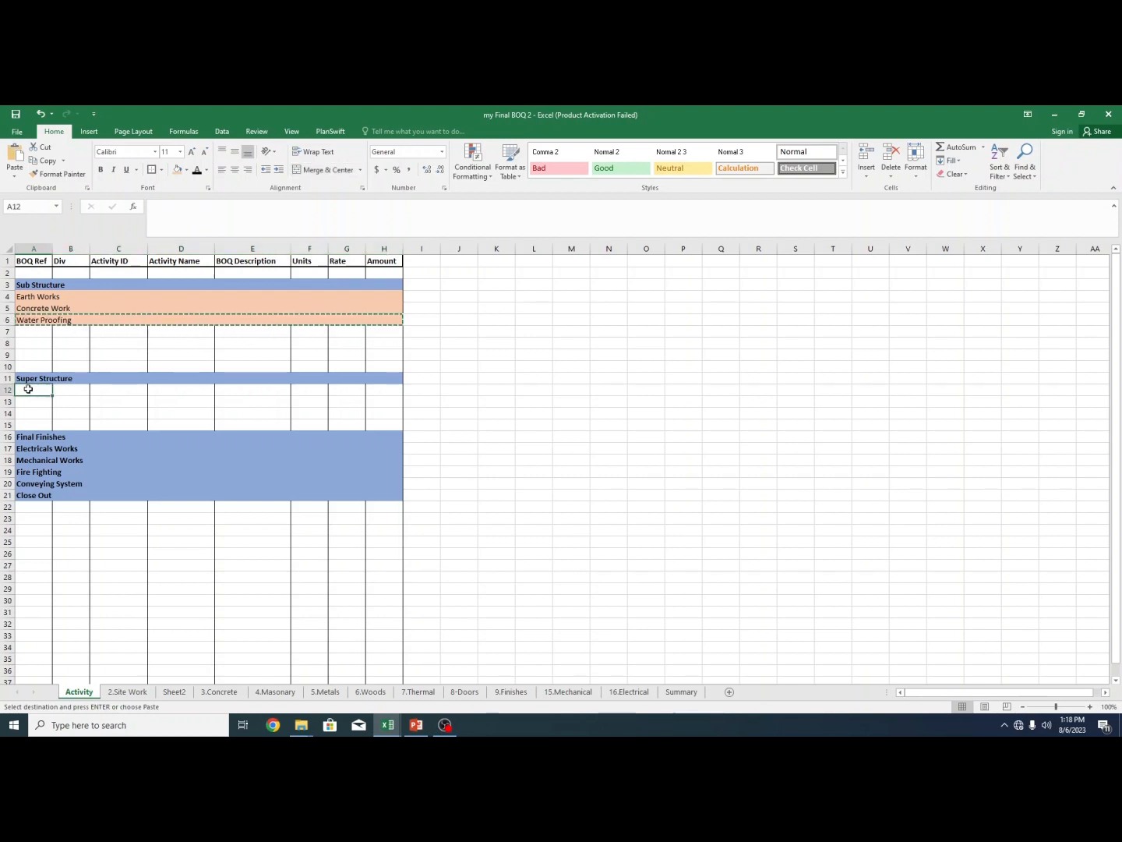
key(ctrl+v)
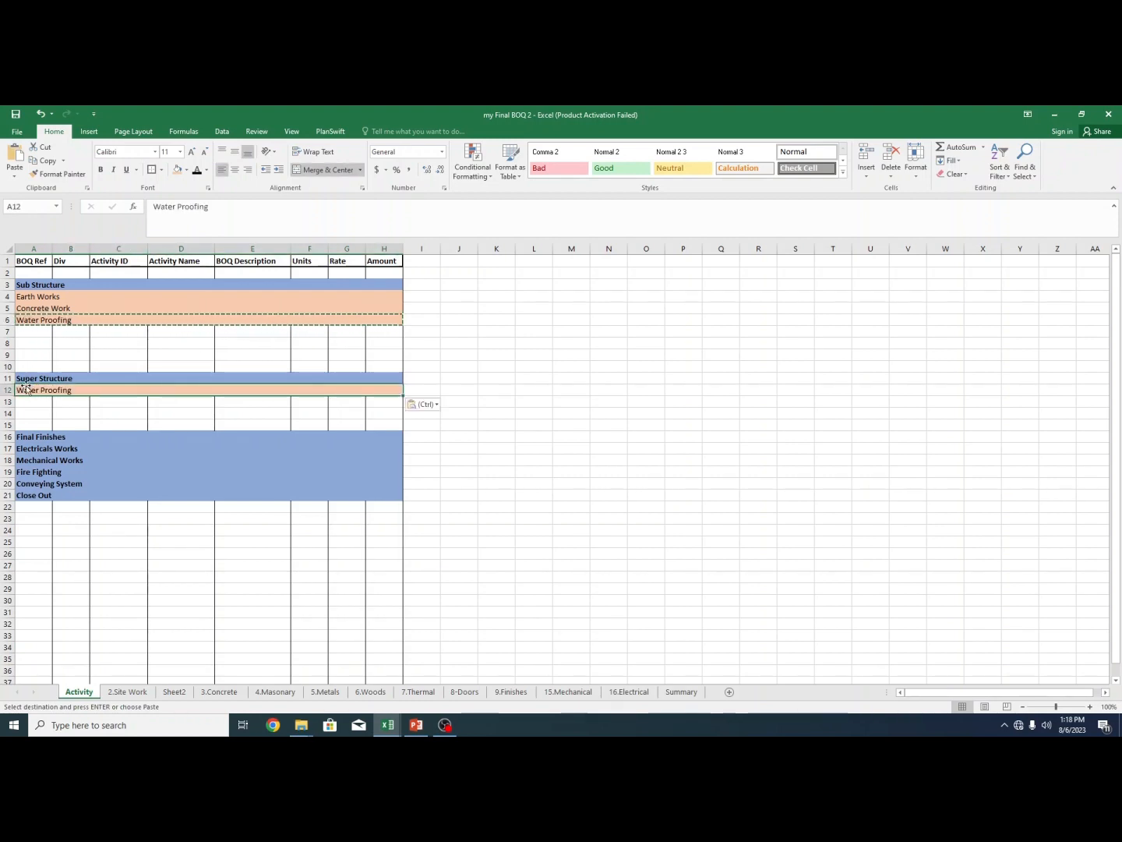
- Enter Ground Floor in A12 under Super Structure and insert three rows below it
text(G)
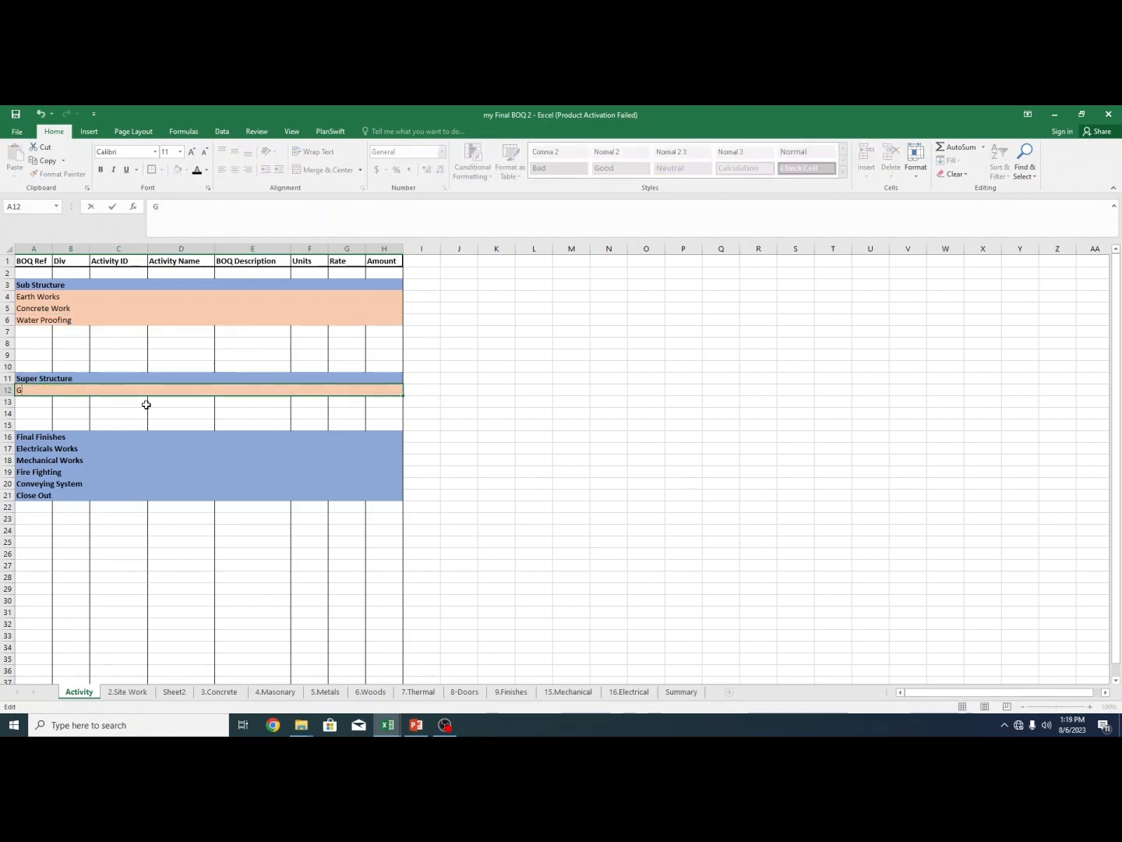
text(round Floor)
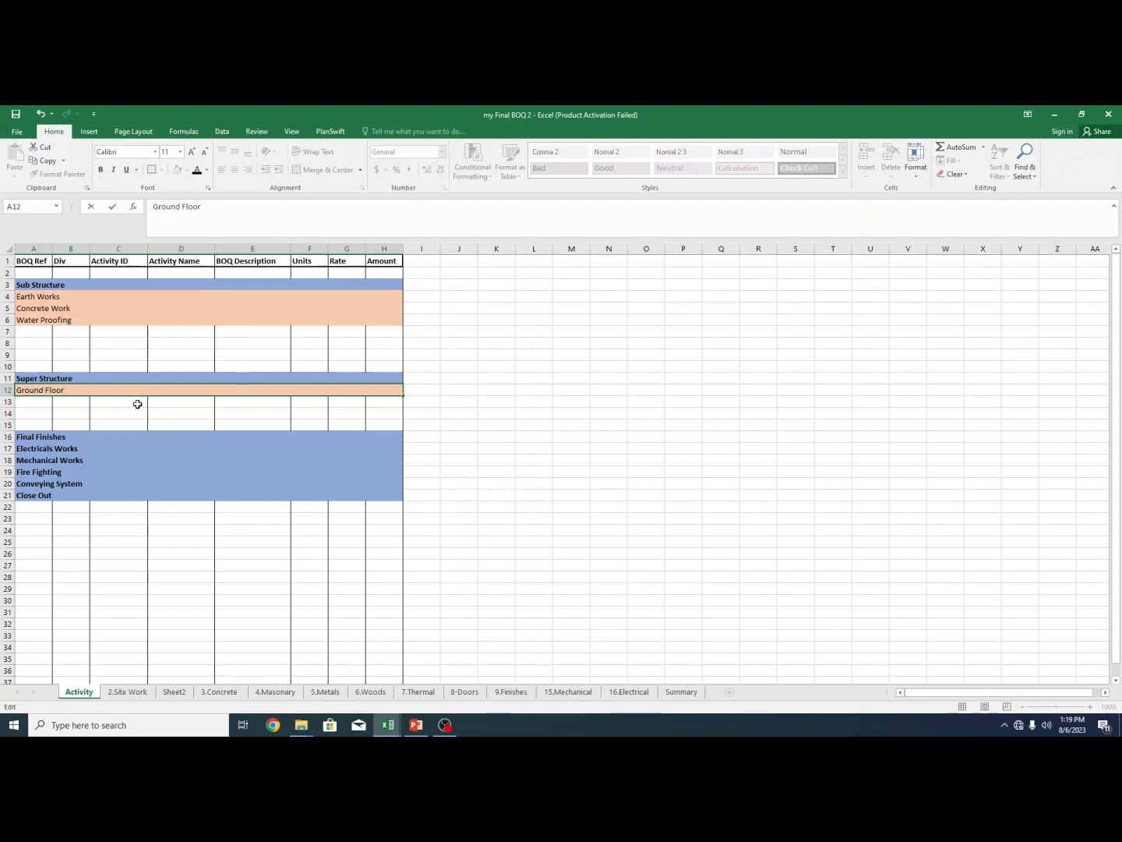
click(137, 402)
click(4, 401)
key(ctrl+shift+plus)
key(ctrl+shift+plus)
key(ctrl+shift+plus)
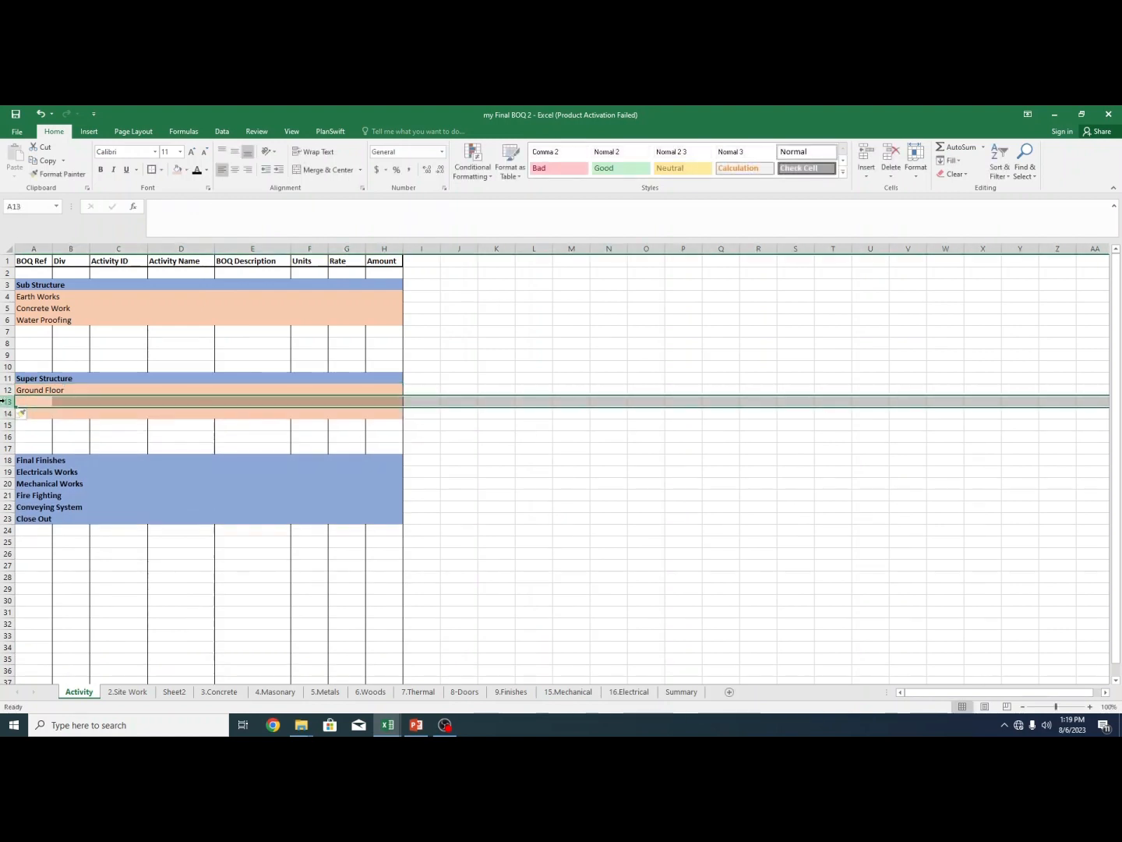
- Enter First Floor, Second Floor and Roof Floor in A13 to A15 under Super Structure
click(31, 401)
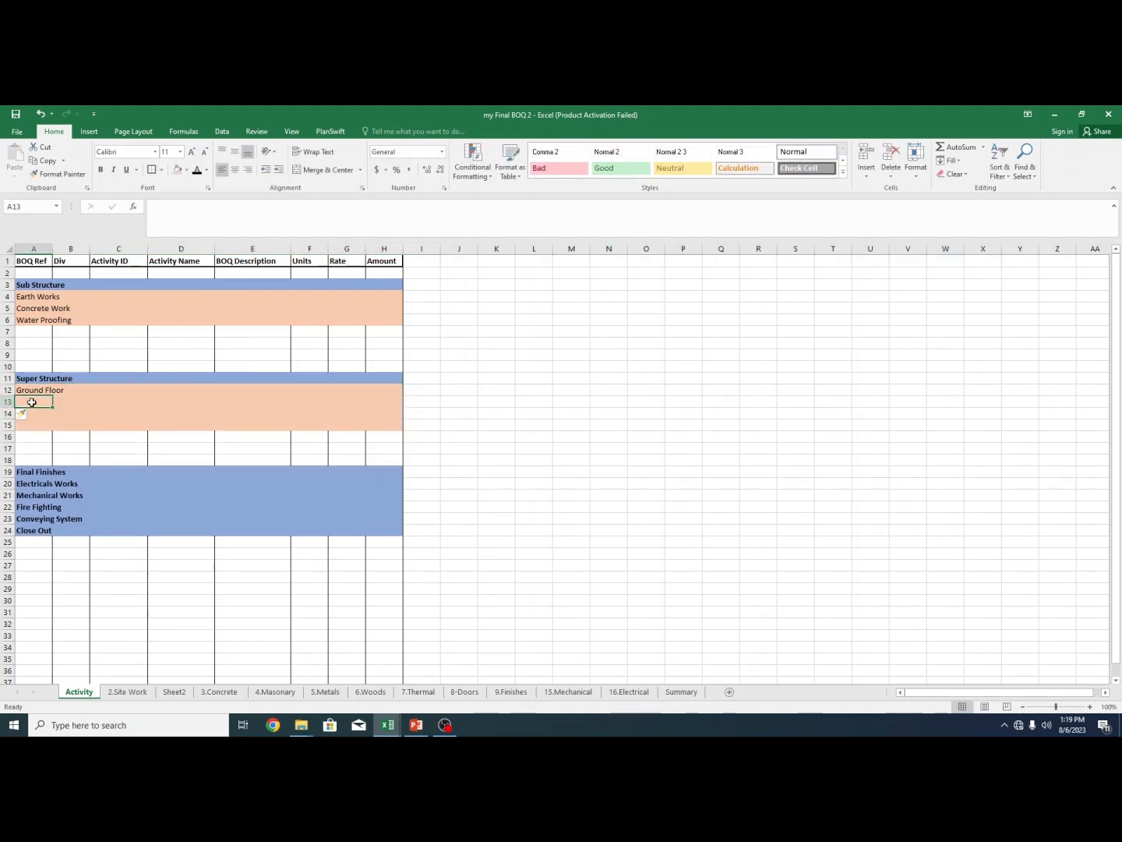
text(First Floor)
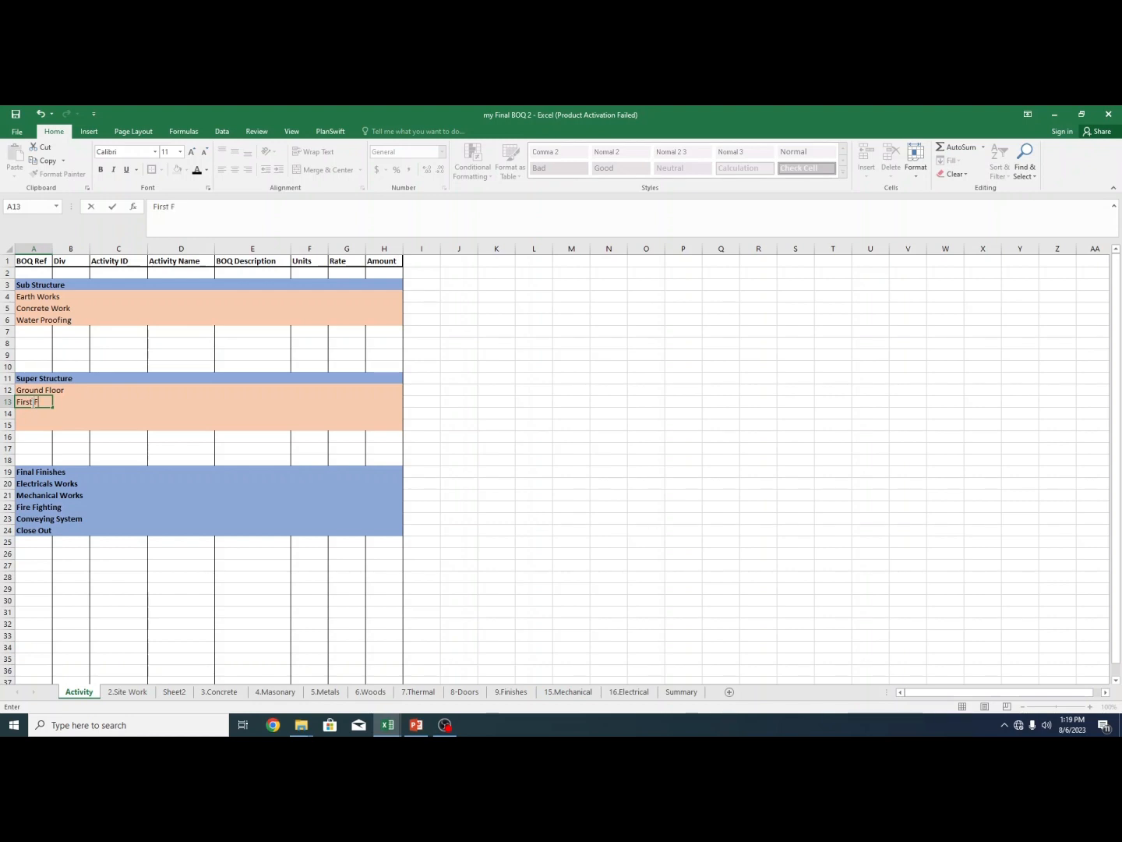
click(31, 413)
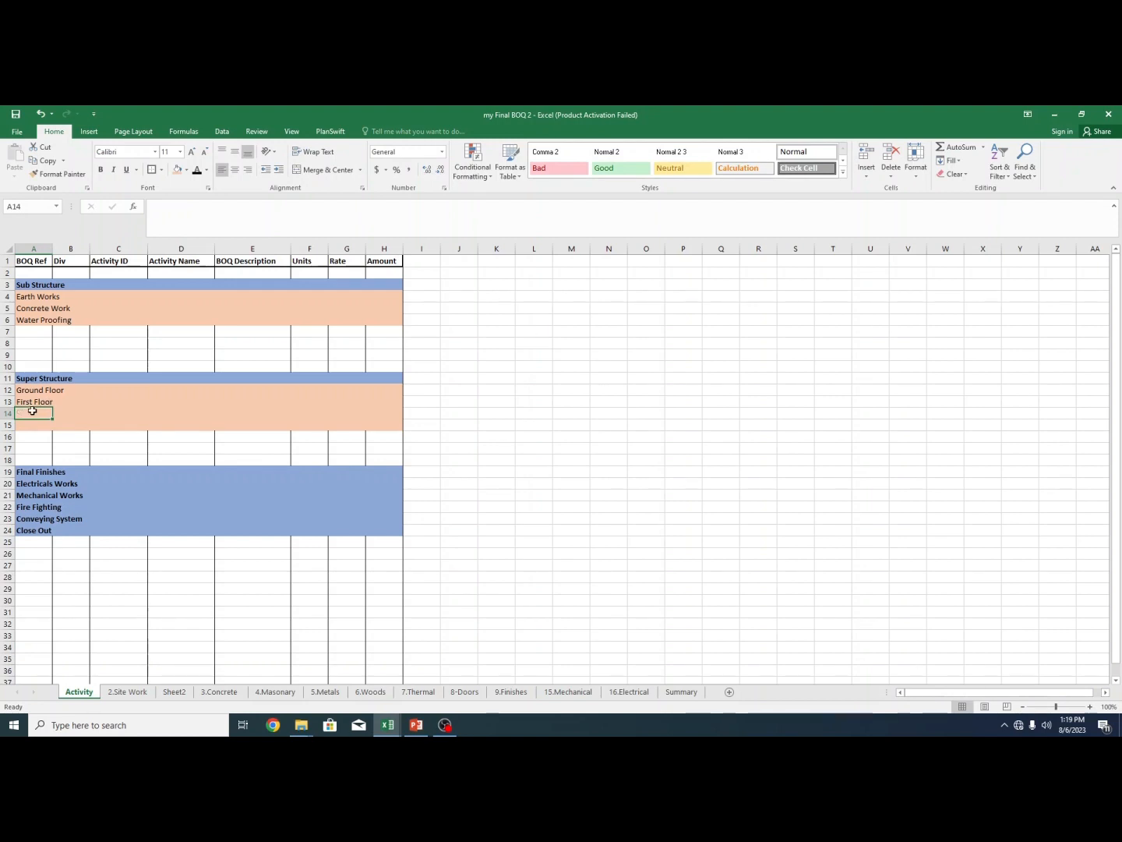
text(Send Floo)
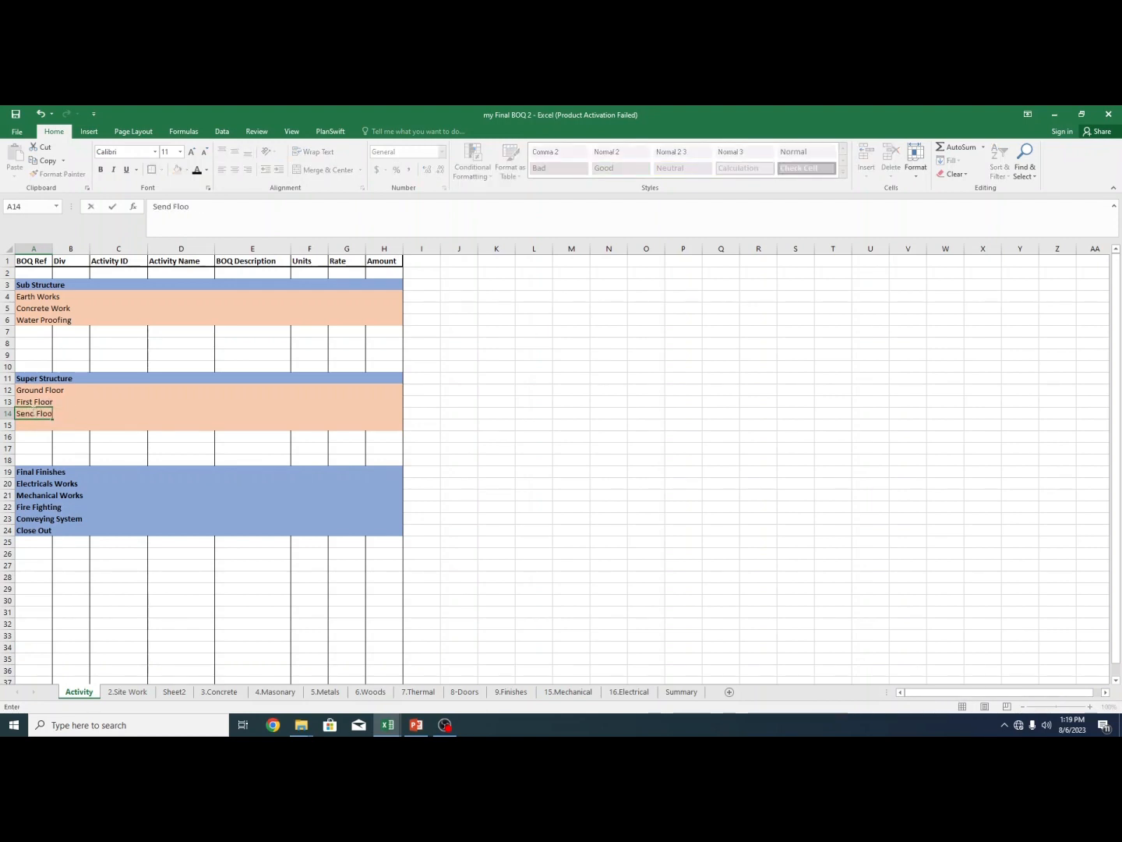
text(co)
click(30, 425)
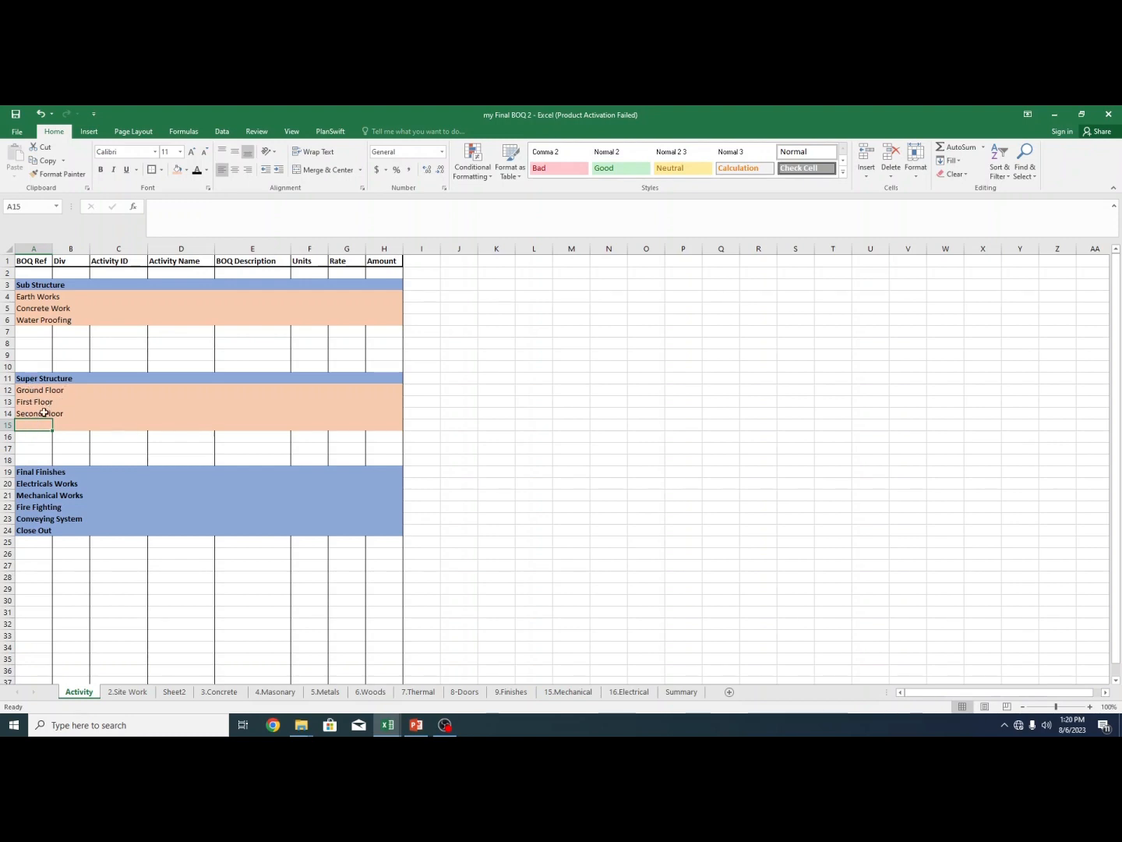
text(Roof)
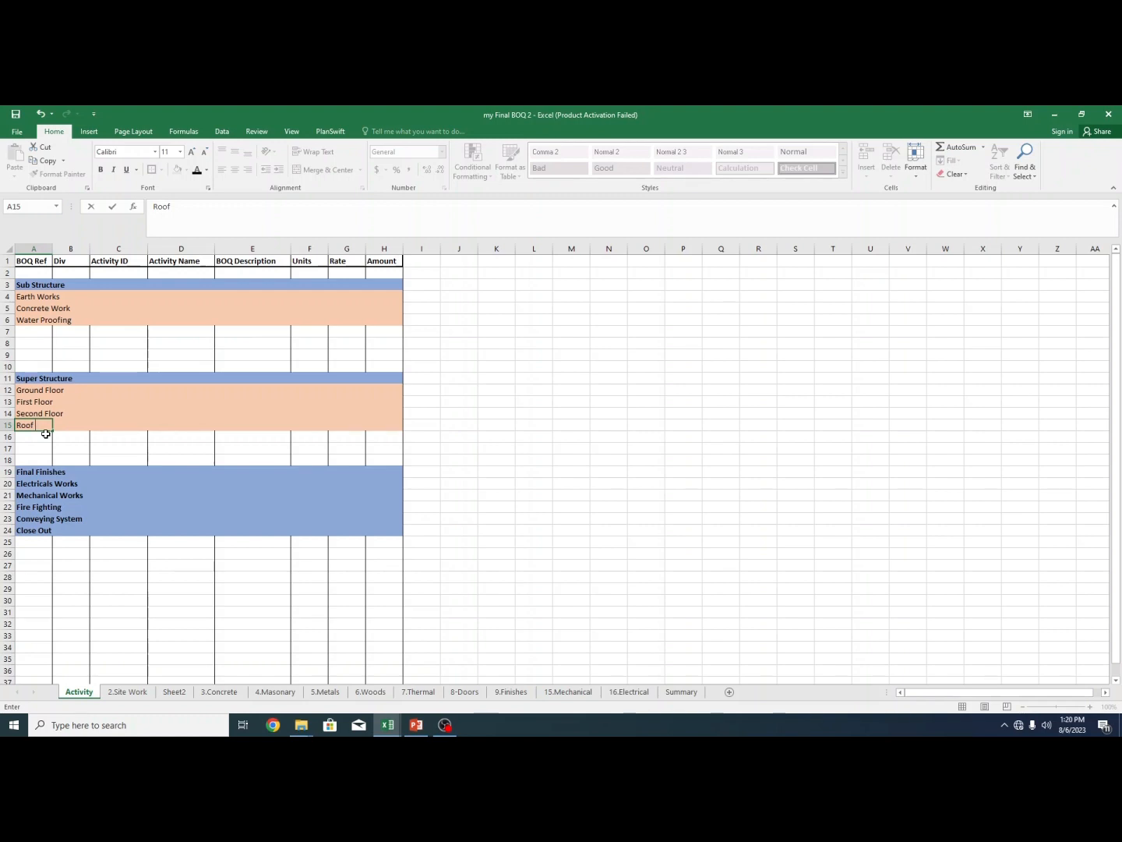
text( Floor)
click(44, 447)
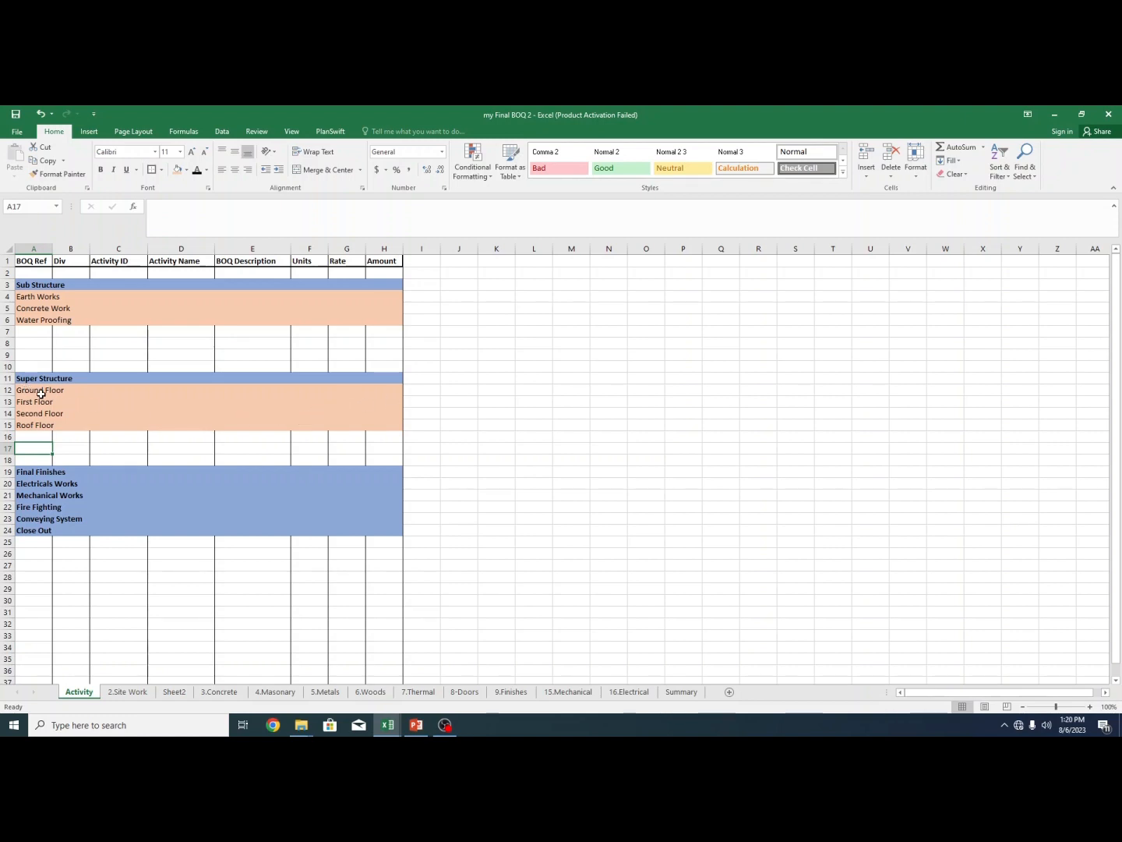
- Copy the four floor rows of Super Structure and insert them between Final Finishes and Electricals Works
drag(40, 394, 384, 424)
key(ctrl+c)
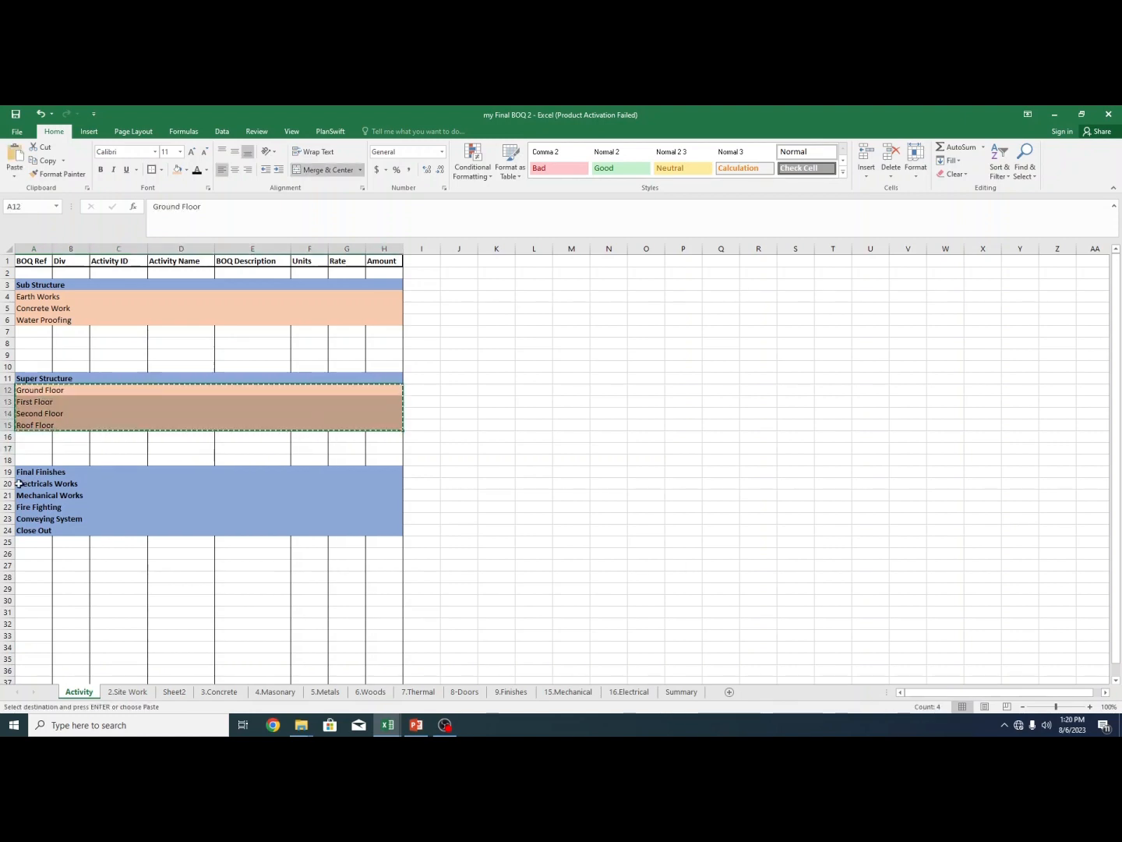
click(8, 483)
right_click(11, 484)
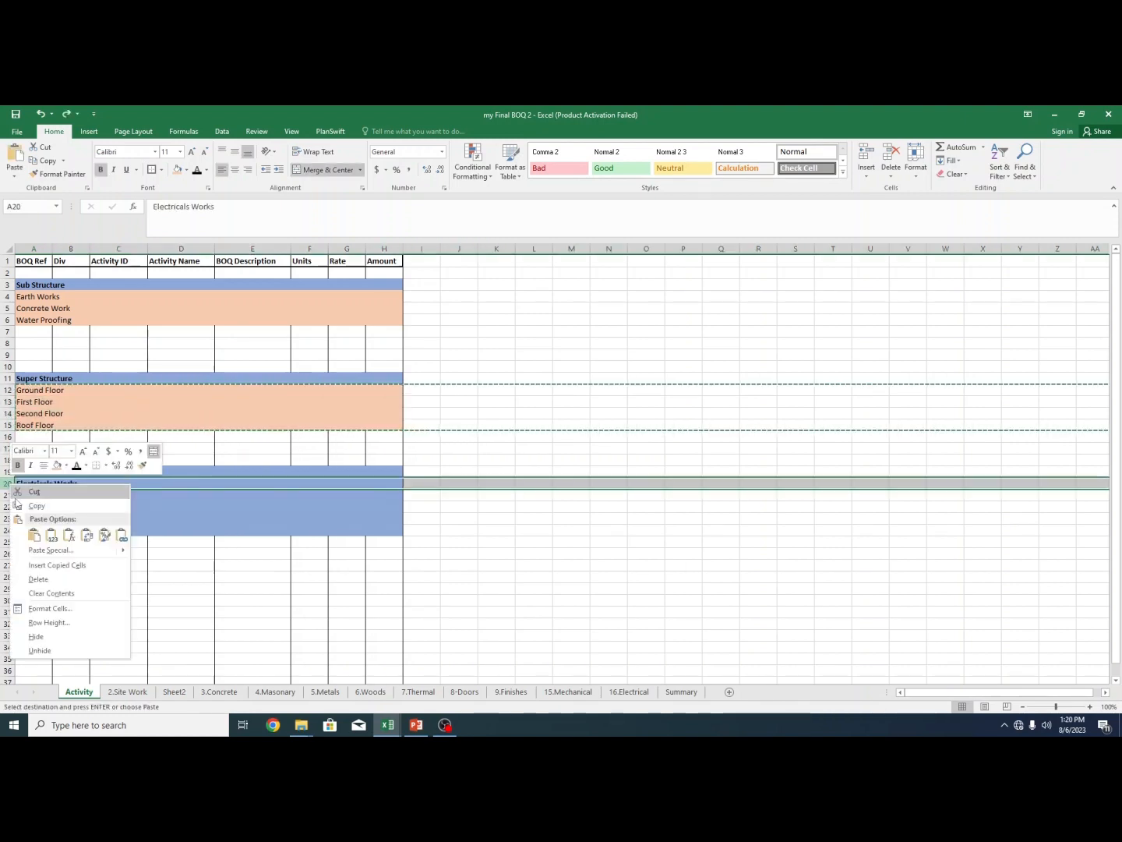
click(39, 565)
click(43, 565)
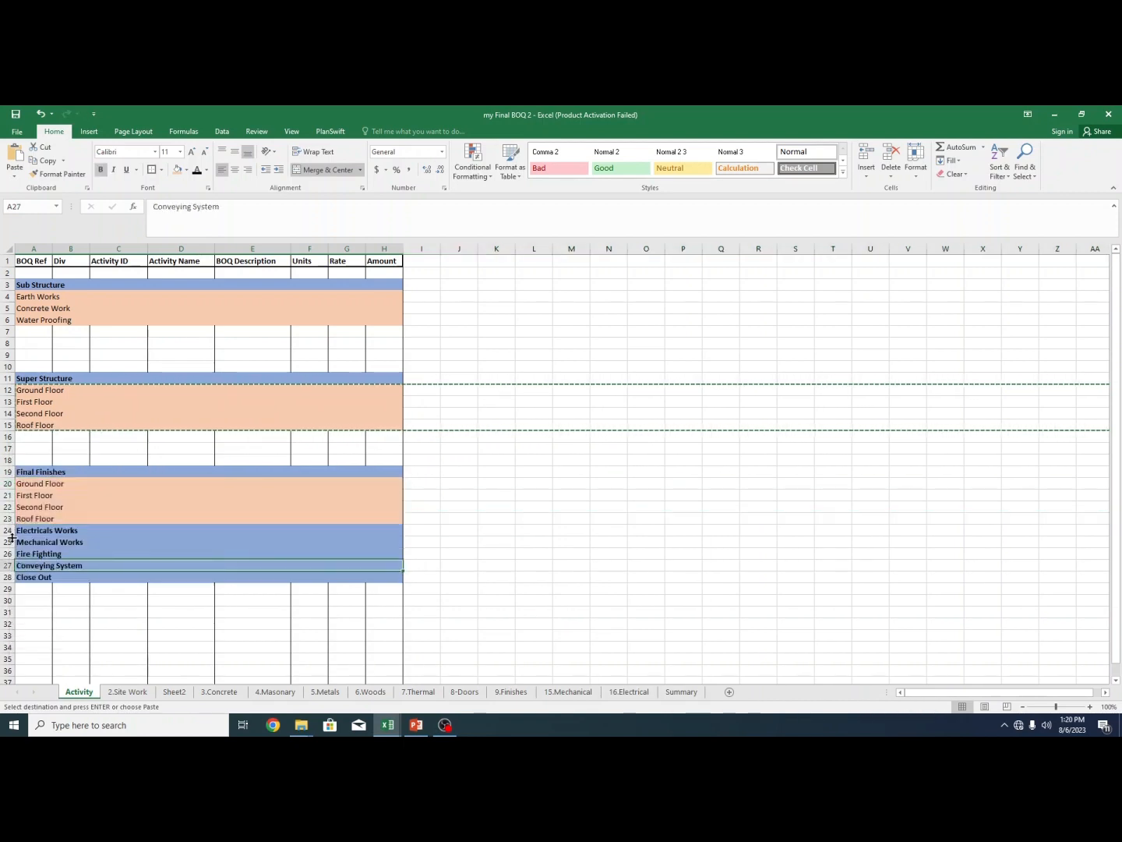
click(7, 530)
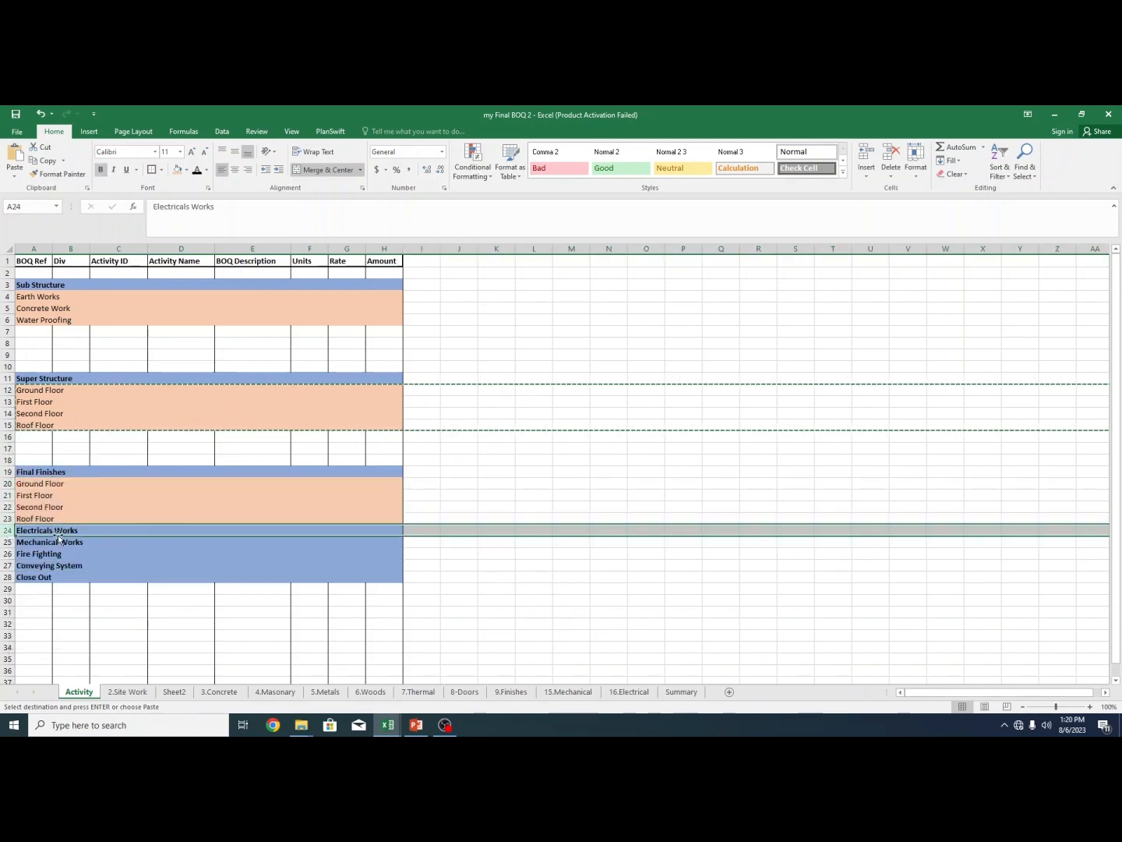
right_click(8, 541)
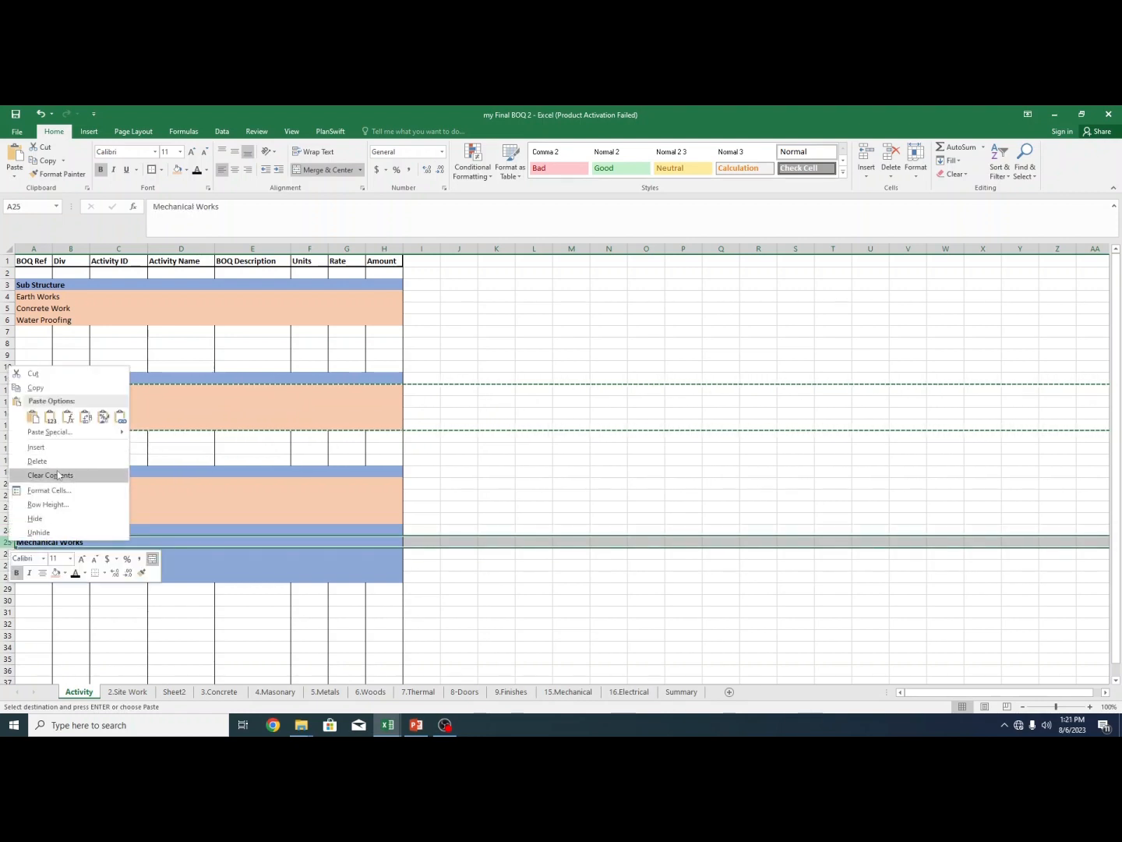
click(184, 477)
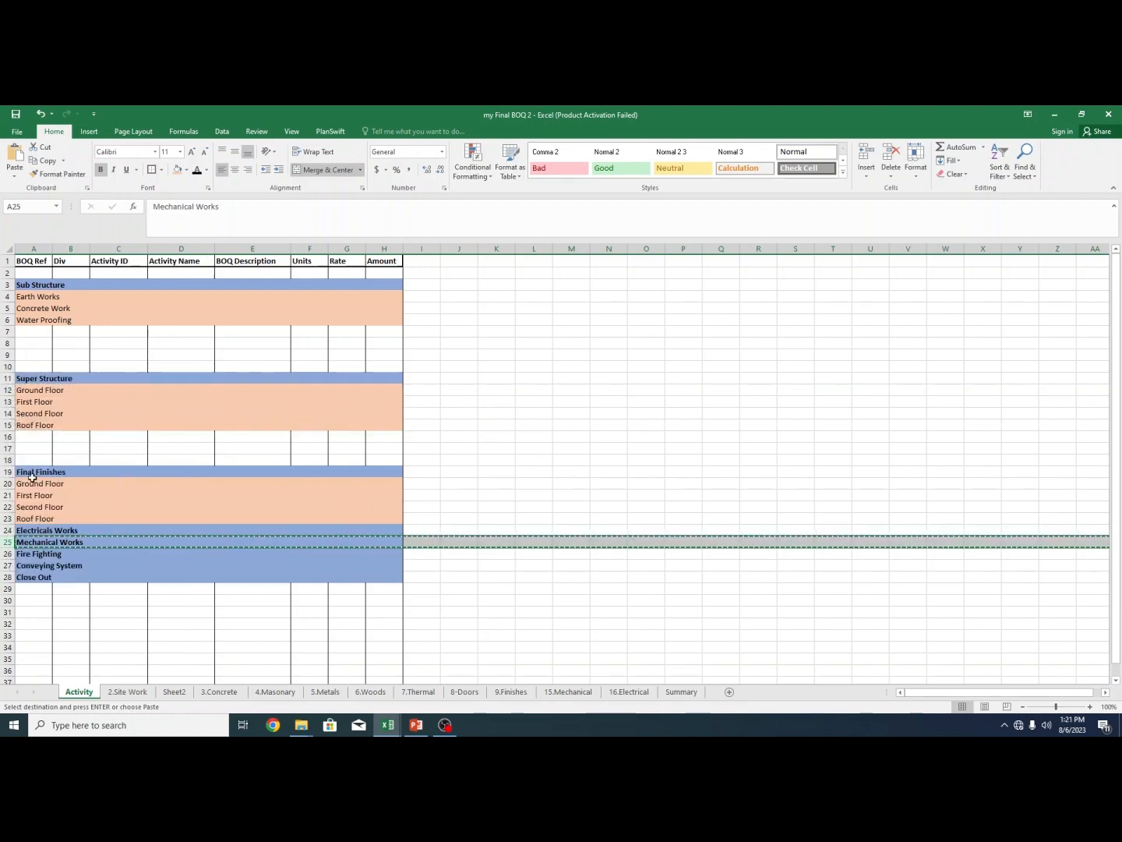
- Copy rows 12 to 15 and insert them between Electricals Works and Mechanical Works
drag(8, 389, 7, 425)
key(ctrl+c)
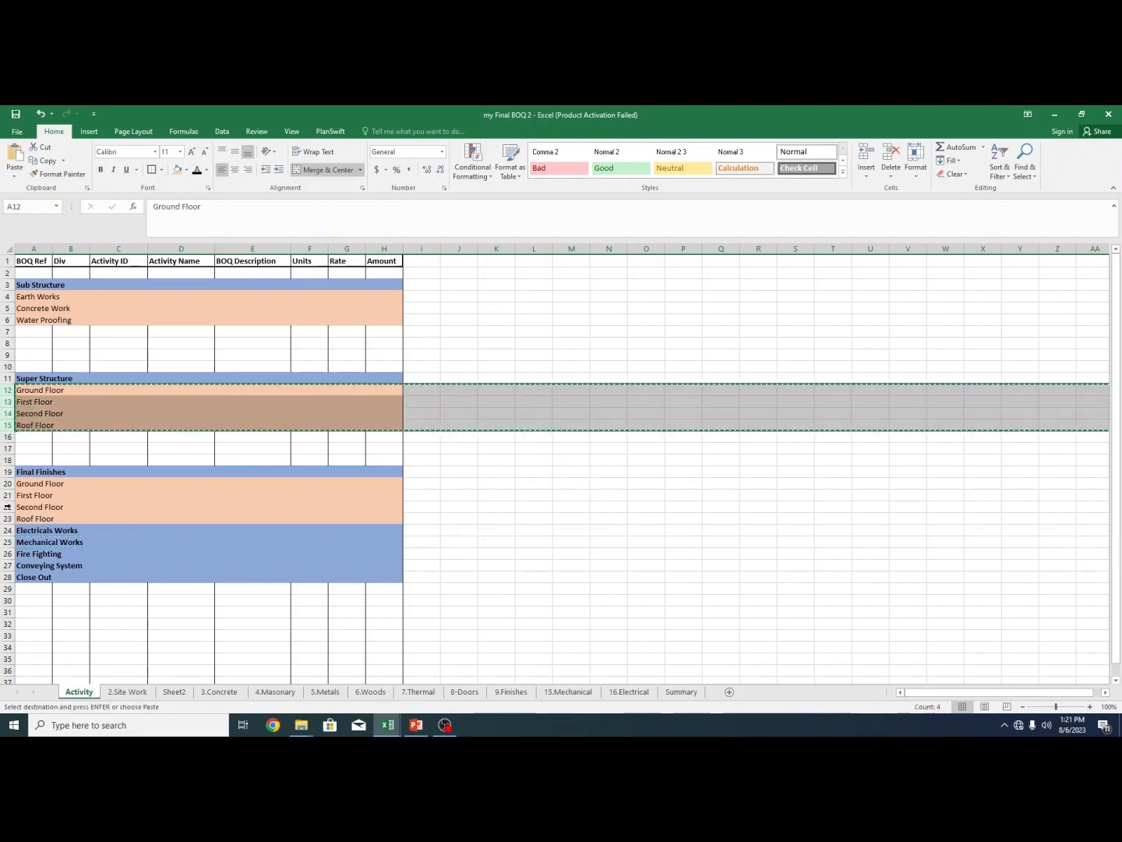
right_click(7, 540)
click(40, 501)
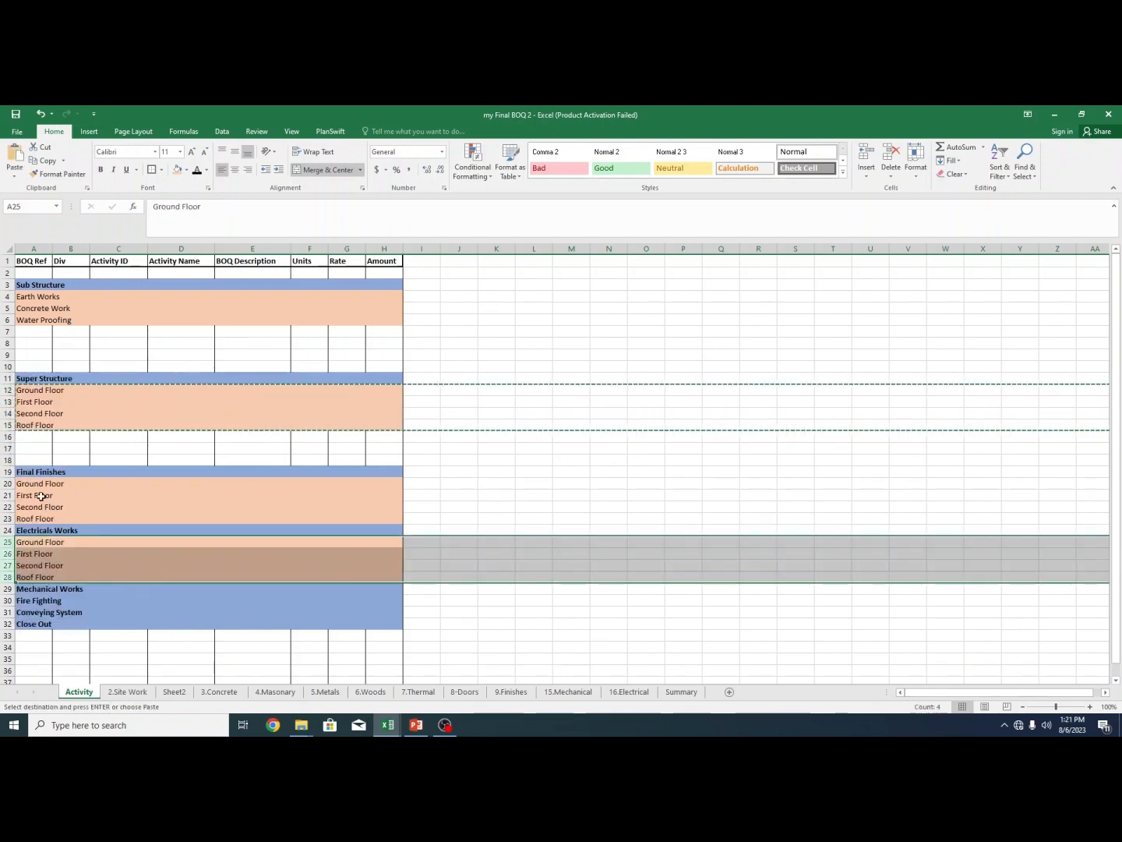
- Copy the four floor rows under Electricals Works
drag(7, 542, 7, 577)
key(ctrl+c)
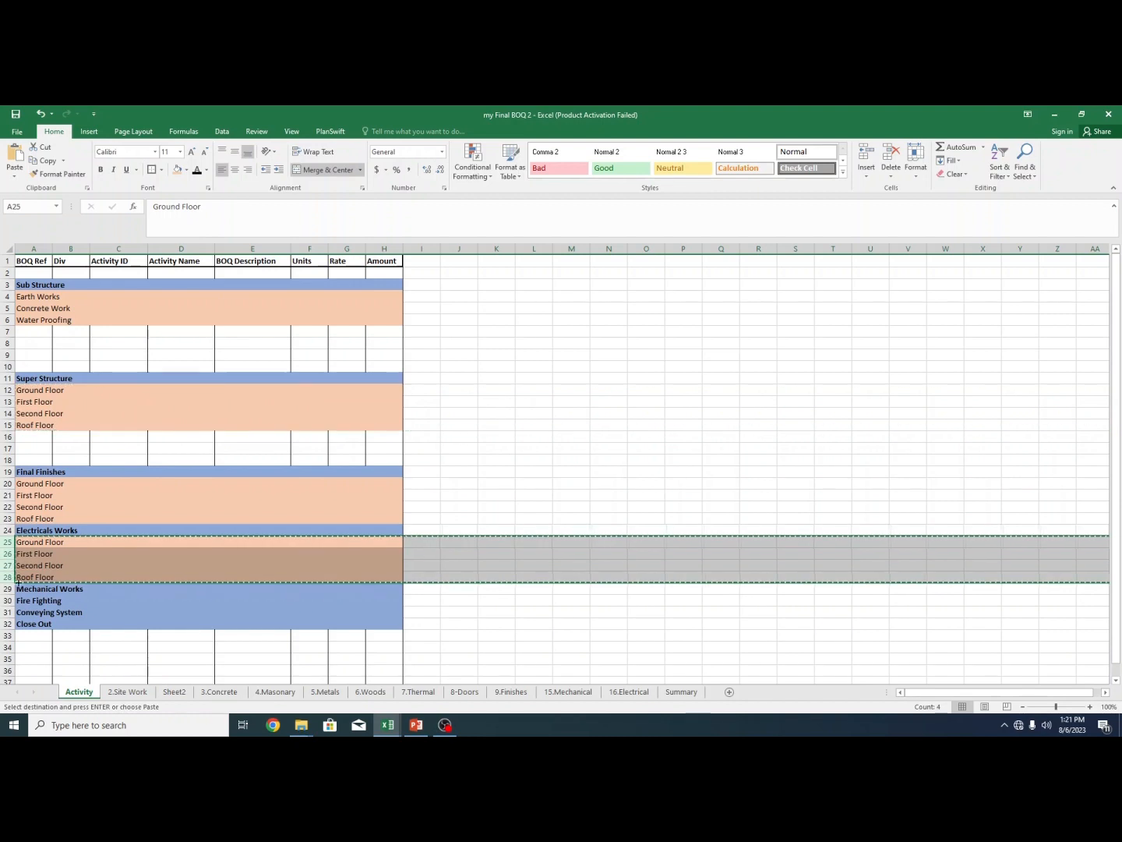
- Try pasting the copied floor rows at row 30 below Mechanical Works, and undo the paste
click(7, 600)
right_click(7, 600)
click(41, 508)
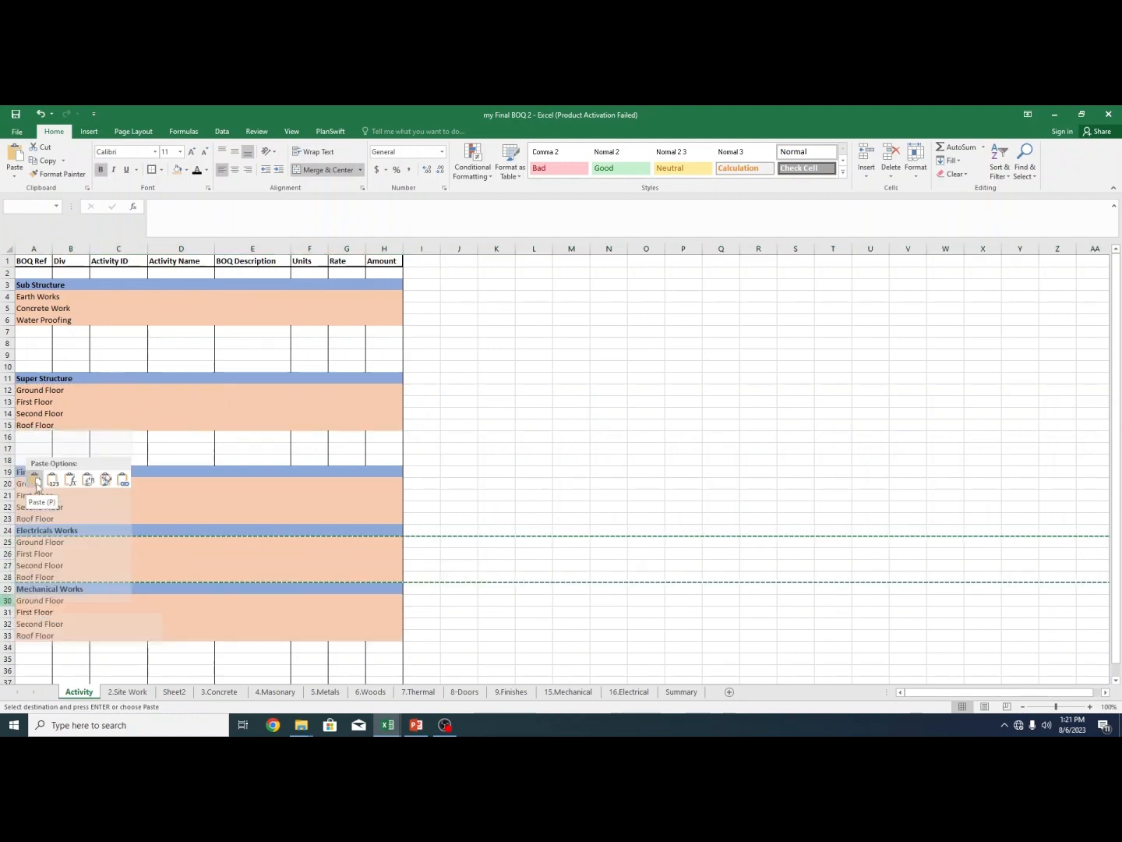
scroll(47, 532, down, 3)
key(ctrl+z)
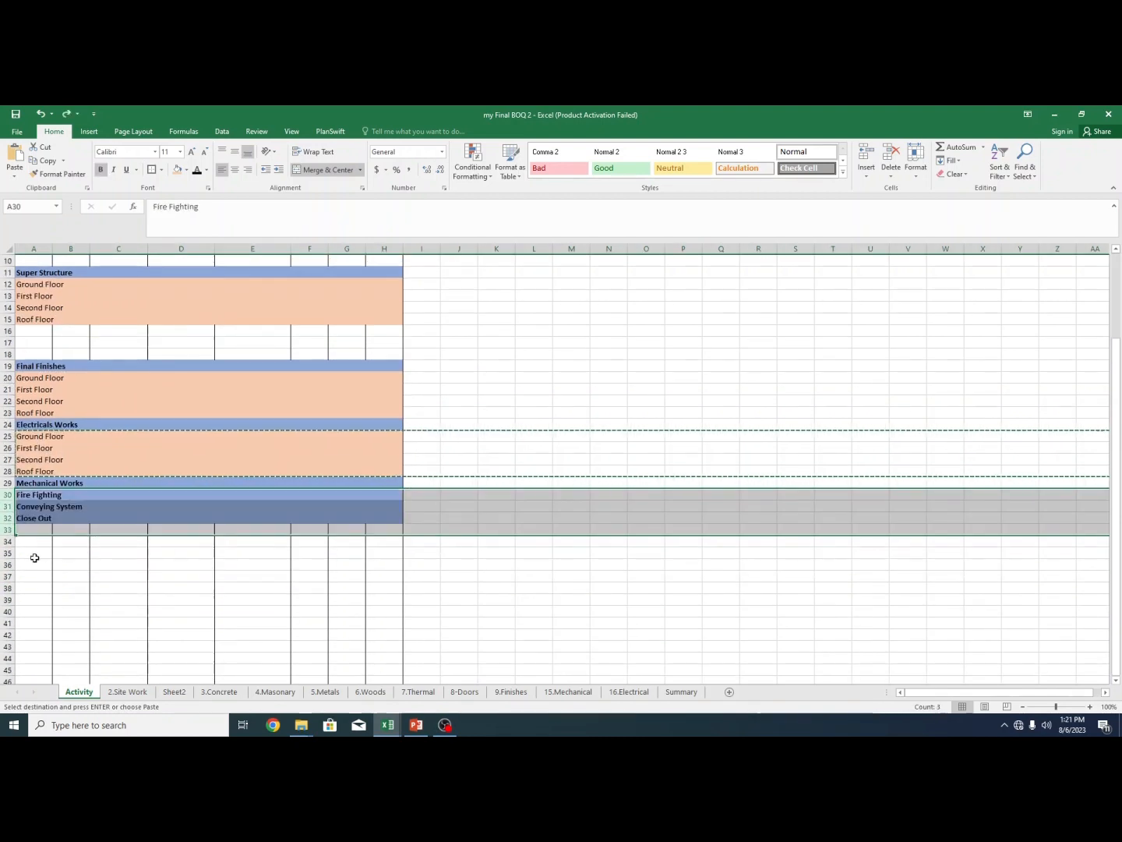
- Insert the copied floor rows as new rows between Mechanical Works and Fire Fighting
click(7, 495)
right_click(7, 494)
click(47, 566)
drag(7, 494, 10, 530)
click(46, 566)
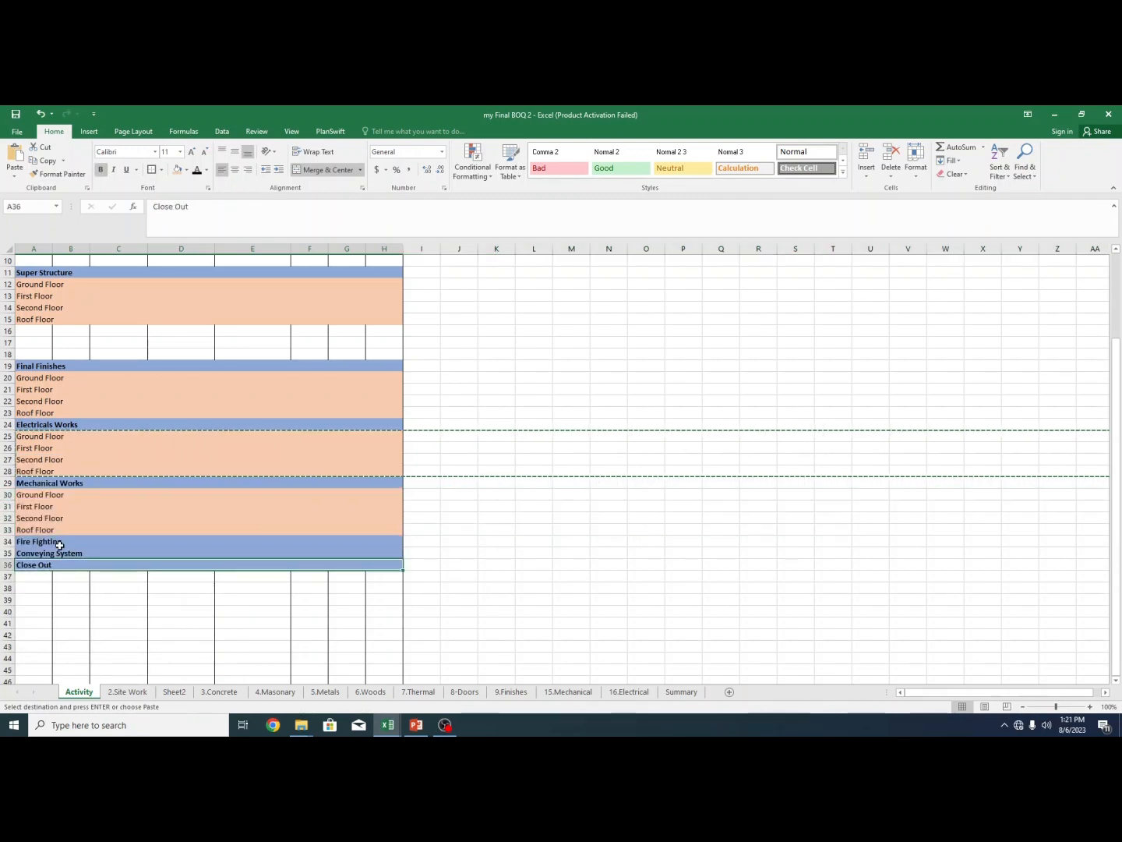
key(Escape)
- Copy the four floor rows under Mechanical Works and insert them between Fire Fighting and Conveying System
scroll(56, 550, up, 3)
scroll(32, 536, down, 2)
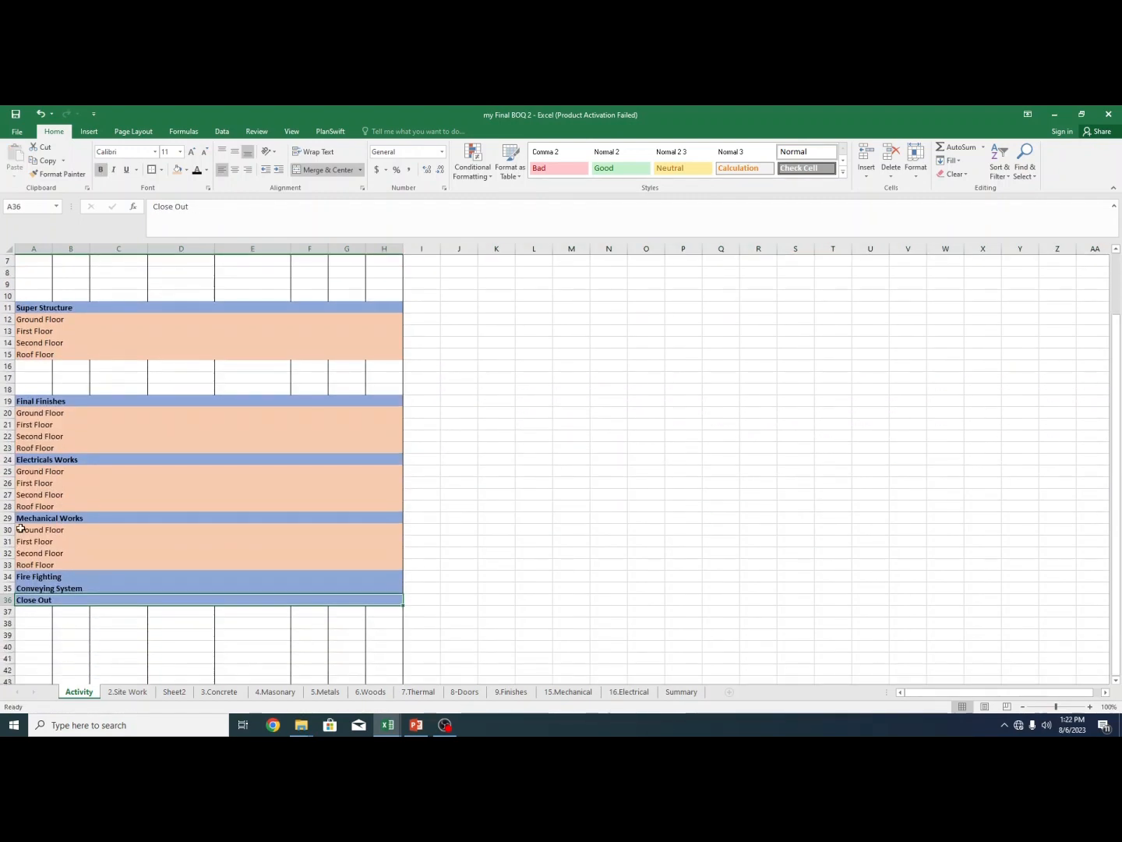
drag(6, 529, 7, 565)
key(ctrl+c)
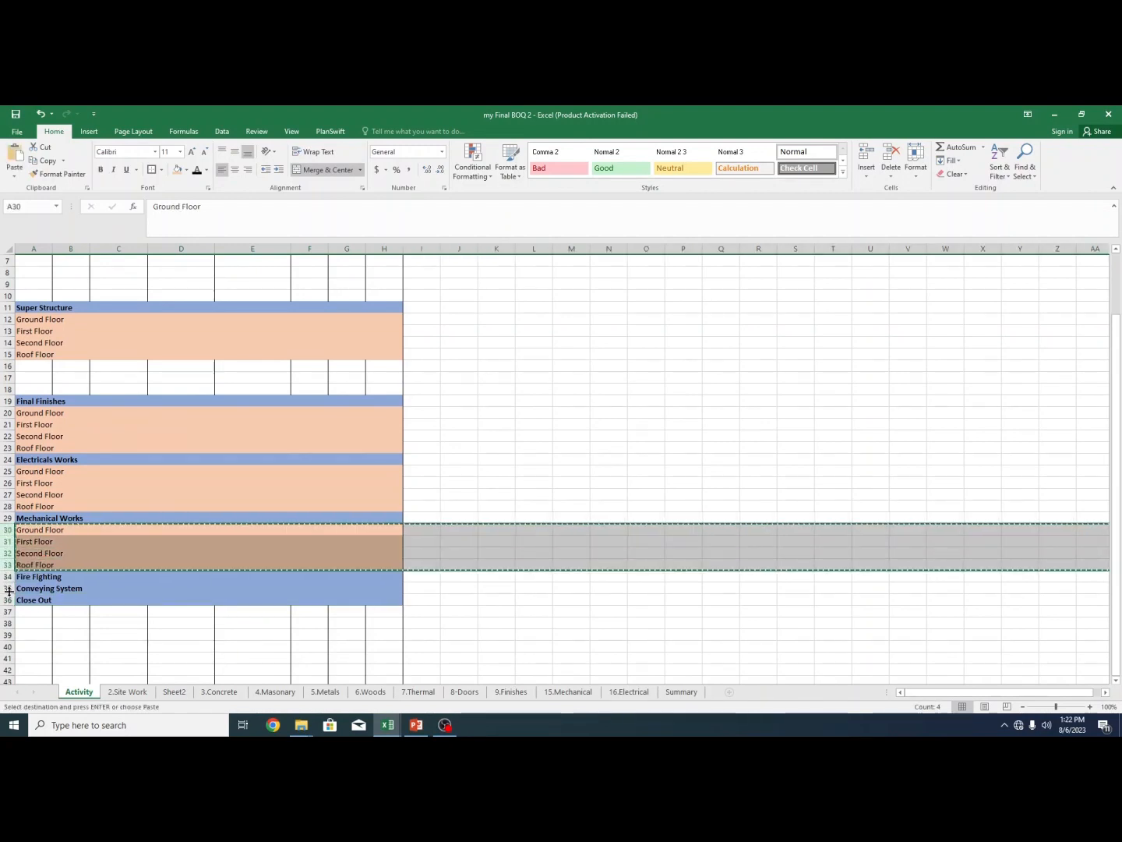
click(7, 587)
right_click(7, 588)
click(78, 496)
scroll(8, 590, down, 1)
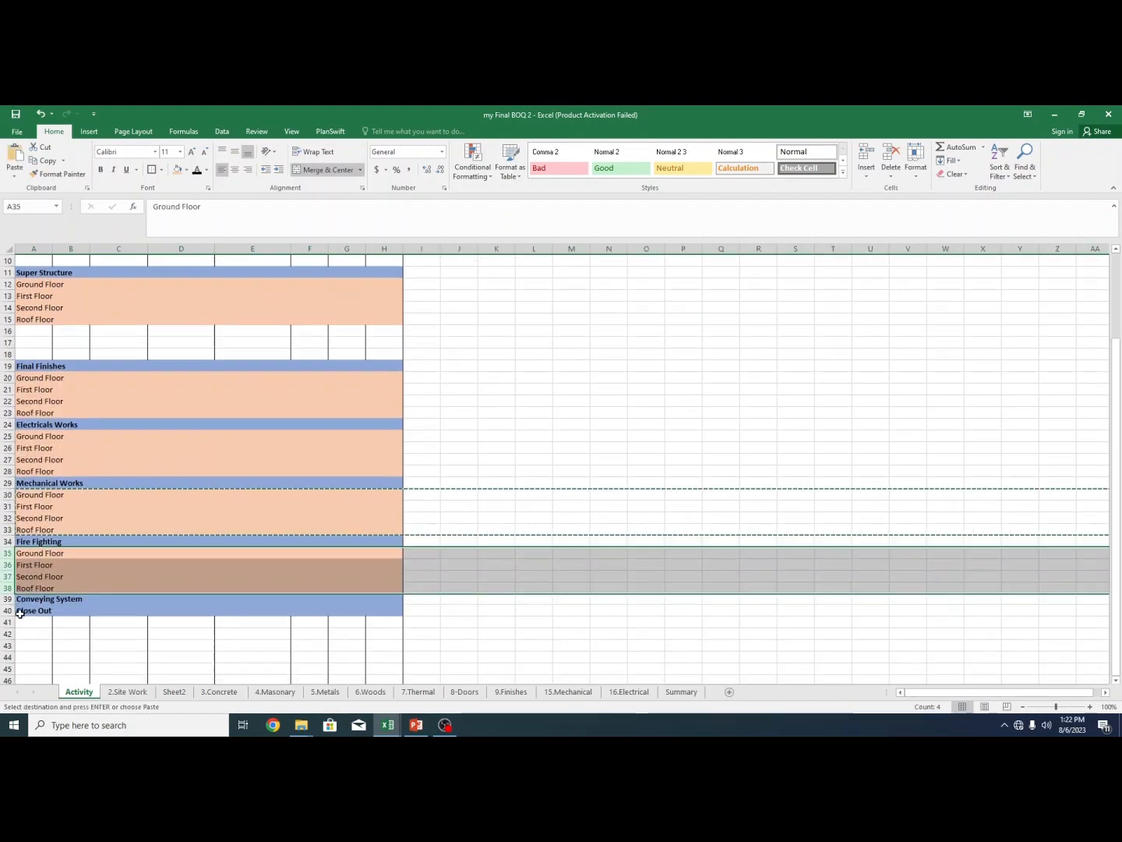
- Copy the Roof Floor row of Fire Fighting and insert it between Conveying System and Close Out
click(6, 590)
key(ctrl+c)
click(8, 610)
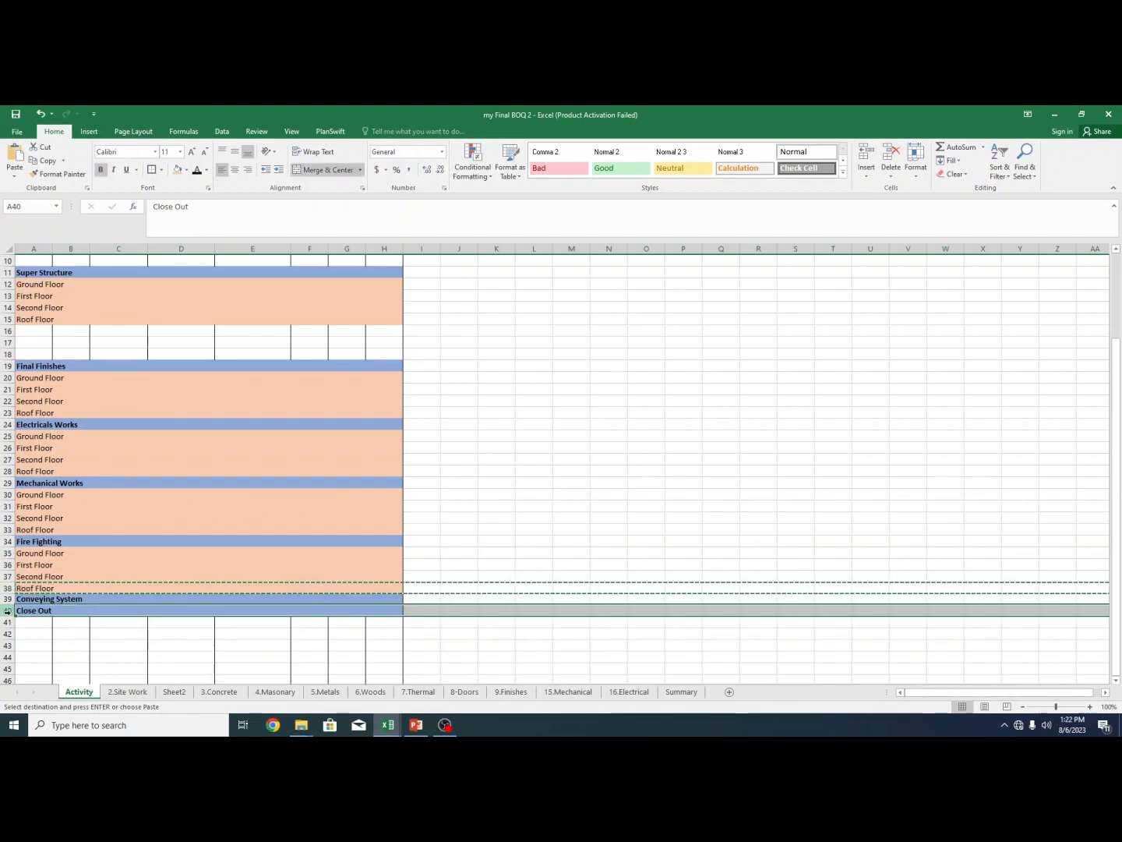
right_click(10, 611)
click(60, 519)
- Change the floor label under Conveying System in A40 to All Floor
double_click(47, 610)
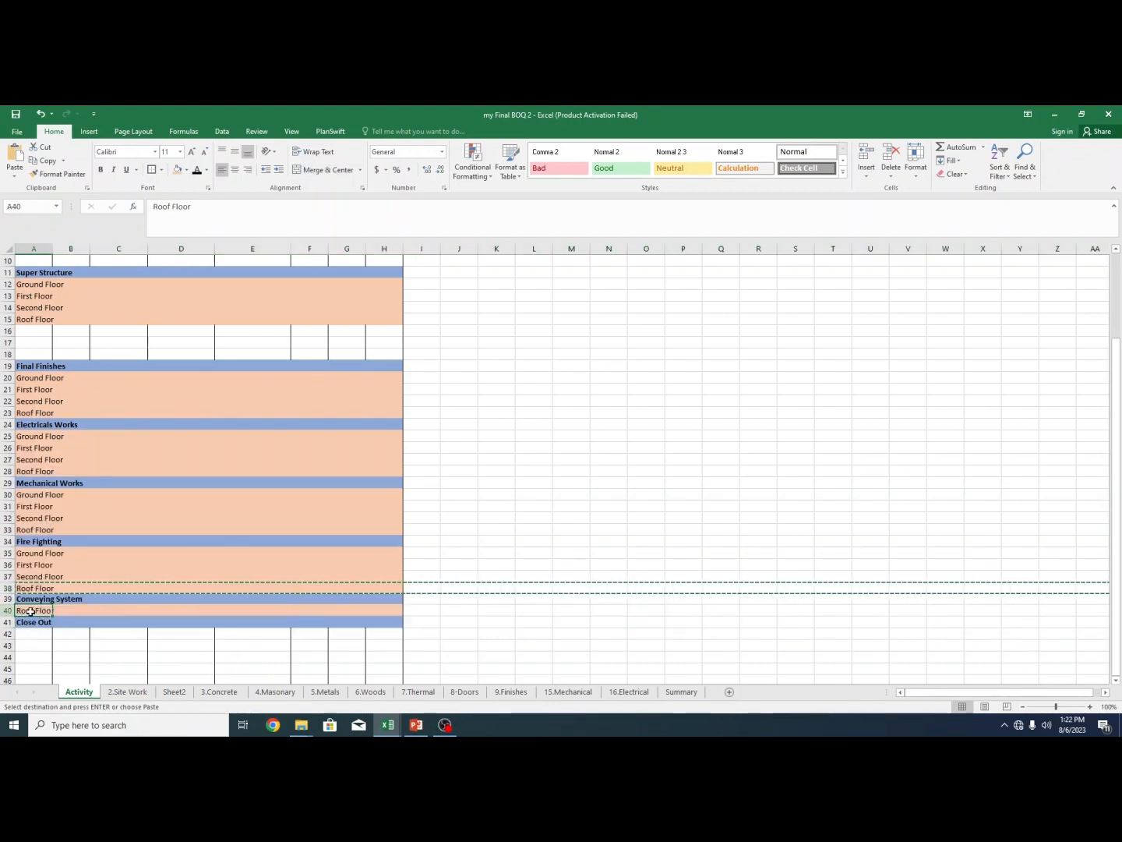
drag(55, 611, 16, 611)
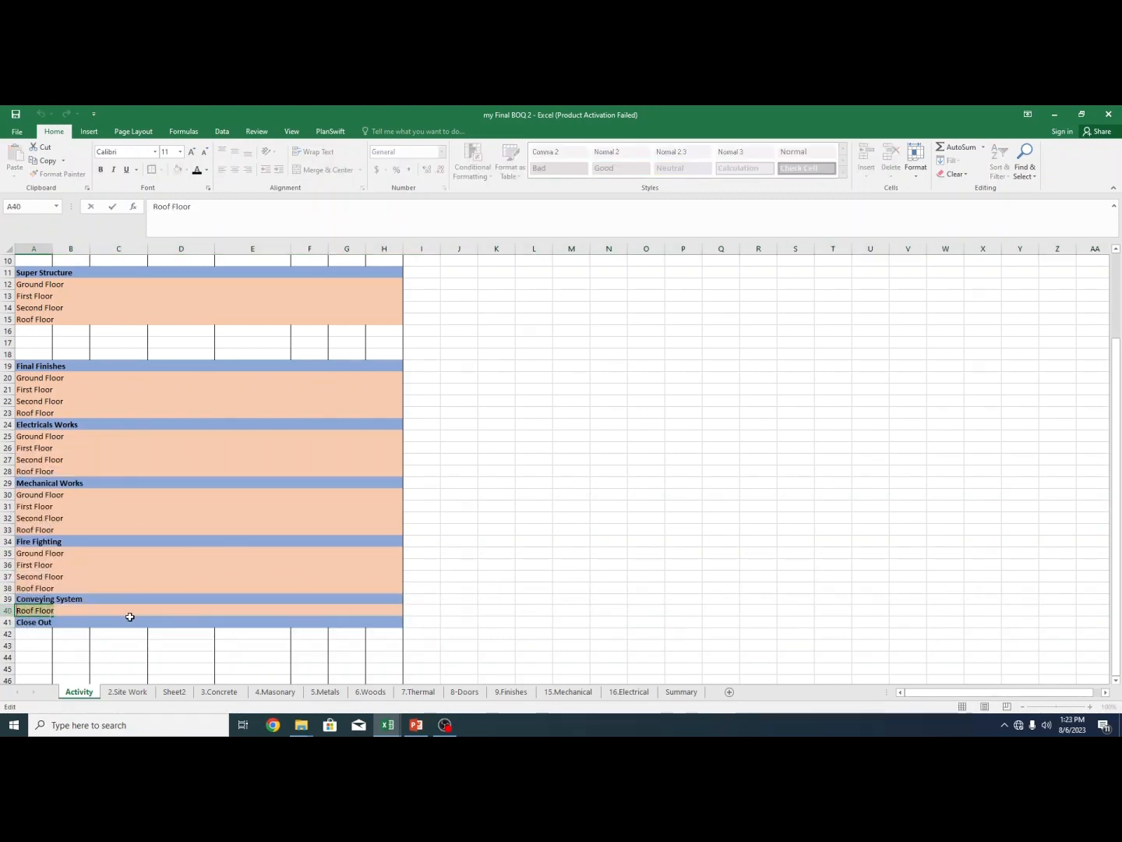
text(All)
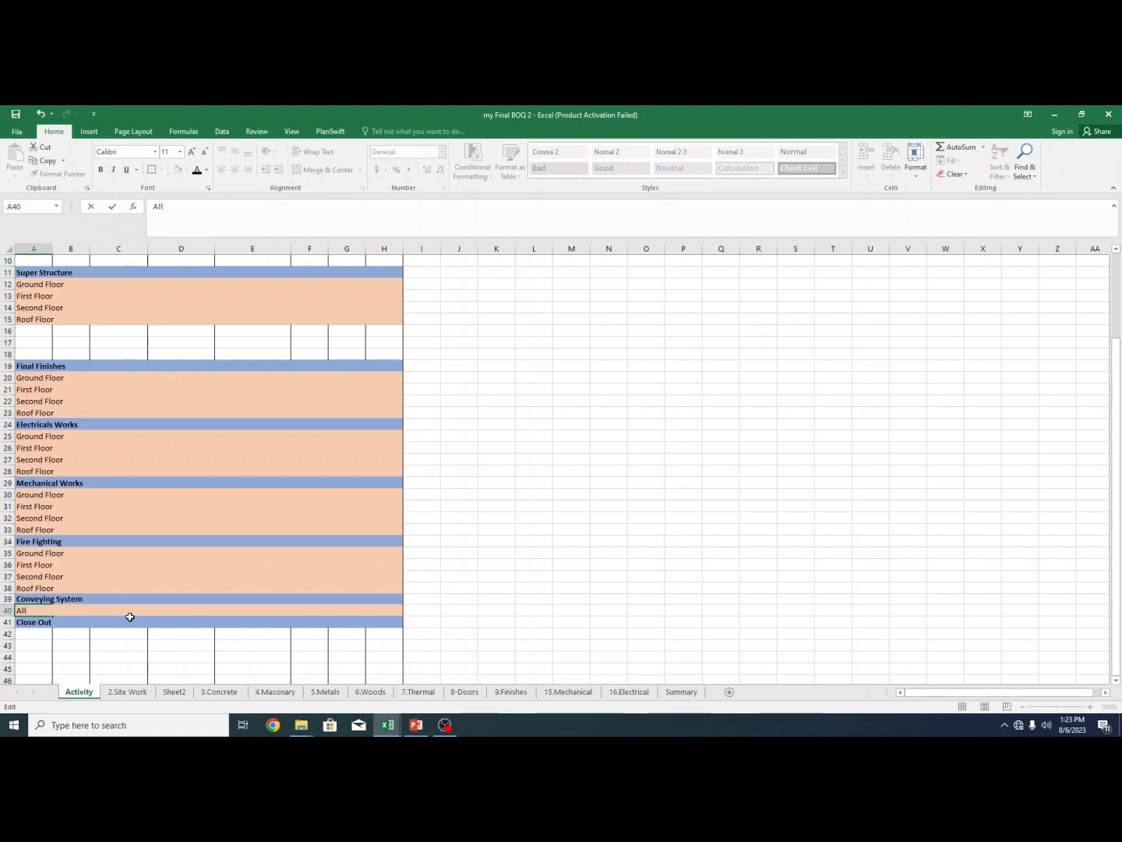
text( DF)
key(BackSpace)
key(BackSpace)
text(Floor)
click(432, 557)
scroll(425, 563, up, 3)
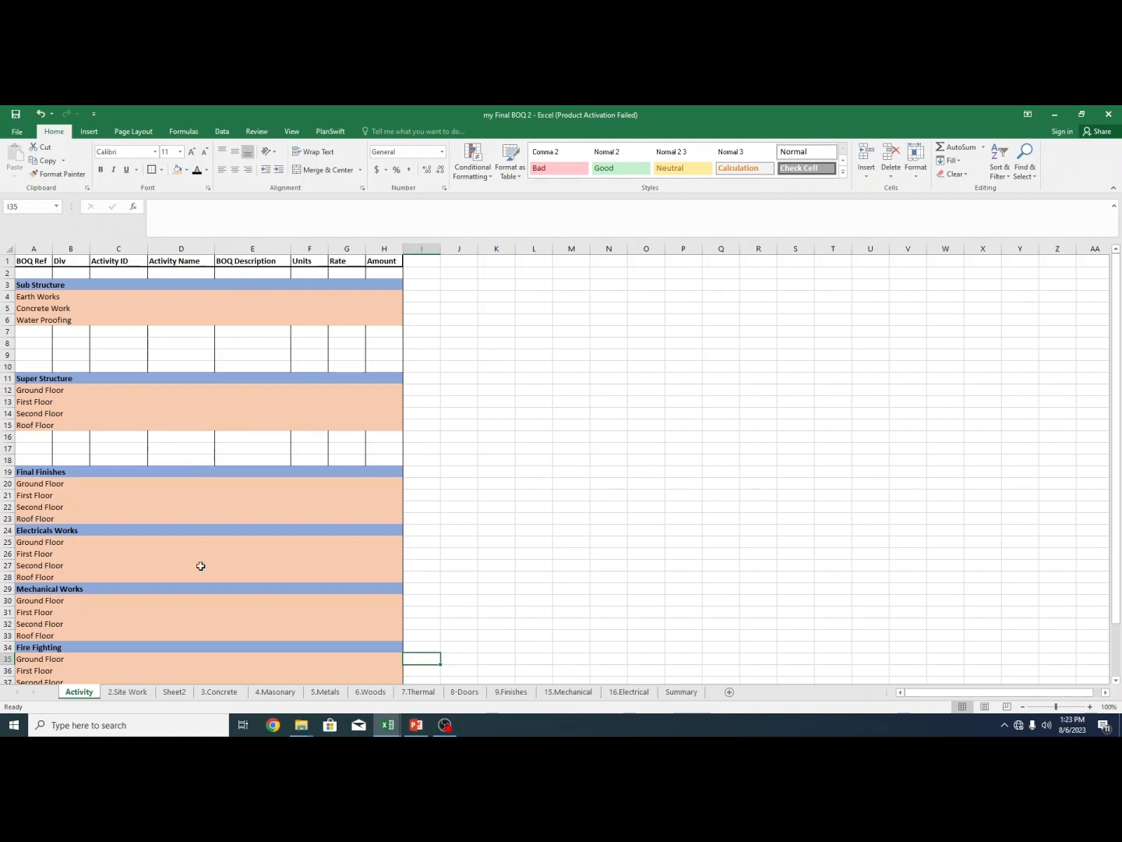
click(128, 692)
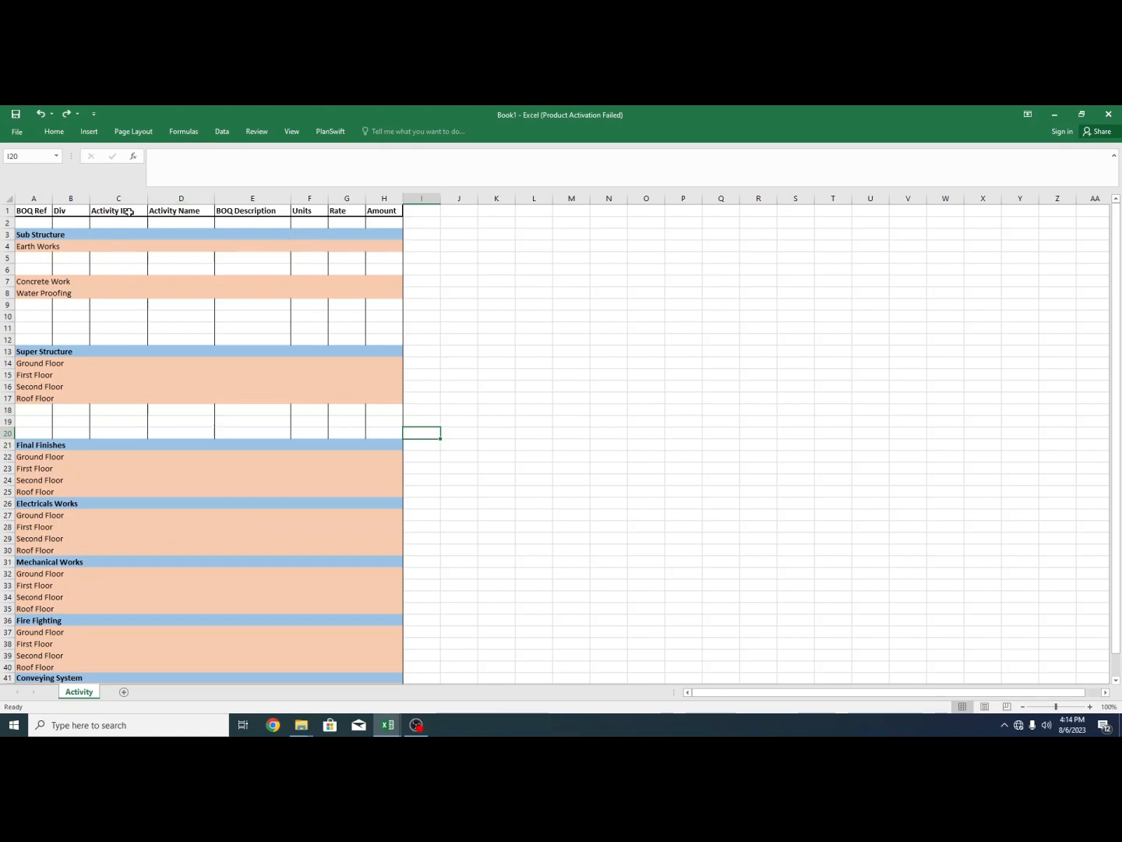
- Insert a new column before Units and give it the header Qty
click(312, 196)
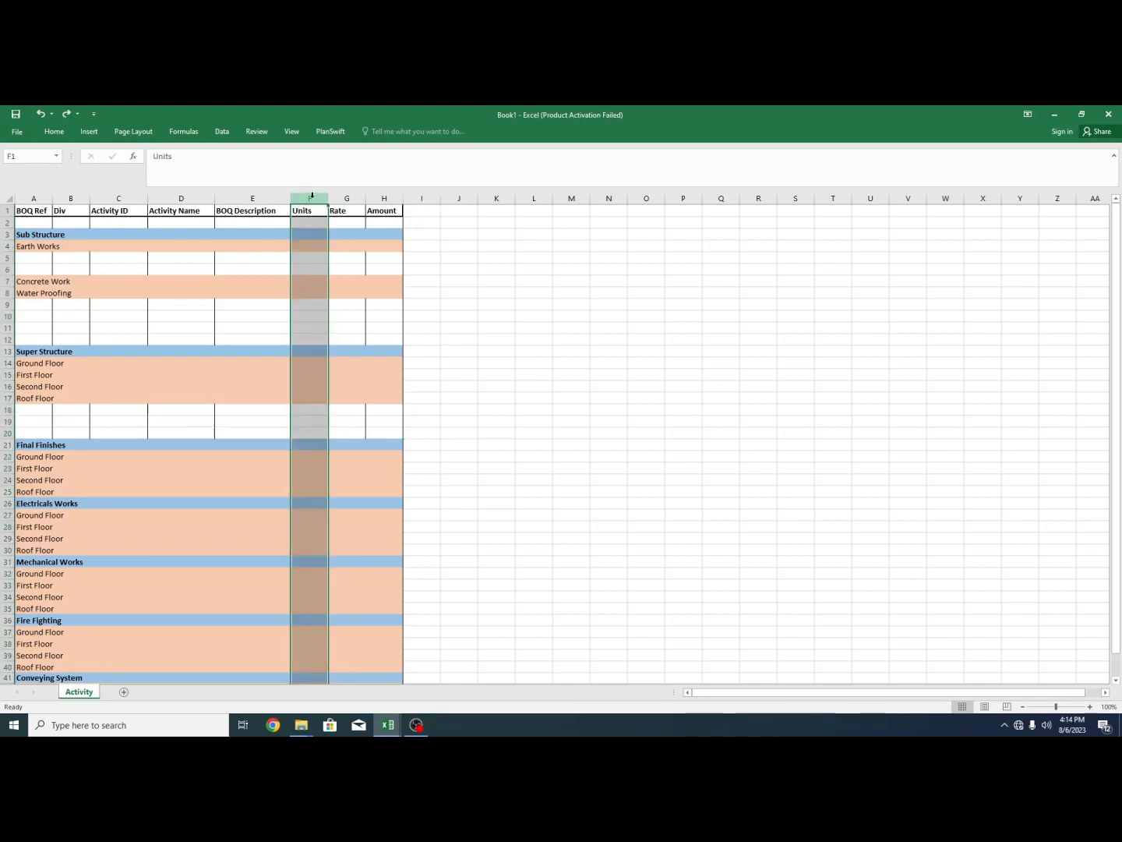
right_click(313, 197)
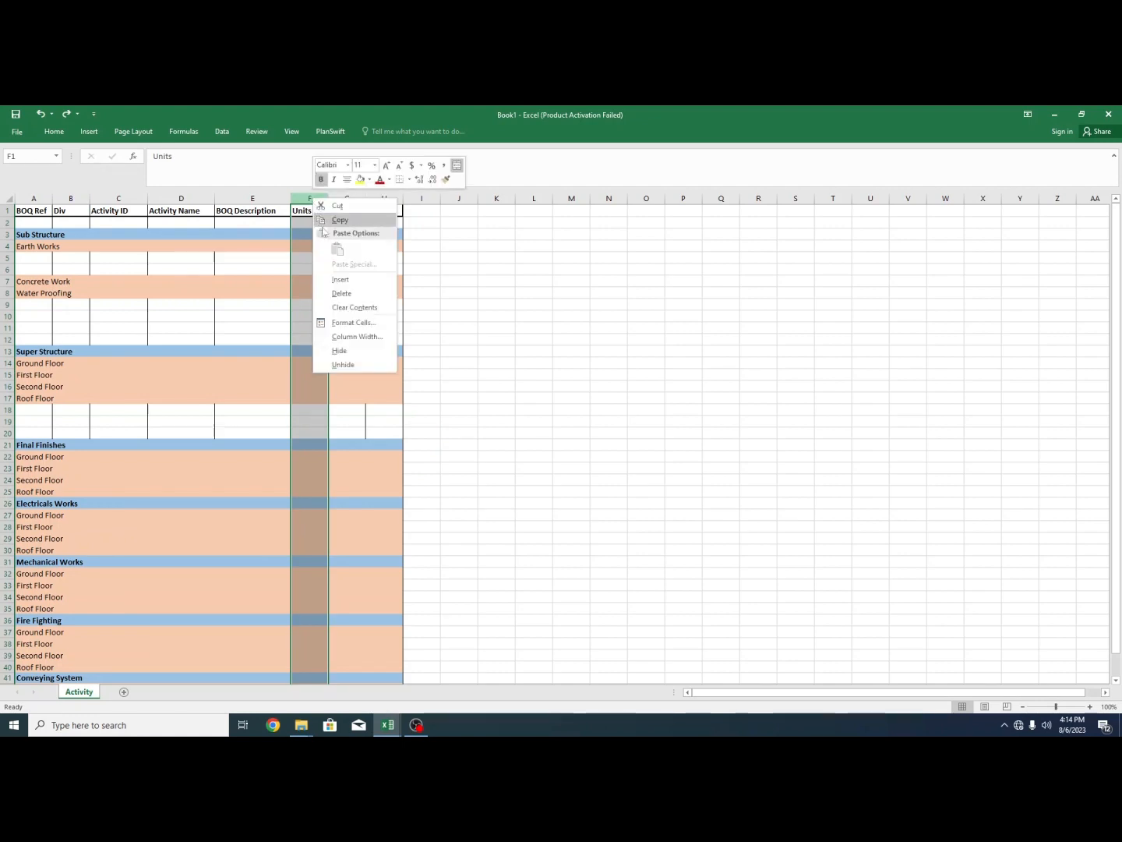
click(348, 277)
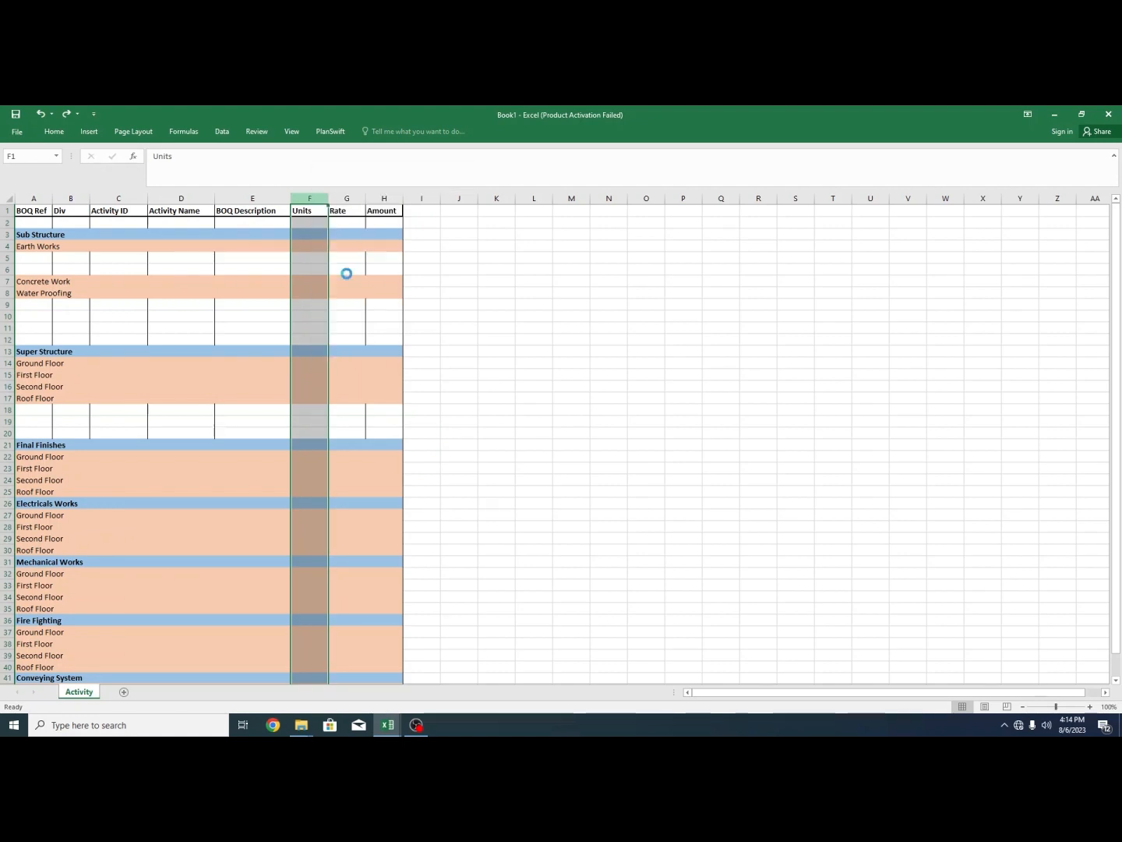
click(325, 211)
text(Qty)
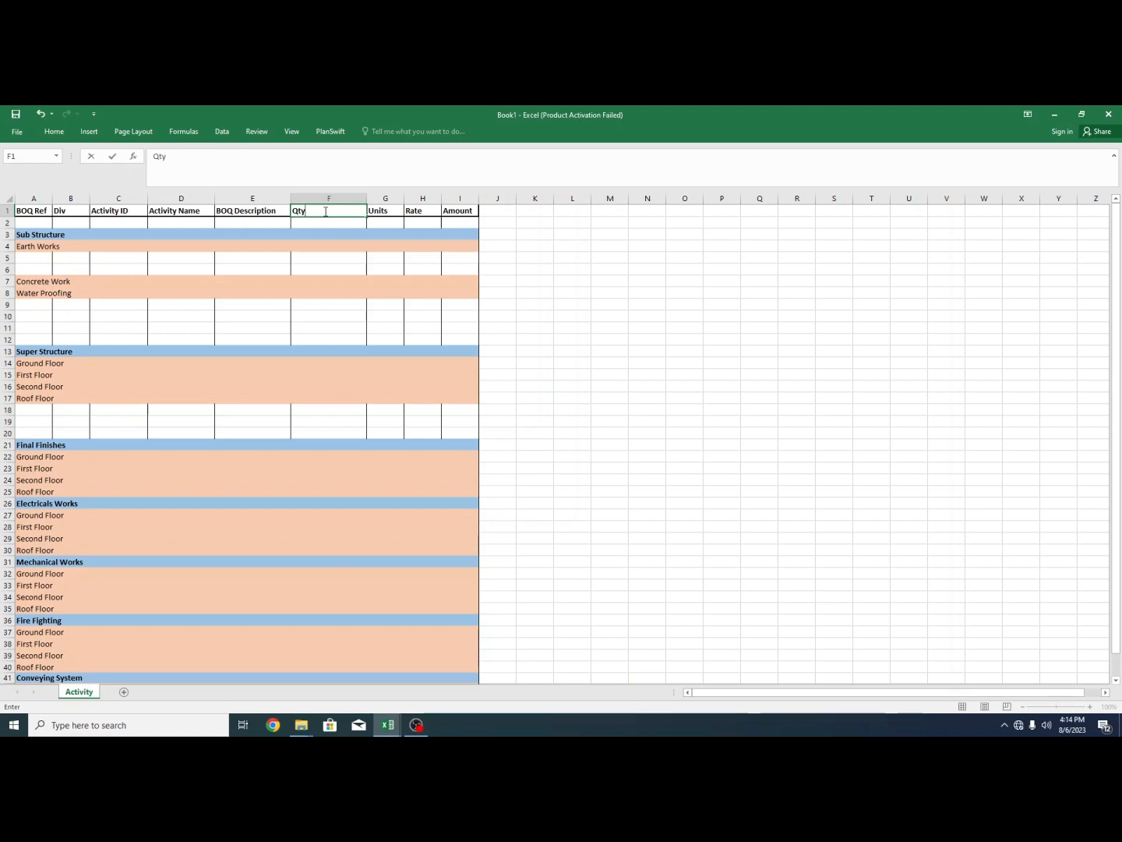
- Narrow the Qty column and centre the Qty, Units, Rate and Amount headers in row 1
click(360, 315)
drag(367, 198, 436, 211)
click(313, 212)
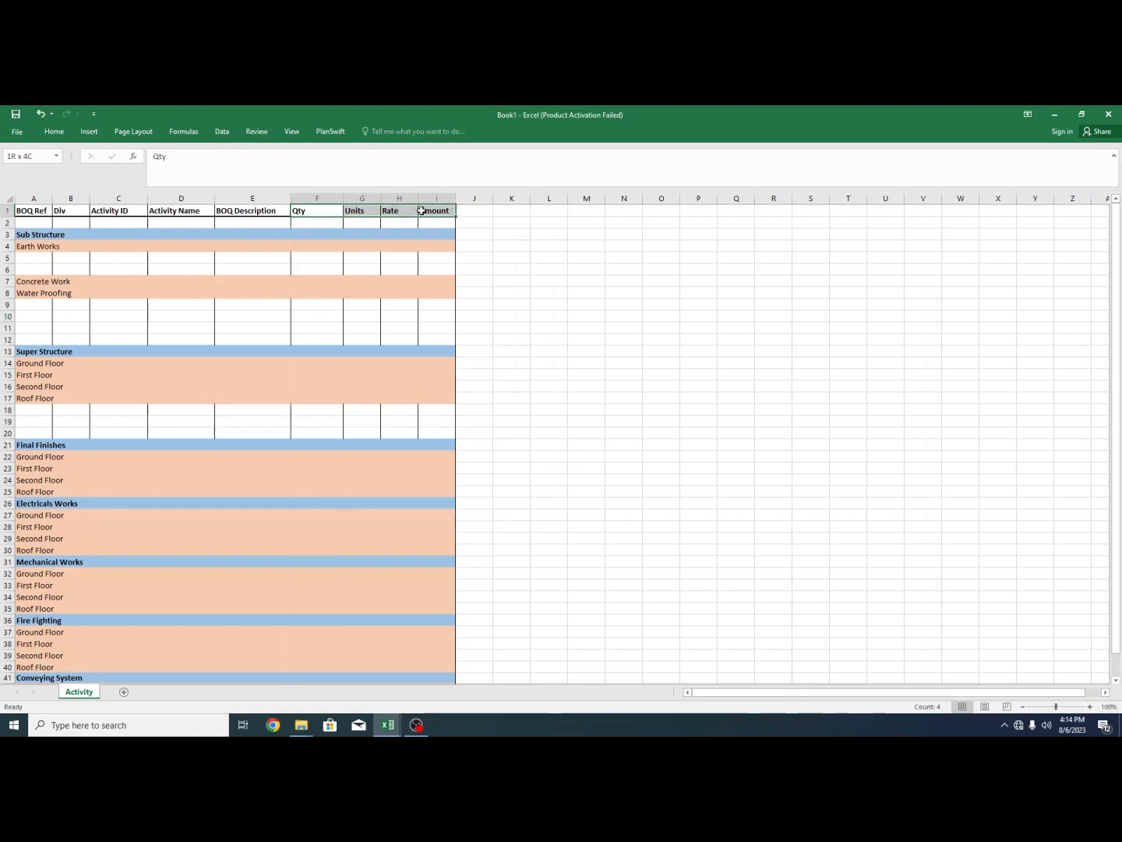
click(54, 131)
click(235, 173)
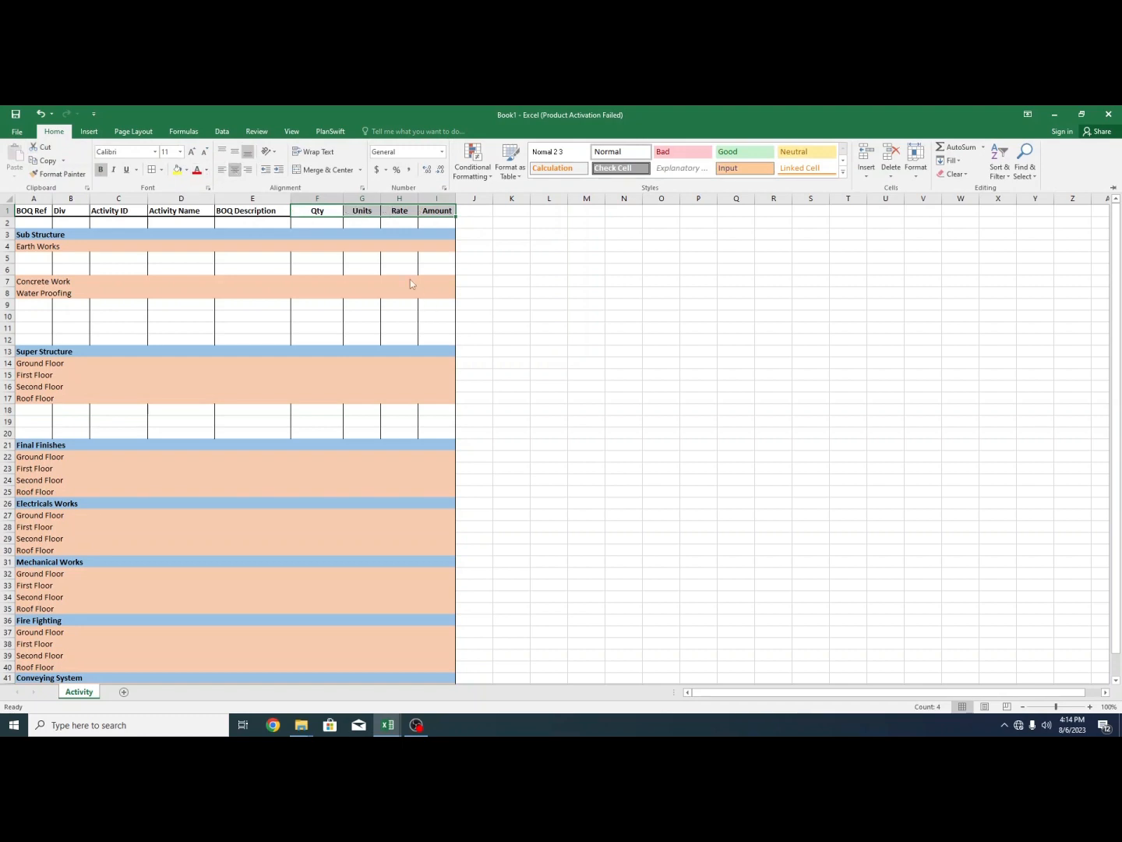
click(323, 226)
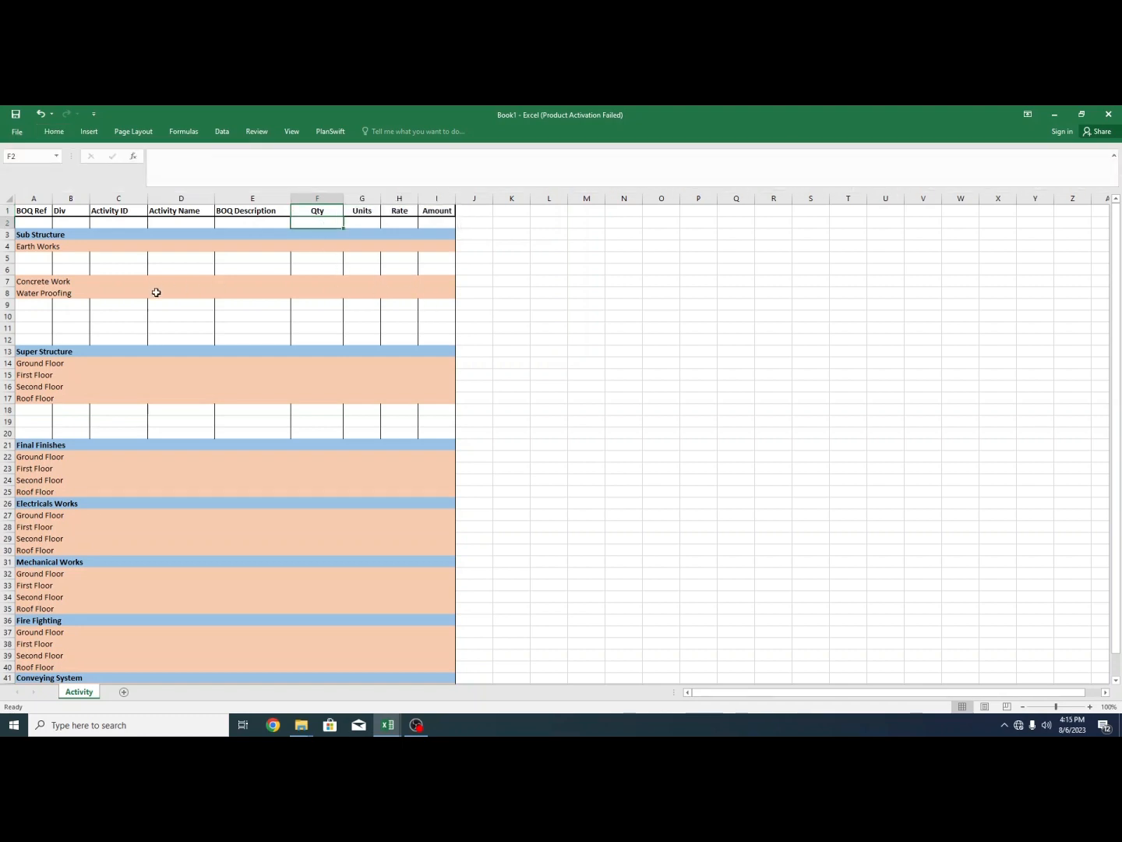
- Copy the three blank rows 9 to 11 under Water Proofing and insert them between Concrete Work and Water Proofing
click(5, 315)
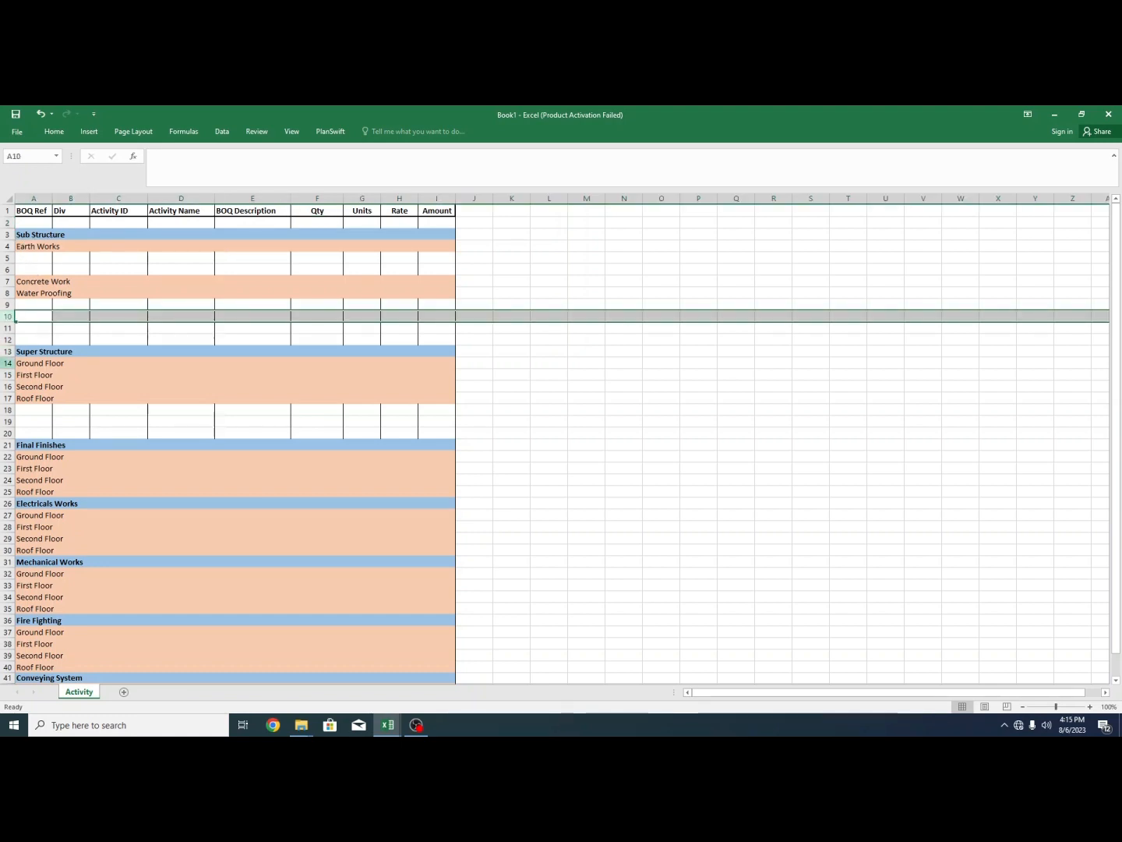
drag(6, 327, 8, 304)
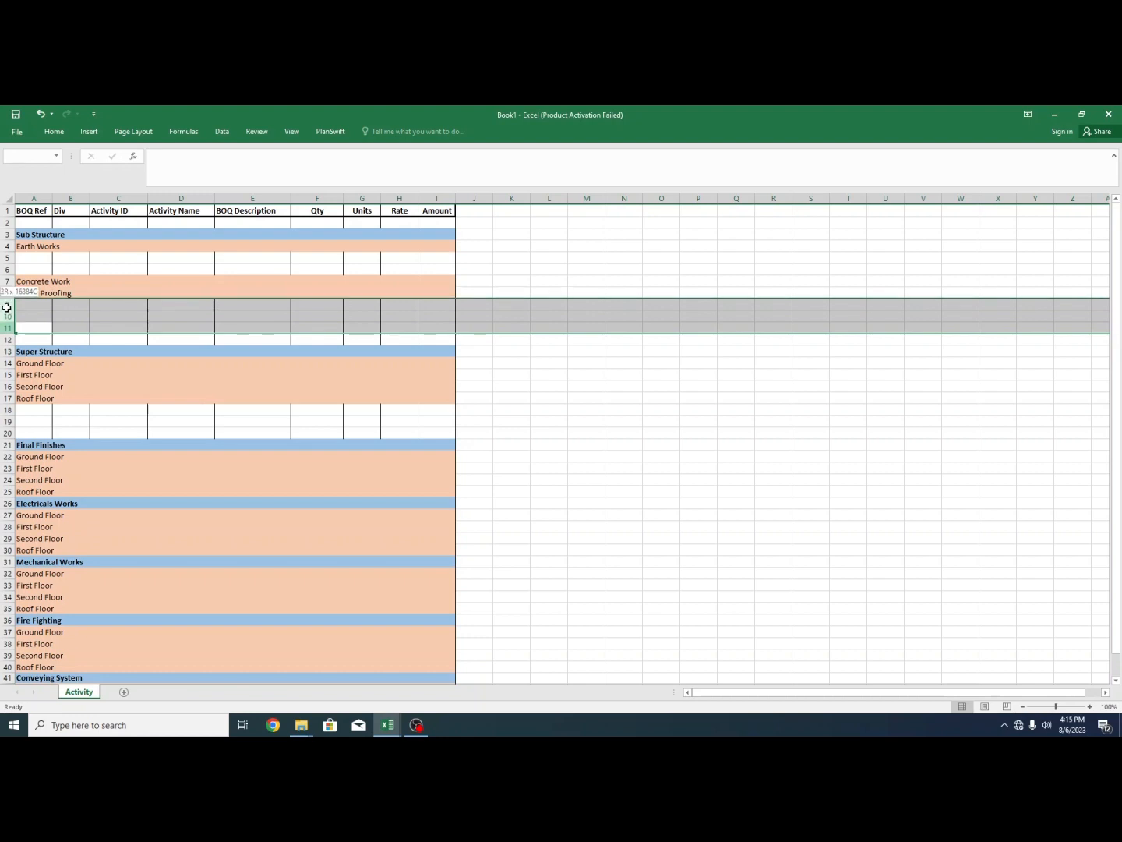
key(ctrl+c)
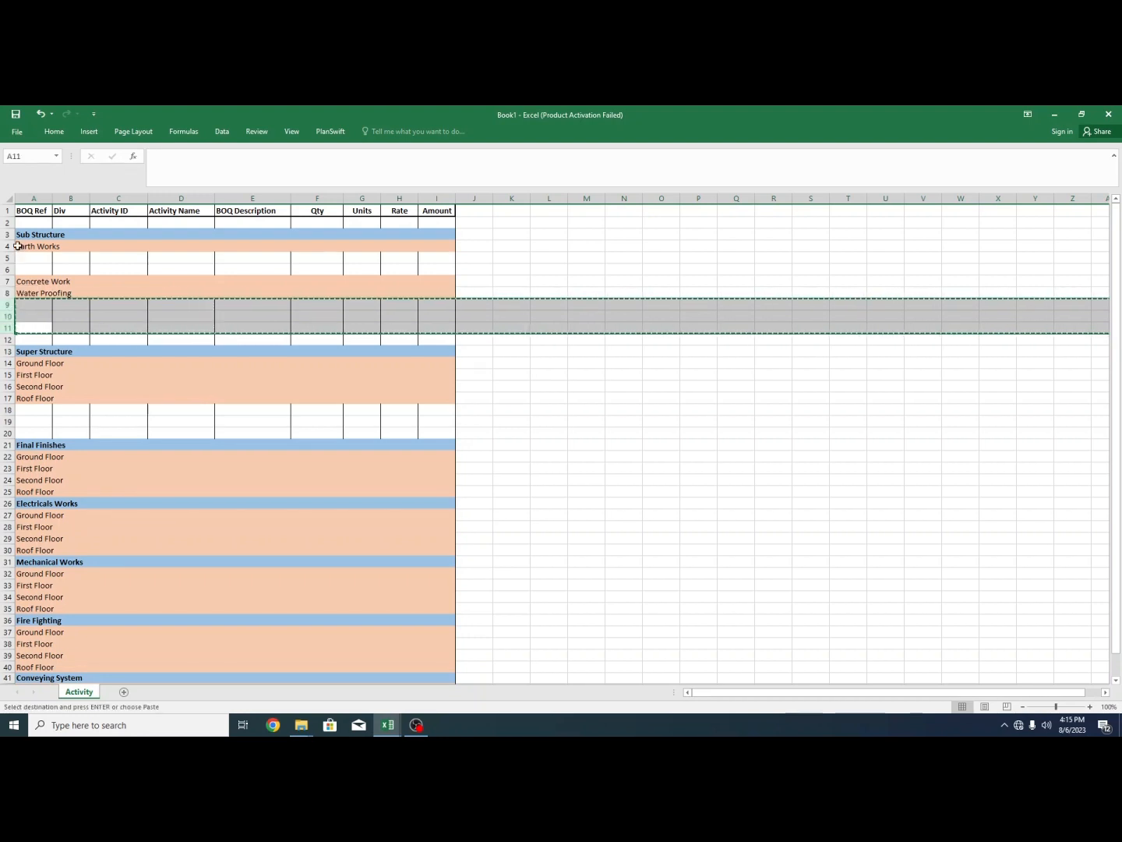
click(7, 292)
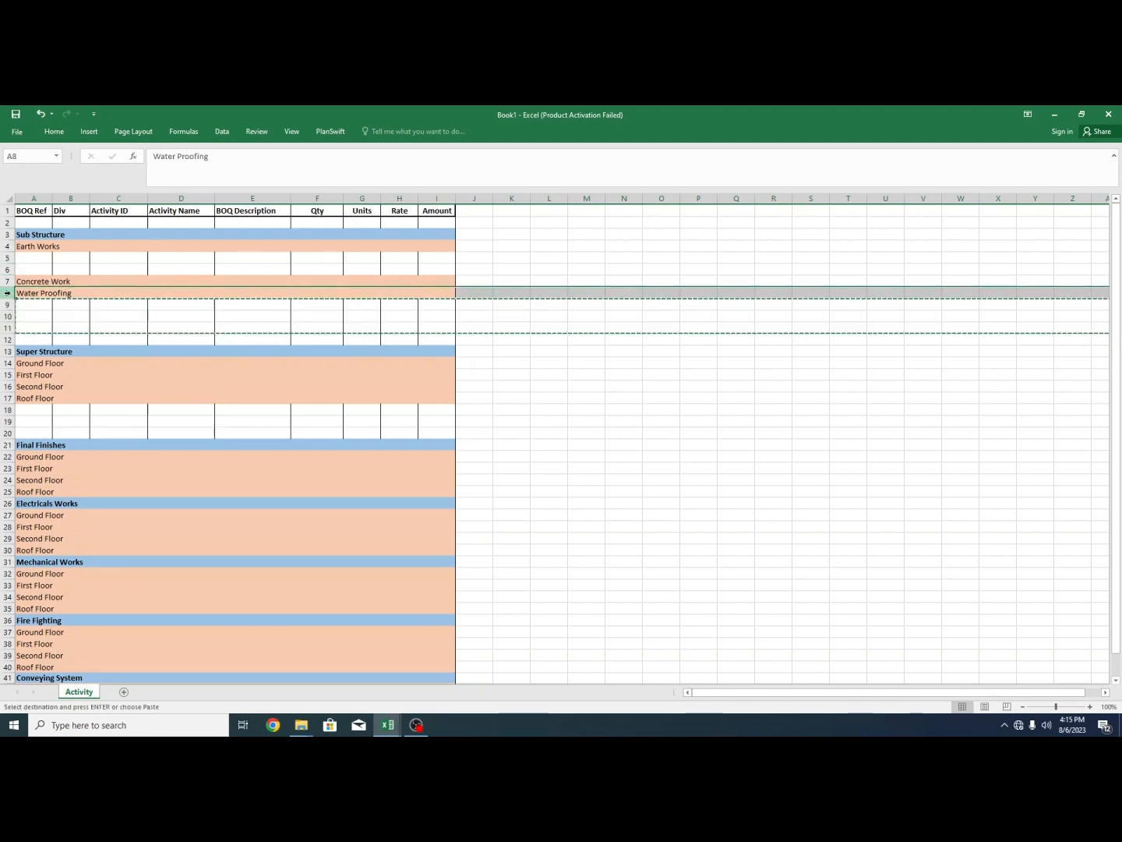
right_click(10, 292)
click(47, 375)
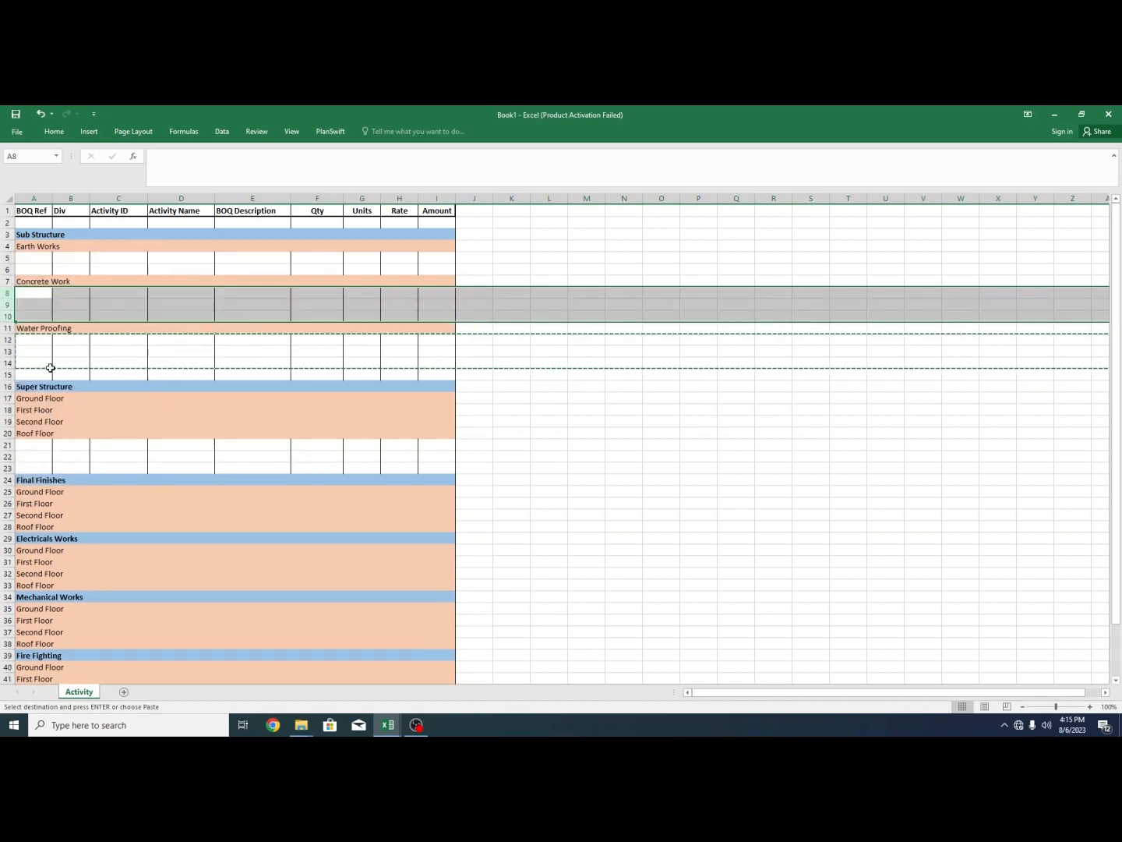
- Insert four more blank rows under Earth Works, above Concrete Work
click(10, 271)
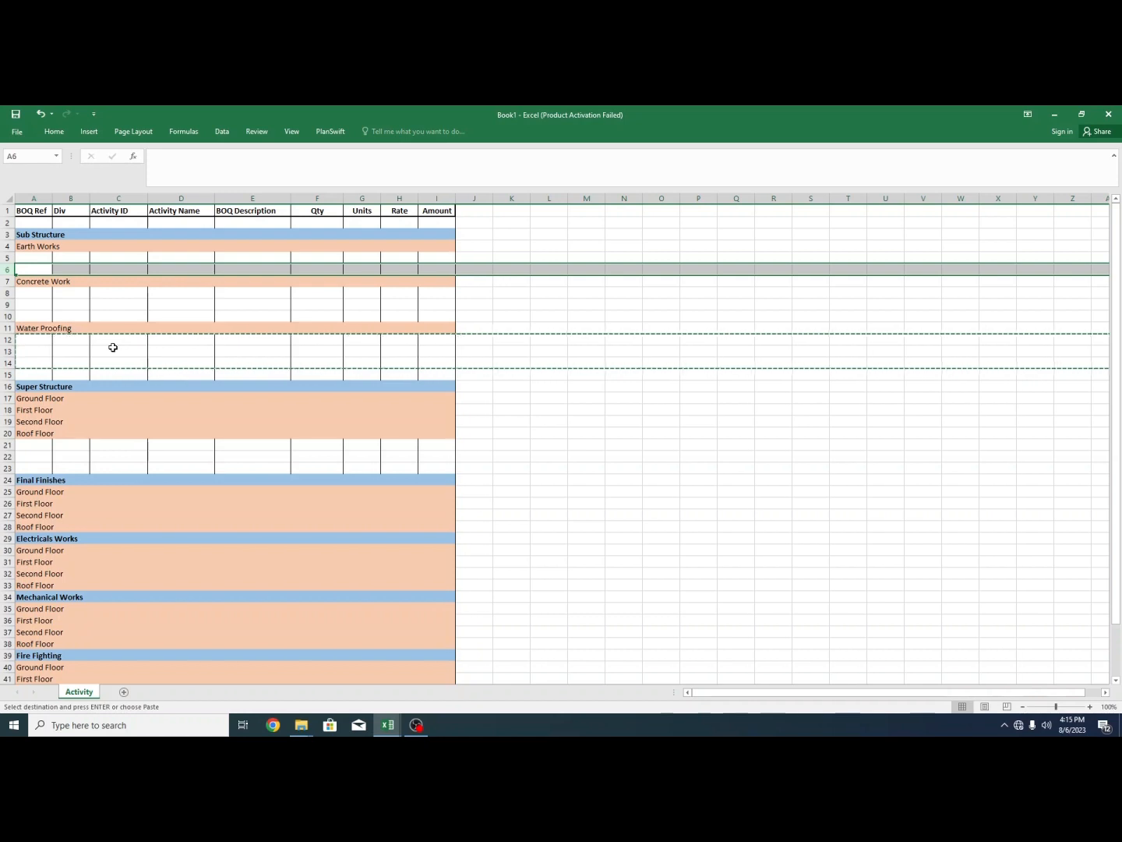
key(ctrl+shift+plus)
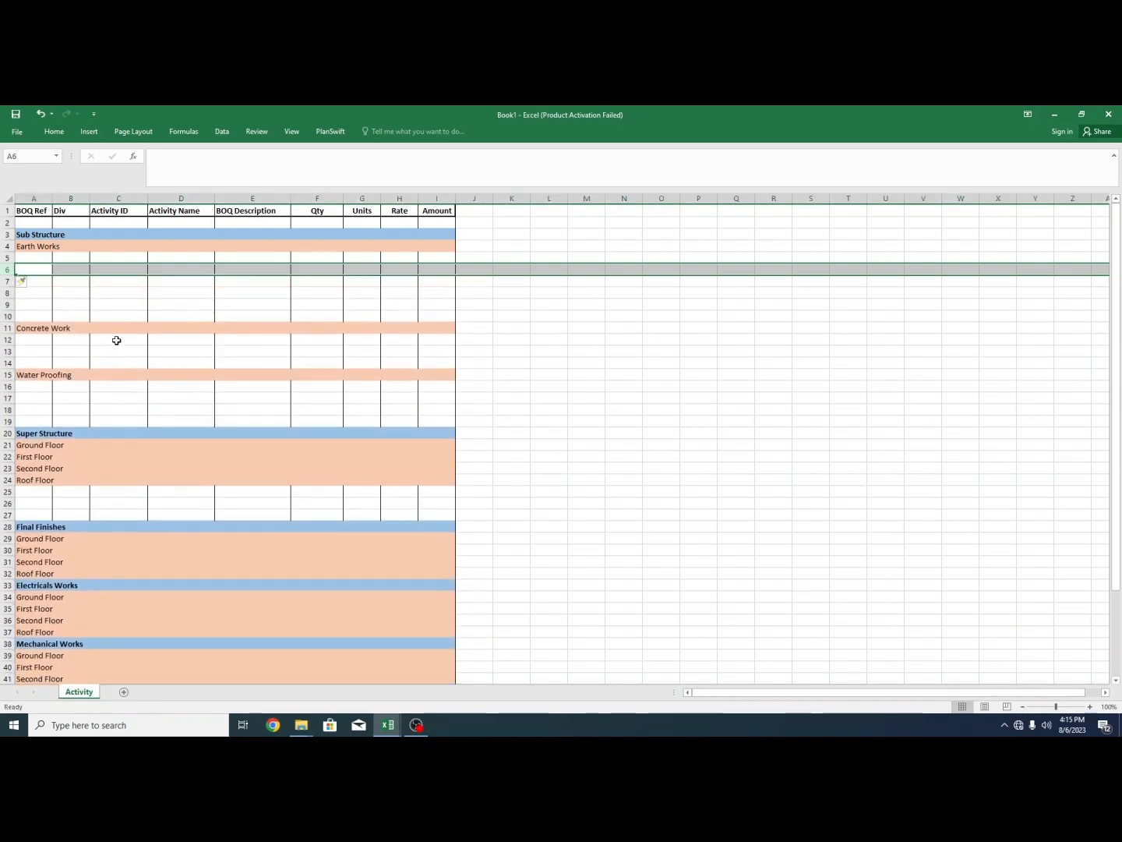
click(112, 302)
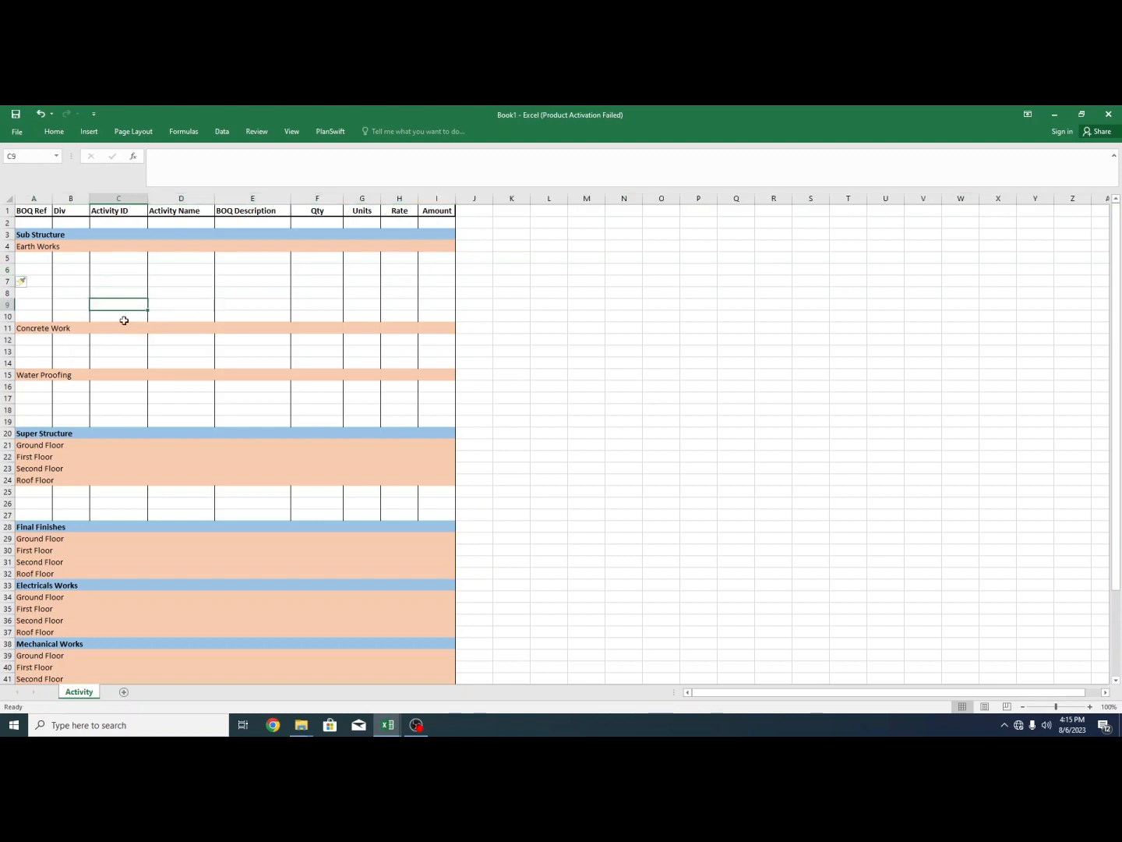
- Show the my Final BOQ 3 workbook beside Book1 and enter Activity ID 10 with the name Site preparation in row 5
mouse_move(388, 731)
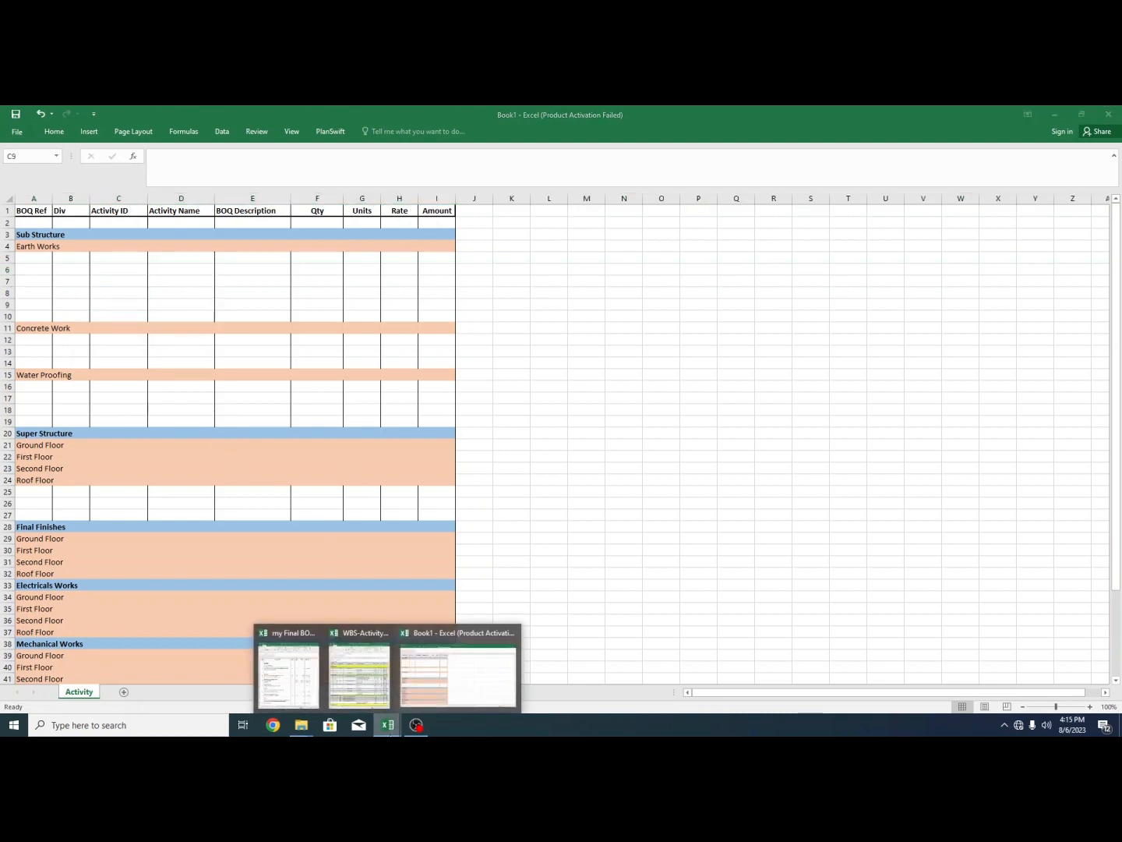
click(292, 670)
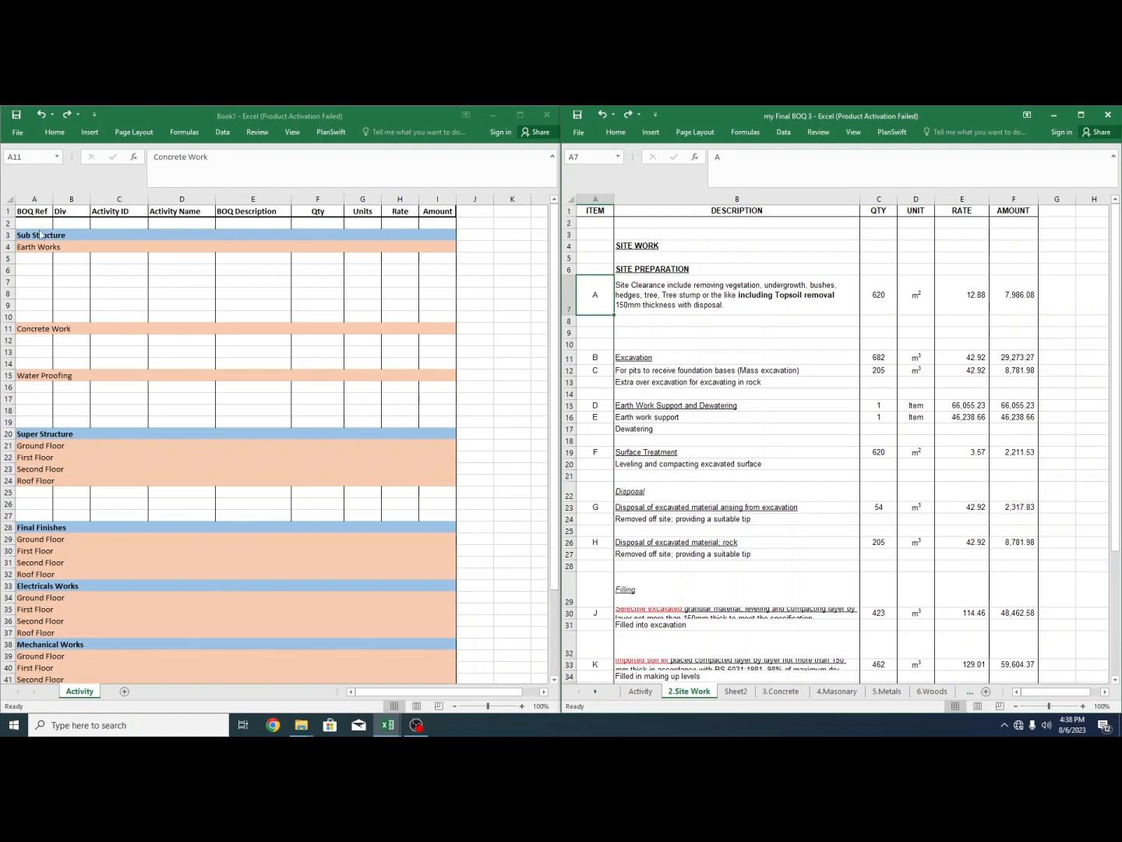
click(113, 258)
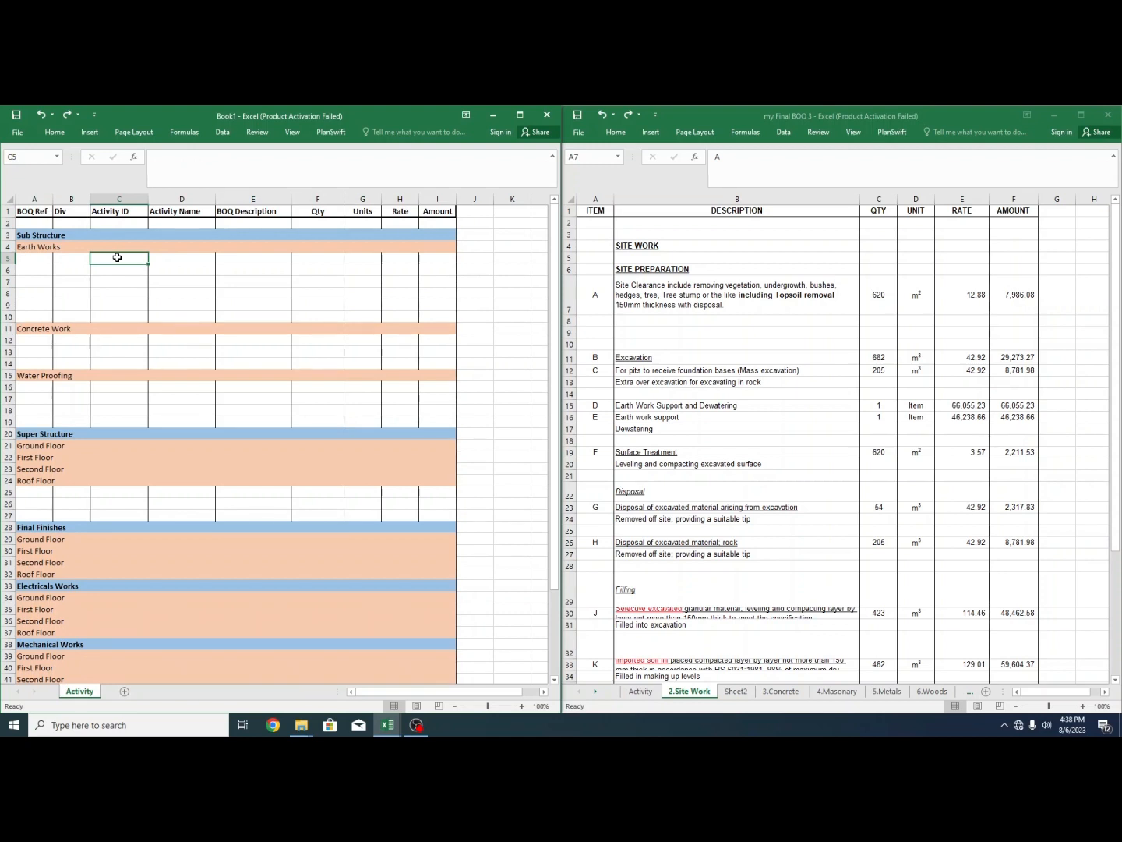
text(10)
click(177, 259)
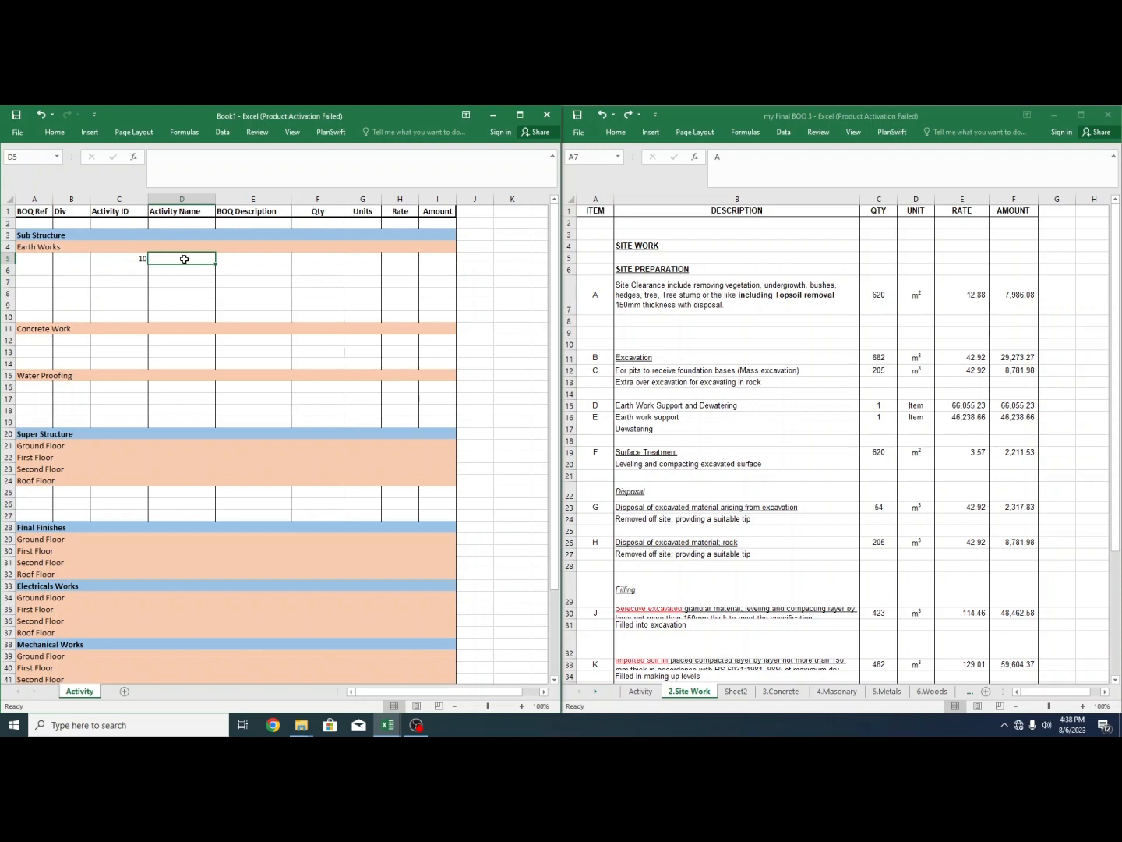
text(Site preparation)
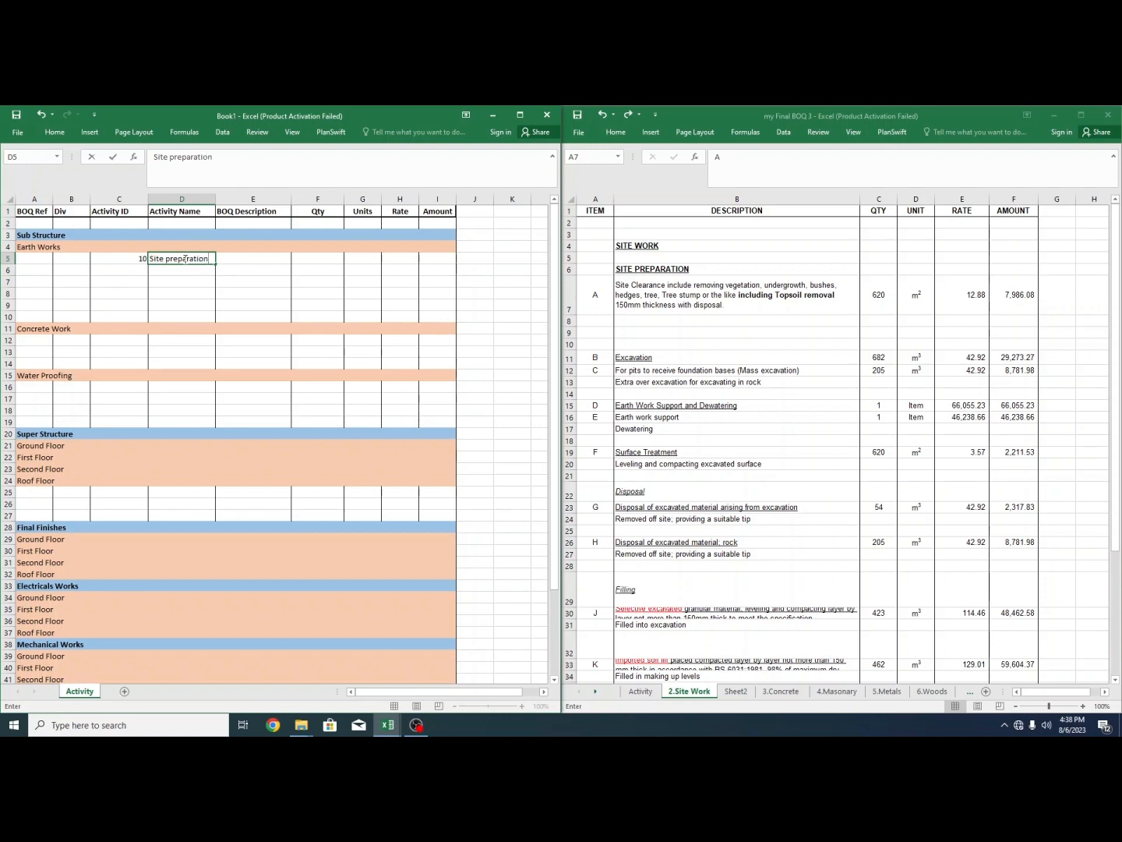
click(174, 278)
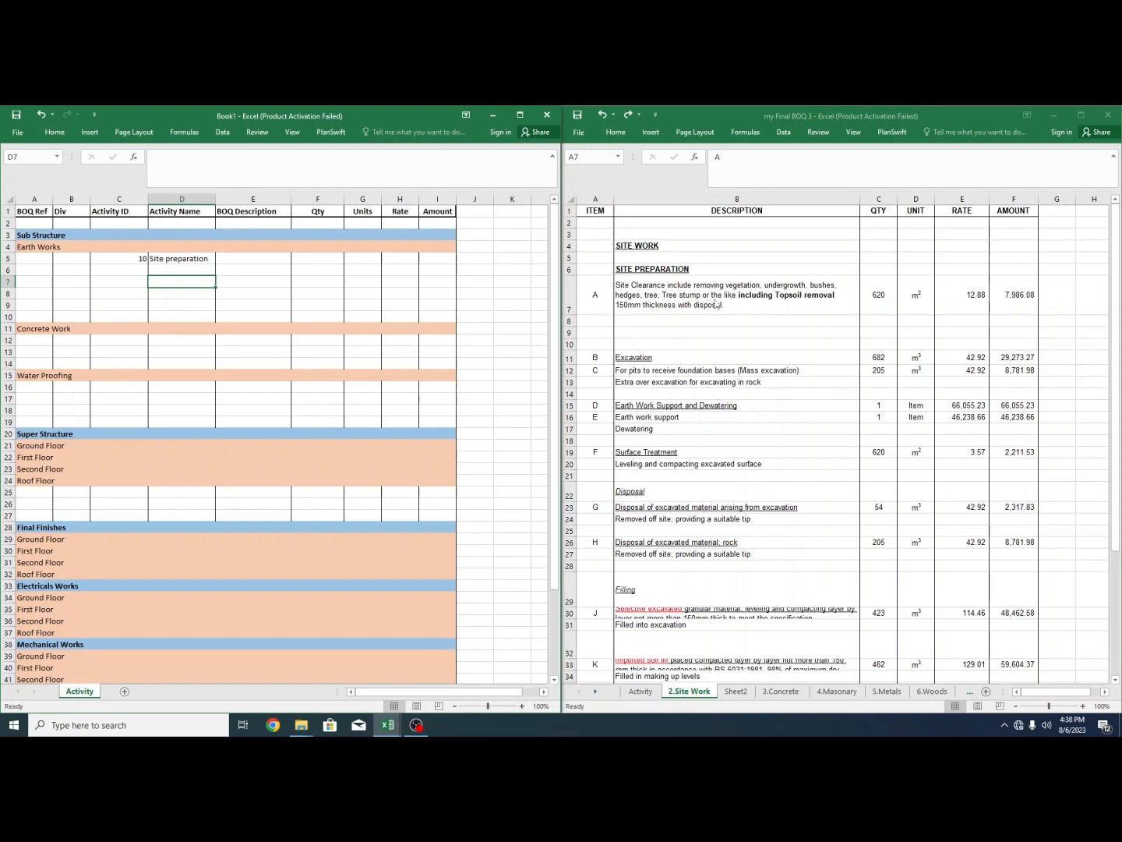
- Enter BOQ reference A and division 2 in row 6, below Site preparation
click(36, 270)
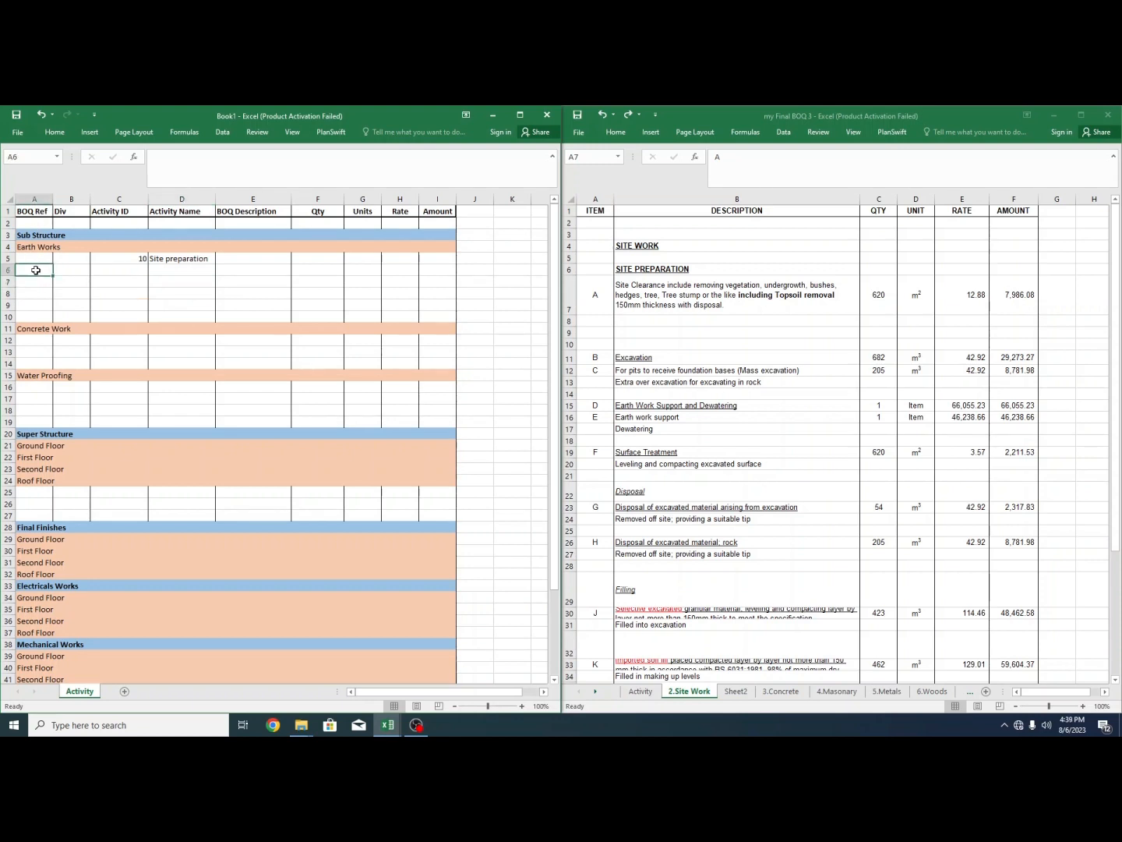
text(A)
click(69, 272)
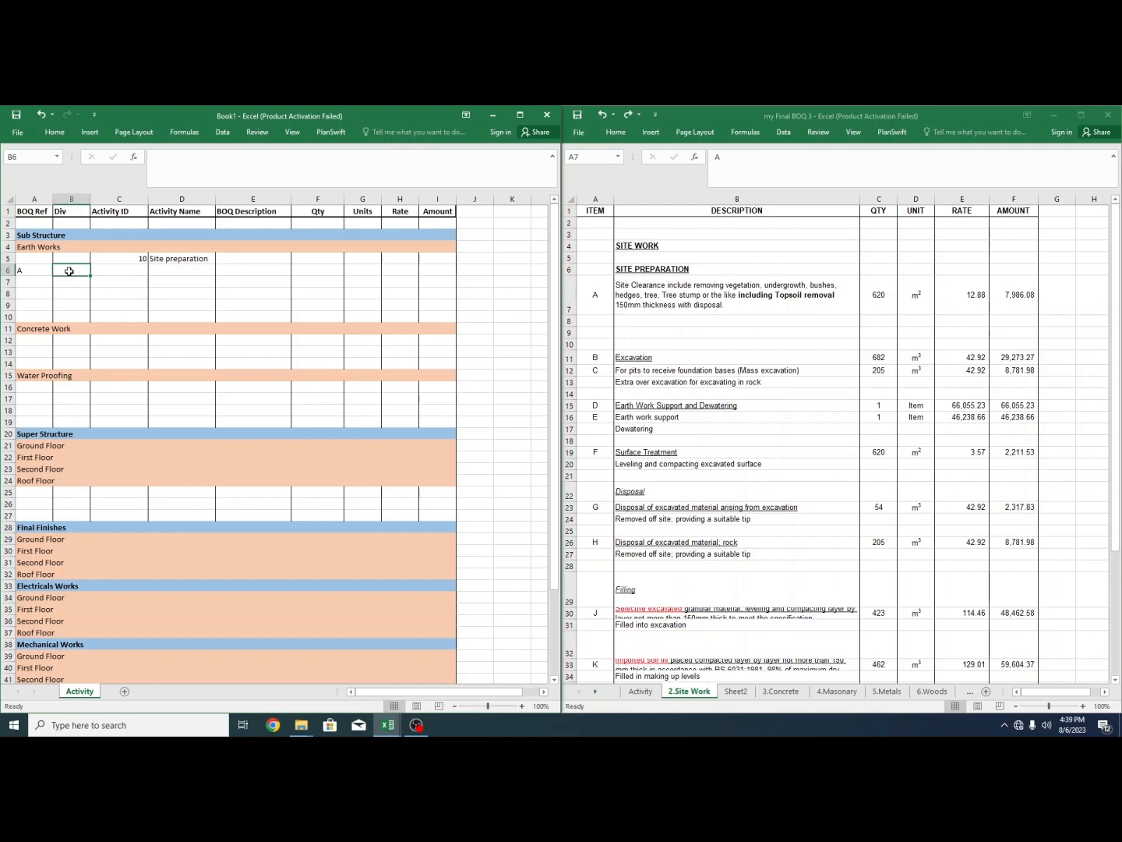
text(2)
click(116, 271)
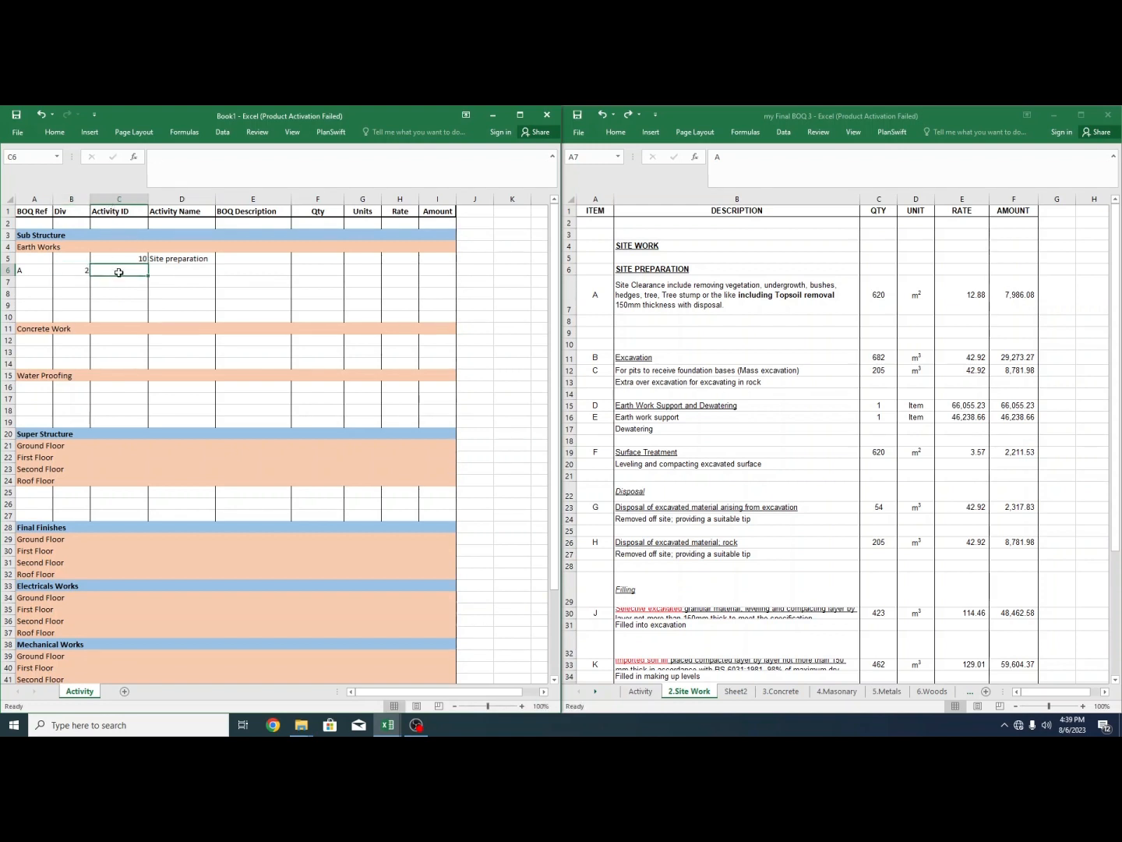
- Enter Top soil removal as the BOQ description in E6, based on item A of the 2.Site Work sheet
click(238, 269)
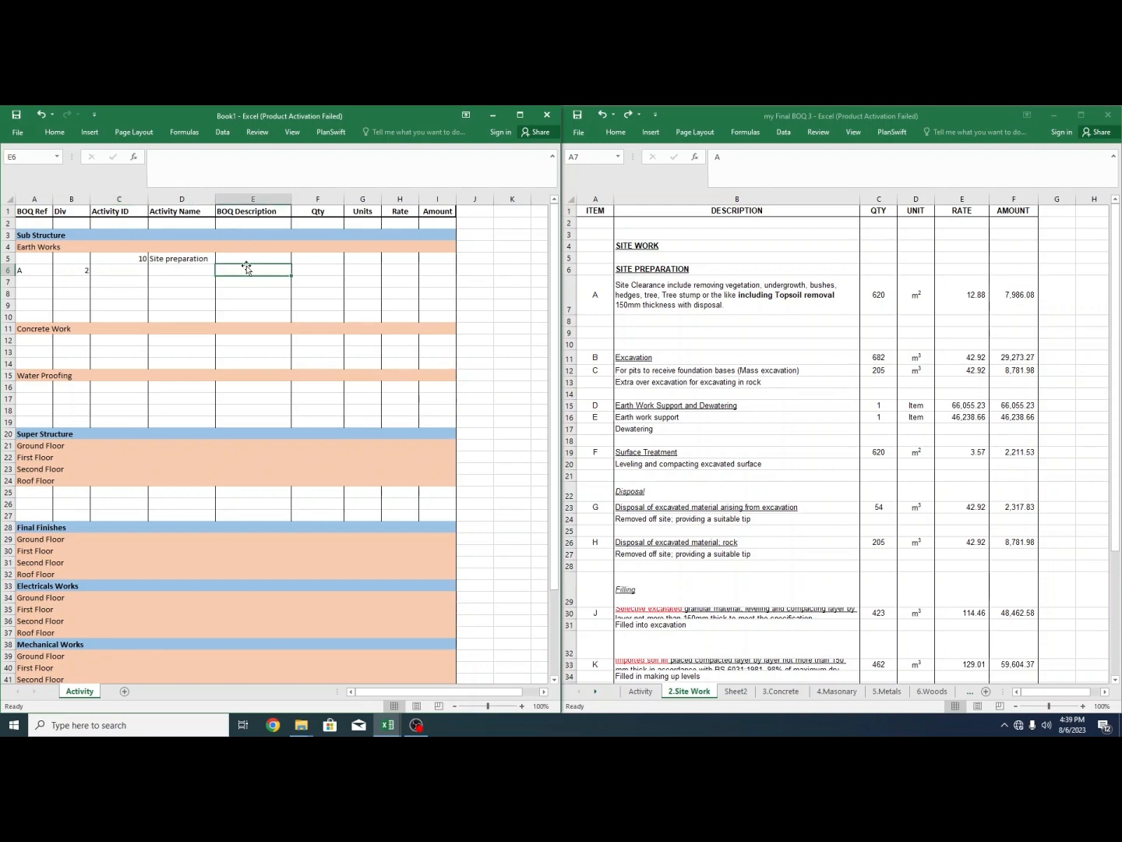
click(677, 298)
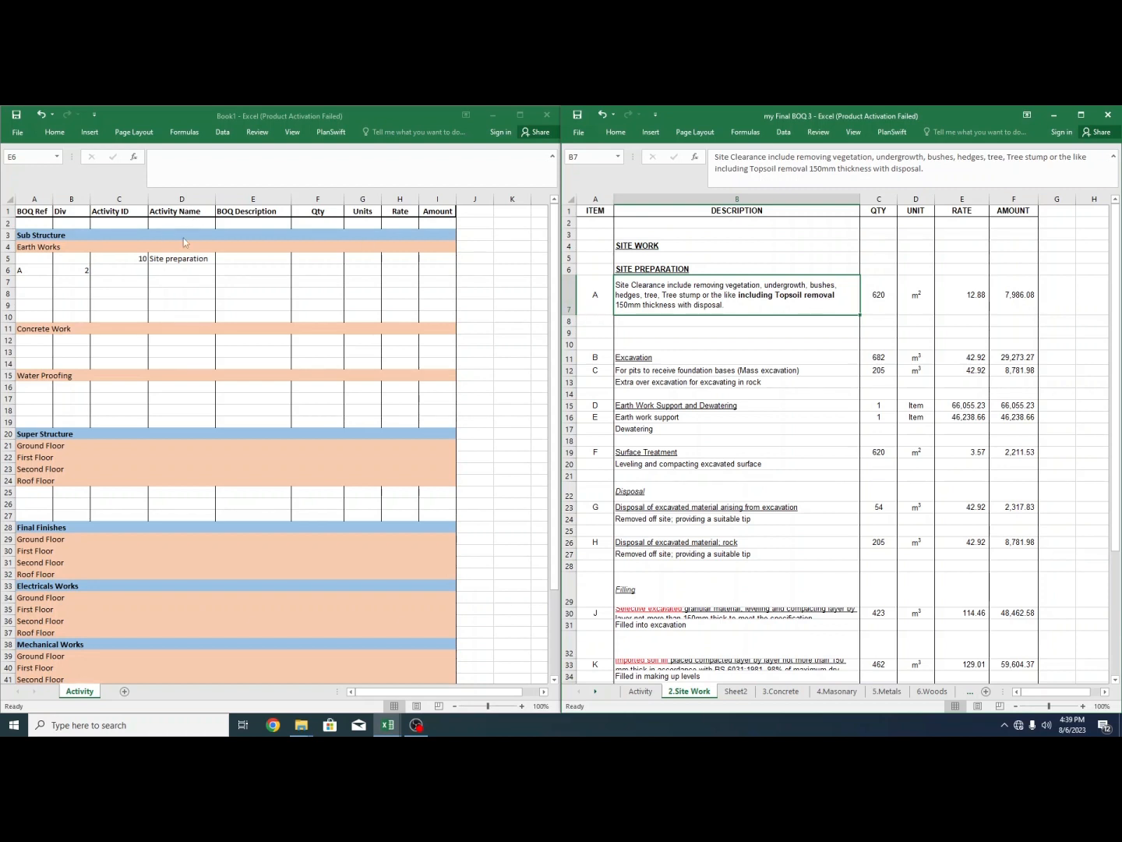
click(239, 268)
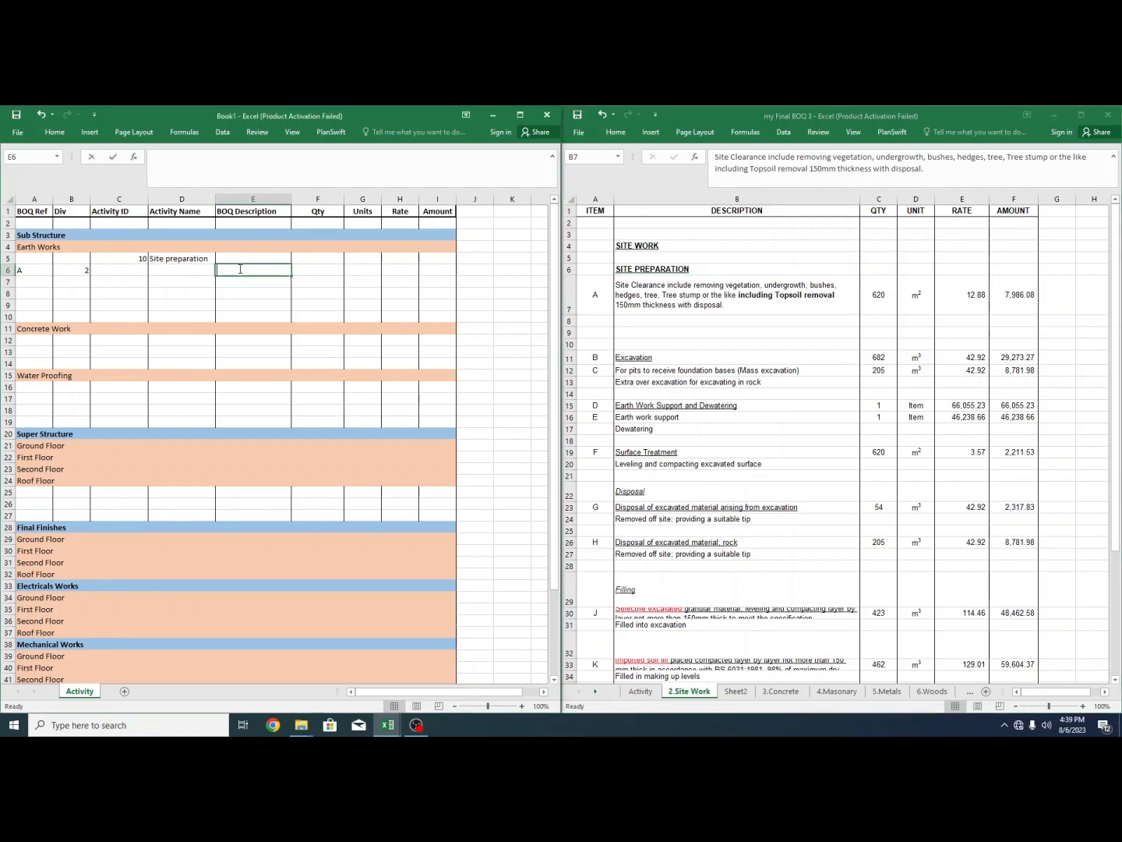
text(to)
key(BackSpace)
key(BackSpace)
key(BackSpace)
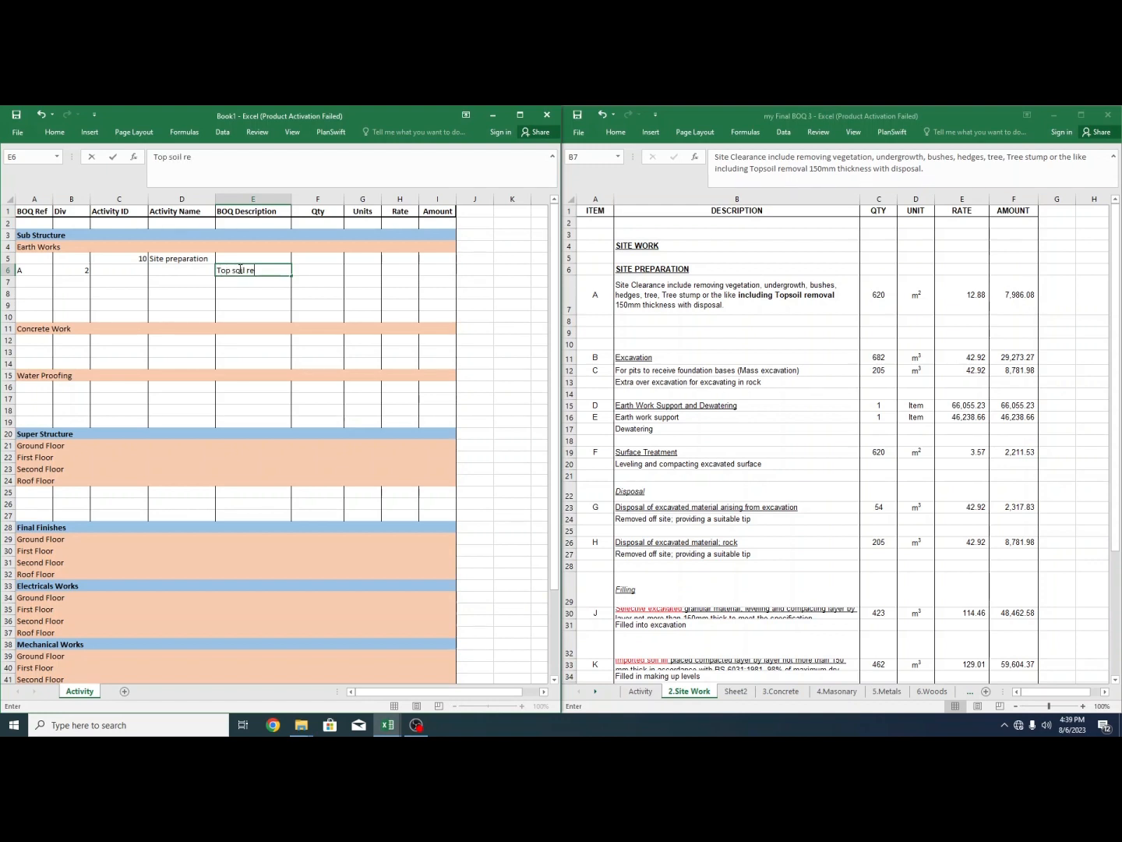
- Copy item A's quantity, unit, rate and amount from the 2.Site Work sheet into F6:I6 of the Activity sheet
click(319, 269)
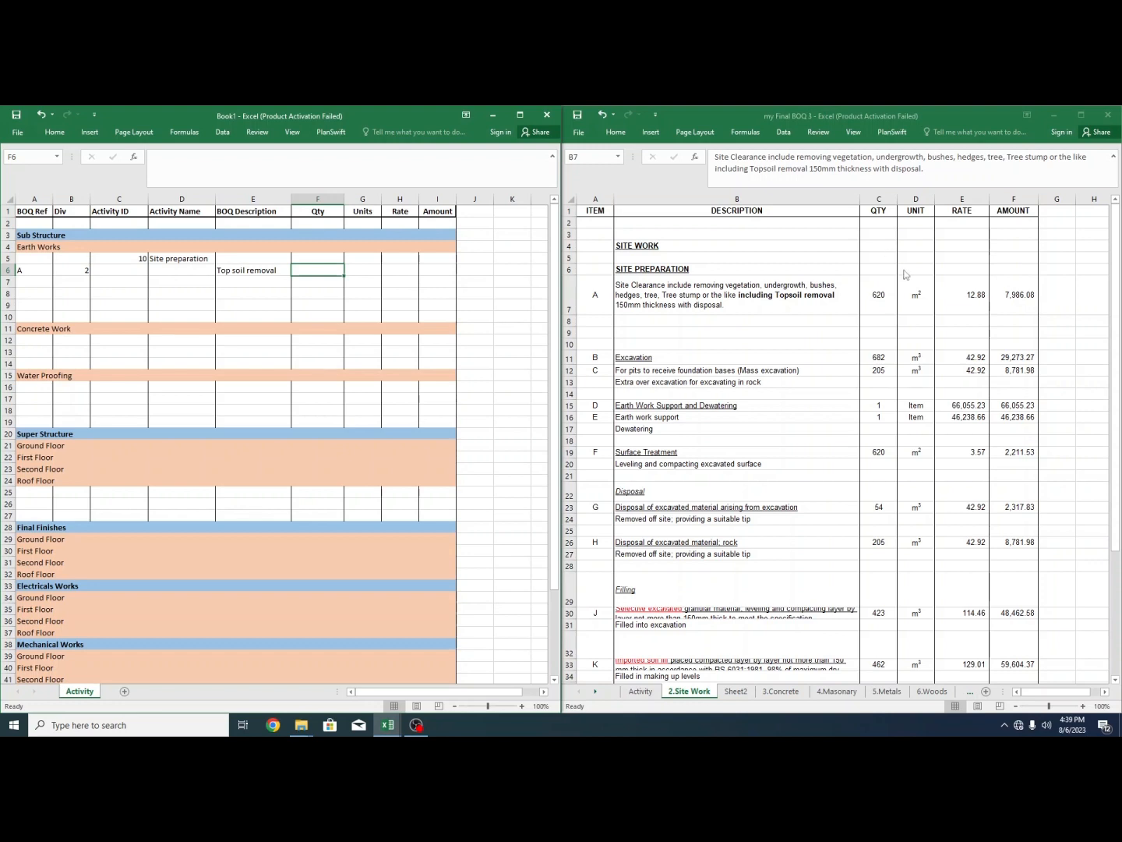
drag(889, 297, 990, 294)
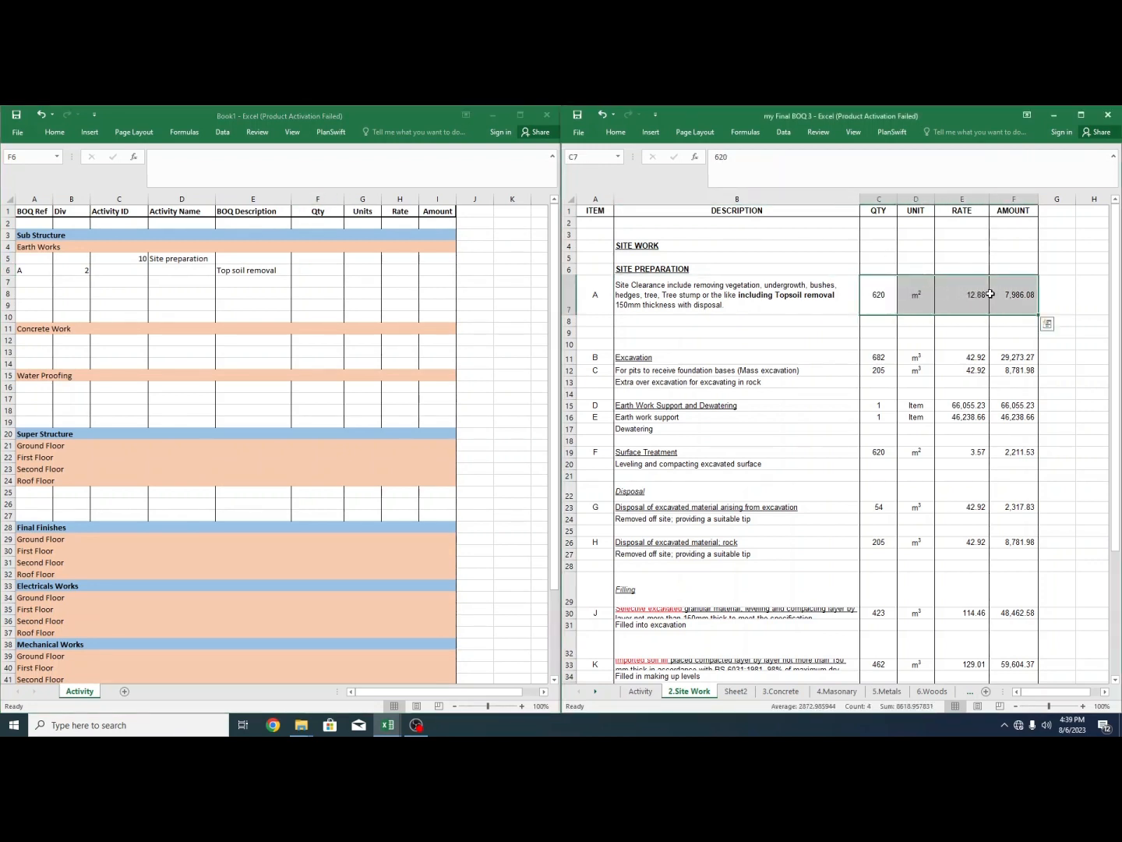
key(ctrl+c)
click(309, 270)
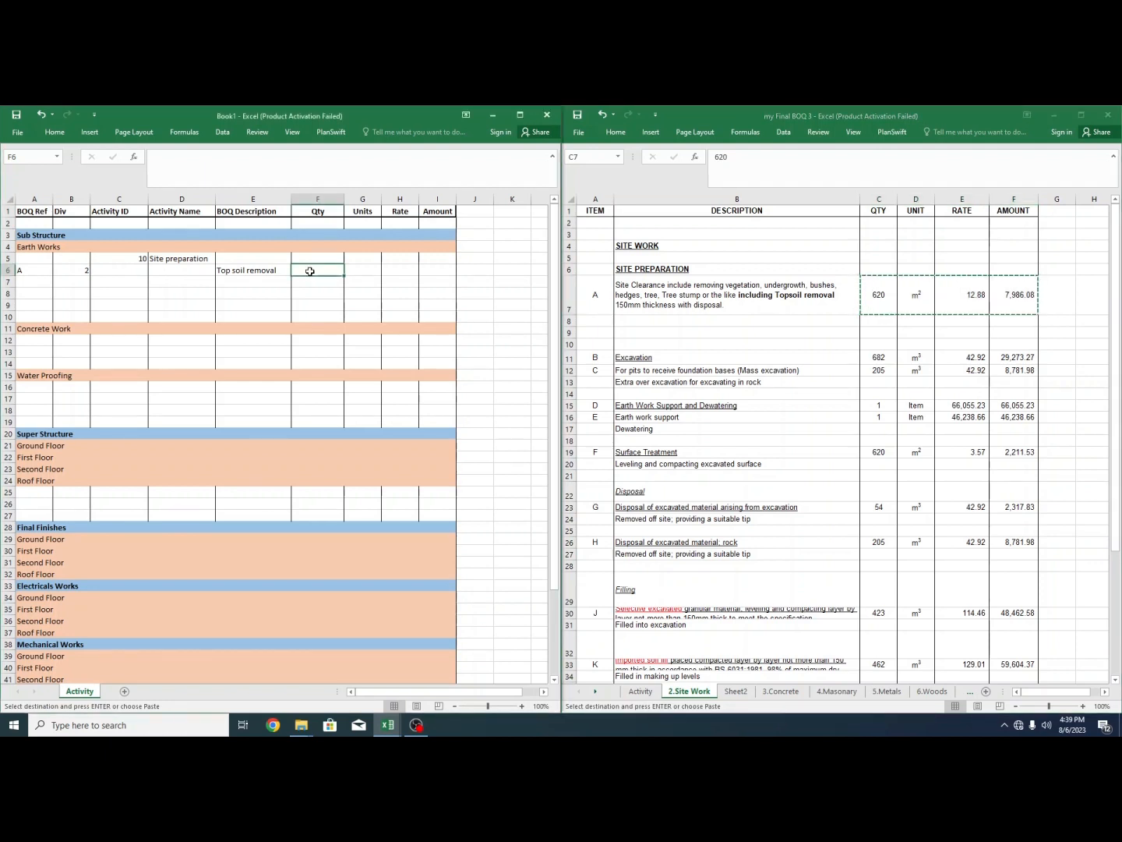
key(ctrl+v)
key(ctrl)
key(Escape)
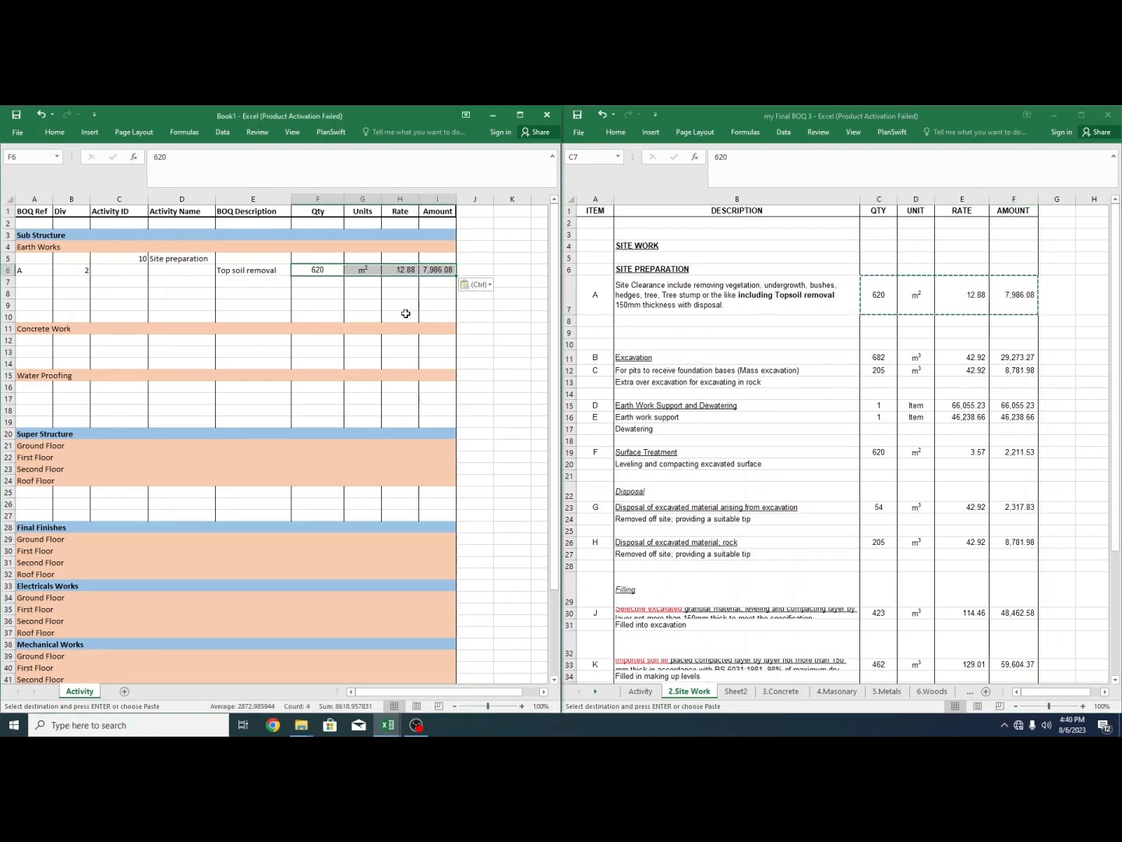
- Highlight the whole item A row, A7:F7, of the 2.Site Work sheet in yellow
click(639, 311)
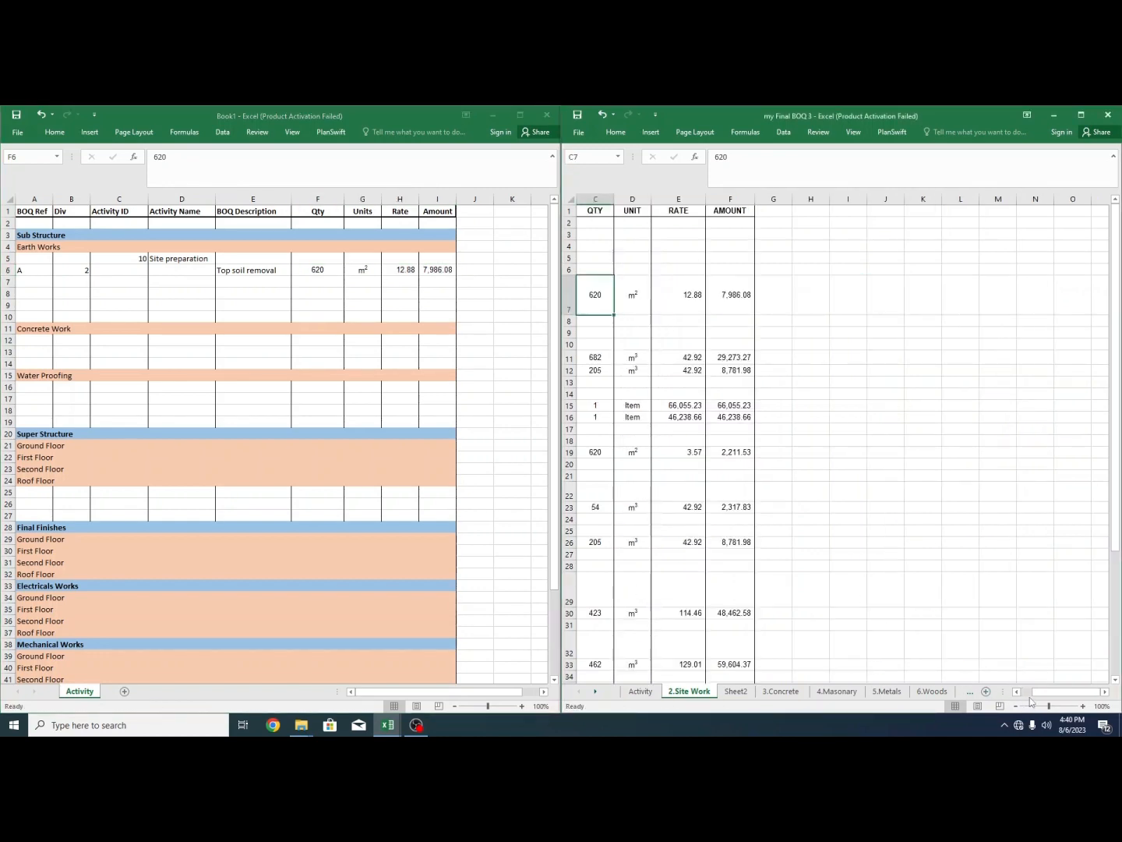
drag(1030, 693, 1018, 692)
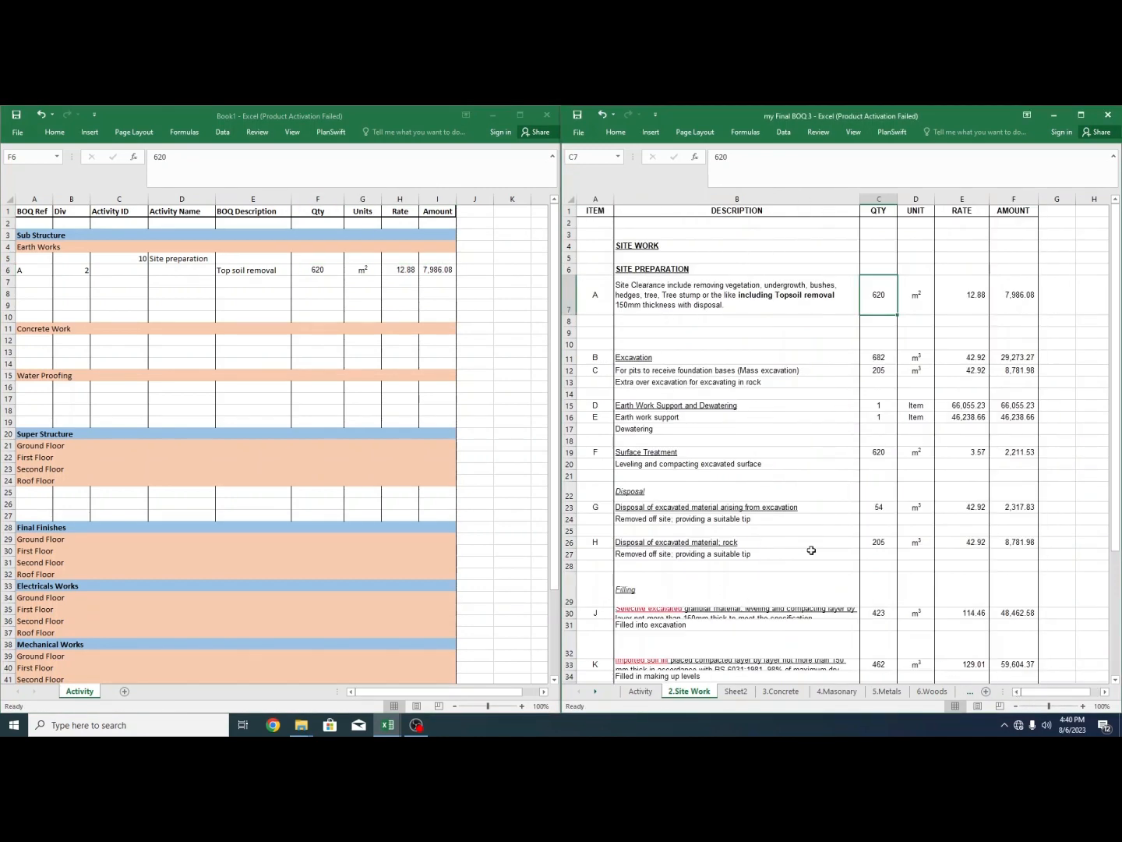
click(600, 293)
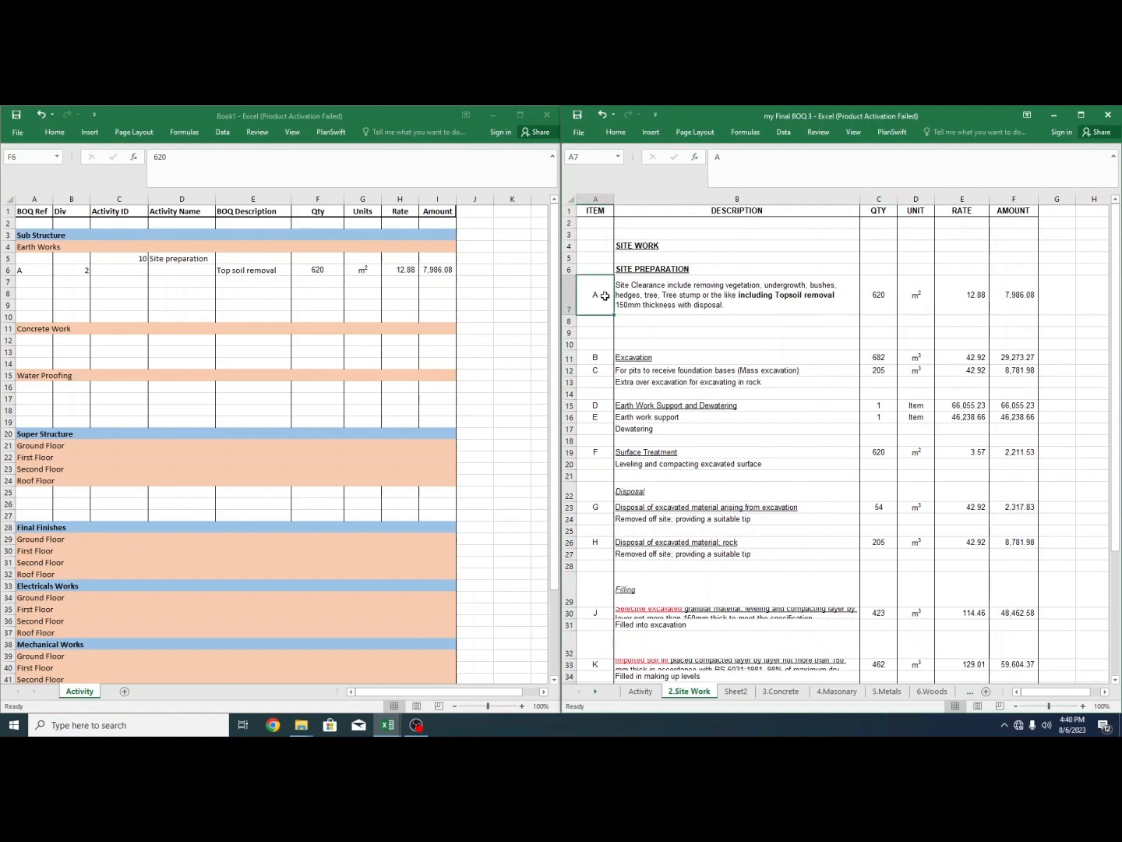
drag(605, 295, 1015, 295)
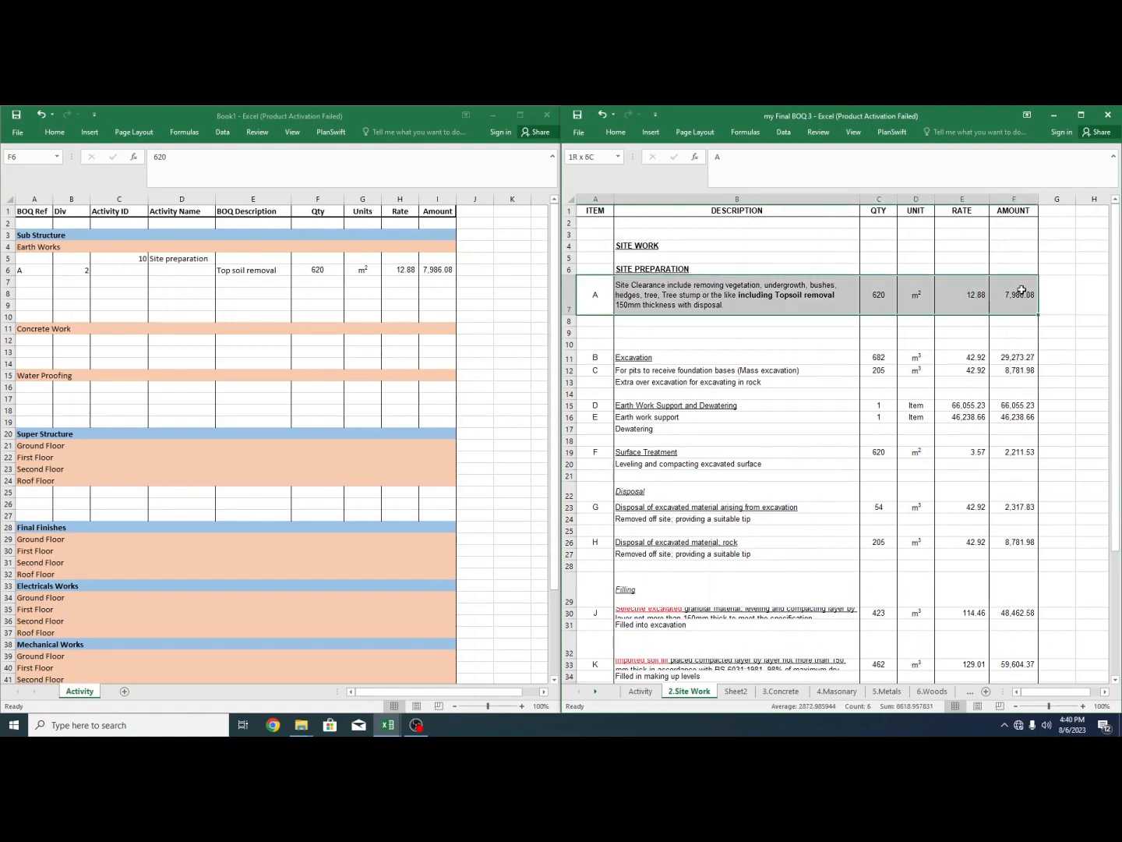
click(615, 132)
click(697, 172)
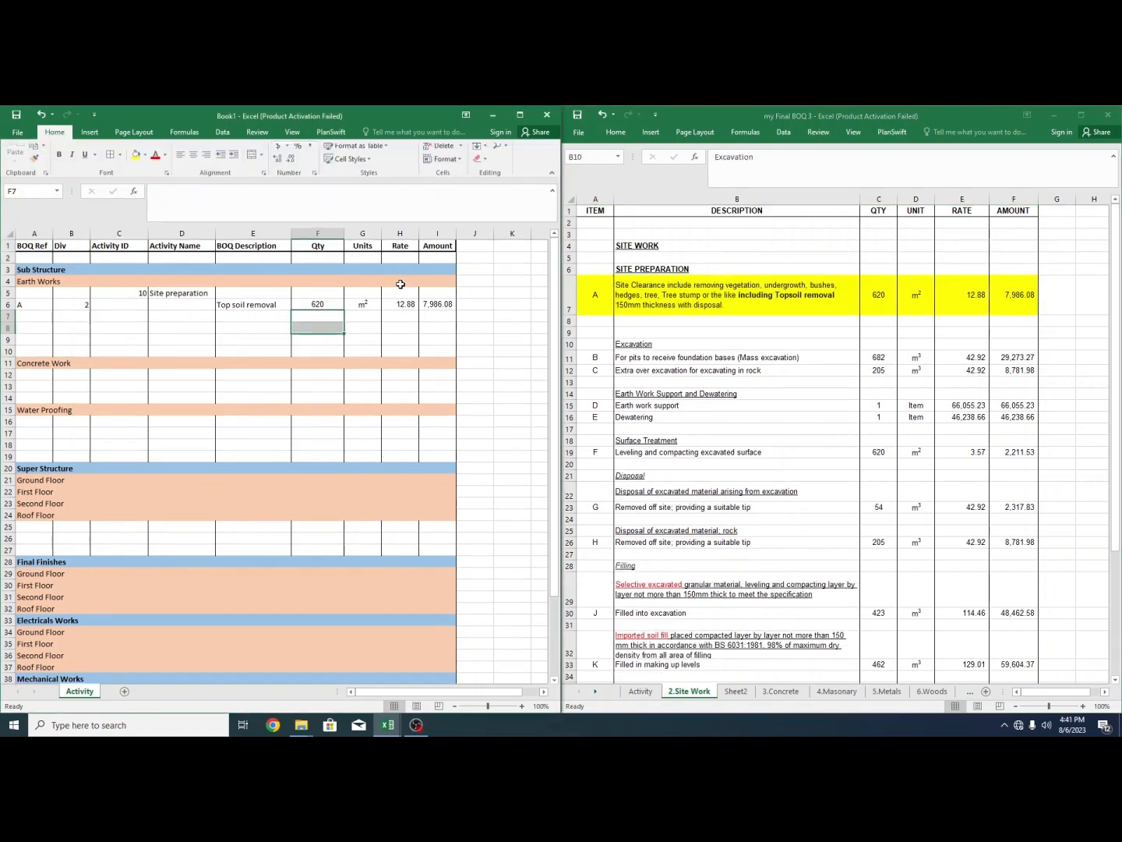
- Enter Excavation as the activity name in D7 of the Activity sheet, with activity ID 20 in C7
key(ctrl+F1)
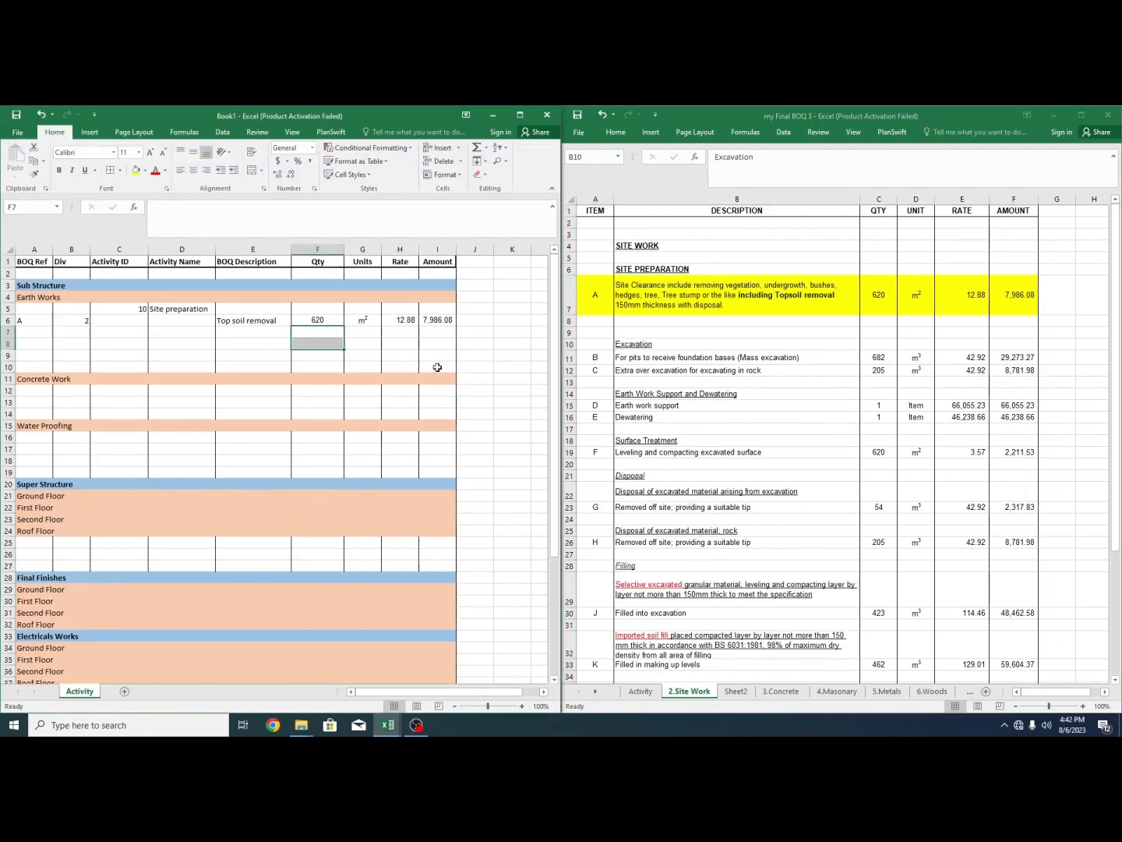
click(165, 334)
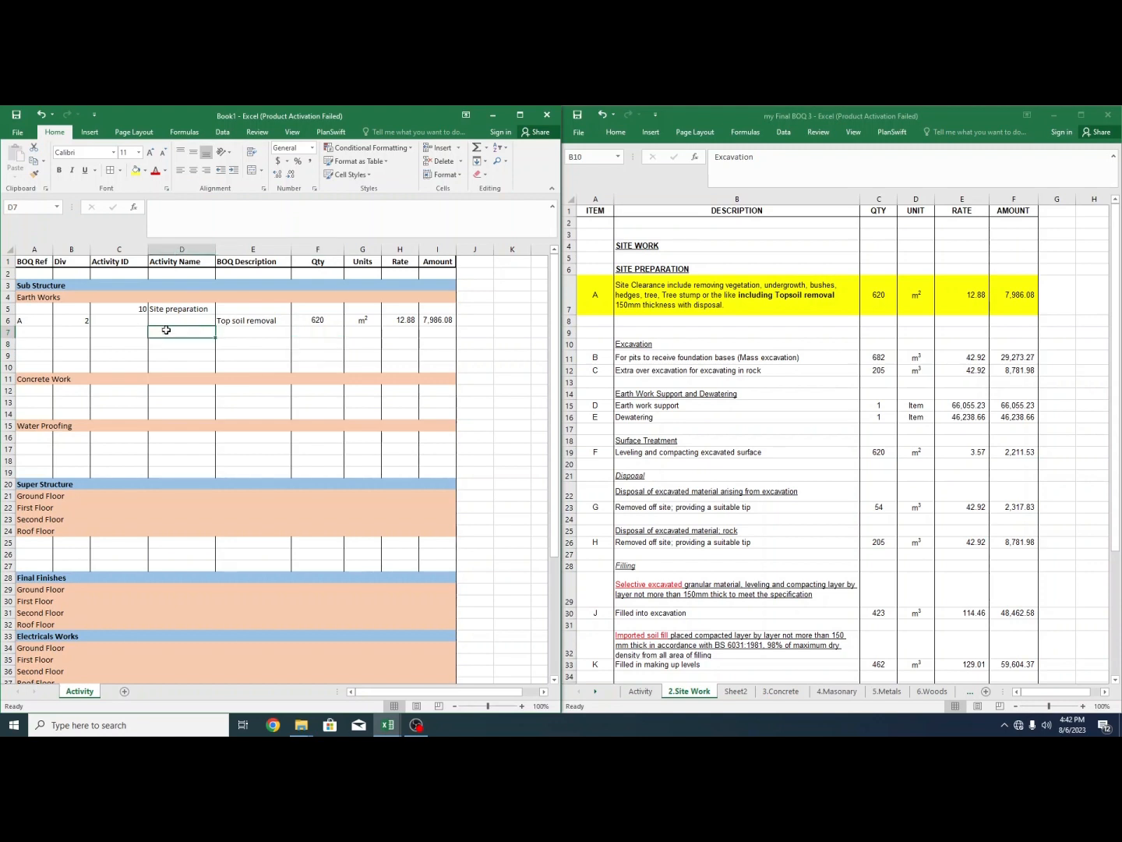
text(Excavati)
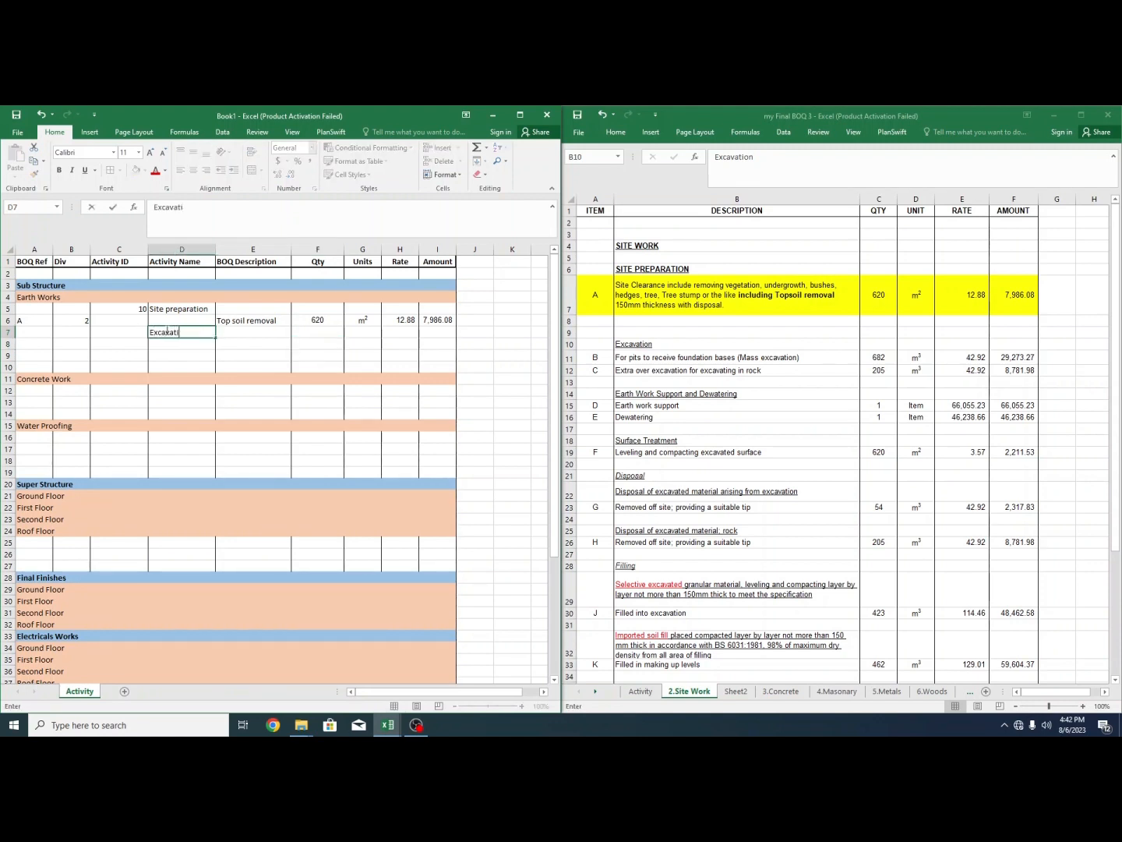
text(on)
key(Return)
click(133, 333)
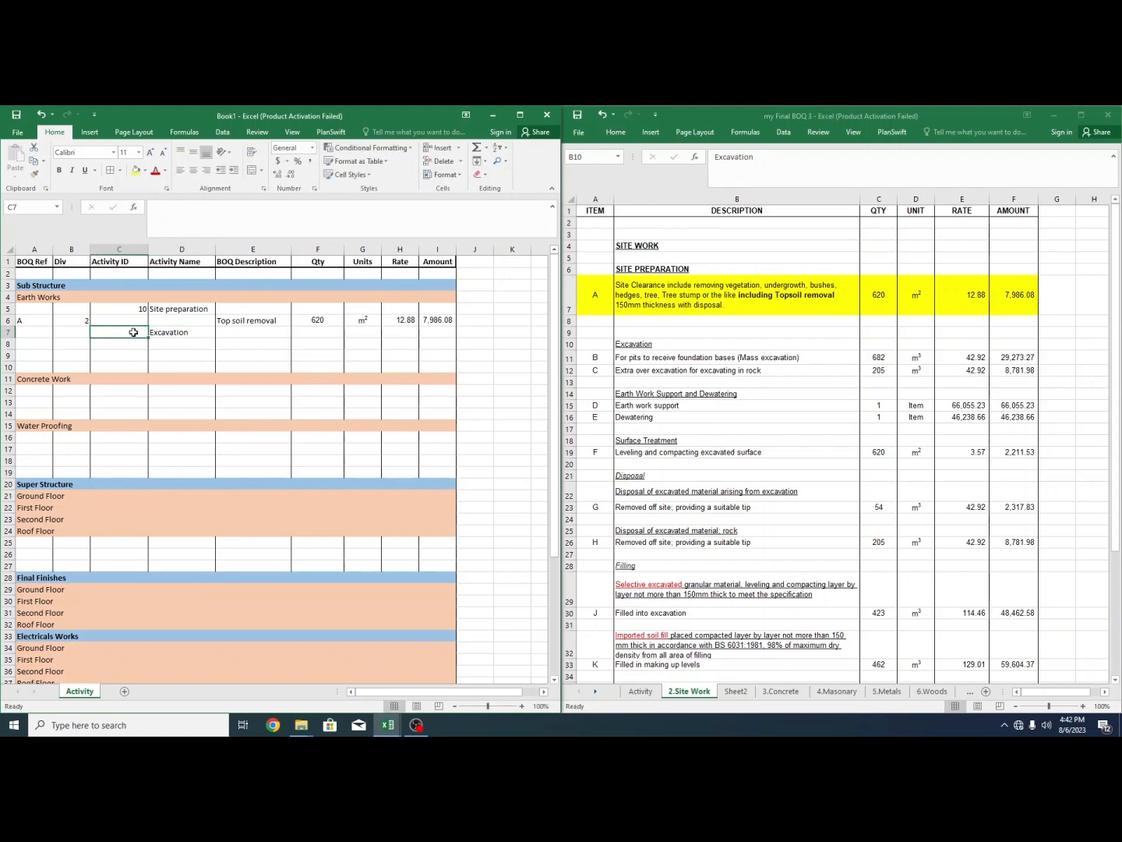
text(20)
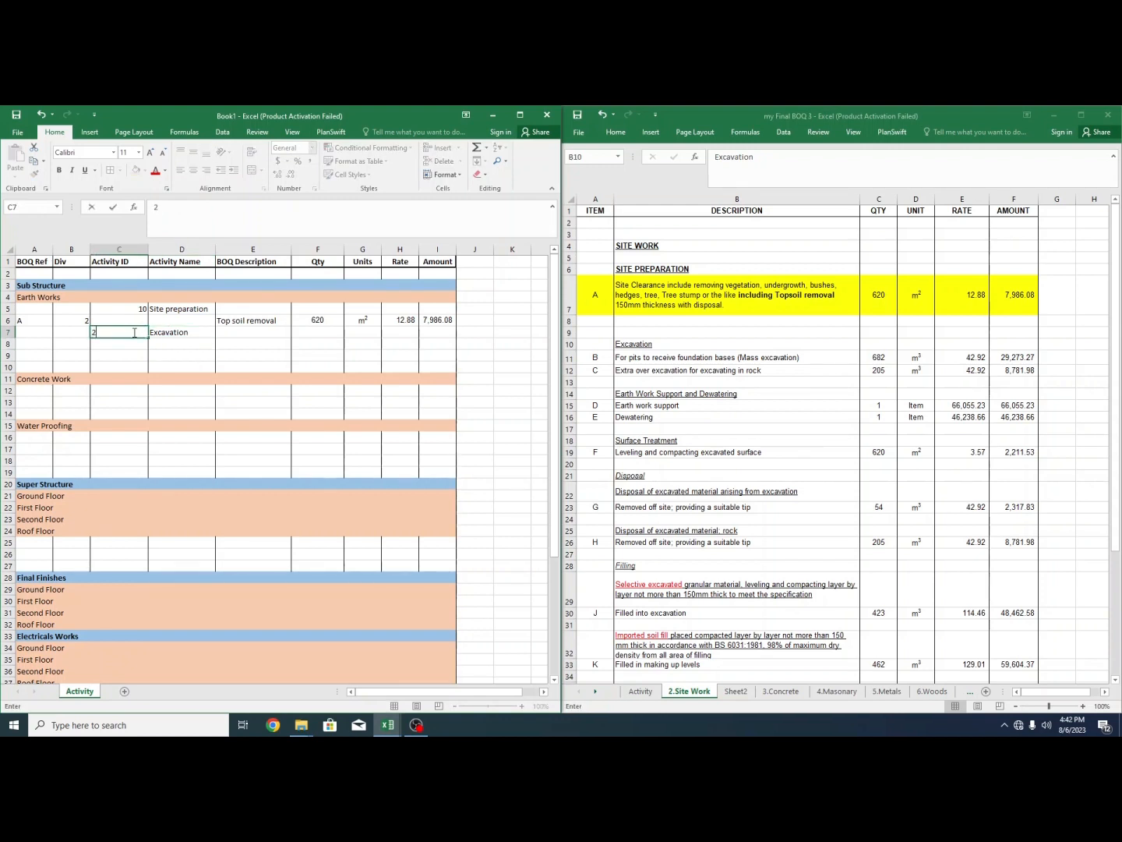
click(179, 355)
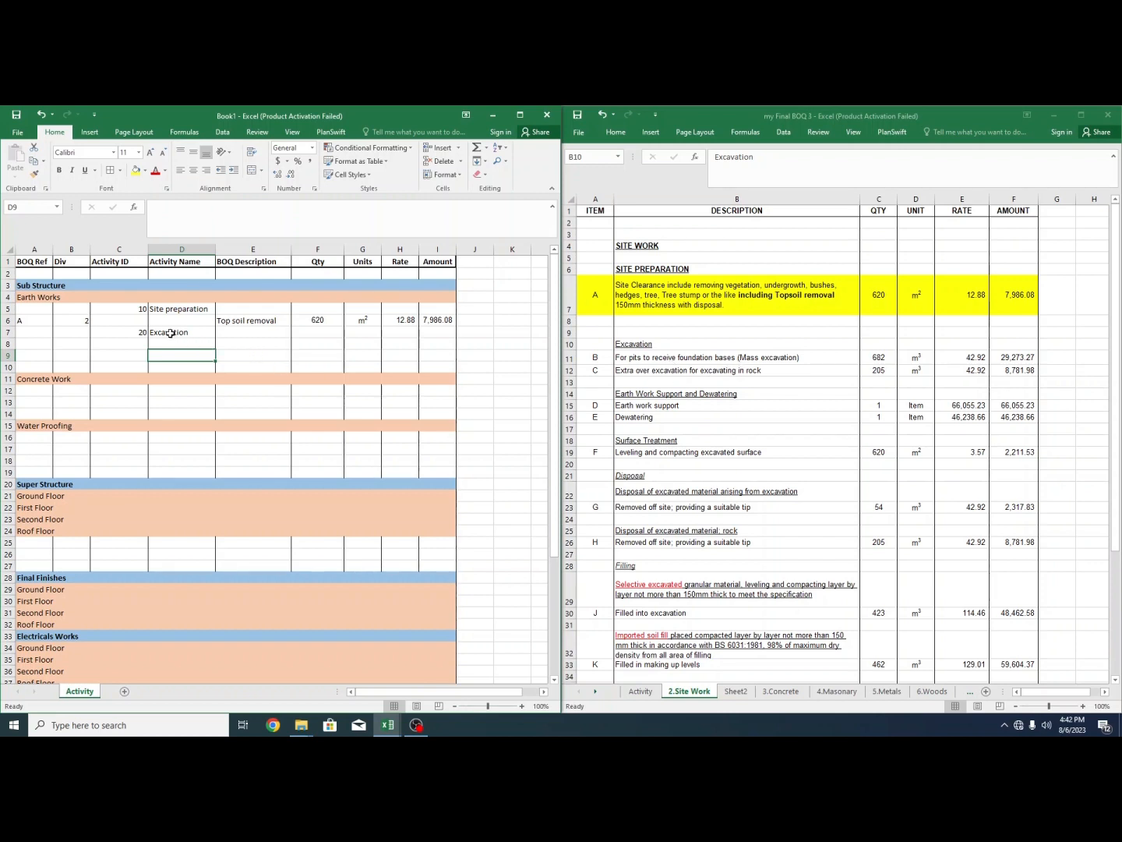
- Enter Mass Excavation as the BOQ description in E8, based on item B of the 2.Site Work sheet
key(alt+Tab)
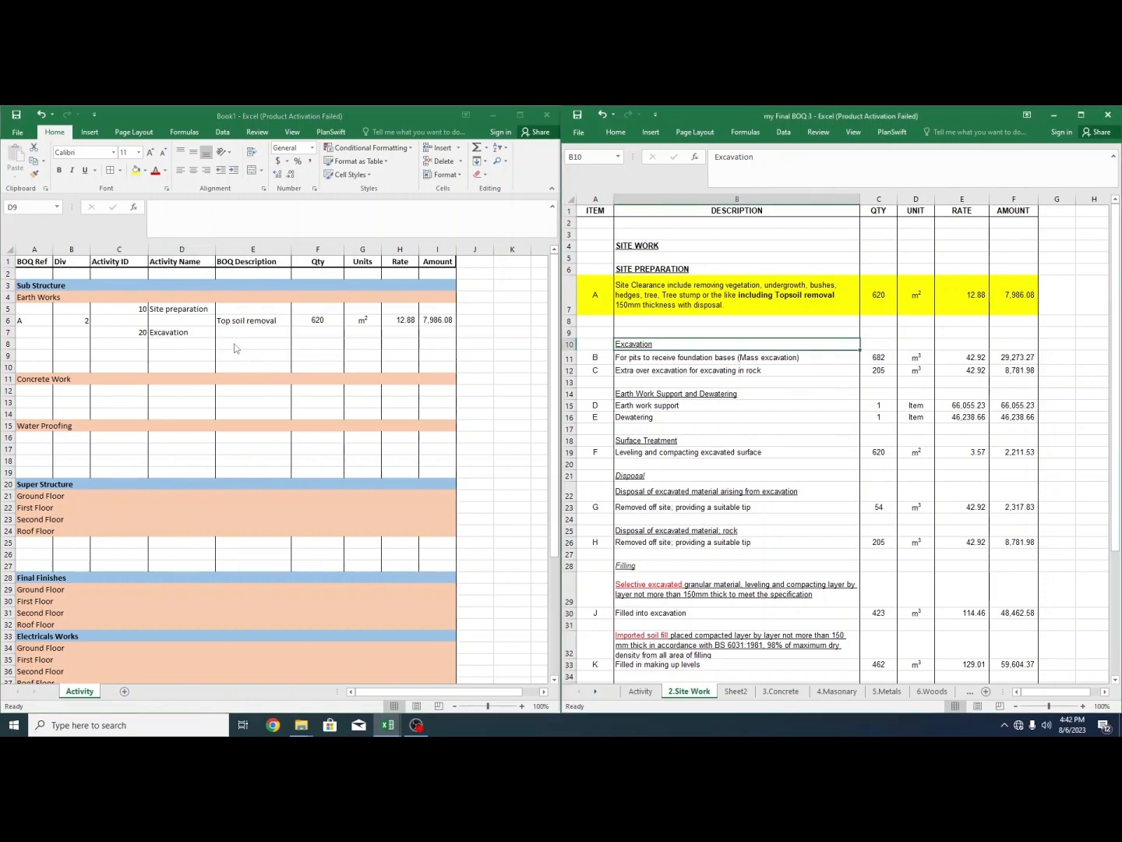
key(alt+Tab)
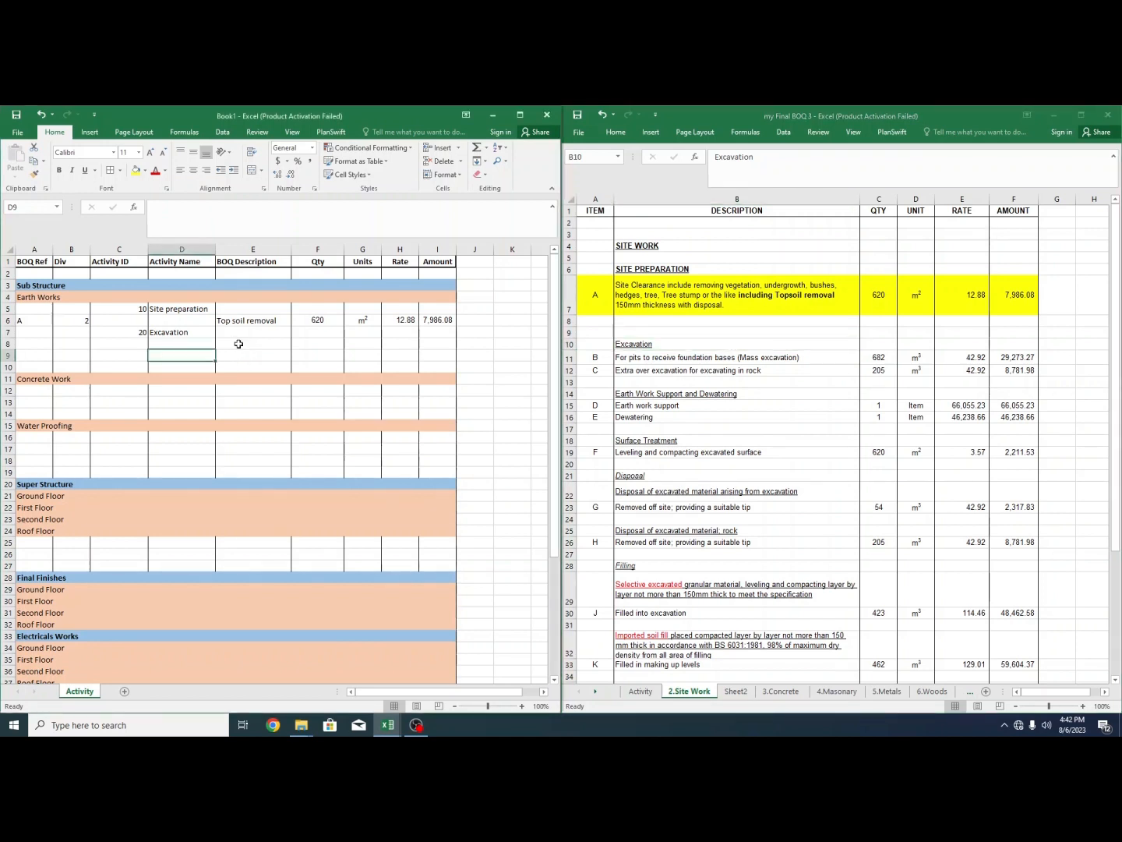
click(240, 341)
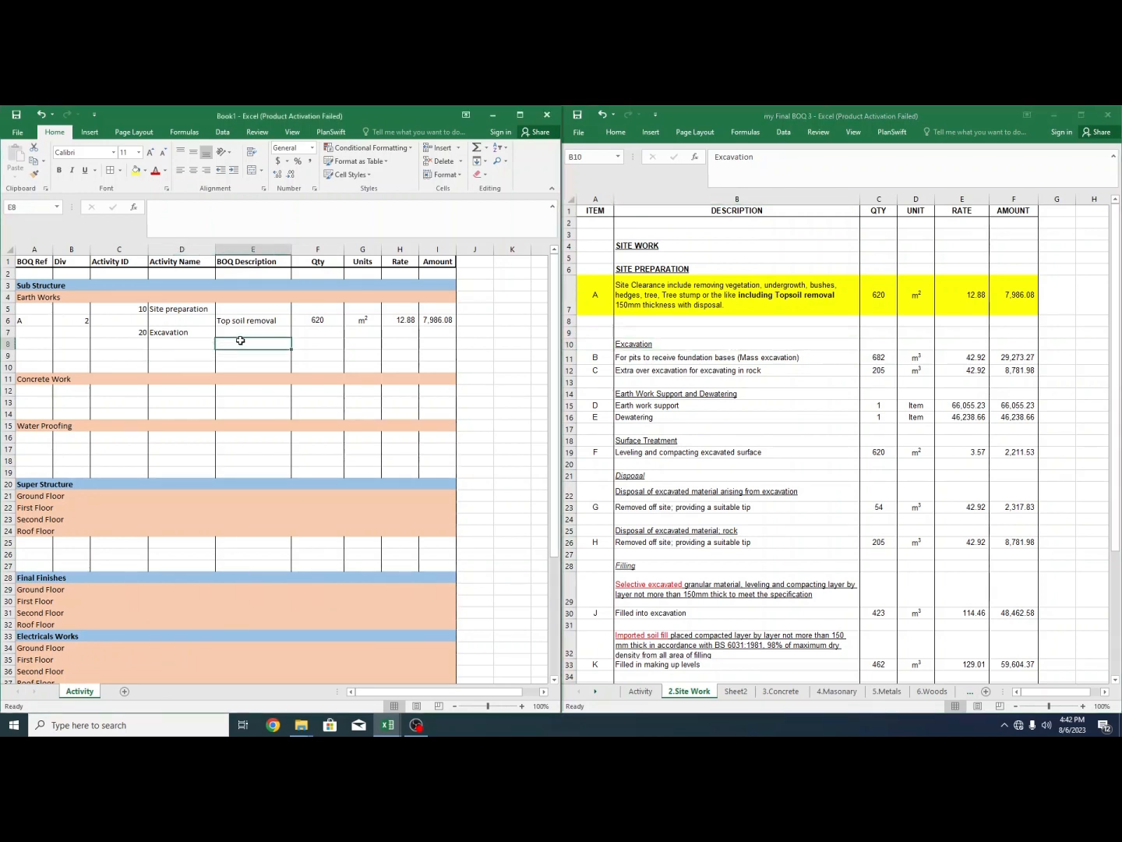
text(Mass Excavation)
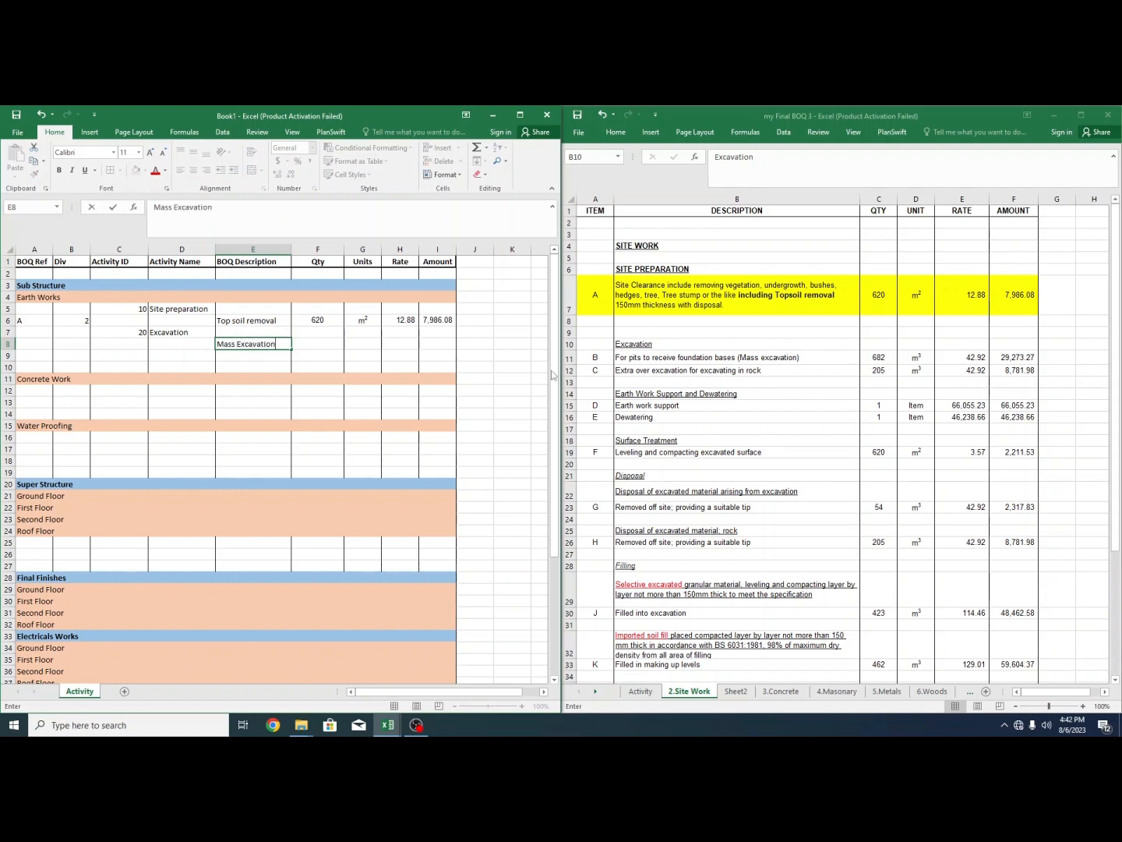
- Copy item B's quantity, unit, rate and amount from the 2.Site Work sheet into F8:I8 and widen the Amount column
click(877, 354)
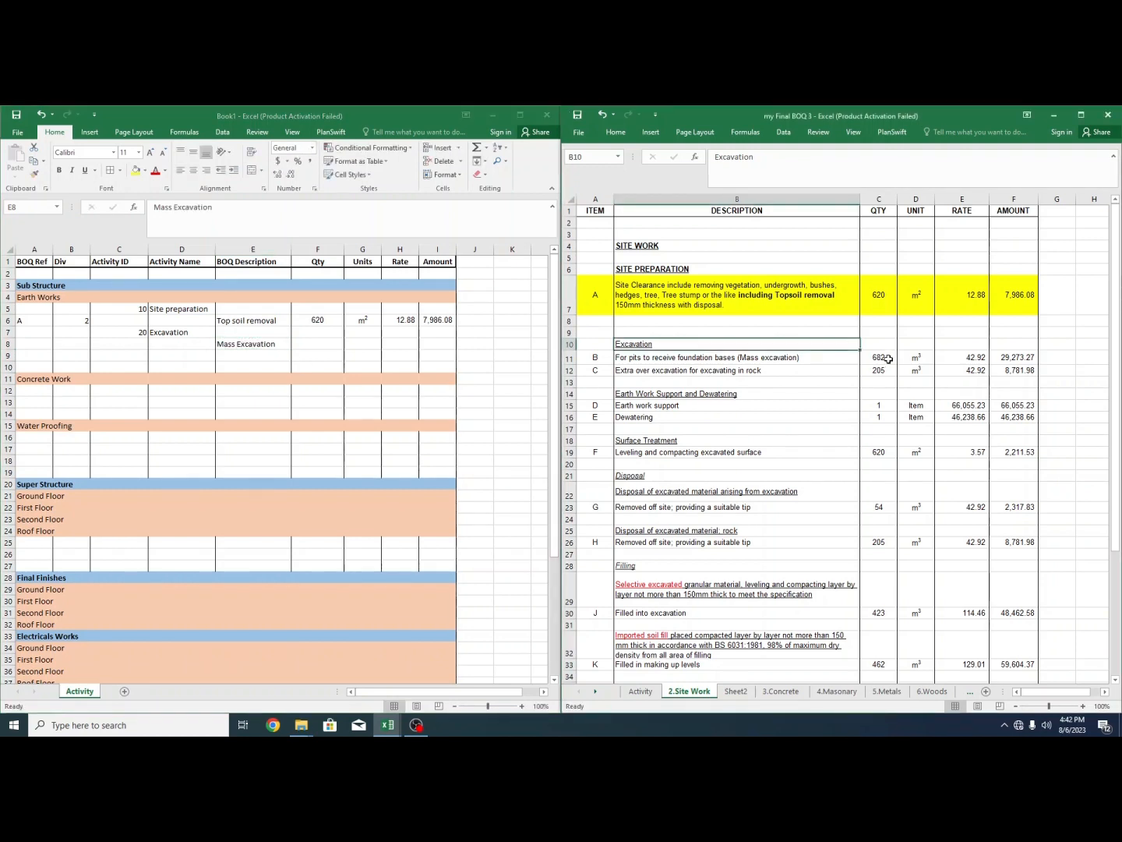
drag(880, 356, 1014, 361)
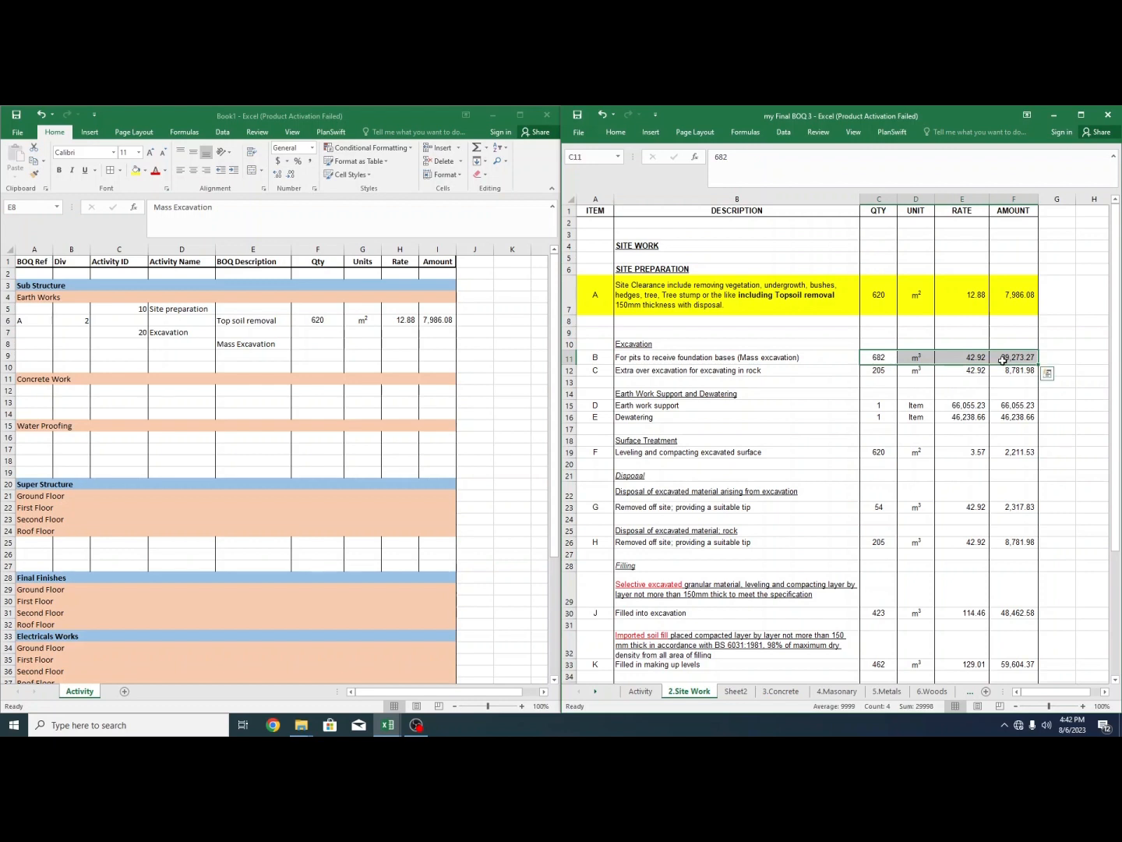
key(ctrl+c)
click(309, 344)
click(309, 343)
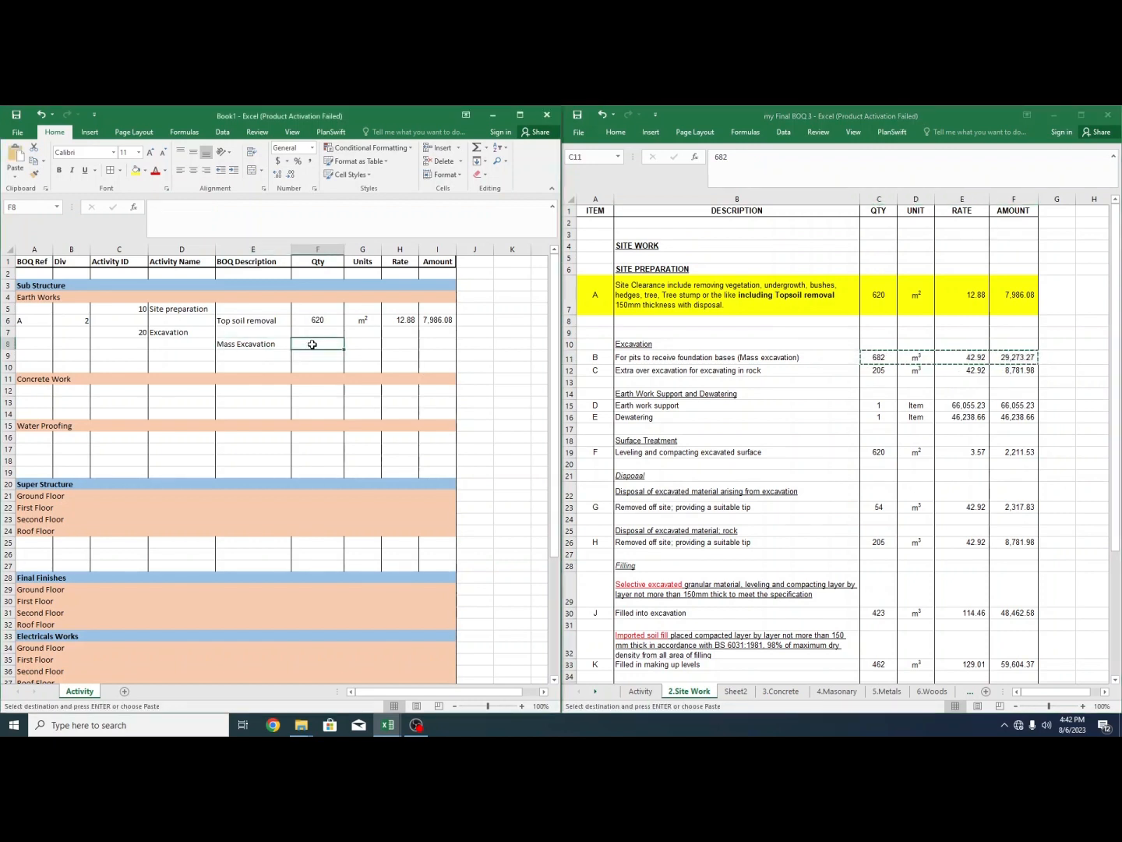
key(ctrl+v)
drag(458, 249, 485, 249)
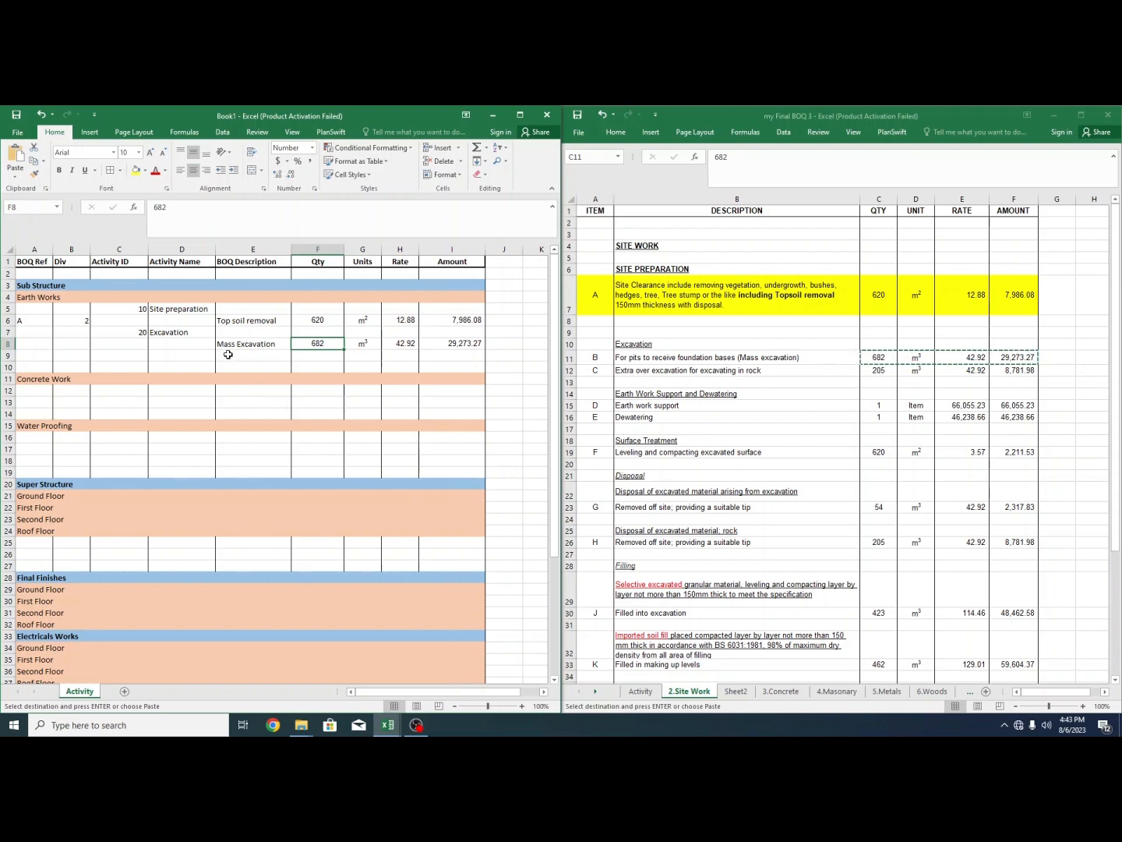
- Enter a rock excavation description in E9 of the Activity sheet, based on item C of the 2.Site Work sheet
click(672, 379)
key(Escape)
scroll(645, 371, right, 1)
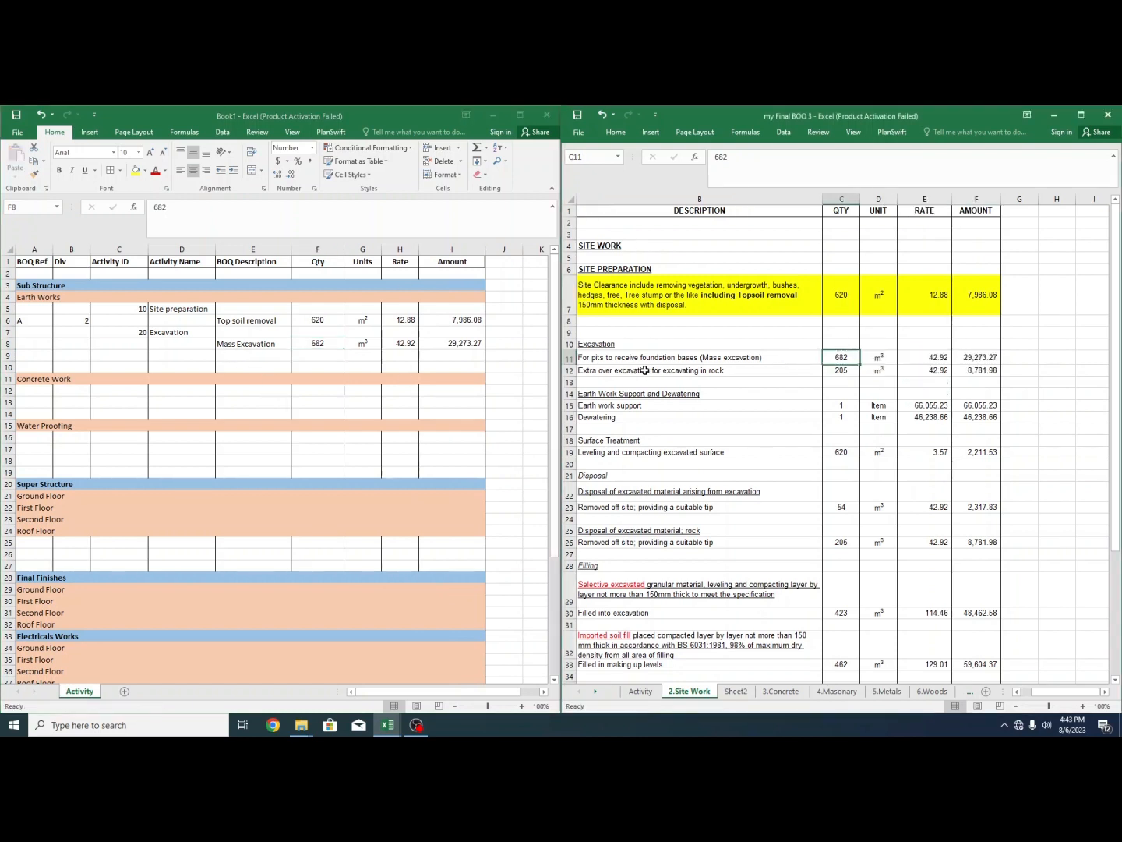
scroll(1050, 693, left, 1)
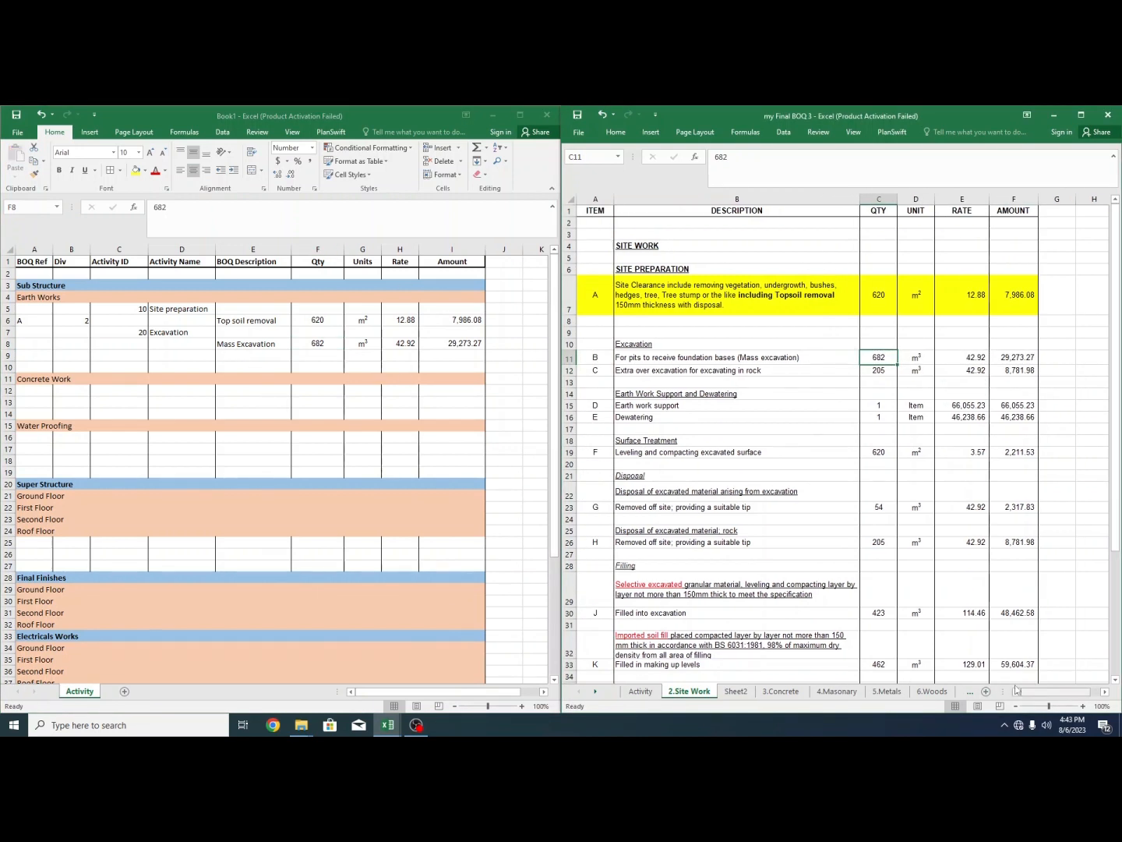
click(661, 381)
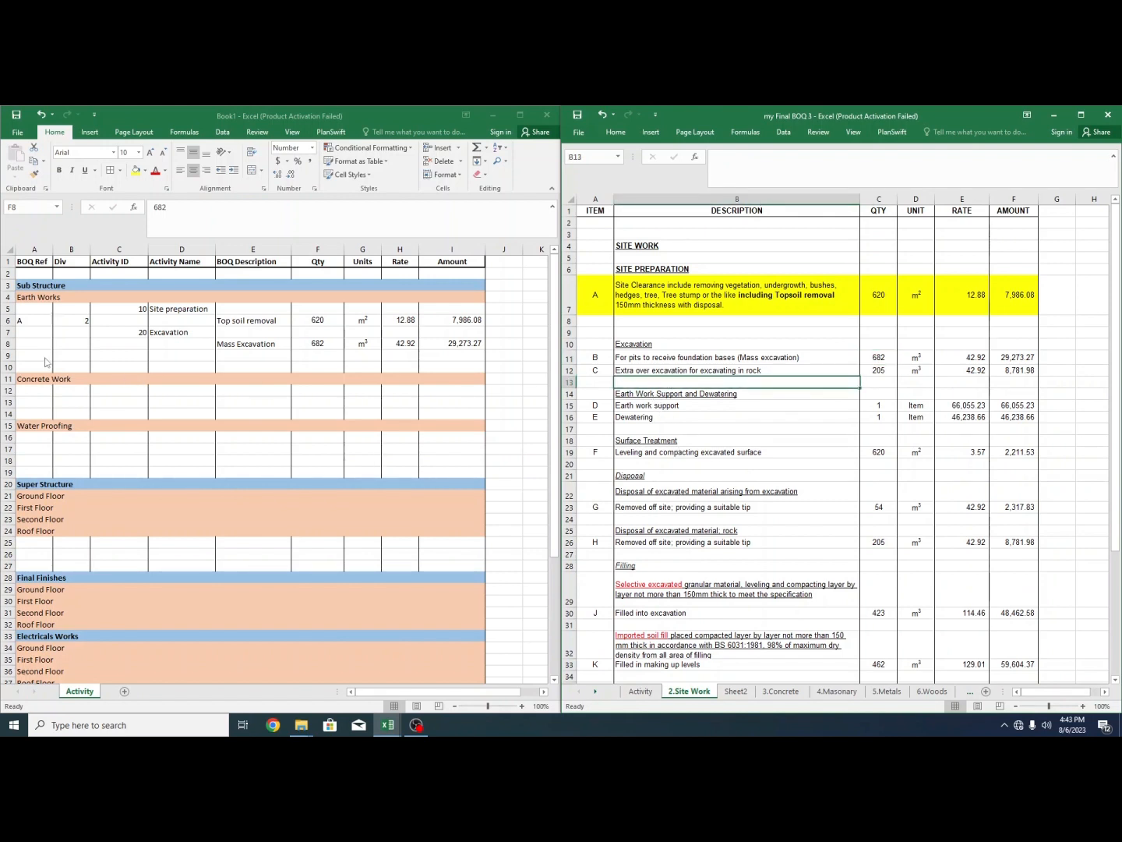
click(232, 357)
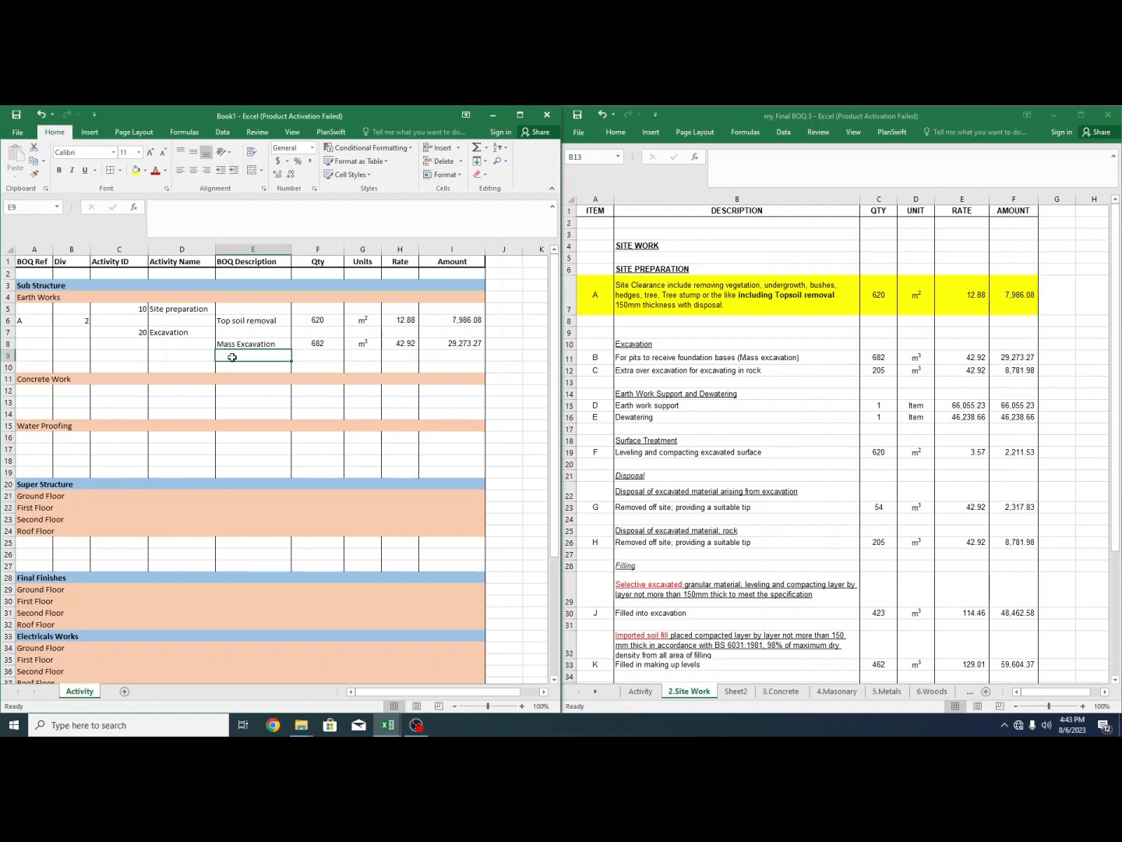
text(Rocak excavatio)
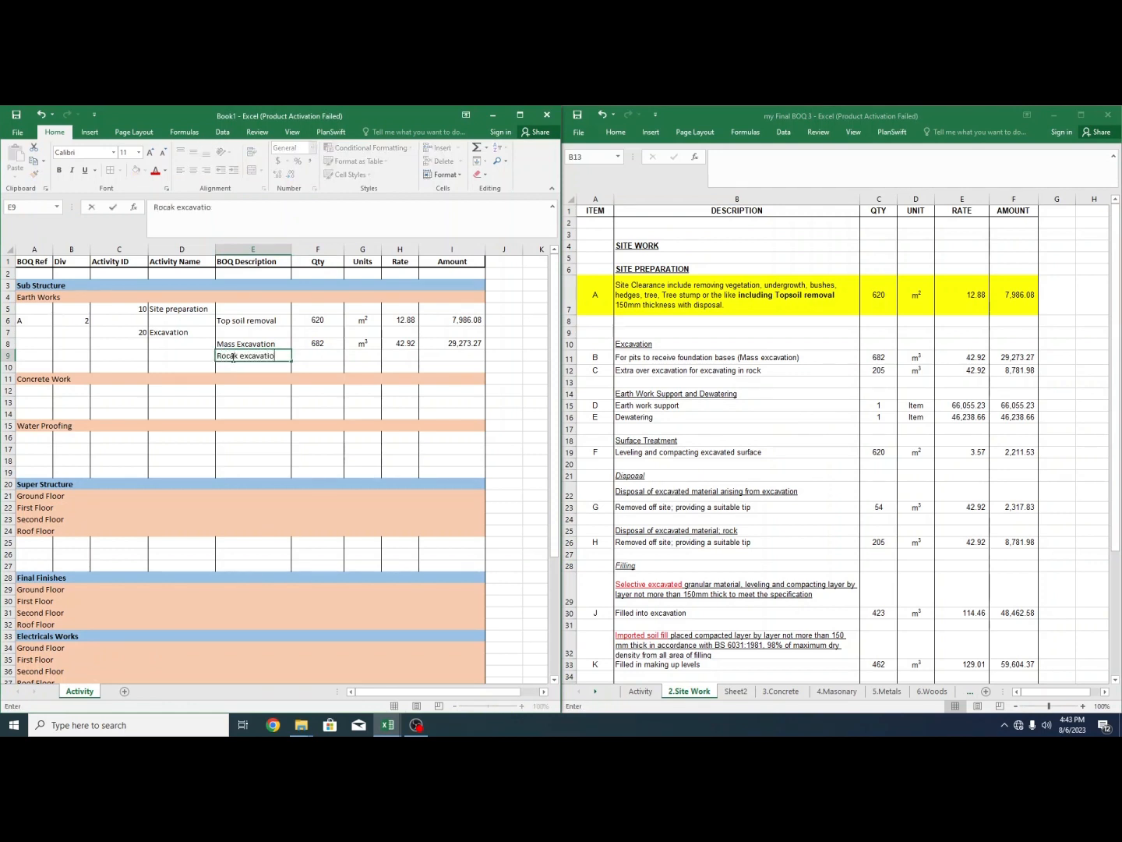
text(n)
- Copy item C's quantity, unit, rate and amount from the 2.Site Work sheet into F9:I9 of the Activity sheet
click(720, 419)
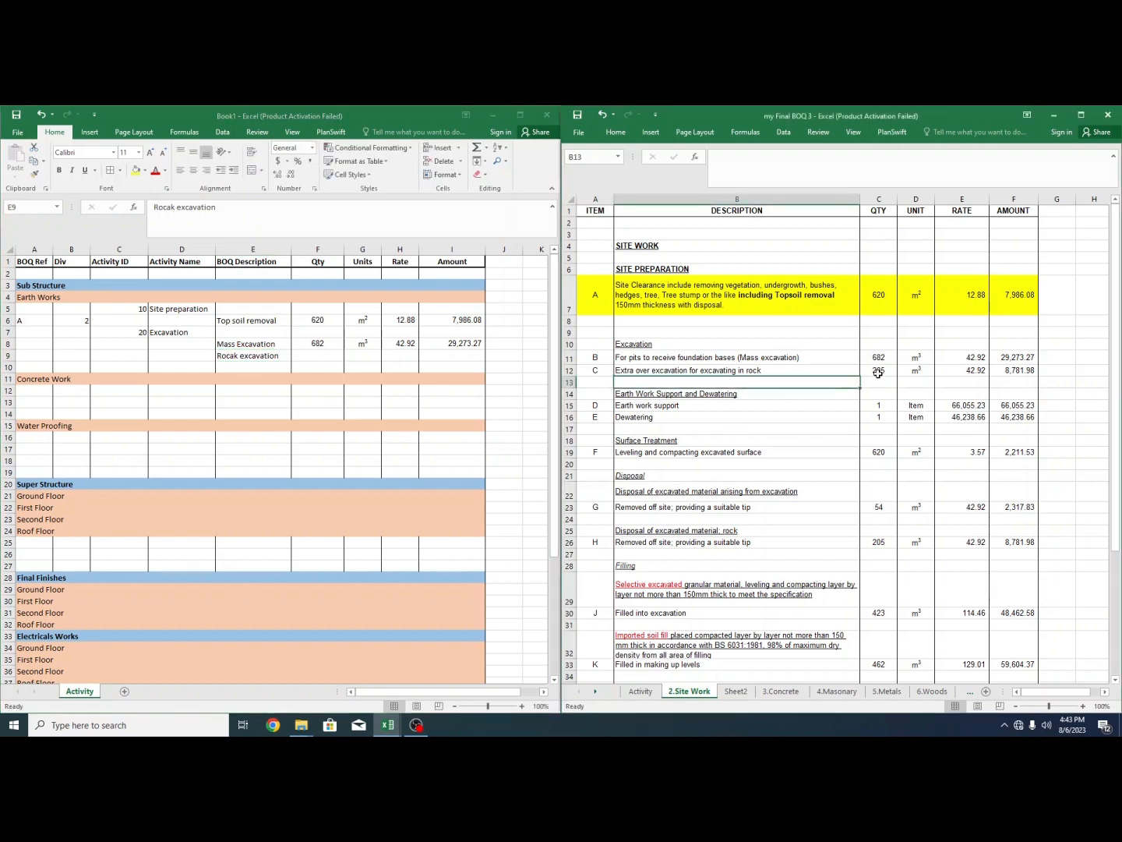
drag(880, 372, 1014, 370)
key(ctrl+c)
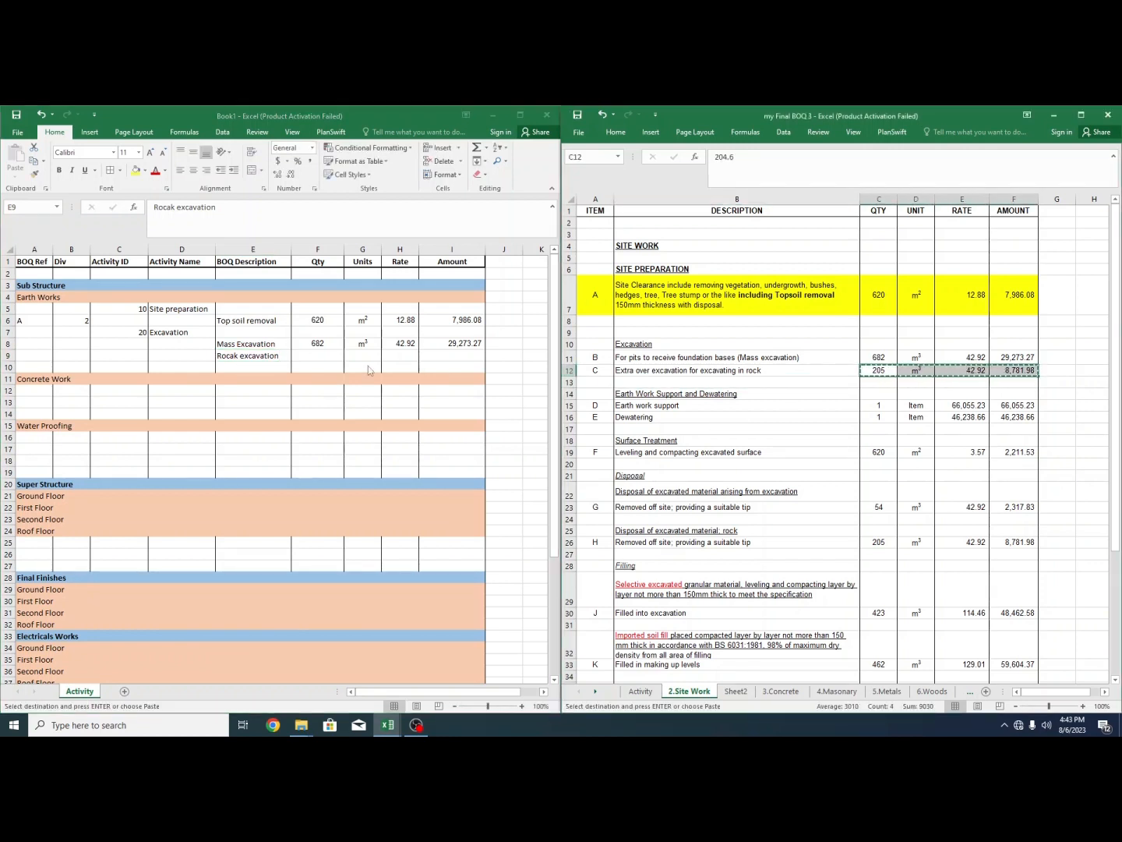
click(314, 355)
key(ctrl+v)
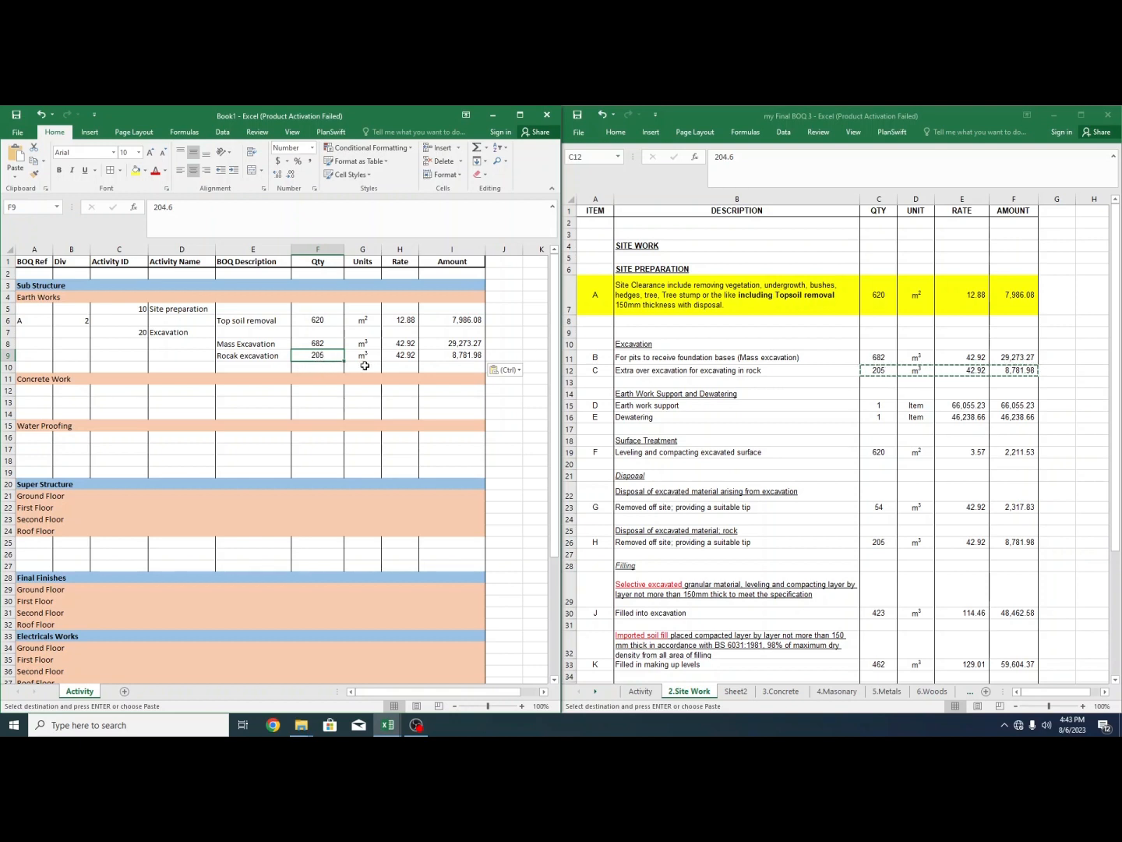
- Correct the spelling of the BOQ description in E9 to Rock excavation
double_click(238, 355)
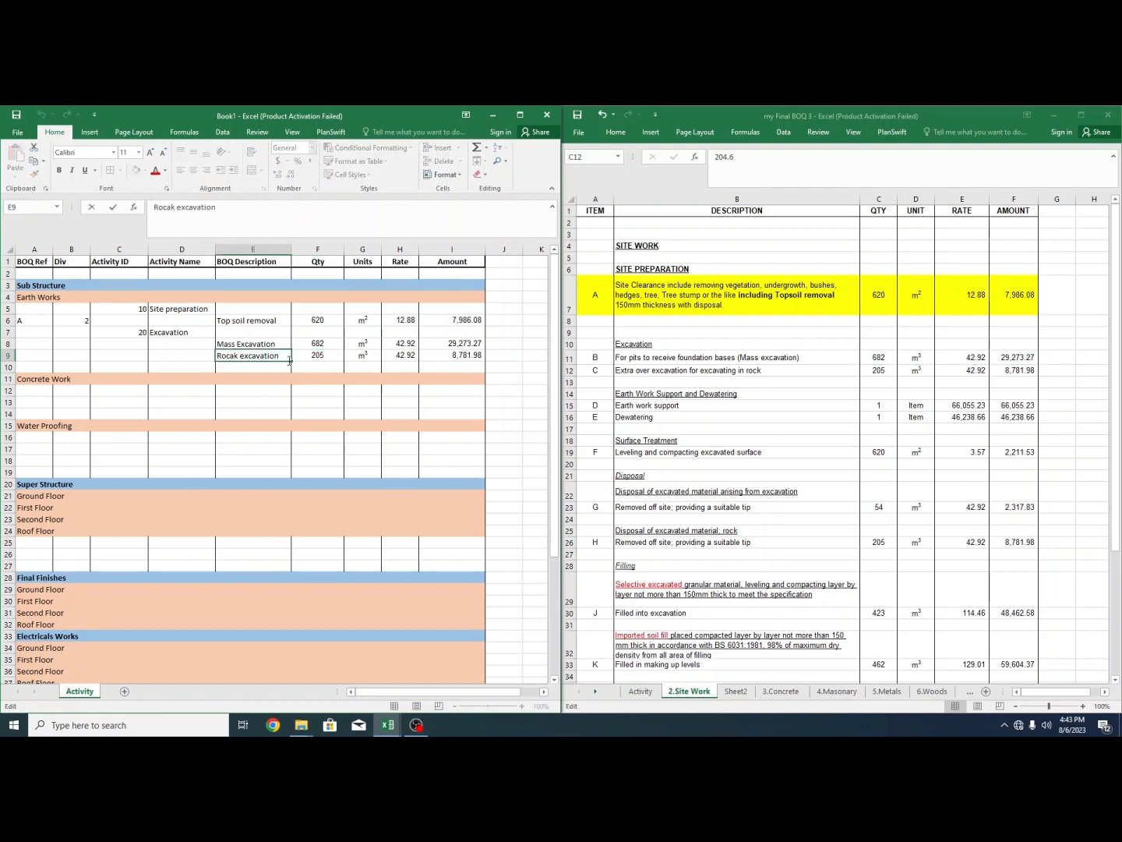
key(BackSpace)
key(BackSpace)
text(k)
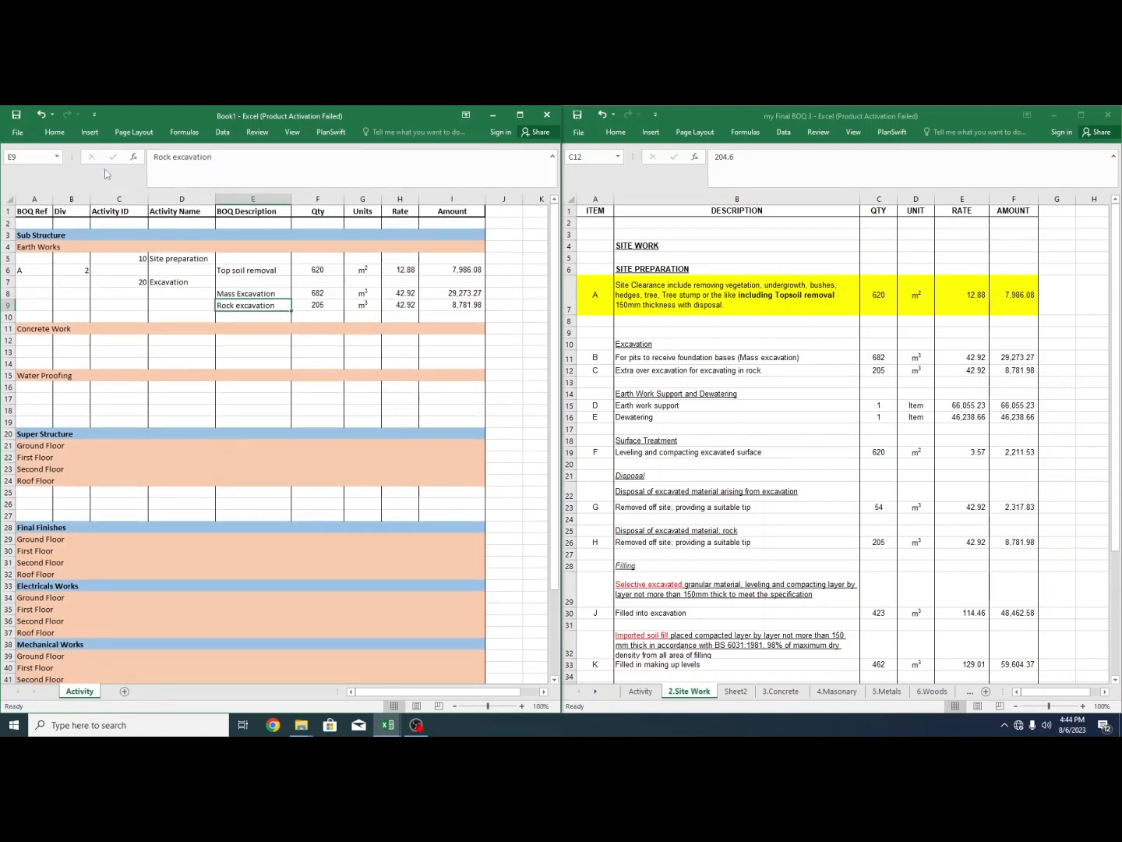
- Center the contents of the BOQ Ref, Div and Activity ID columns, A to C, horizontally
click(33, 199)
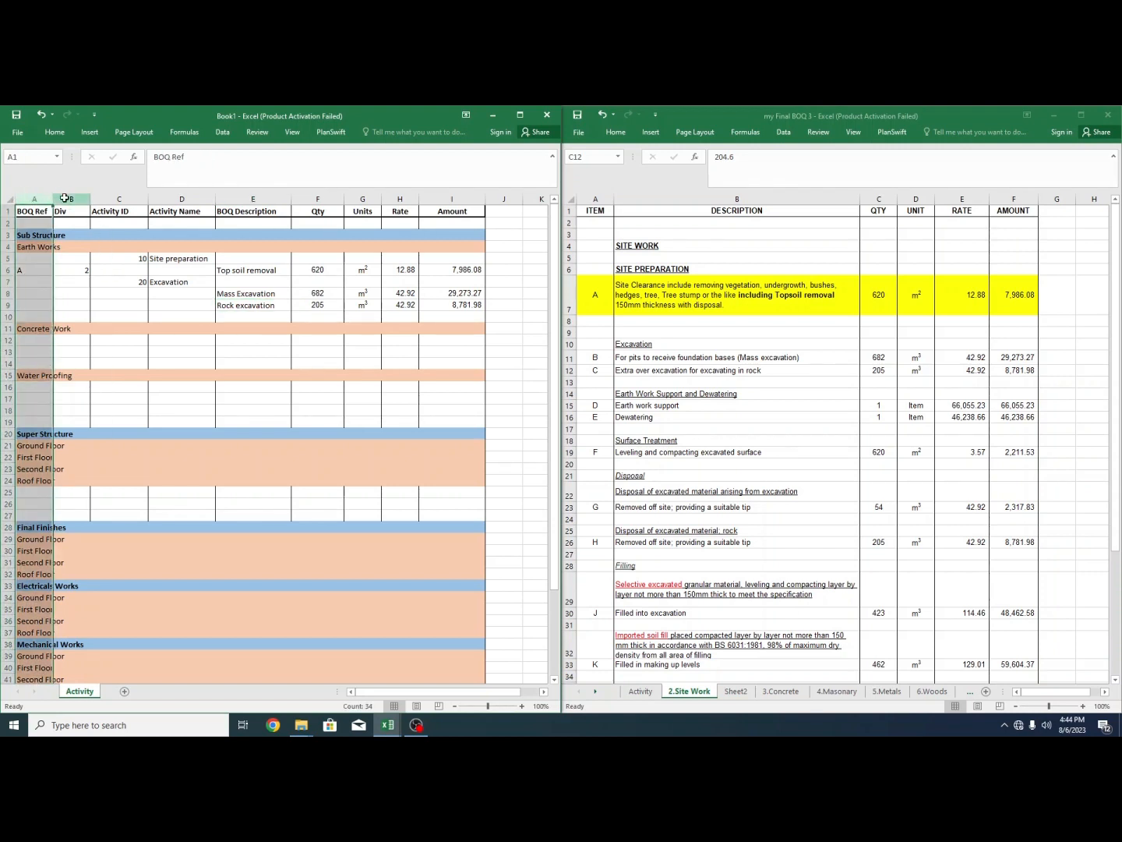
ctrl+click(73, 199)
ctrl+click(118, 198)
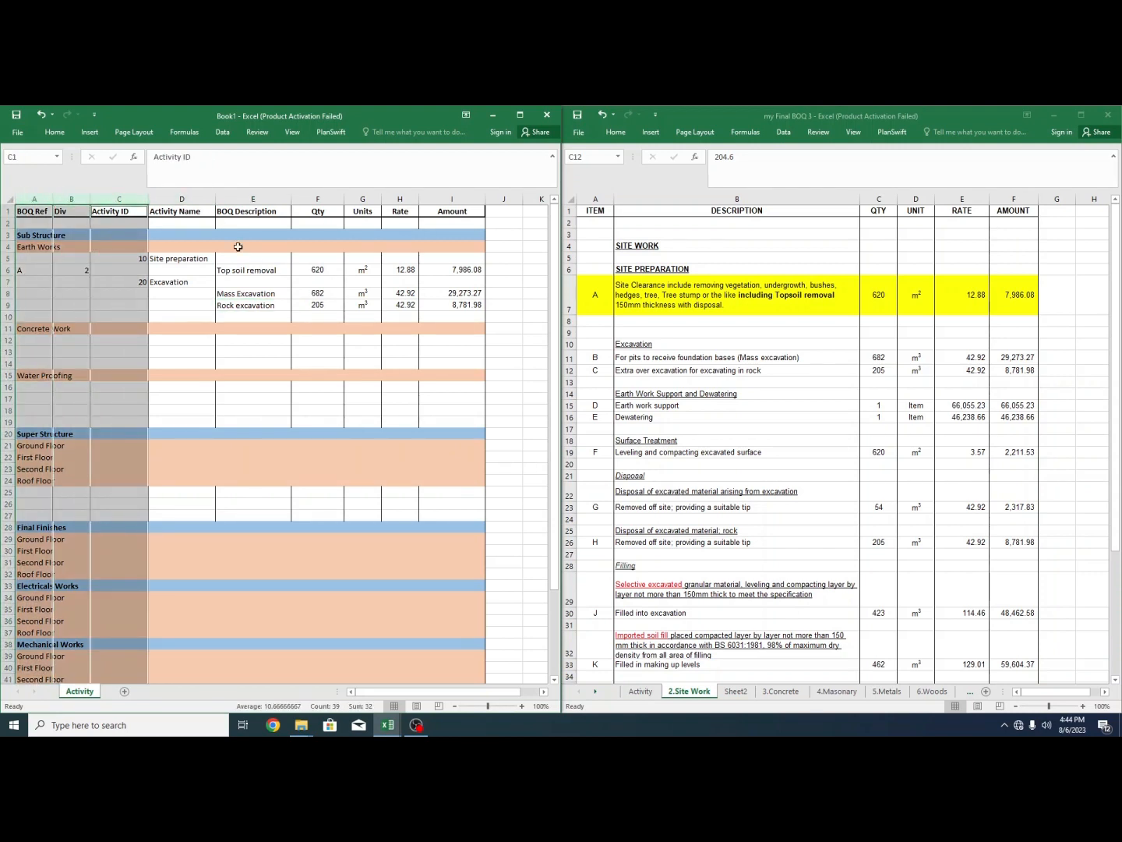
click(54, 131)
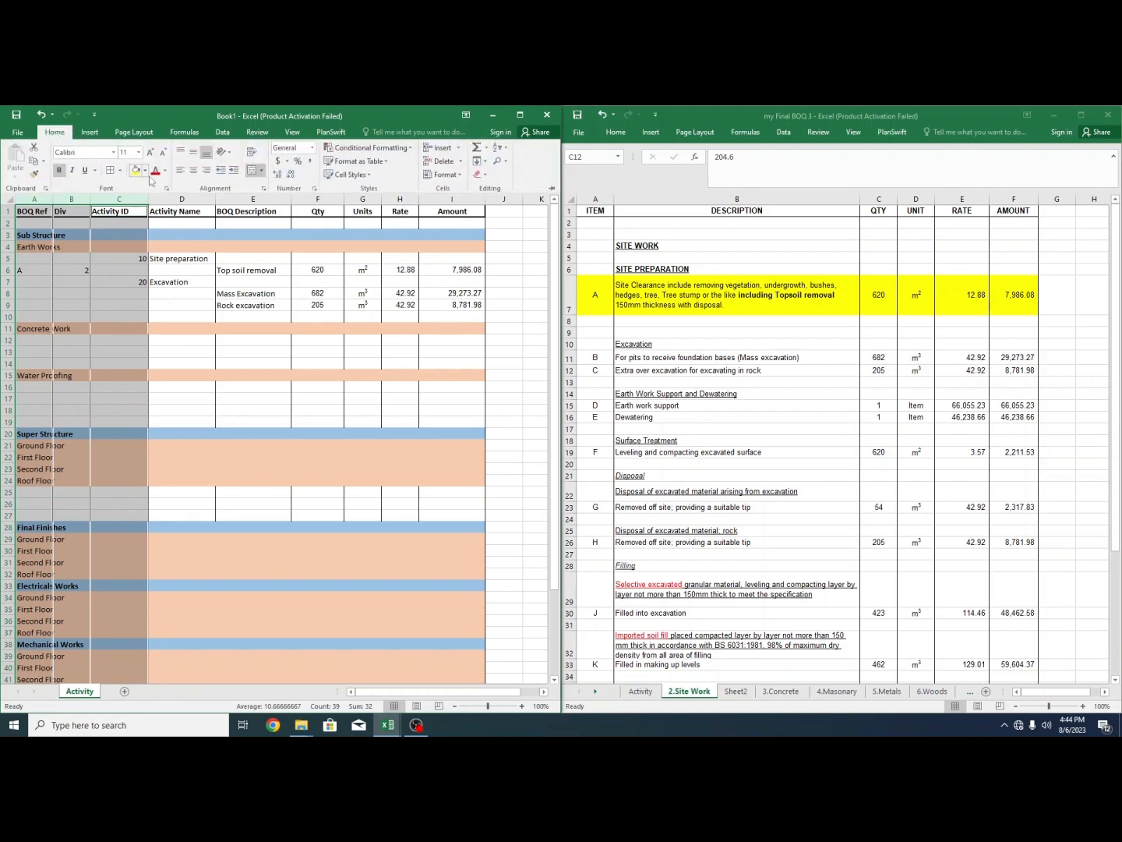
click(194, 170)
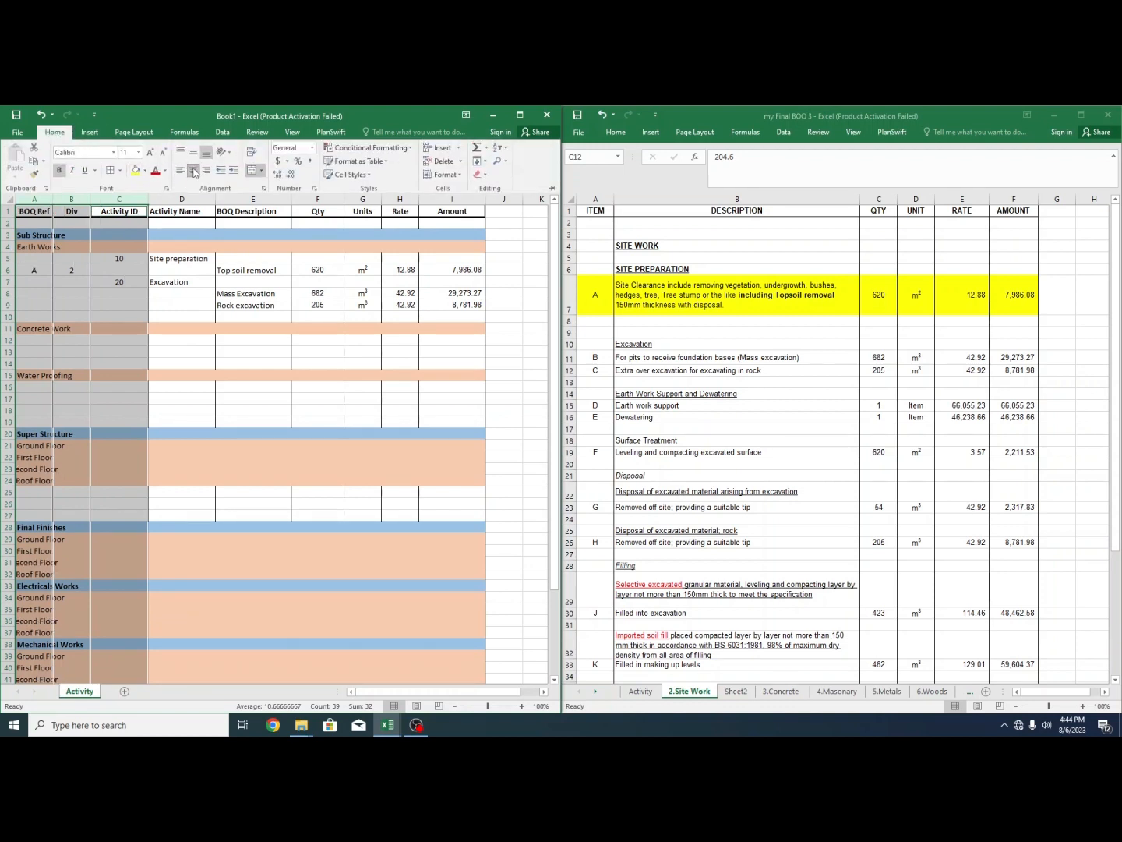
click(125, 309)
click(152, 306)
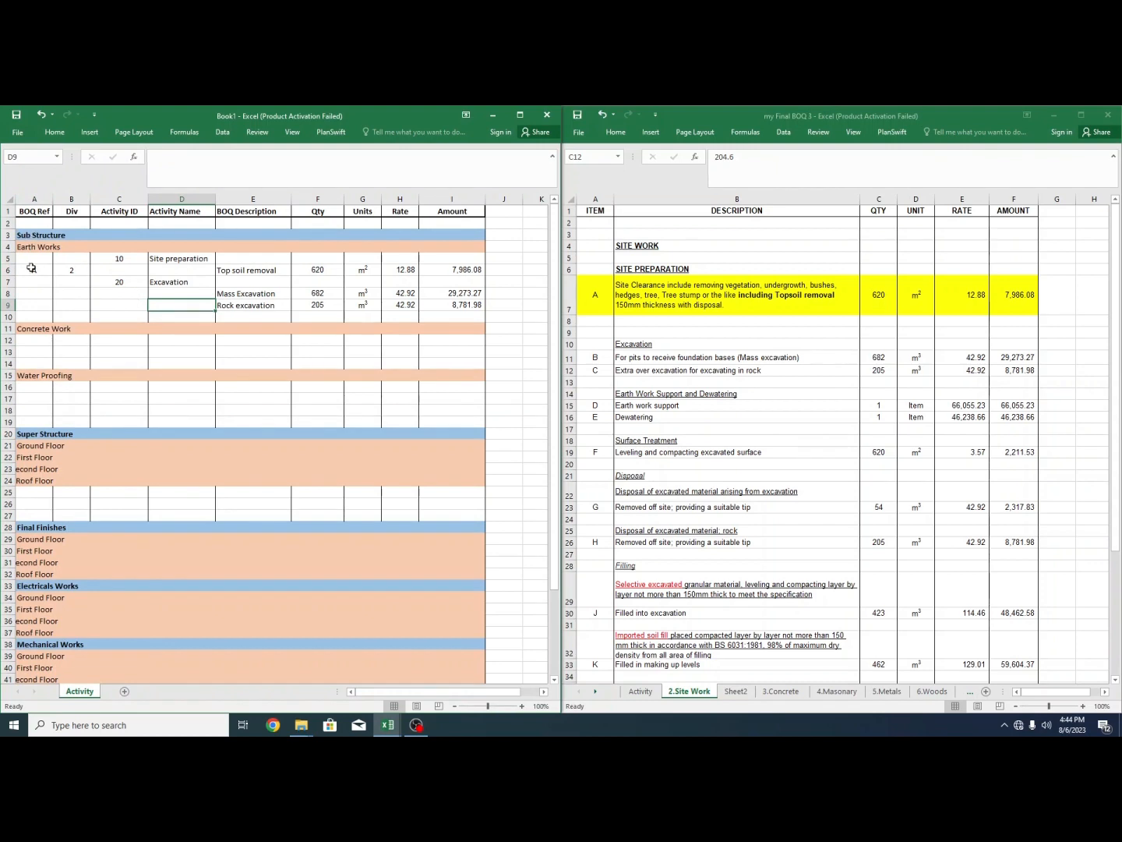
- Fill the Site preparation row, A5:I5, with a light gold theme colour
drag(31, 256, 449, 257)
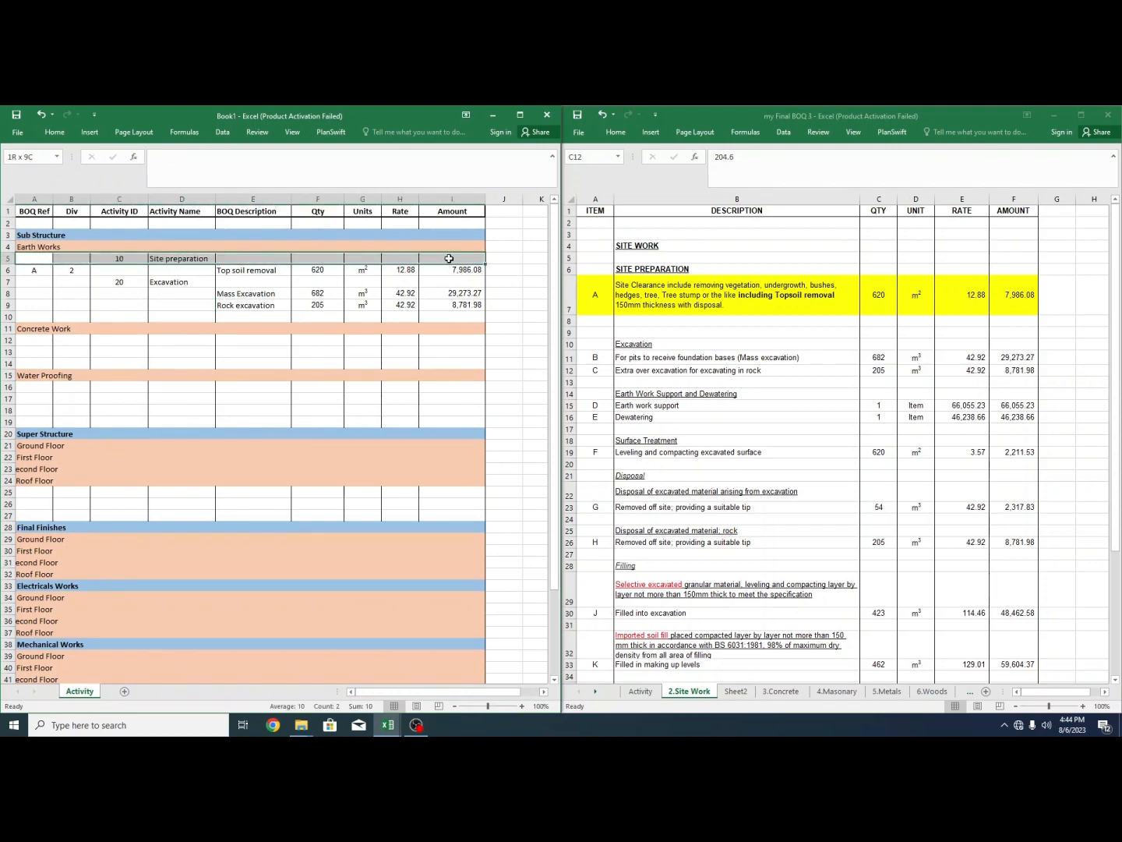
click(55, 132)
click(143, 170)
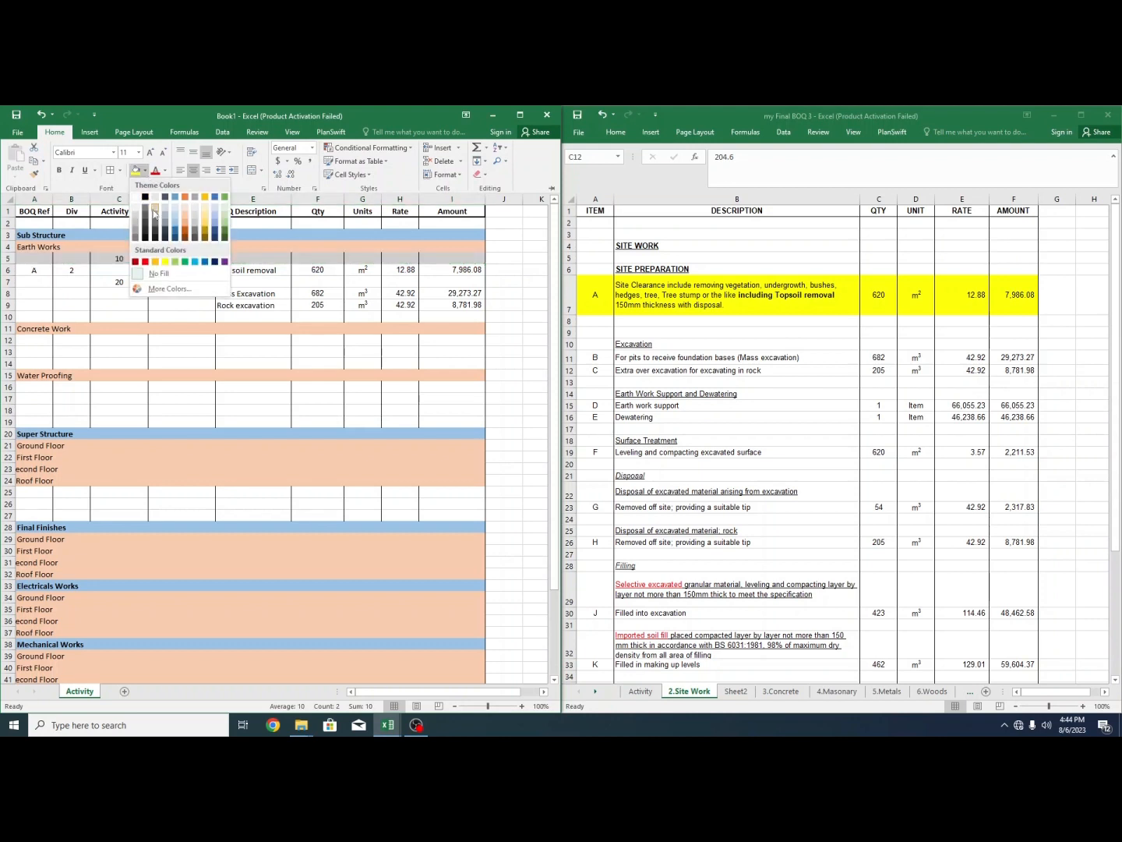
click(203, 223)
click(173, 289)
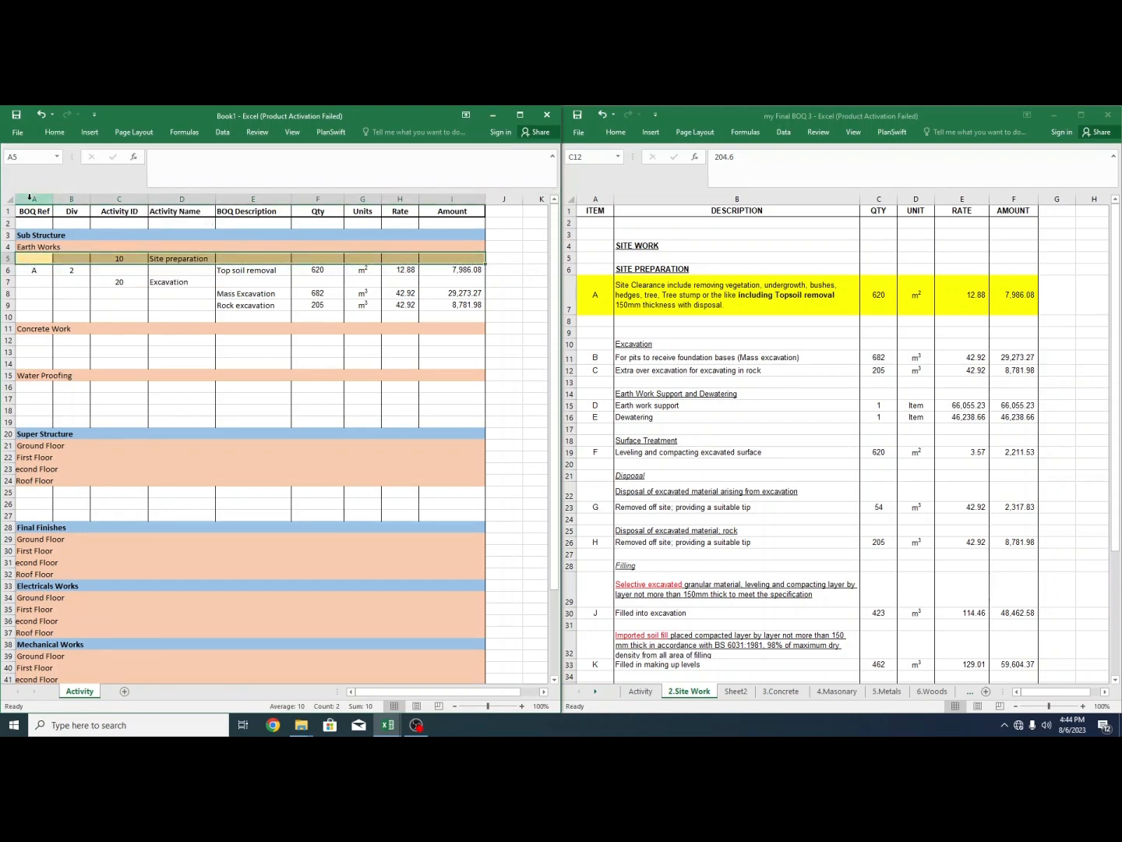
- Apply the Site preparation row's formatting to the Excavation row, A7:I7, with Format Painter
click(56, 134)
click(552, 185)
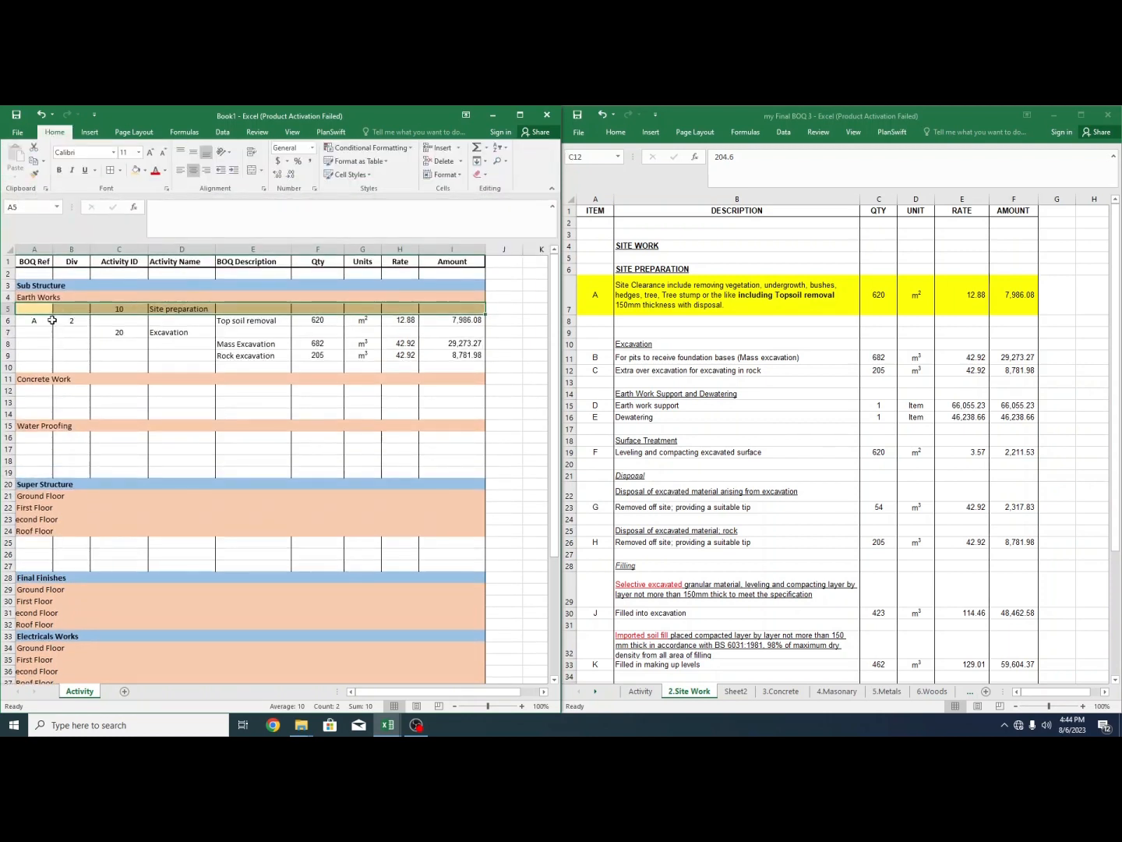
click(34, 173)
drag(24, 334, 467, 334)
click(243, 399)
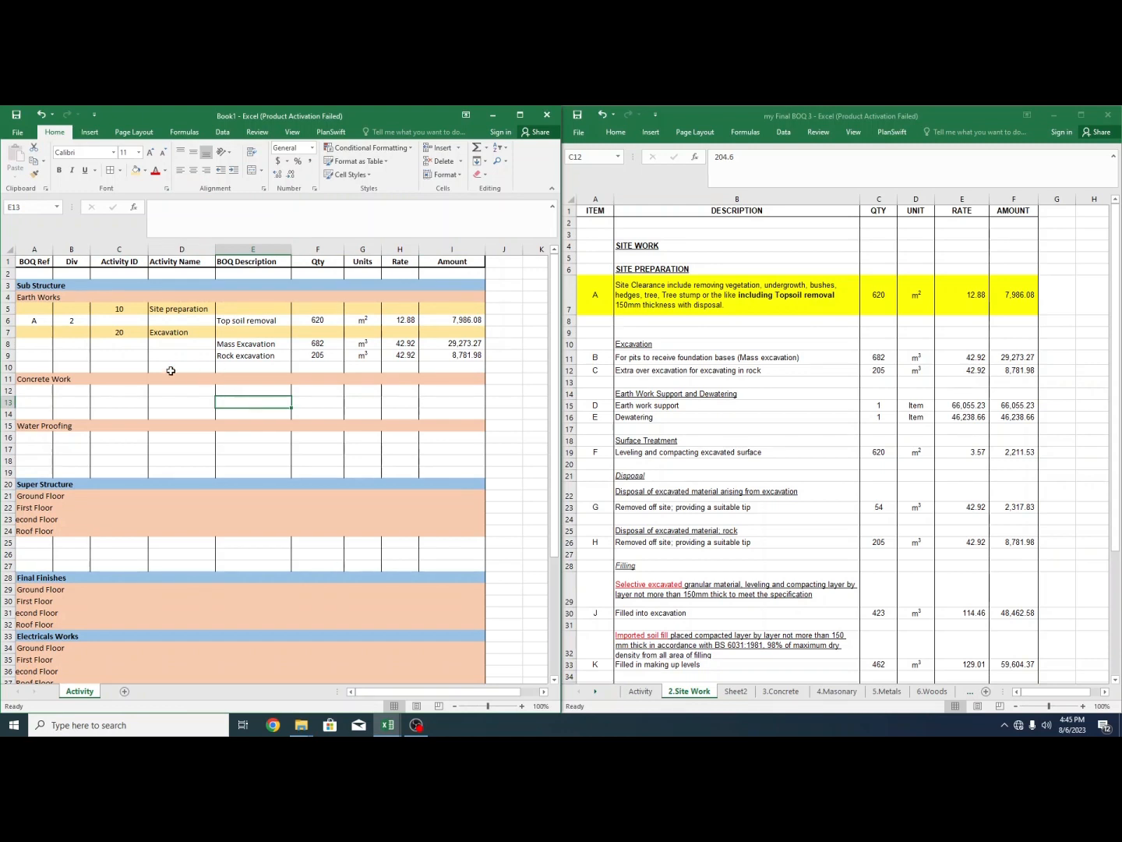
click(254, 347)
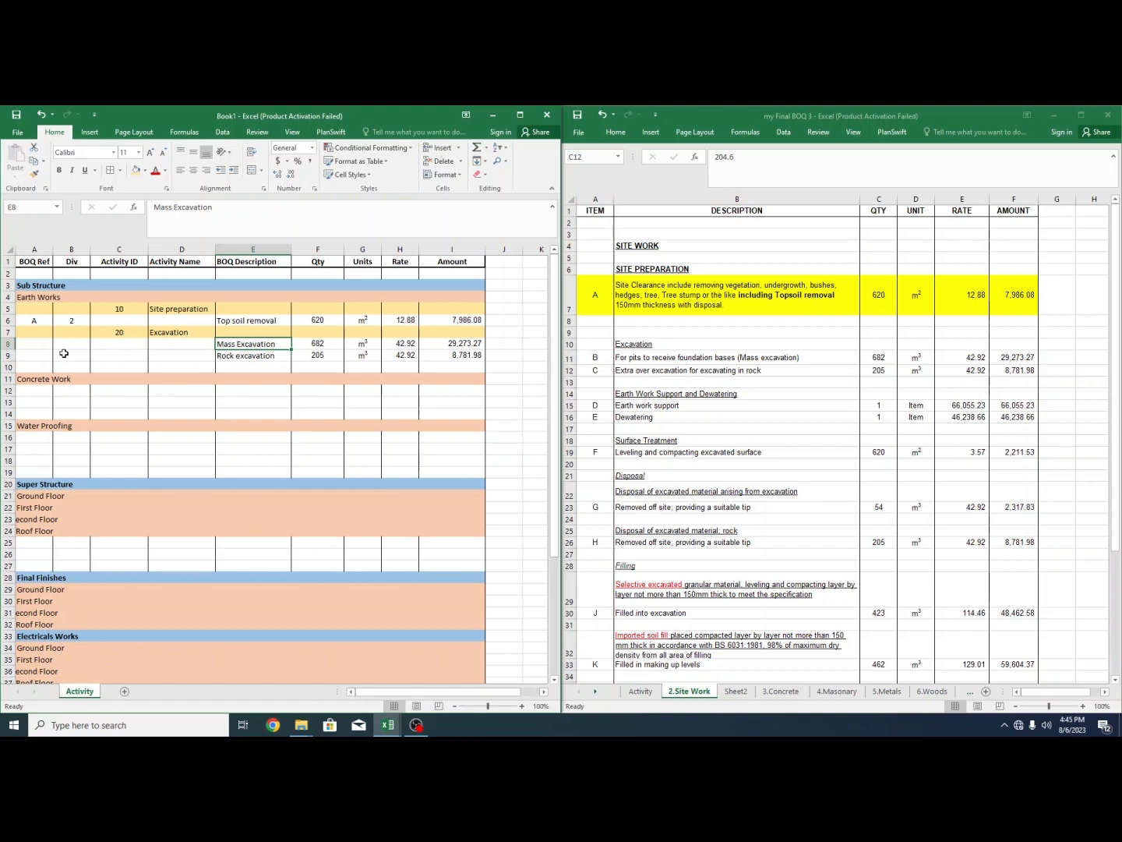
- Enter BOQ Ref B for the Mass Excavation row and C for the Rock excavation row
click(35, 343)
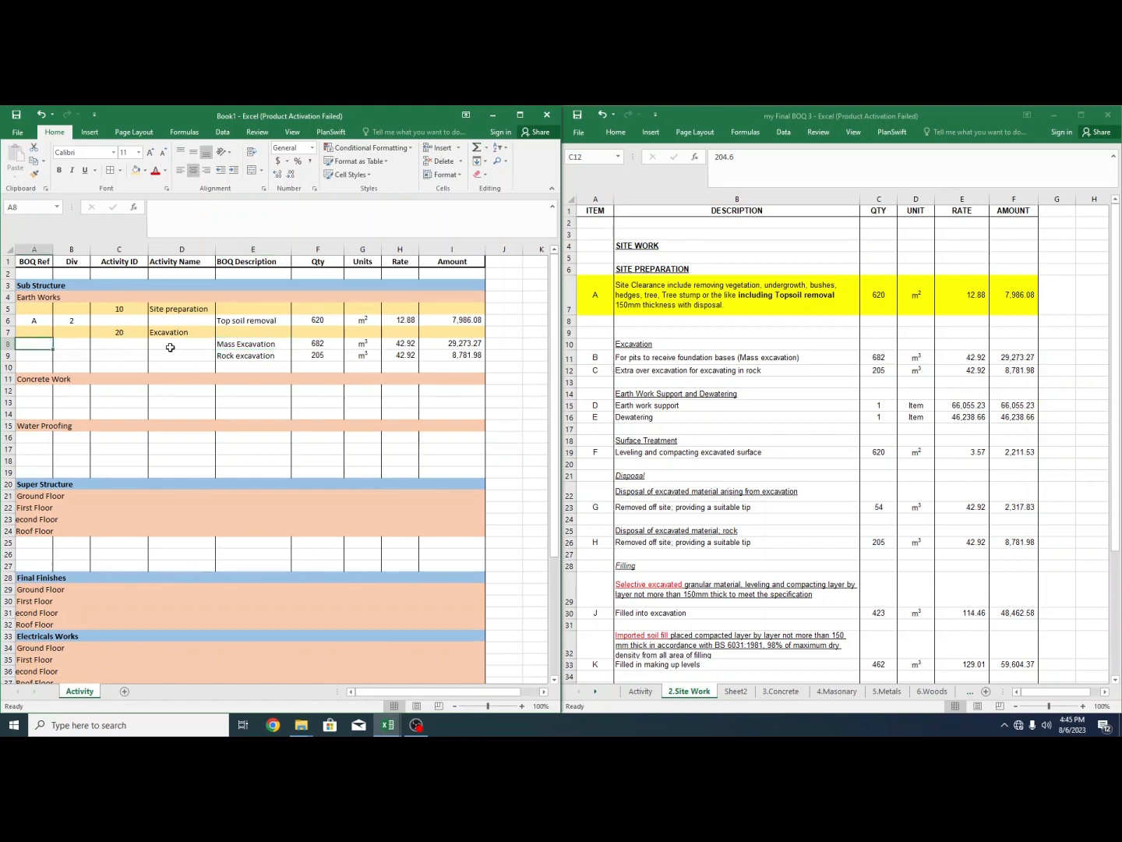
text(B)
click(38, 355)
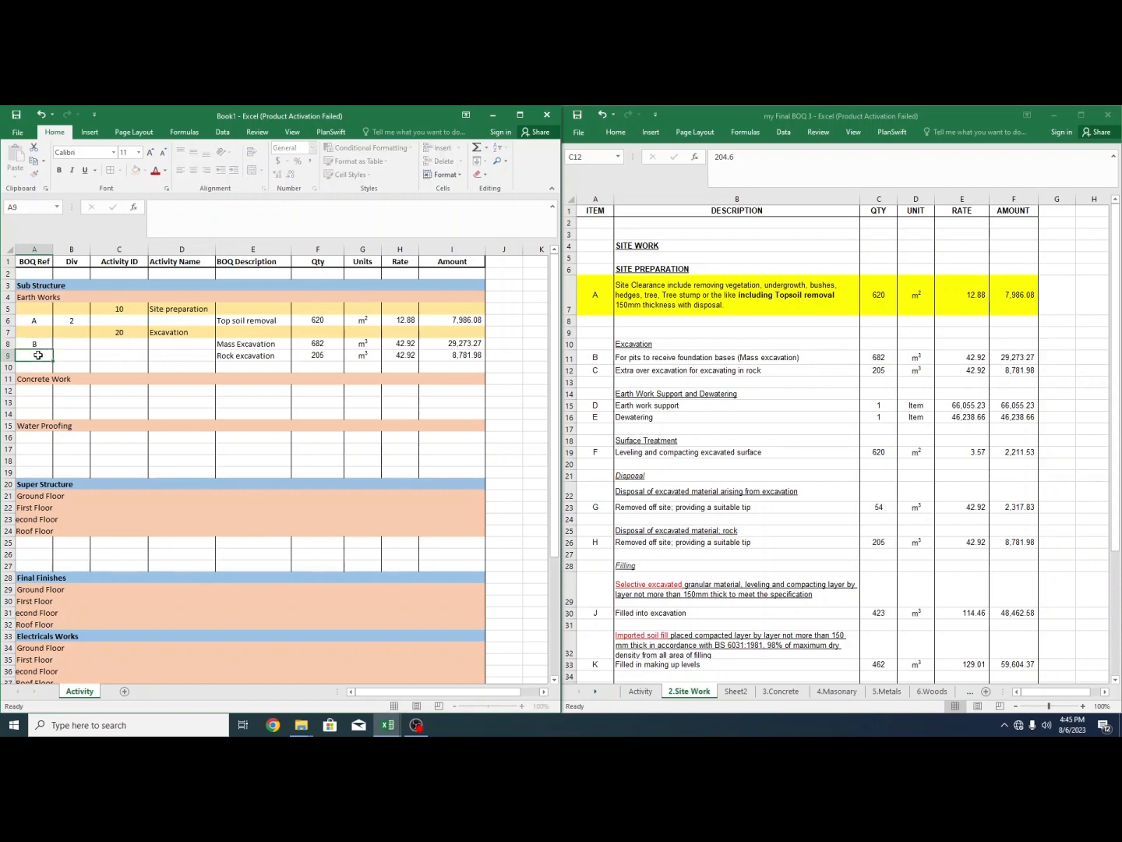
text(C)
click(102, 358)
- Copy the Div value 2 from the Top soil removal row to the Mass and Rock excavation rows, B8:B9
click(70, 321)
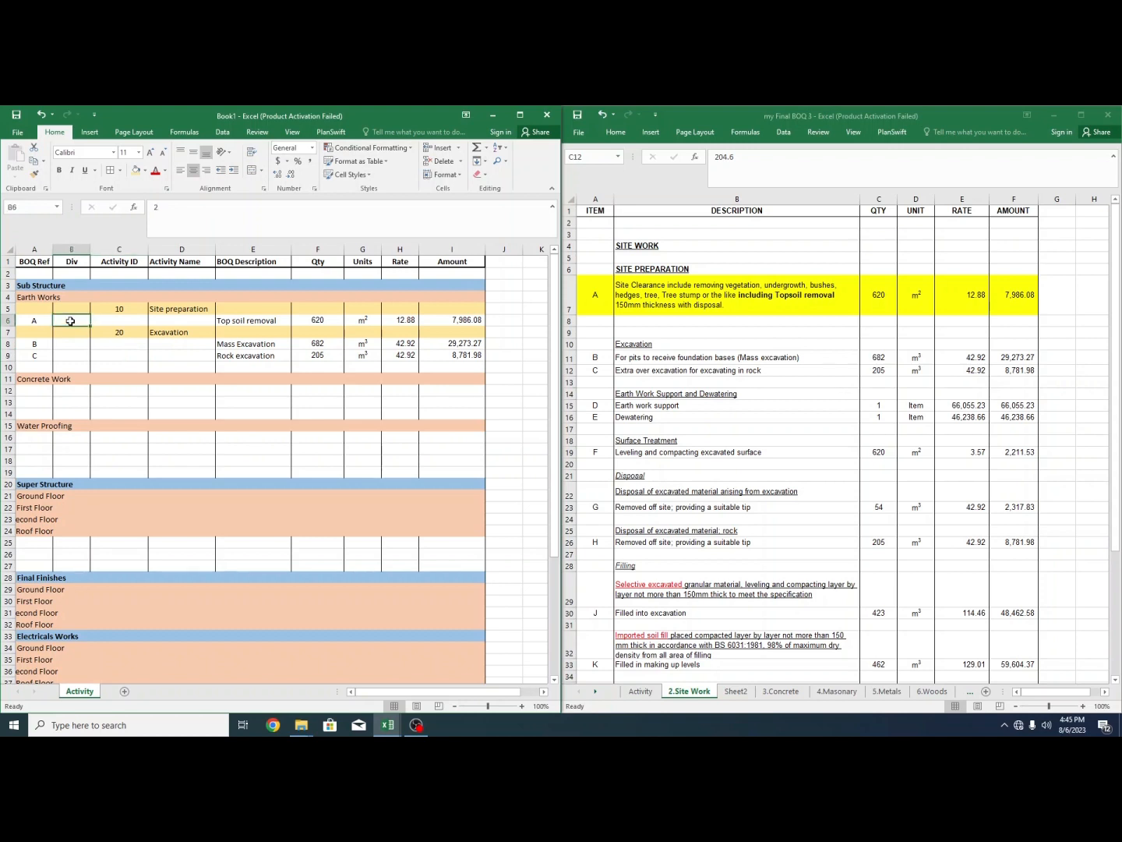
key(ctrl+c)
drag(71, 344, 75, 357)
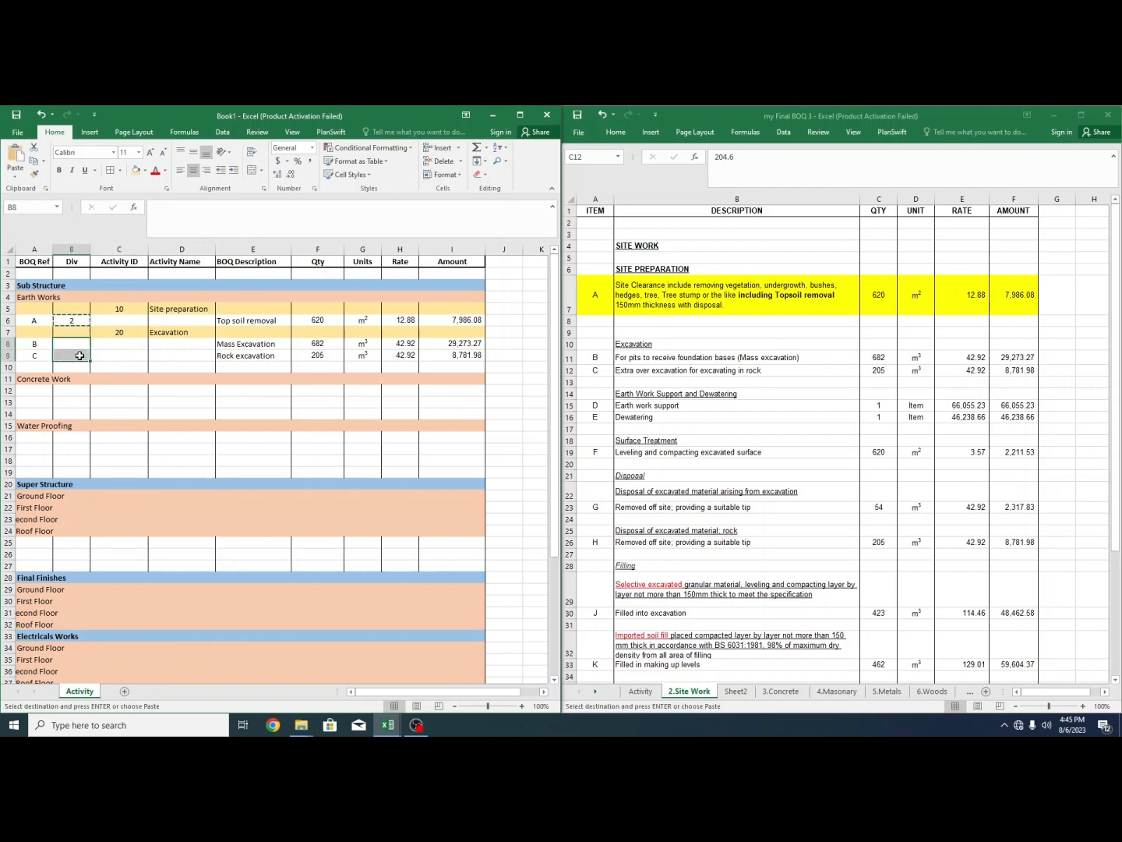
key(ctrl+v)
click(130, 358)
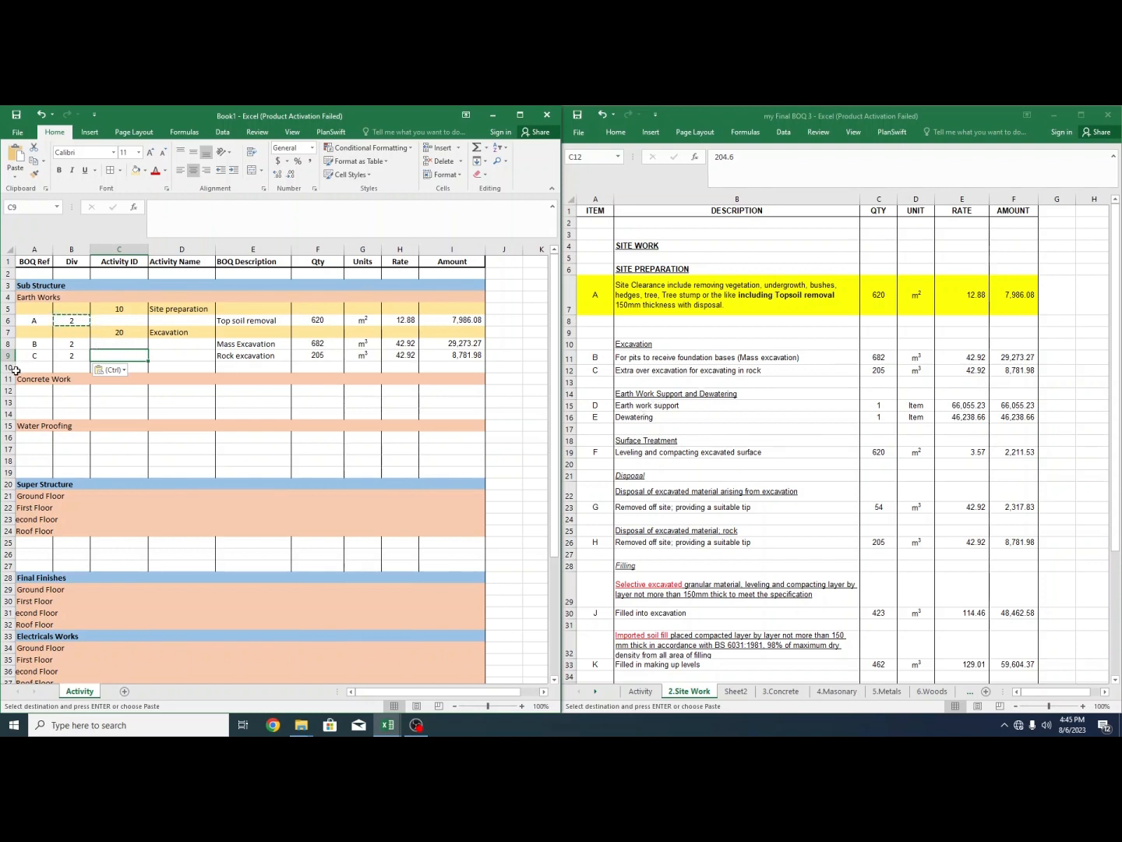
- Add activity 30, Earth work support and Dewatering, in row 10 and widen the Activity Name column to fit its text
click(42, 369)
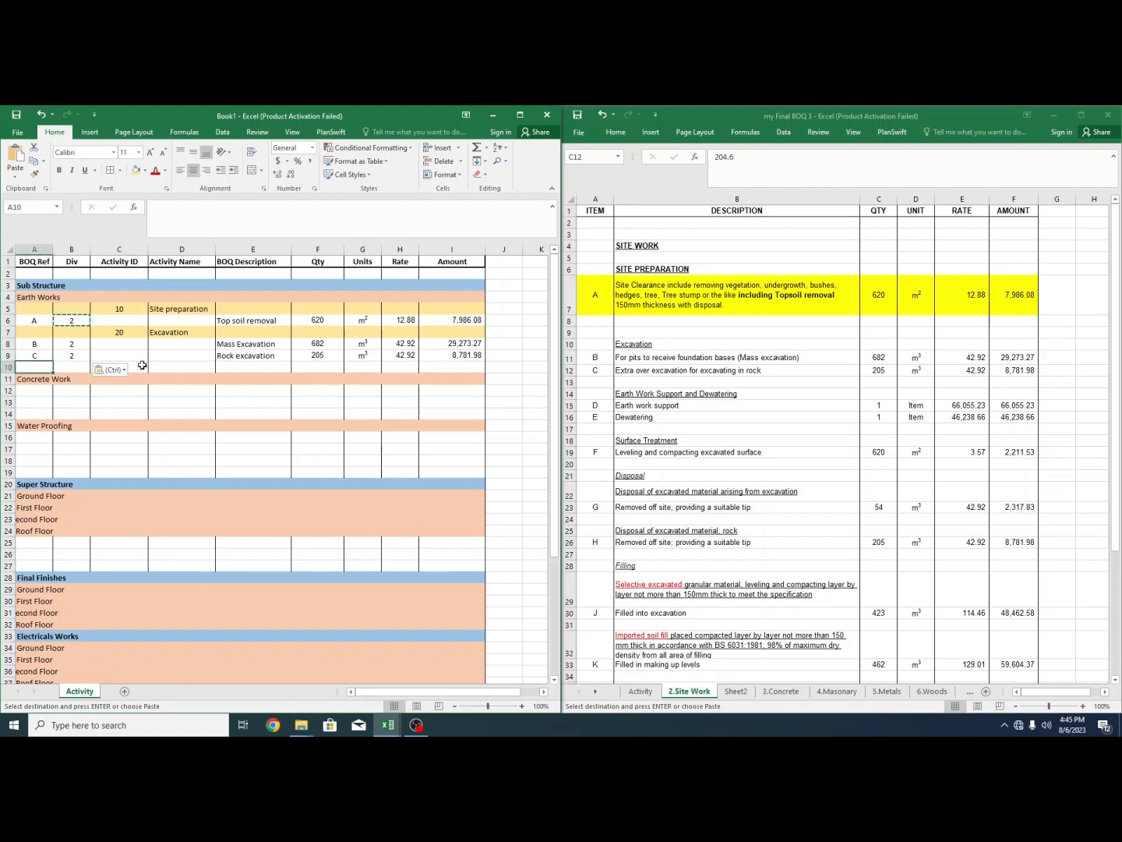
click(139, 367)
text(30)
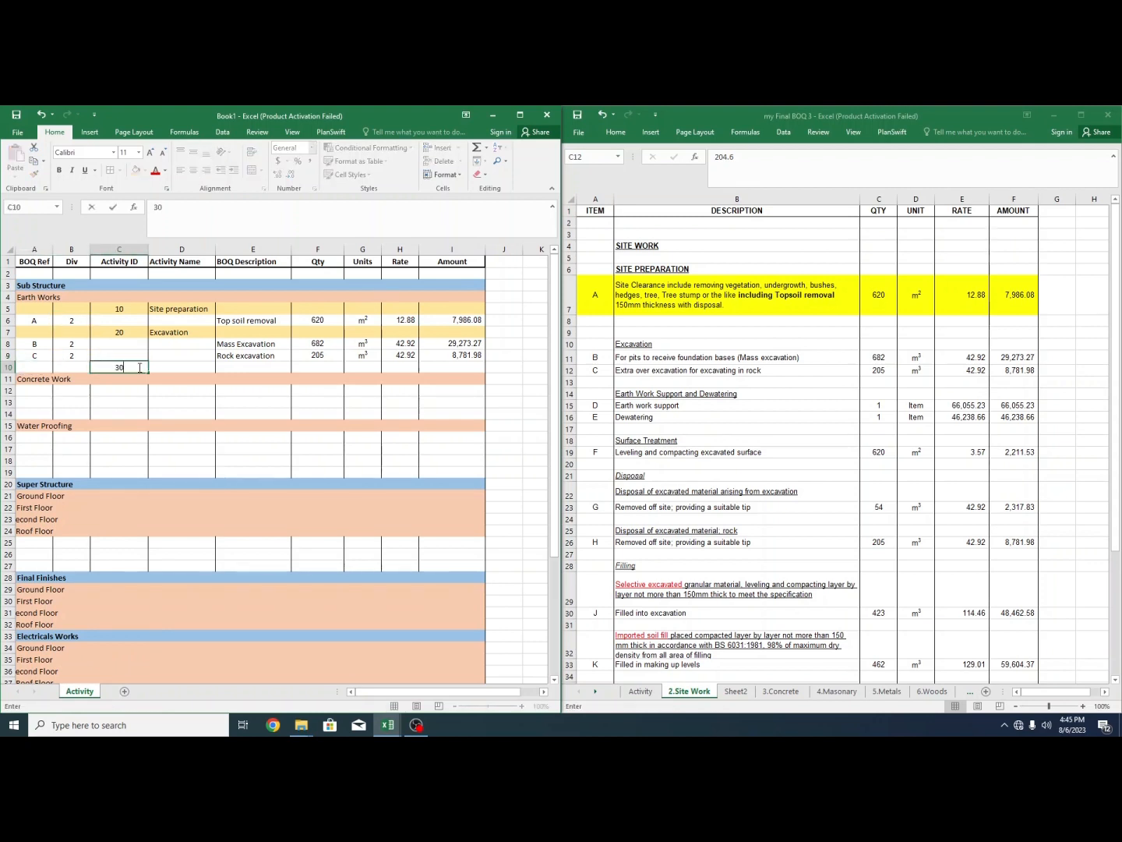
click(166, 368)
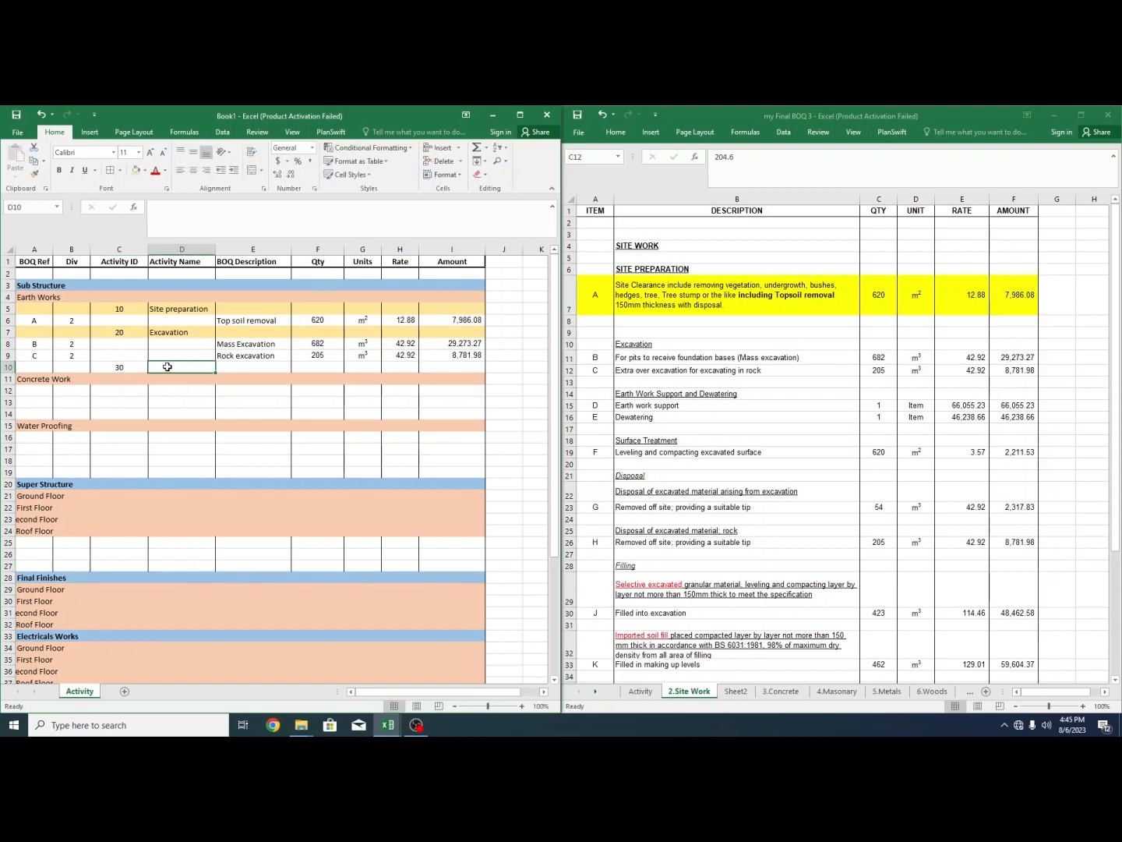
text(Earth)
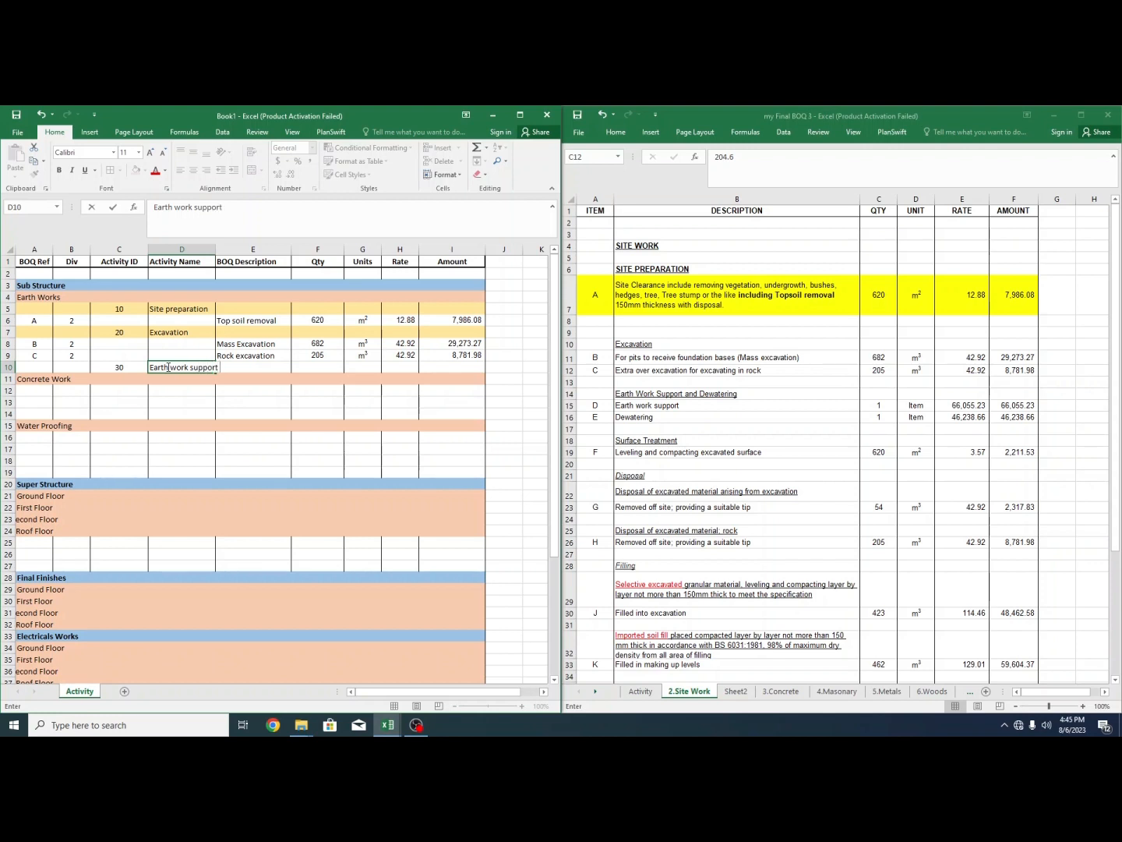
text(work support and Dewatering)
click(251, 402)
double_click(216, 249)
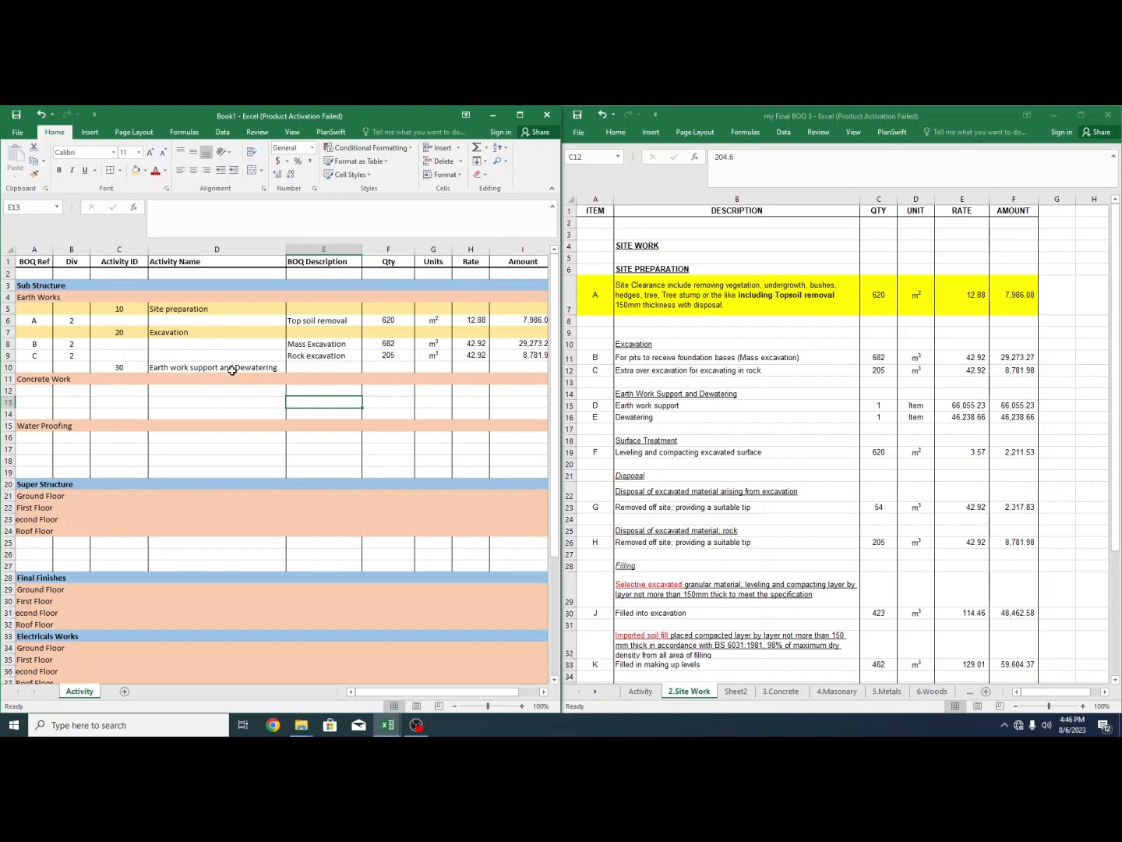
- Apply the Excavation row's formatting to the Earth work support and Dewatering row, A10:I10, with Format Painter
drag(31, 368, 517, 372)
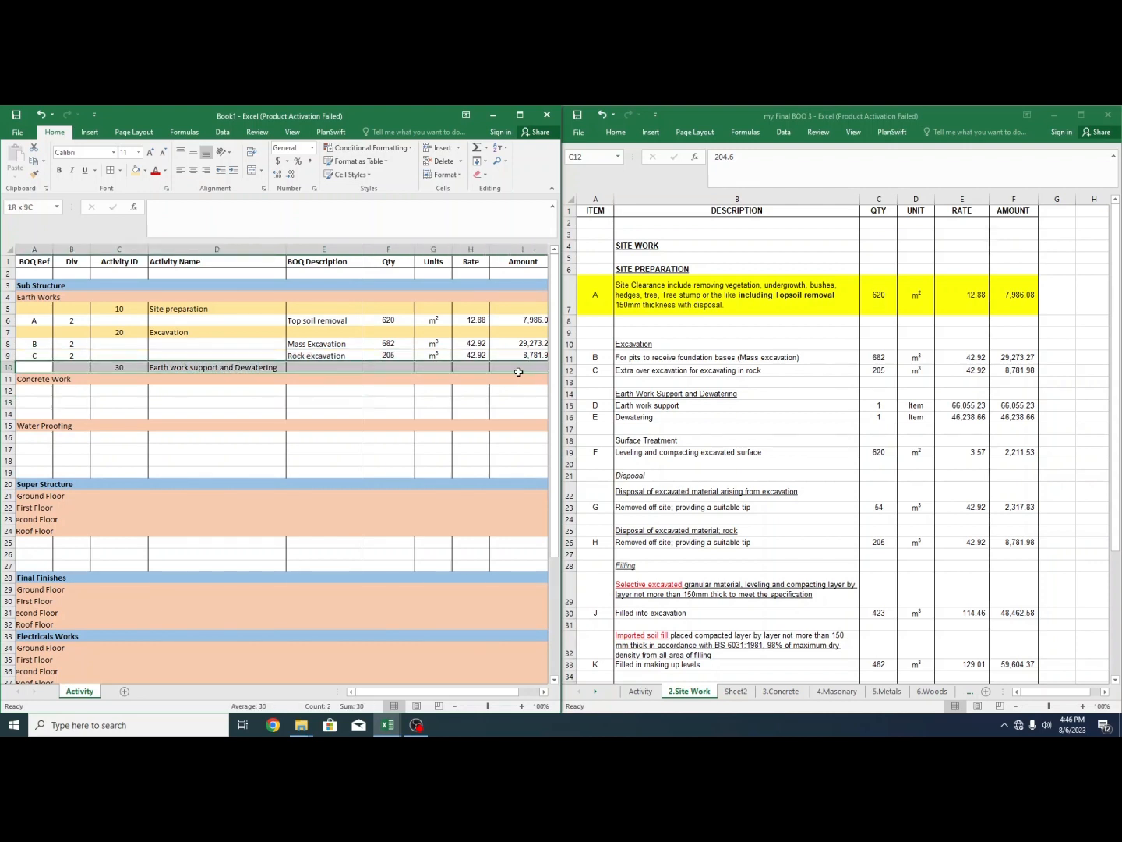
drag(36, 334, 531, 337)
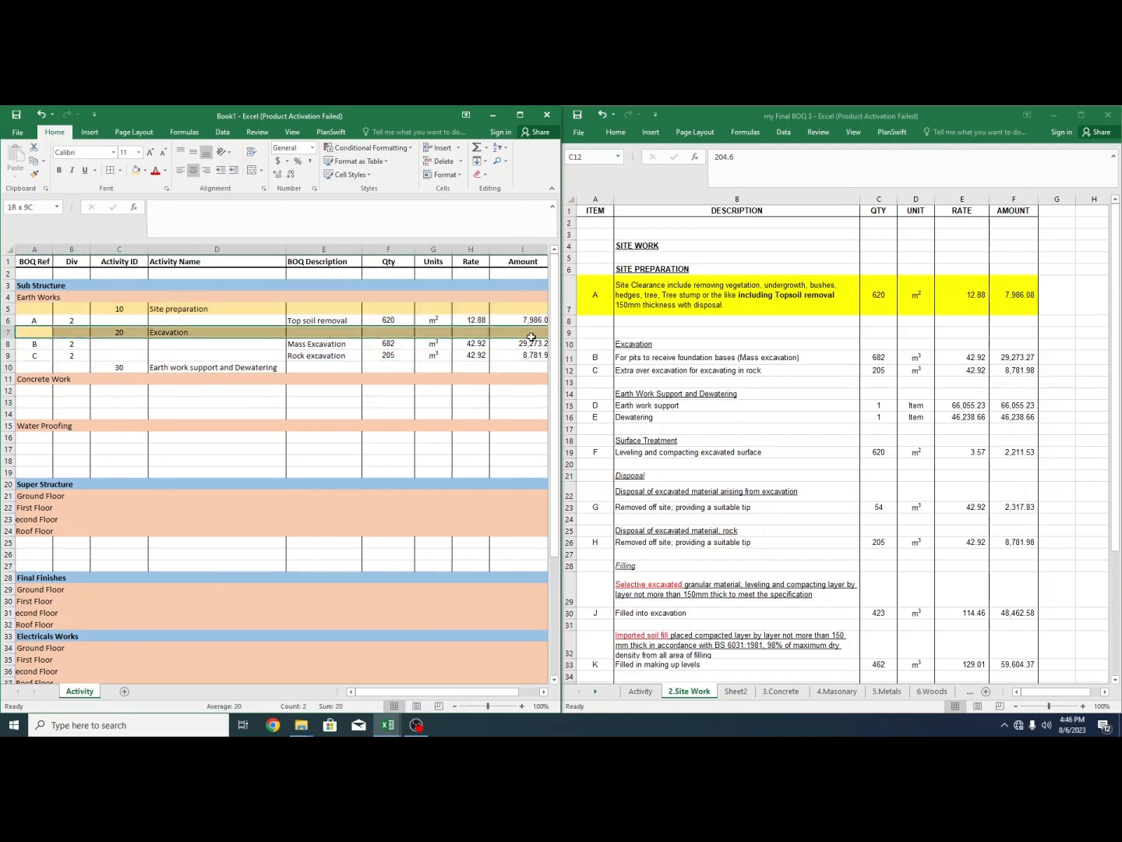
click(34, 173)
drag(38, 368, 537, 367)
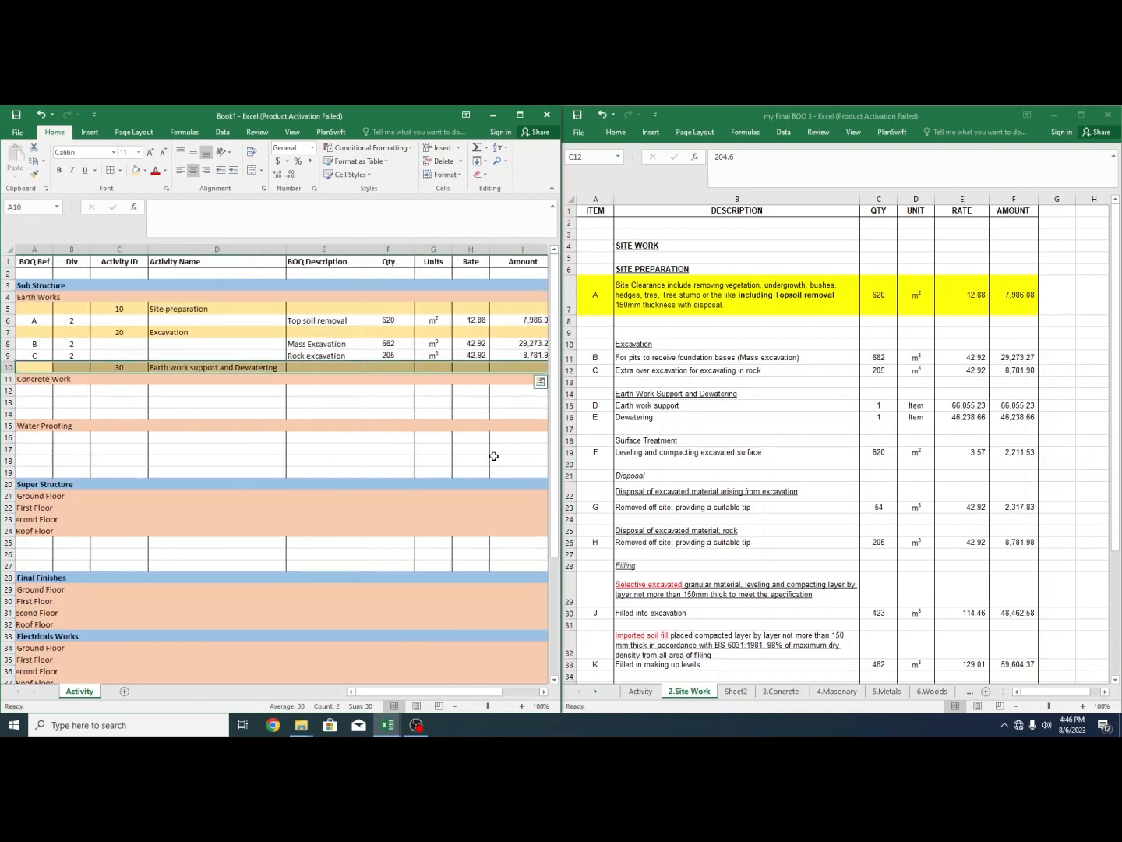
click(242, 412)
click(38, 368)
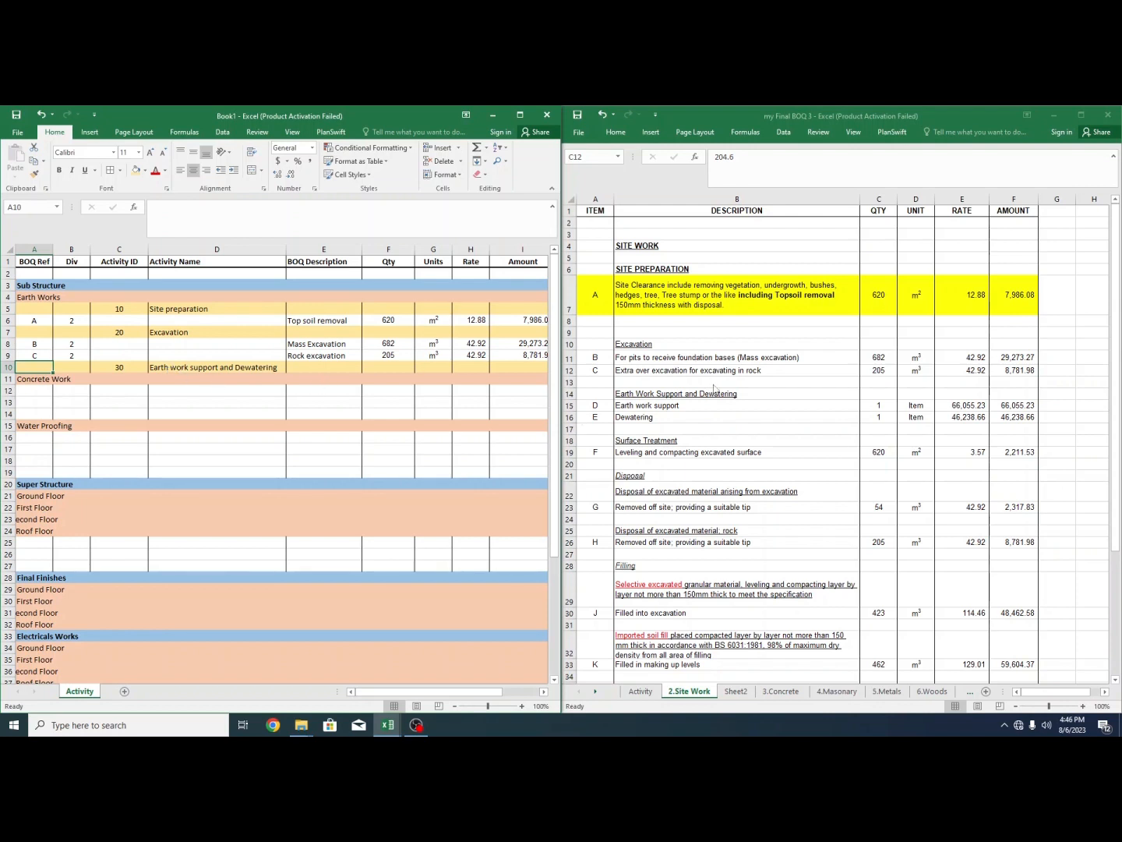
- In the my Final BOQ 3 workbook, fill excavation items B and C, A11:F12, with light gold
click(746, 418)
drag(595, 355, 1018, 370)
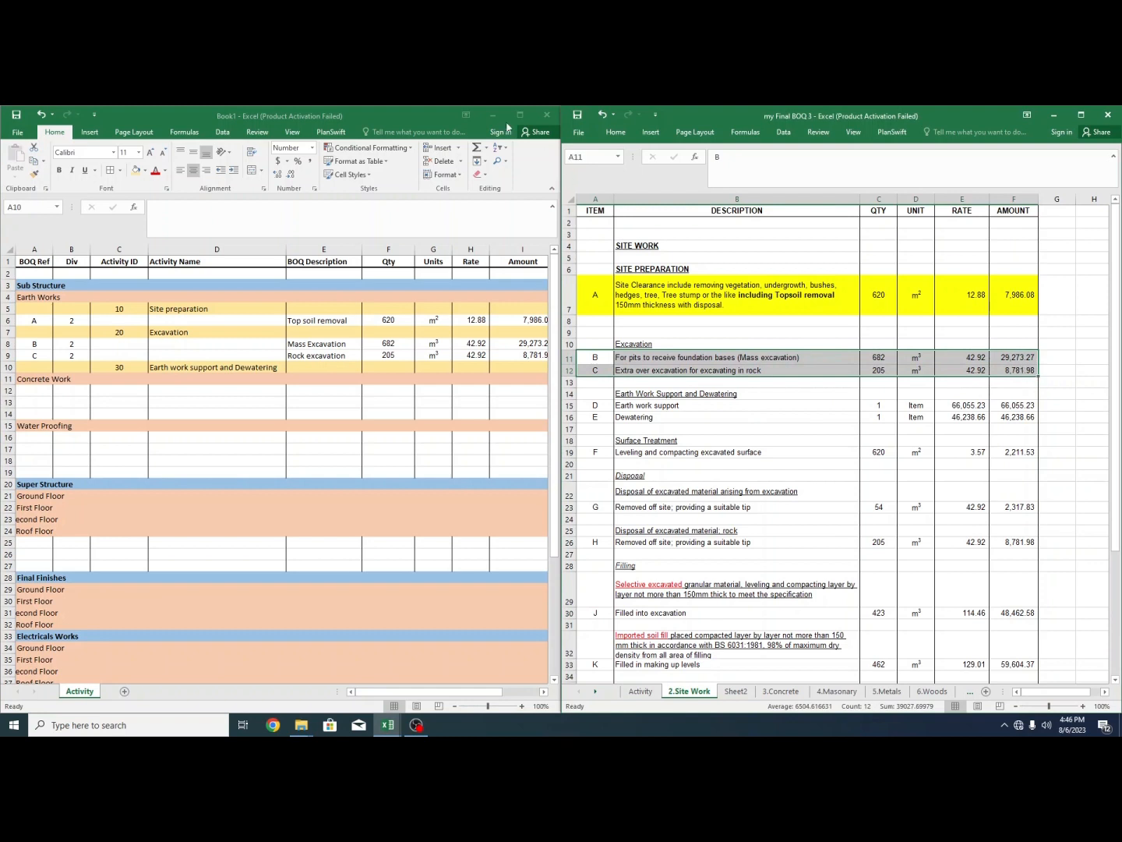
click(615, 131)
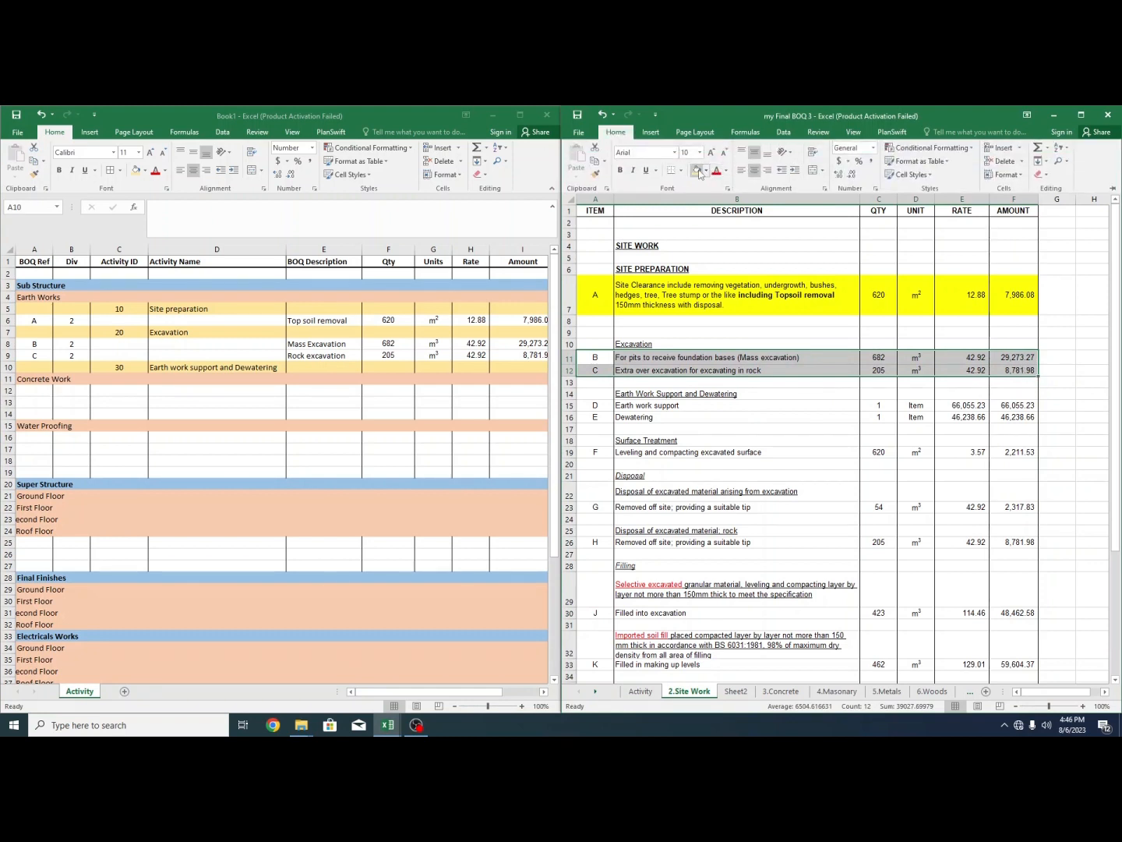
click(697, 170)
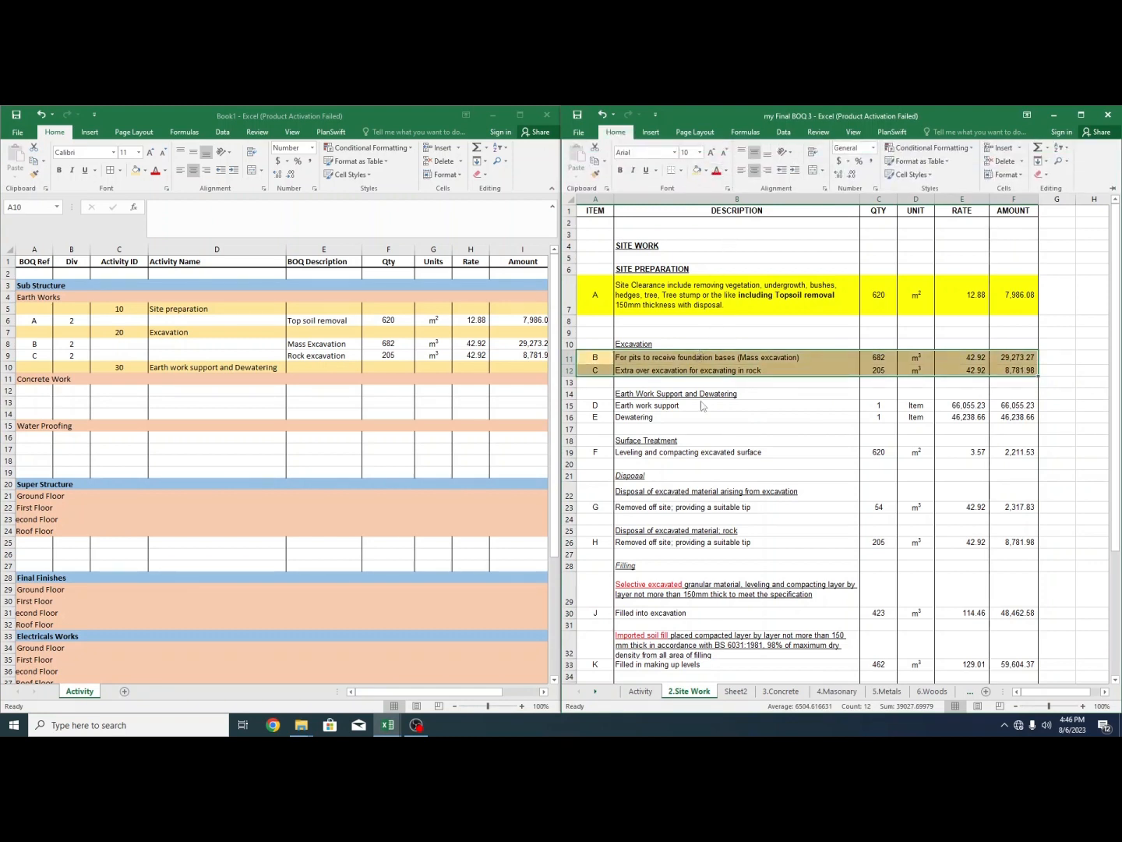
click(641, 410)
click(640, 406)
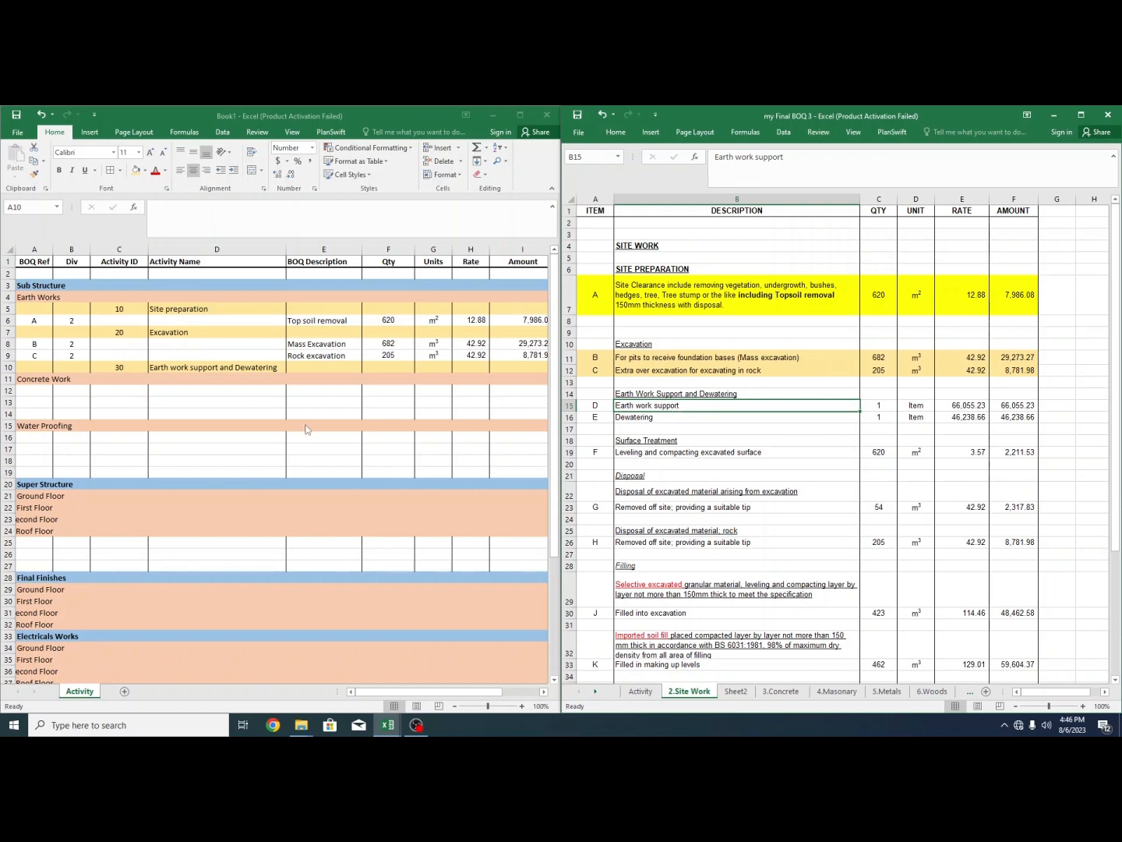
- In the Activity sheet, insert four blank rows above Concrete Work by inserting copies of the two empty rows below it twice
click(21, 378)
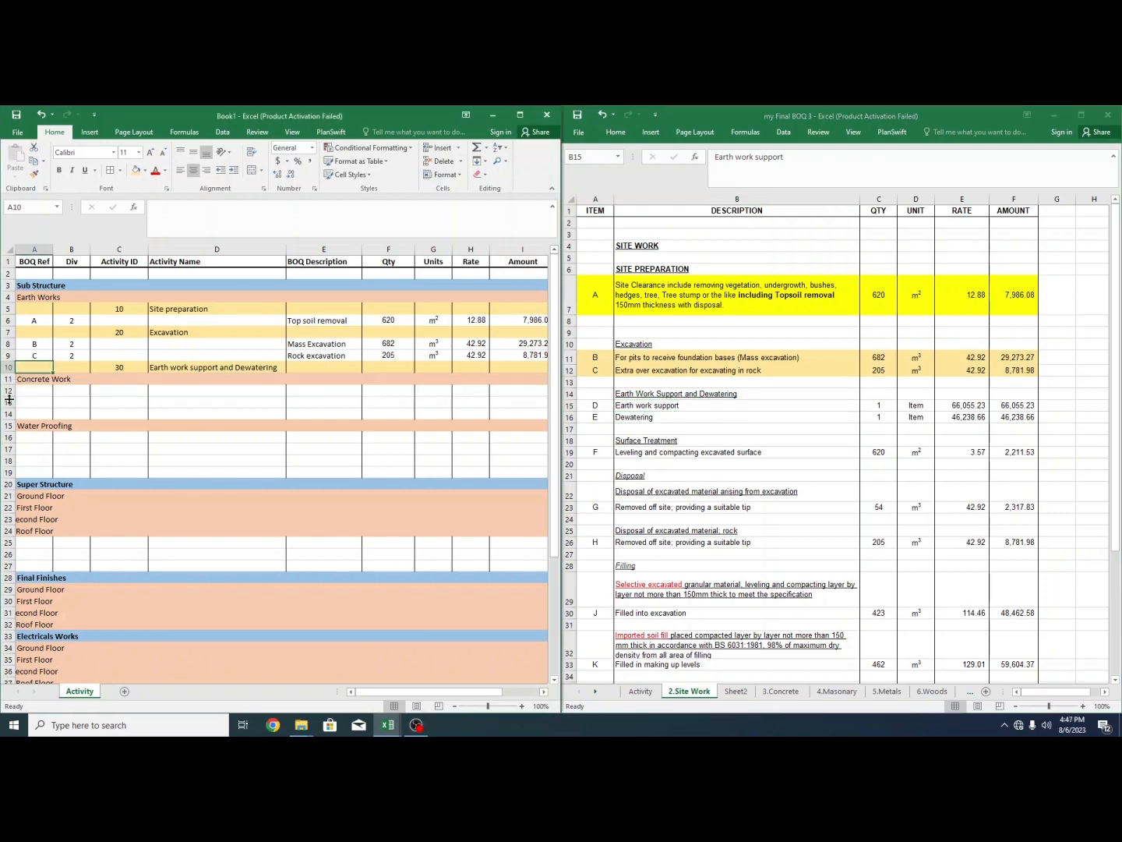
drag(6, 401, 6, 414)
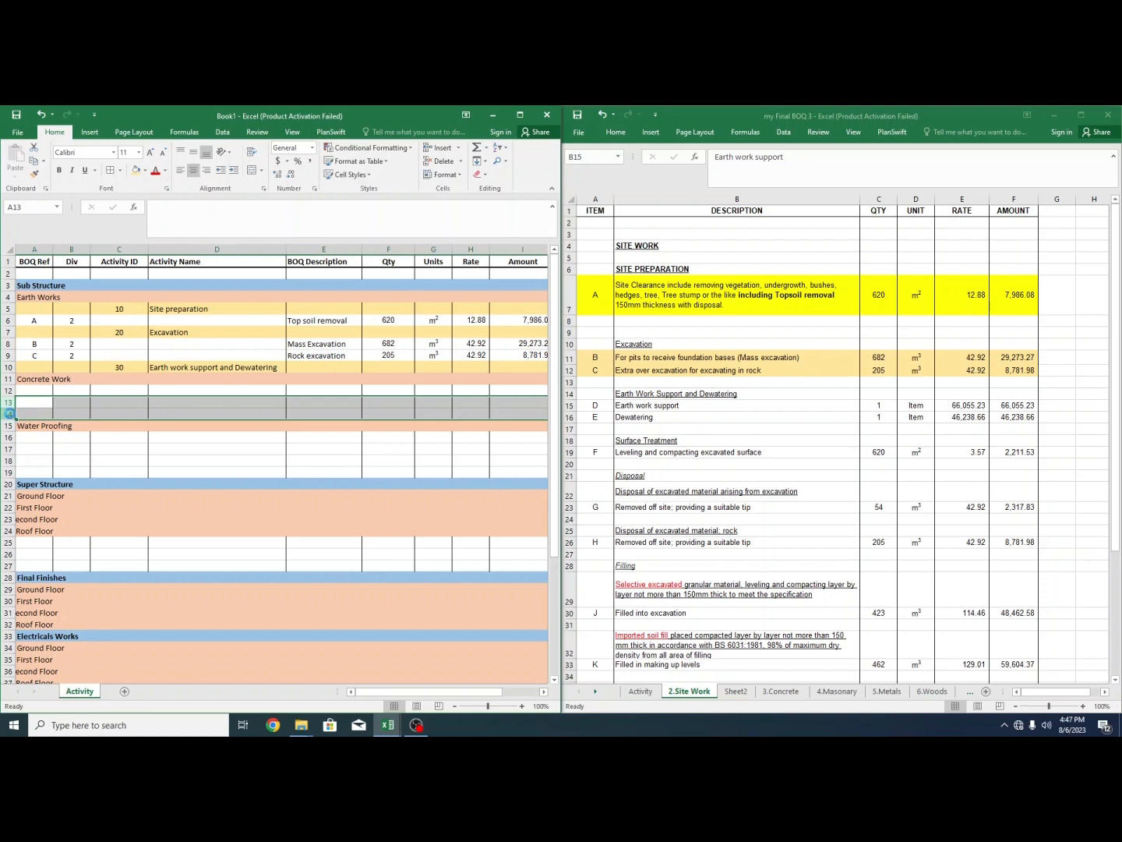
key(ctrl+c)
click(9, 380)
right_click(7, 379)
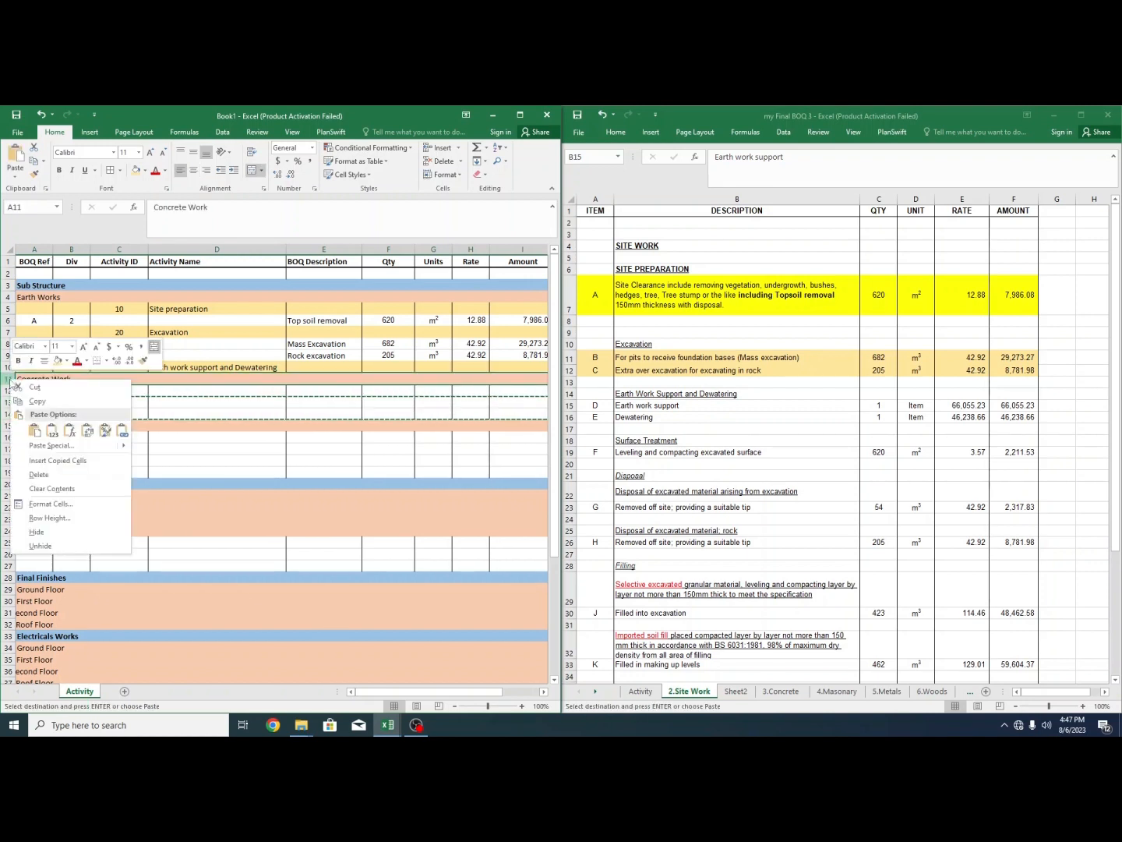
click(45, 460)
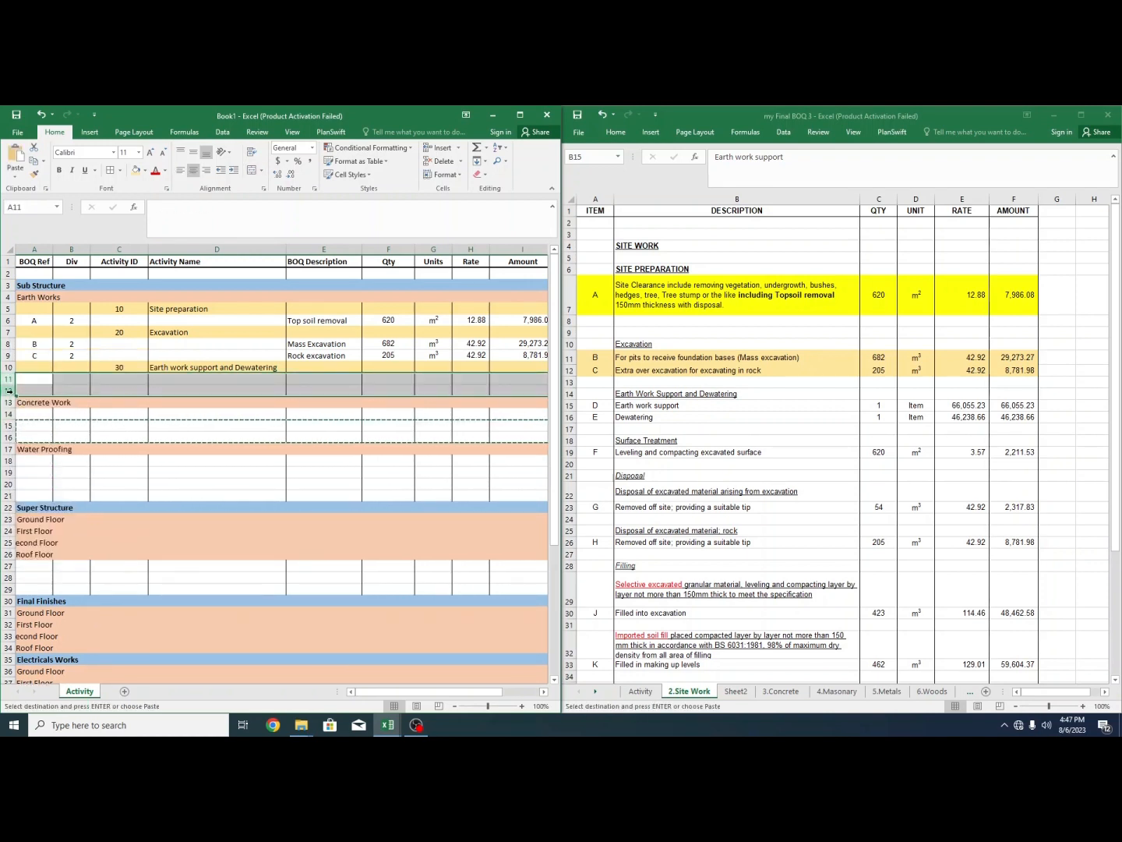
drag(8, 425, 15, 433)
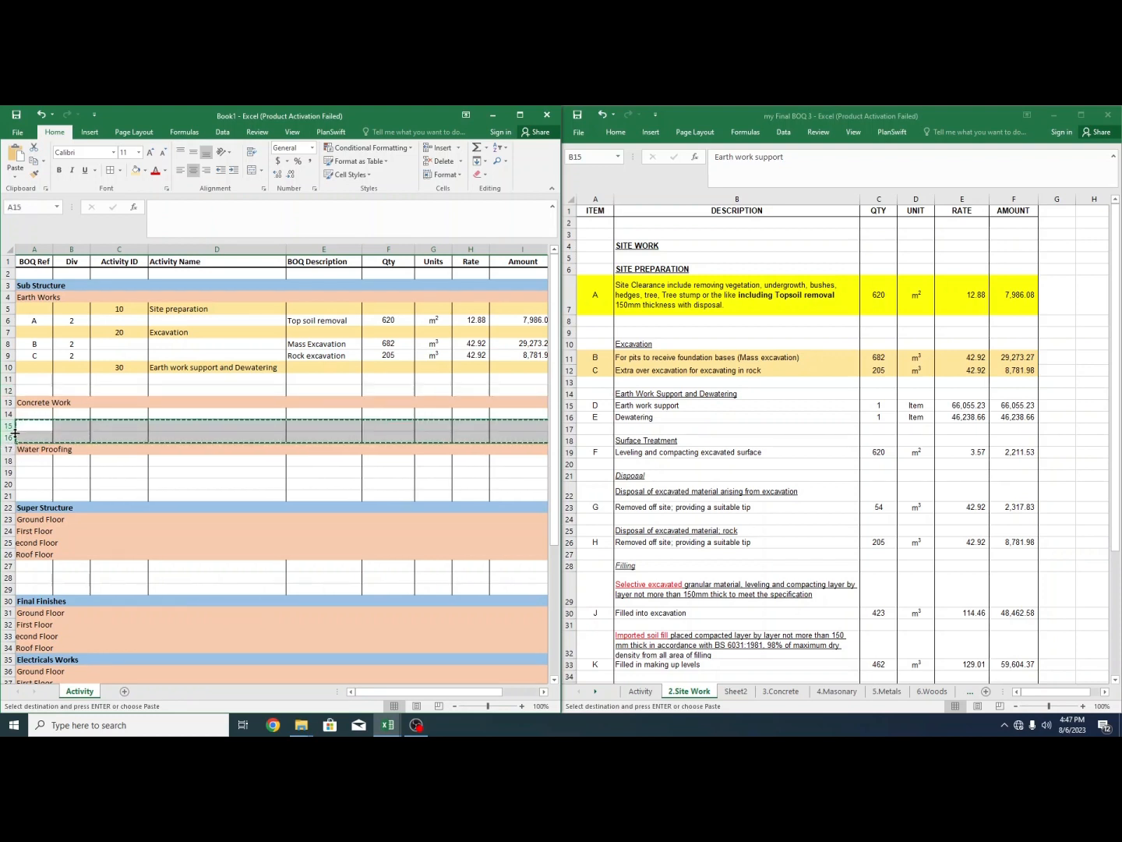
right_click(11, 389)
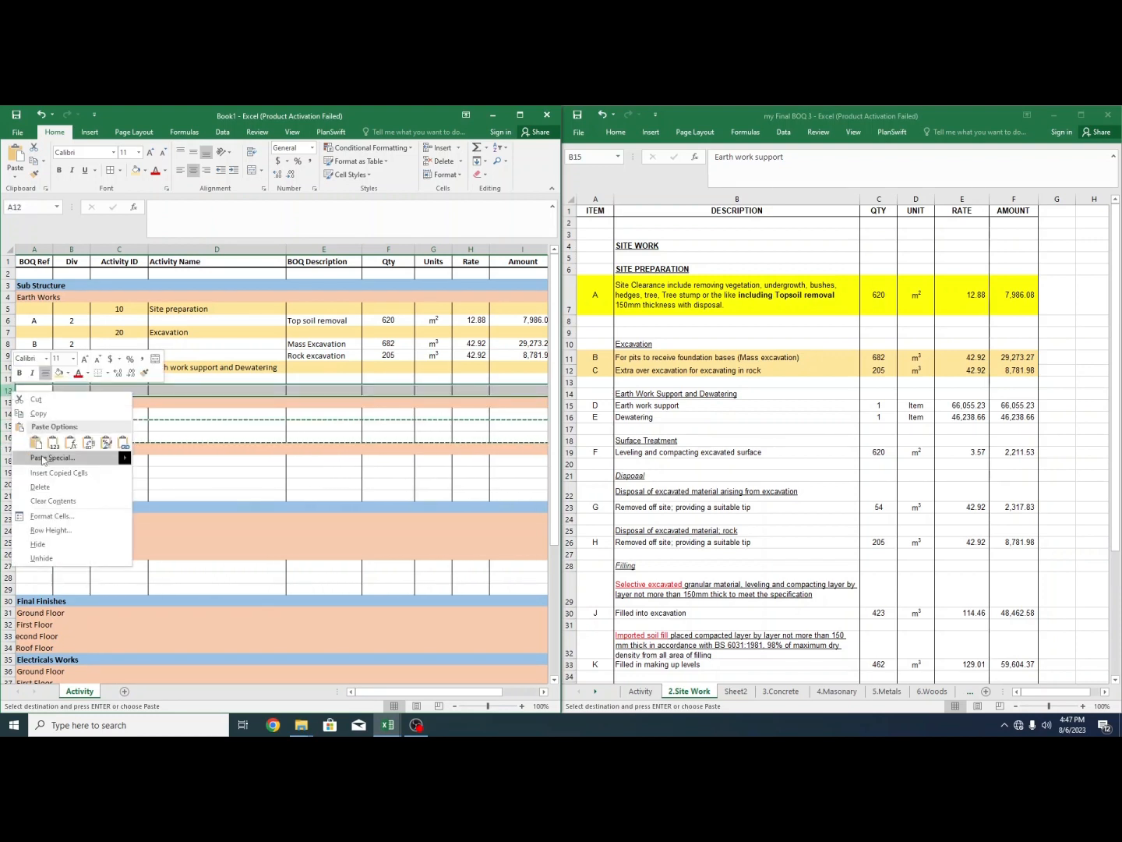
click(58, 473)
click(124, 390)
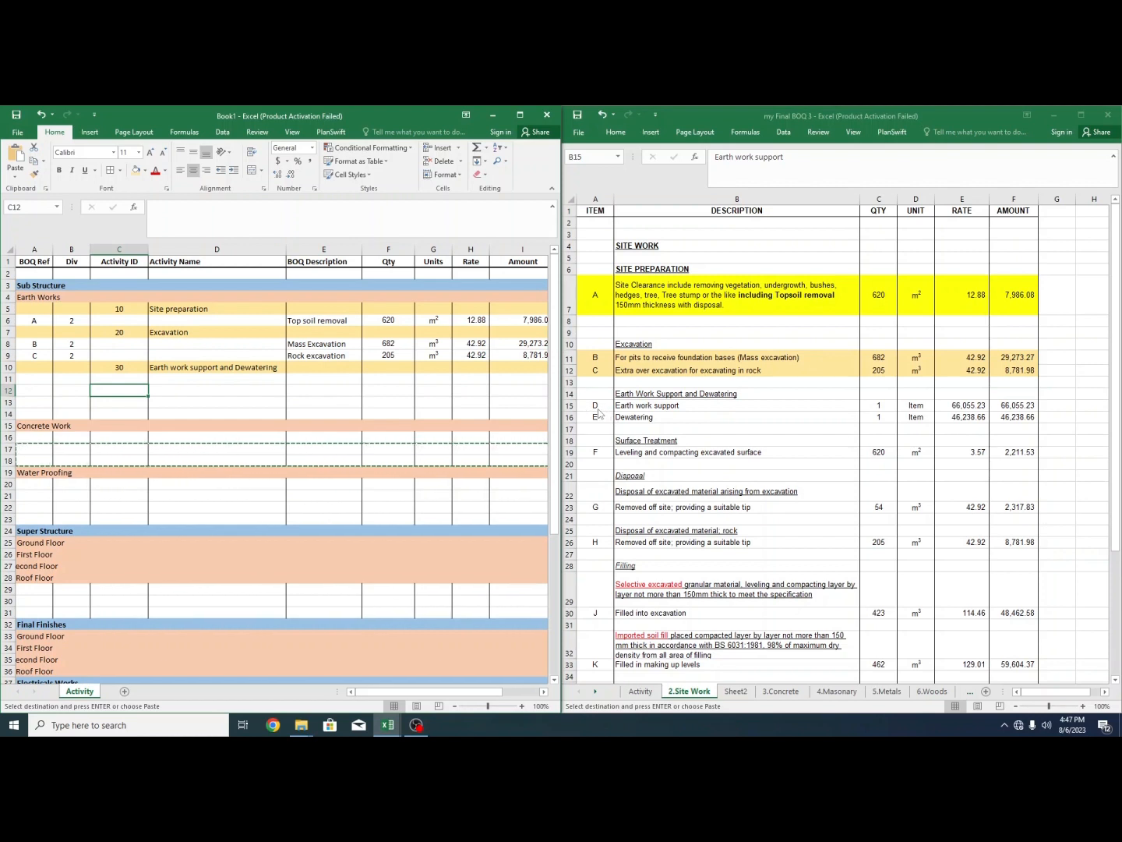
- Enter BOQ Ref D in A11 and E in A12 below the Earth work support and Dewatering activity
click(39, 386)
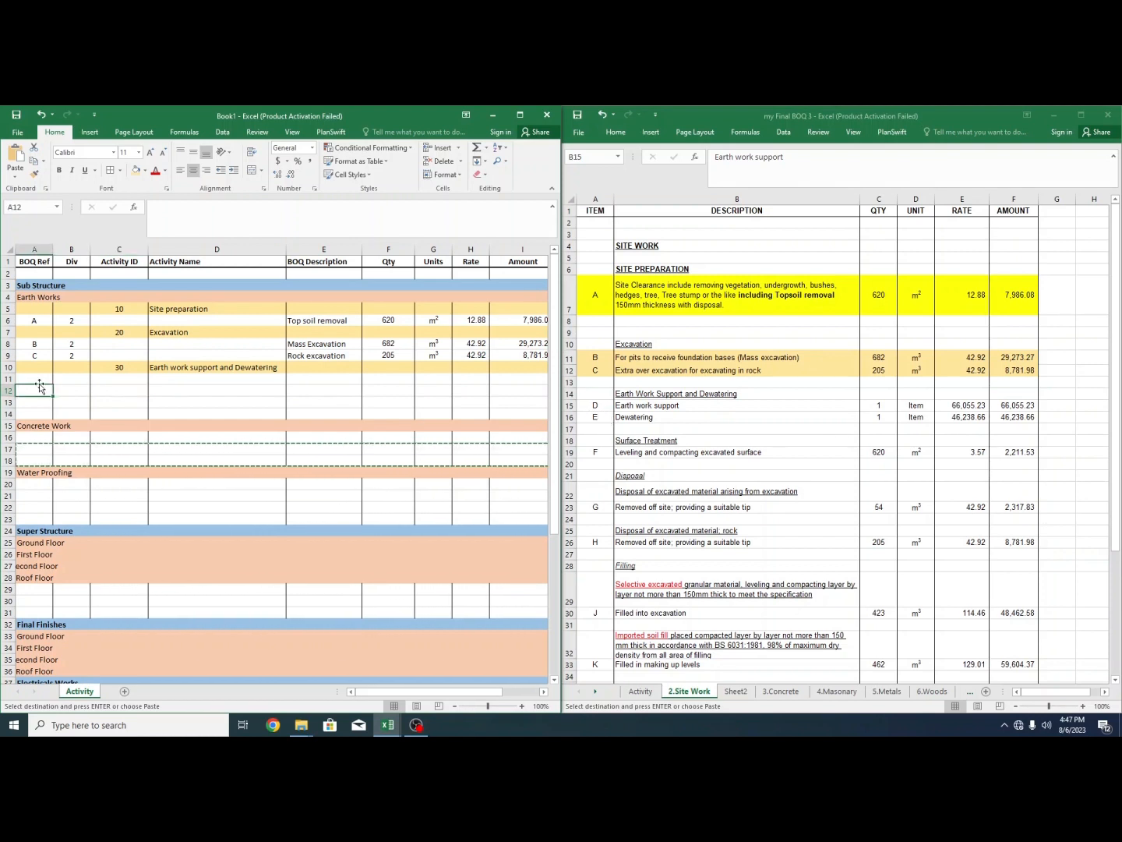
click(38, 379)
text(D)
key(Return)
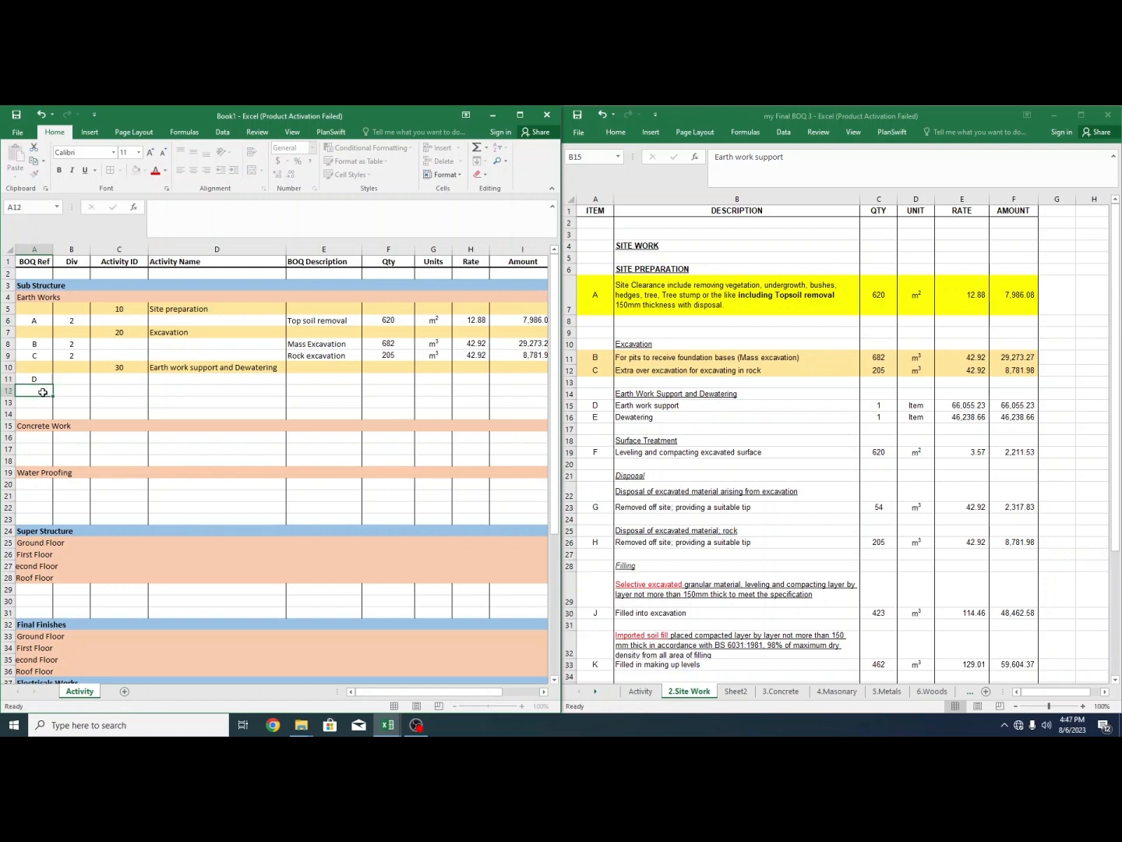
text(E)
click(124, 381)
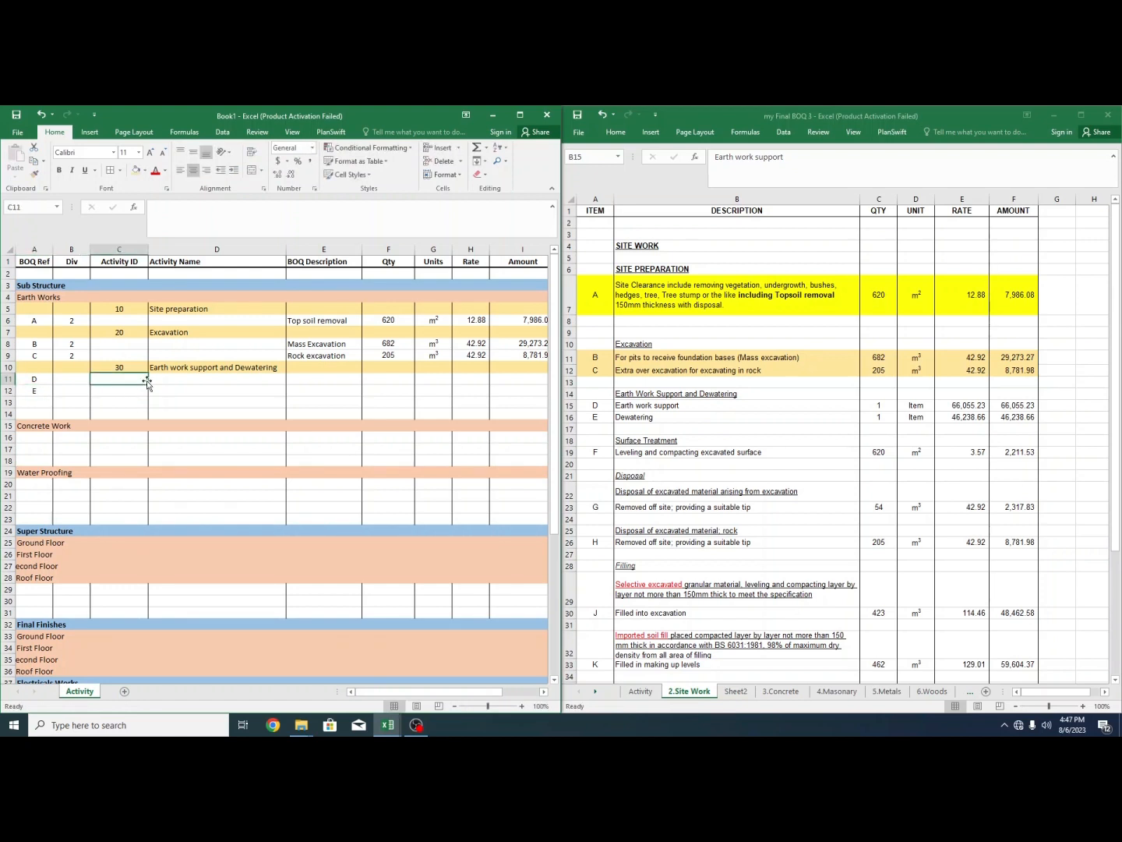
click(187, 382)
- Copy the Div value 2 from the Rock excavation row to the rows of BOQ items D and E, B11:B12
click(67, 379)
click(74, 356)
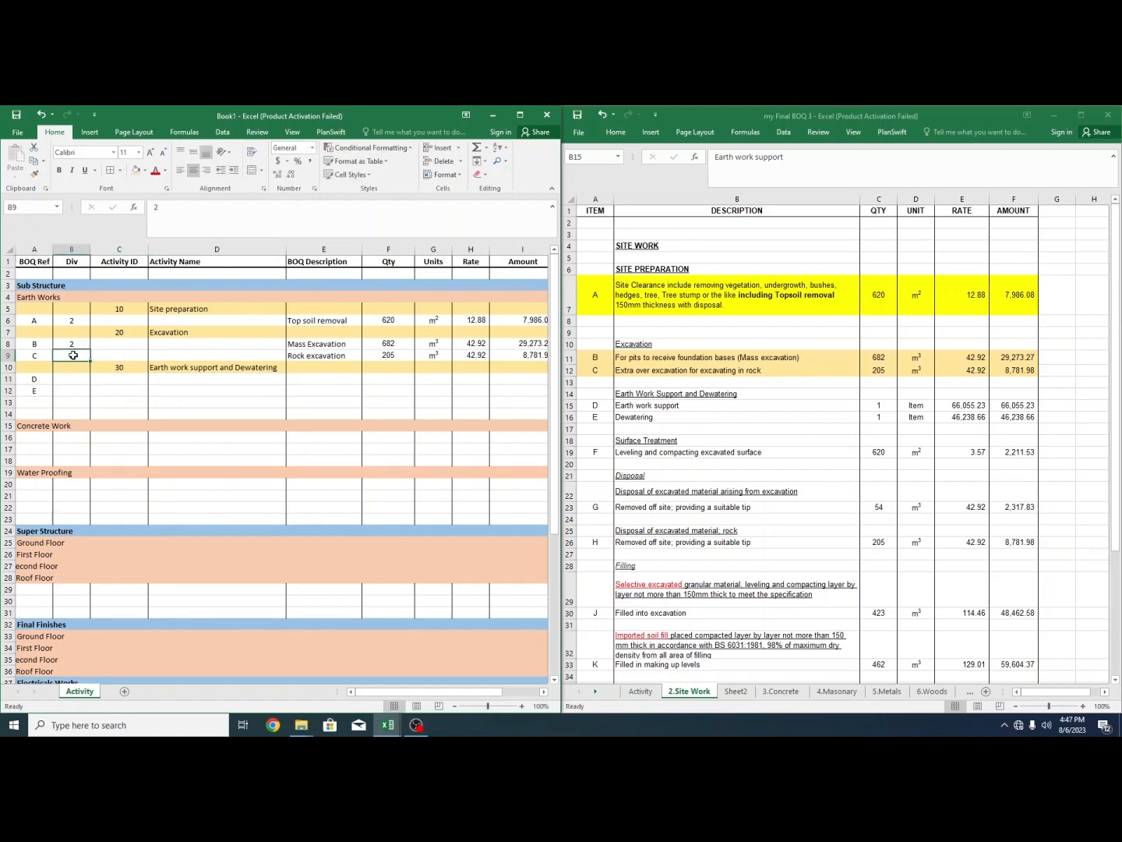
key(ctrl+c)
drag(74, 379, 75, 390)
key(ctrl+v)
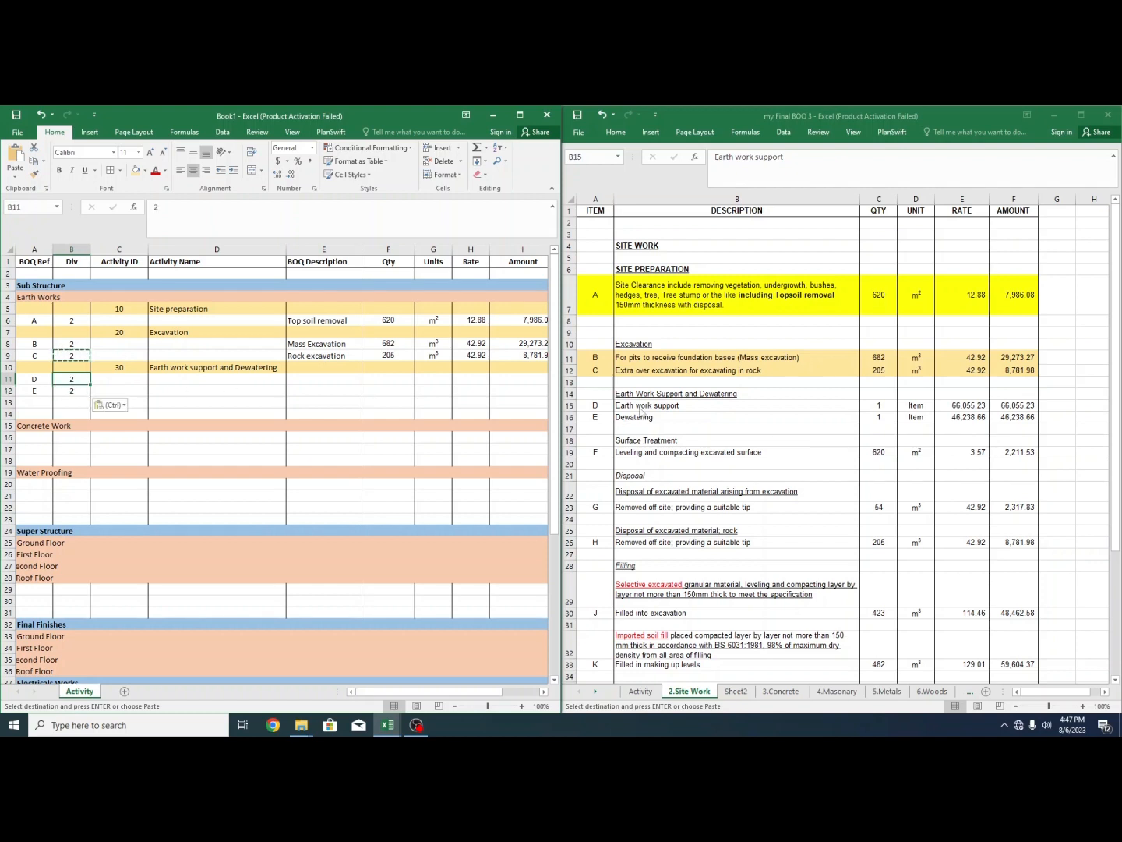
- Copy the descriptions Earth work support and Dewatering from the 2.Site Work sheet into BOQ Description cells E11:E12
click(665, 406)
drag(679, 406, 683, 417)
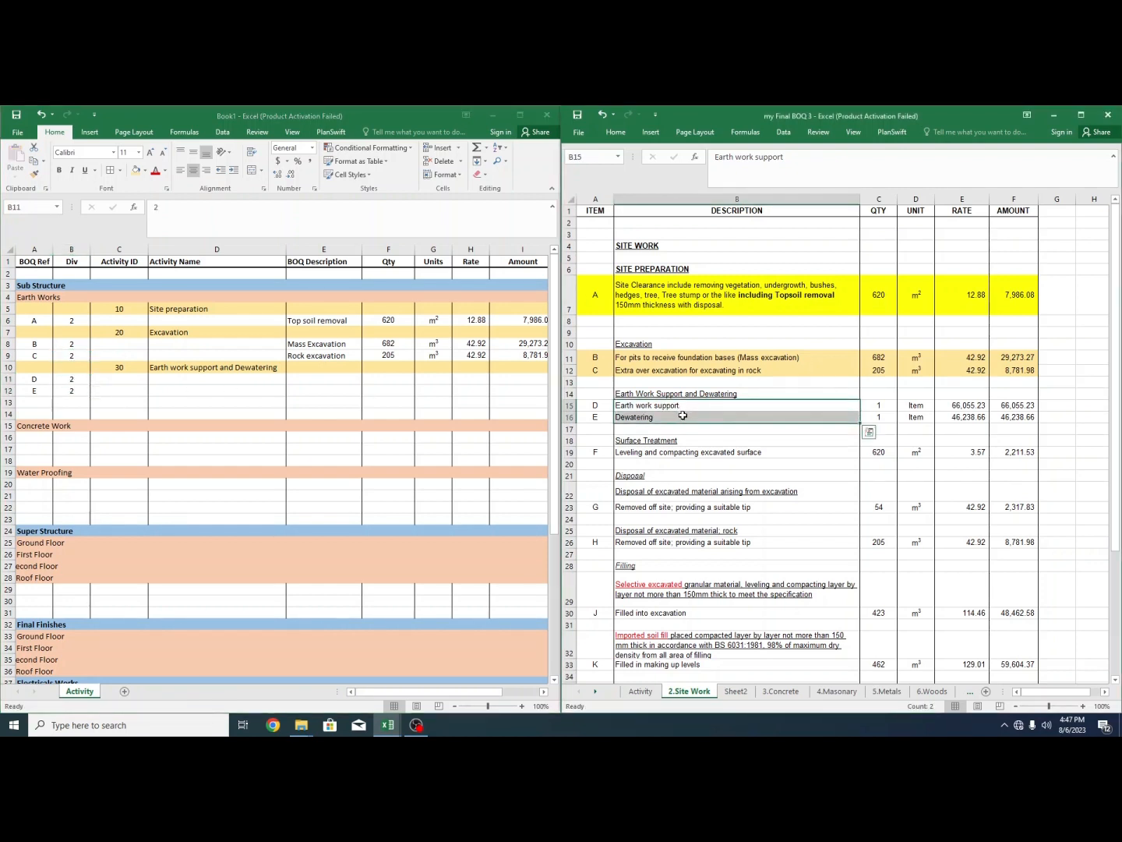
key(ctrl+c)
click(304, 379)
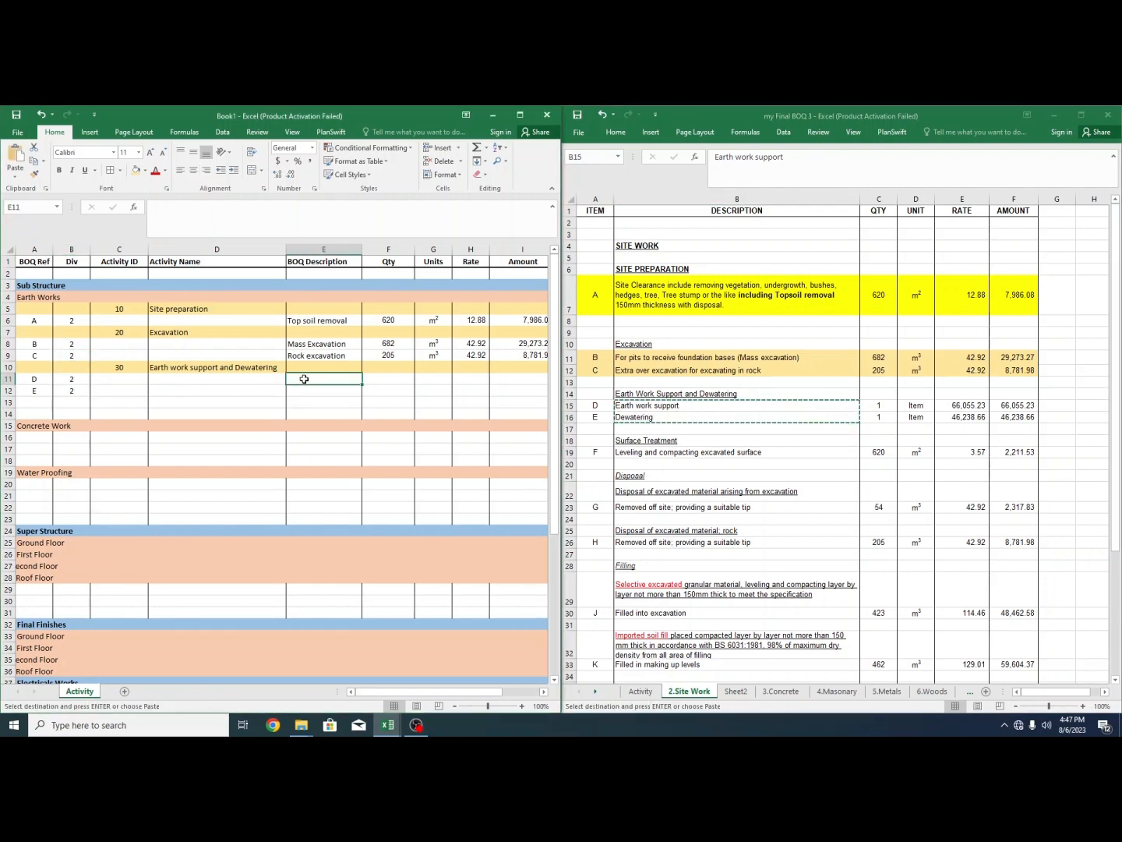
key(ctrl+v)
- Copy the quantities, units, rates and amounts of BOQ items D and E into F11:I12 of the Activity sheet
drag(883, 405, 1014, 417)
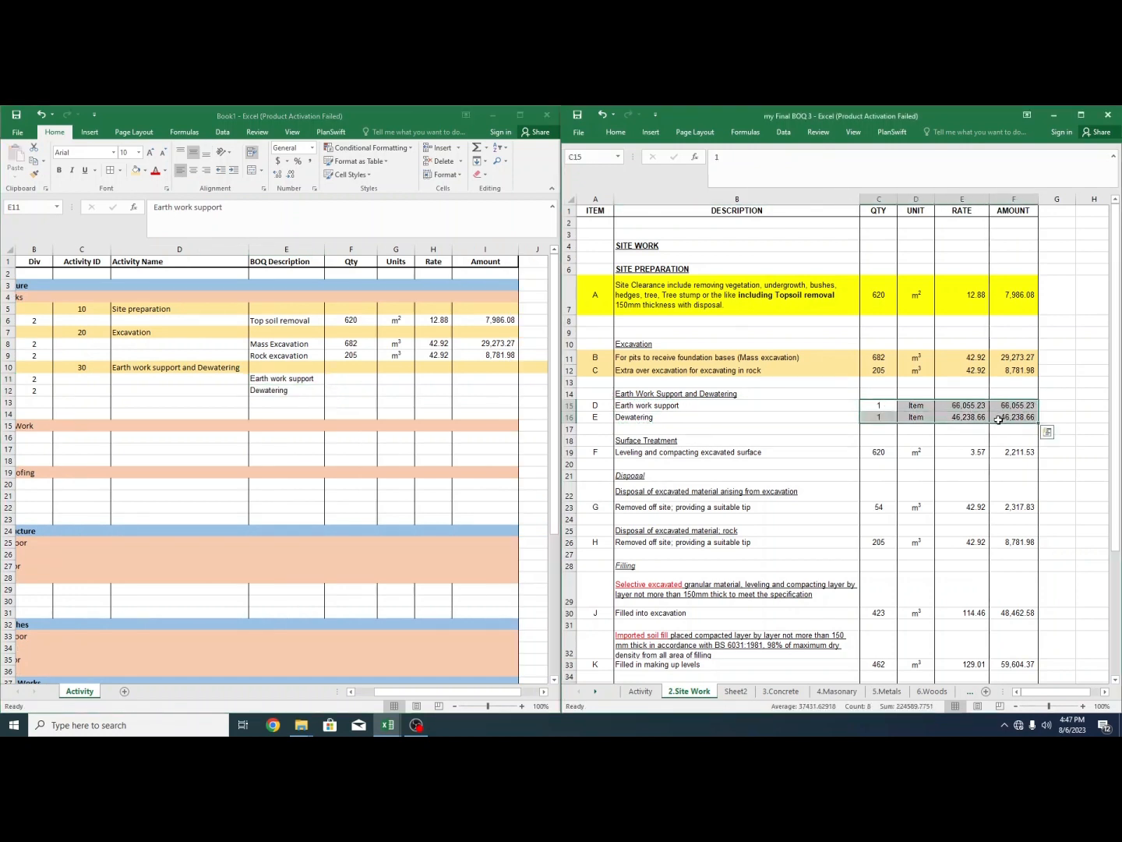
key(ctrl+c)
click(351, 378)
key(ctrl+v)
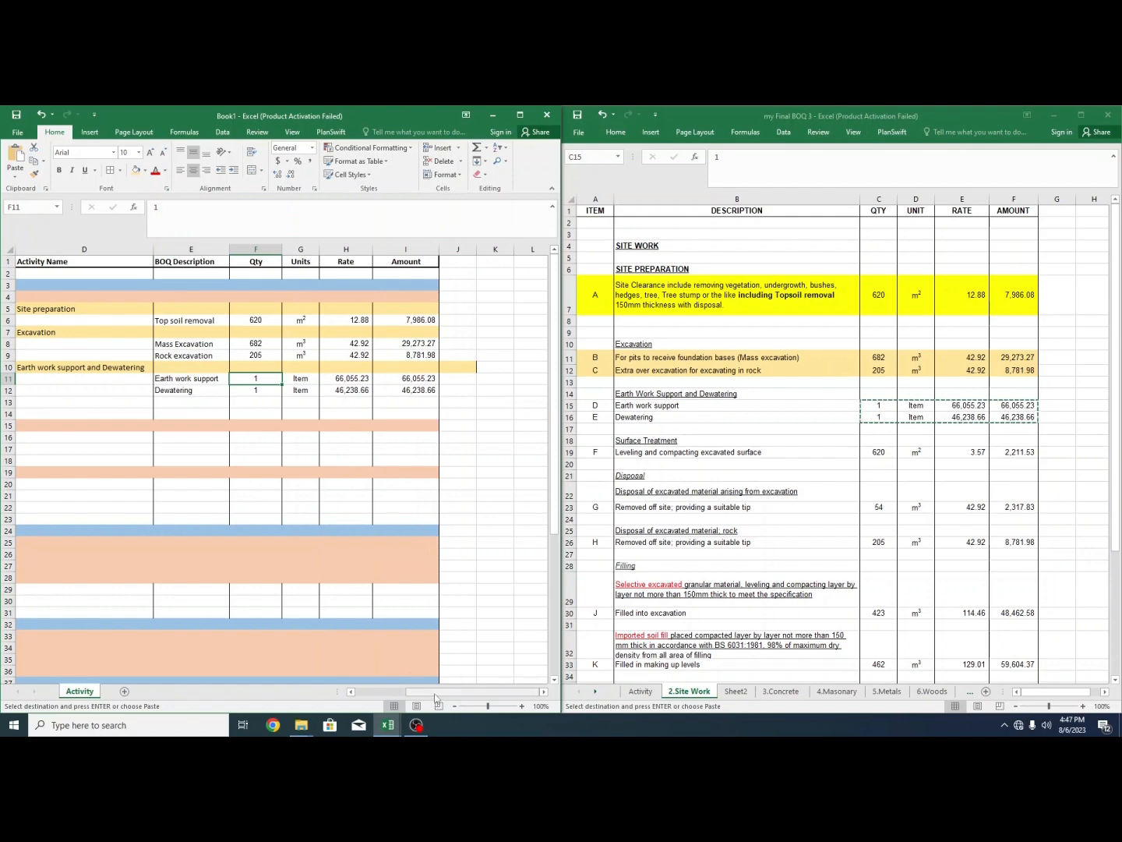
drag(435, 691, 382, 698)
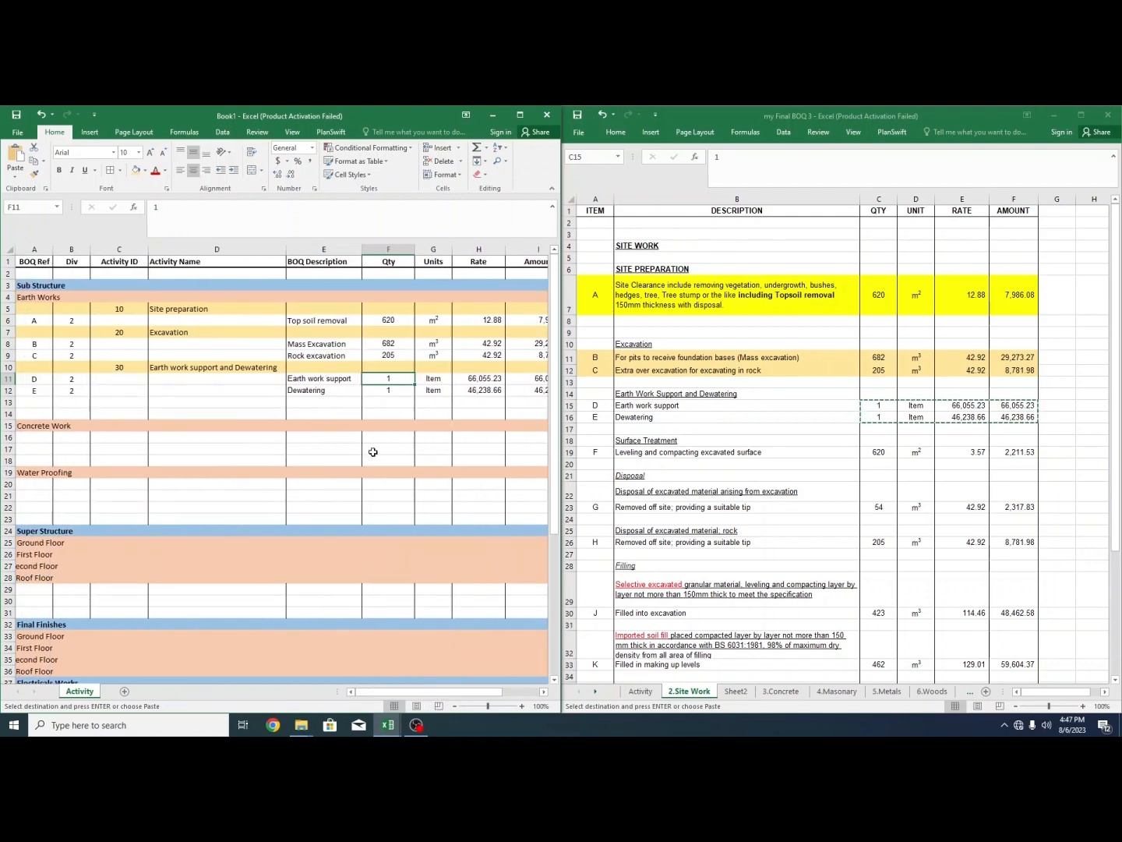
click(208, 403)
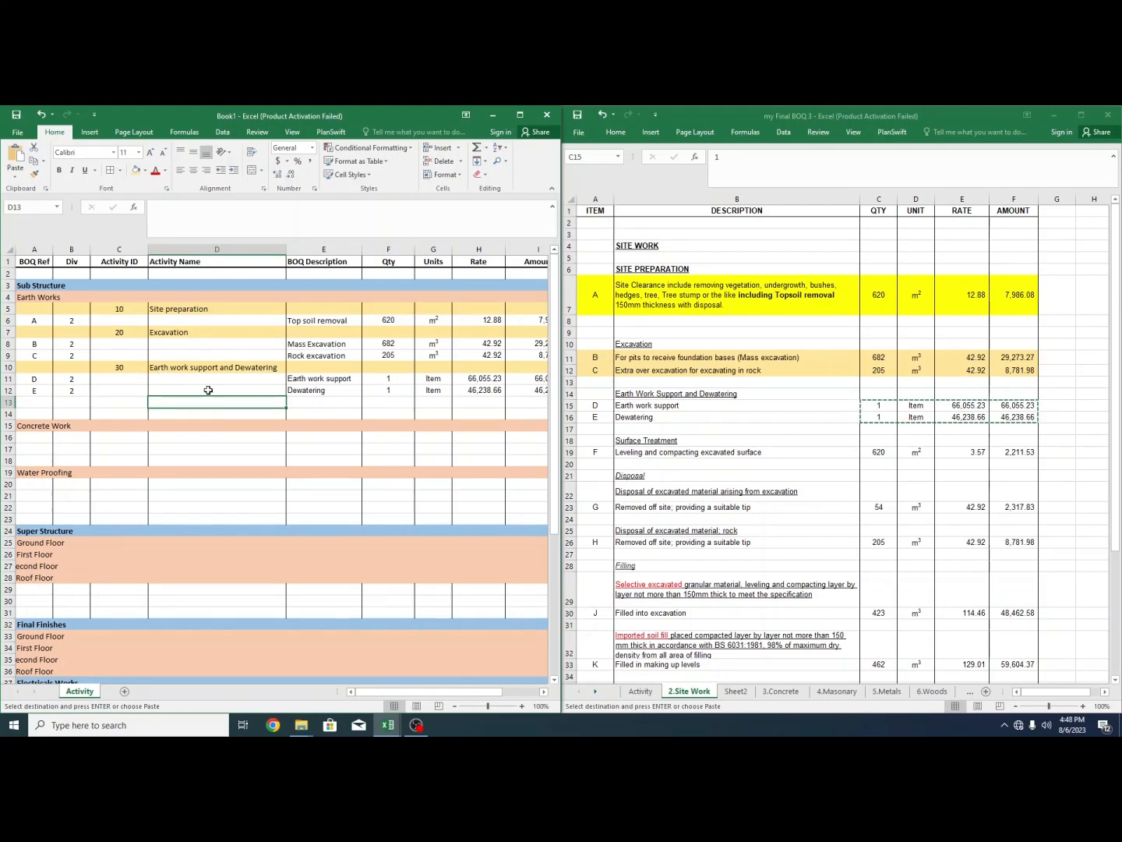
key(F2)
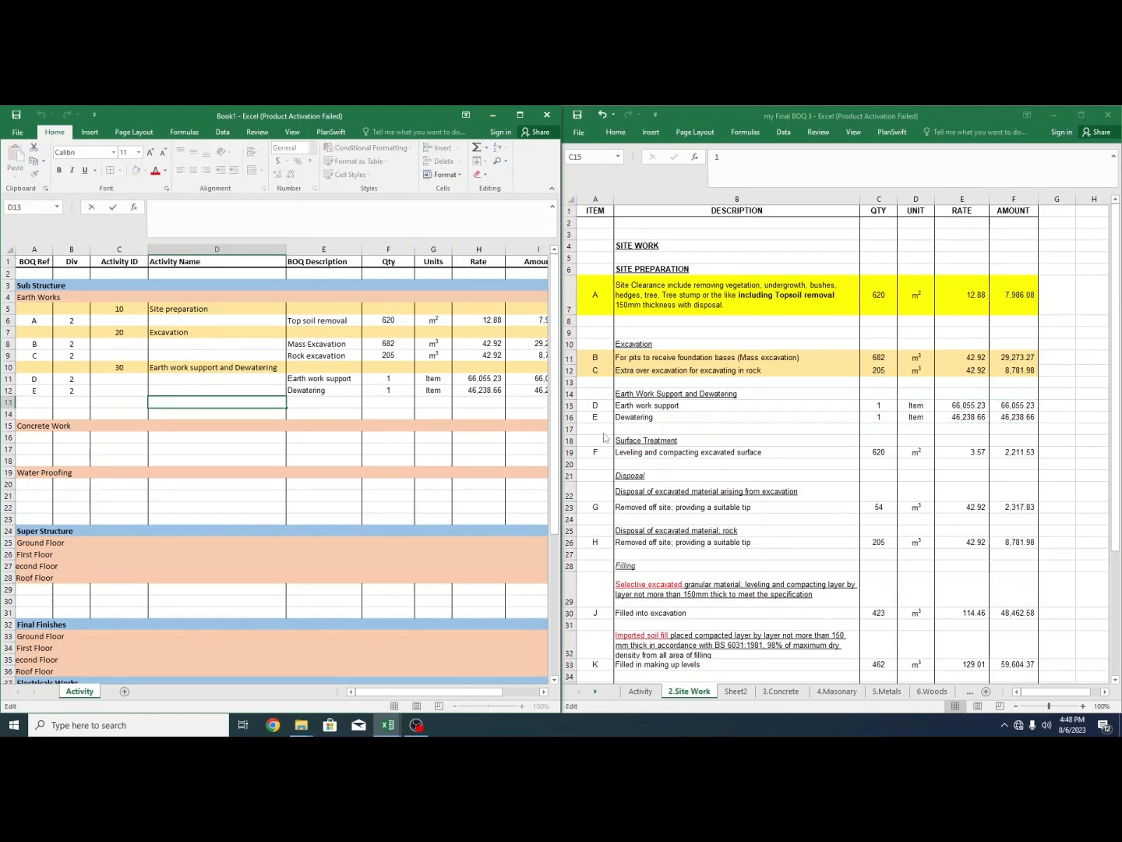
click(115, 403)
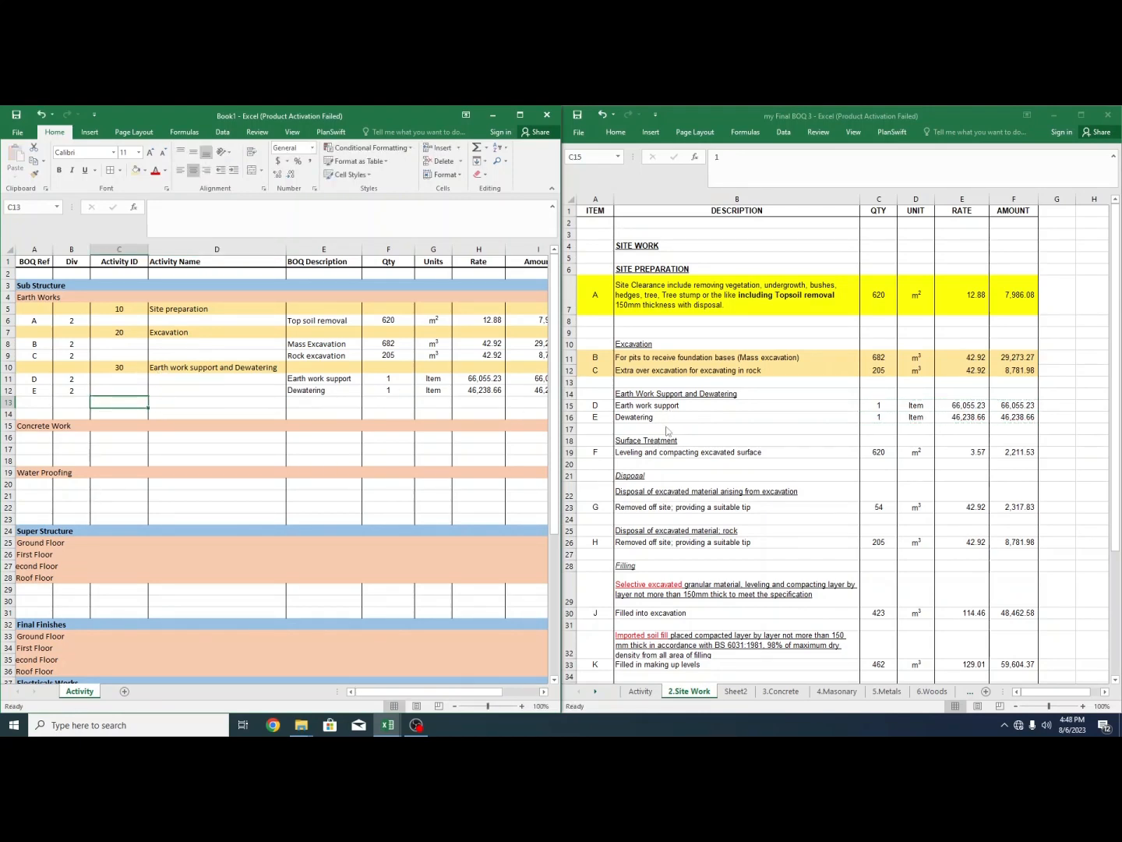
- Shade the Earth Work Support and Dewatering rows A14:F16 of the 2.Site Work sheet with the light orange fill
click(655, 427)
drag(610, 398, 1013, 417)
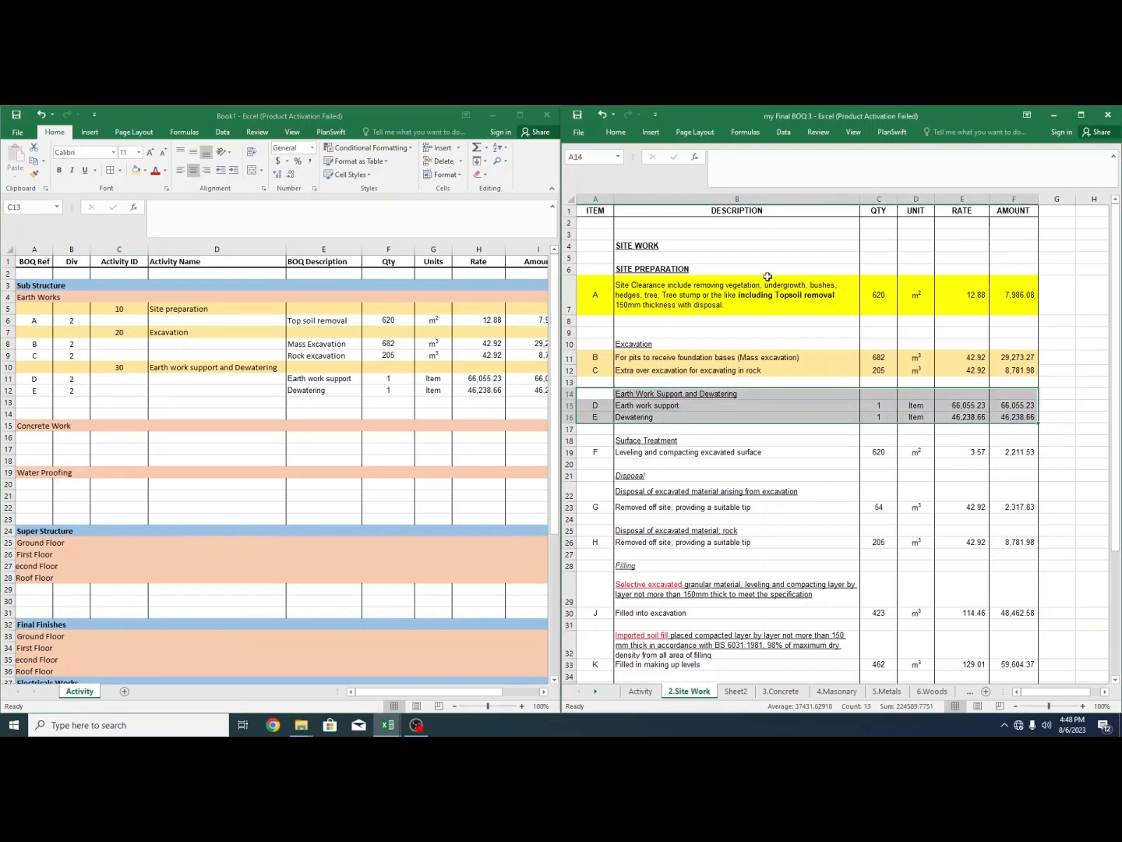
click(615, 133)
click(1114, 188)
click(628, 501)
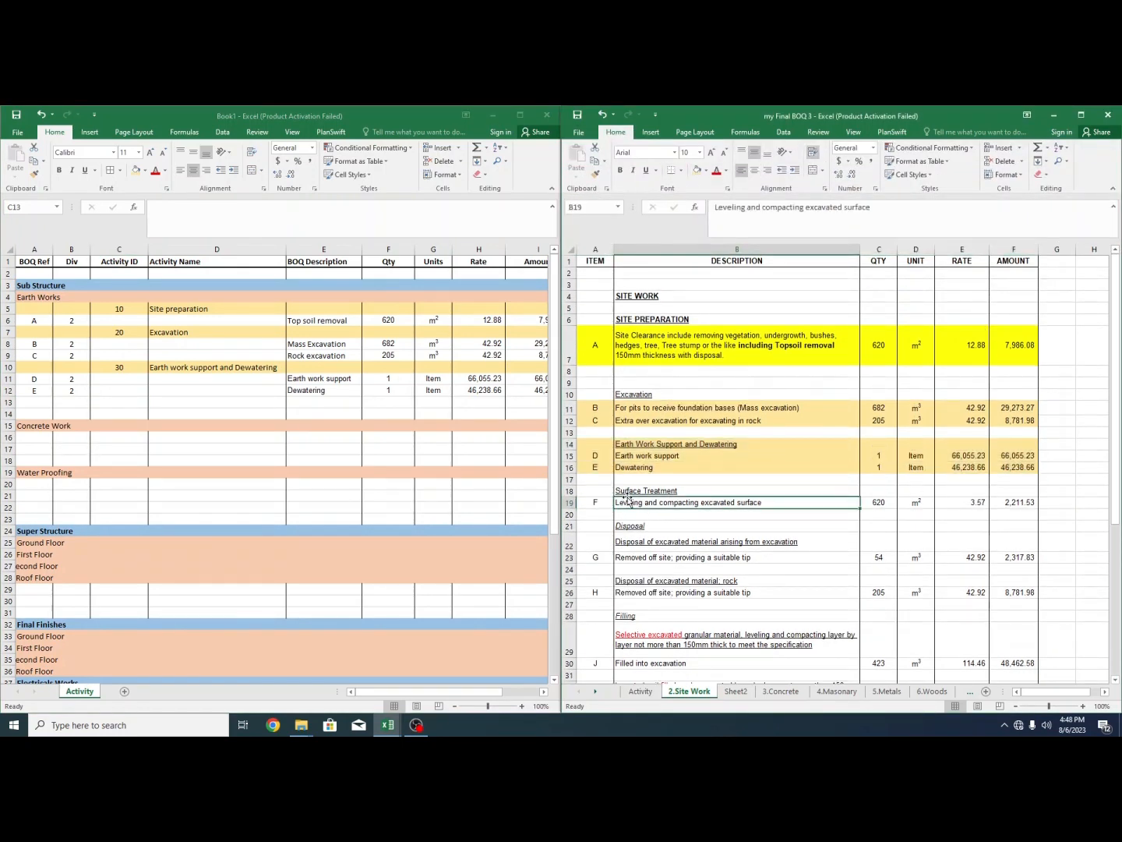
- Enter Activity ID 40 in C13 and the activity name Surface Treatment in D13 of the Activity sheet
click(116, 402)
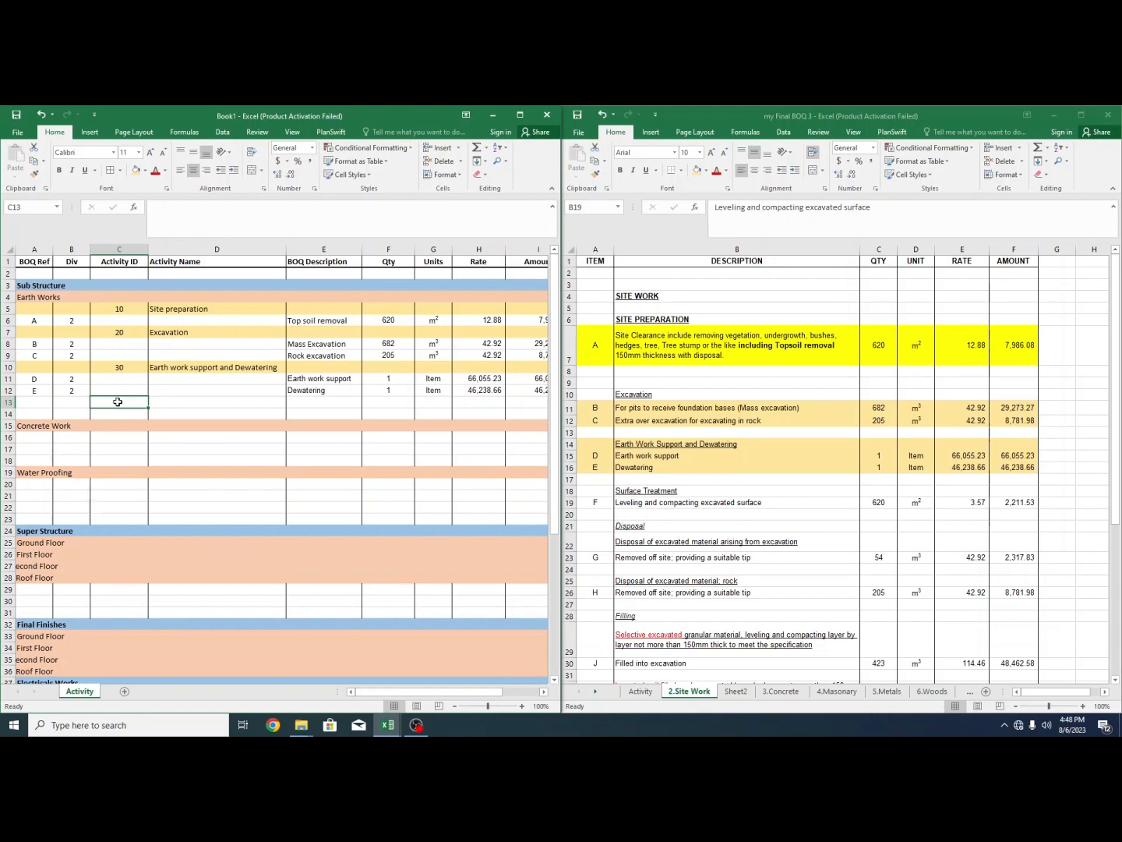
text(40)
click(176, 403)
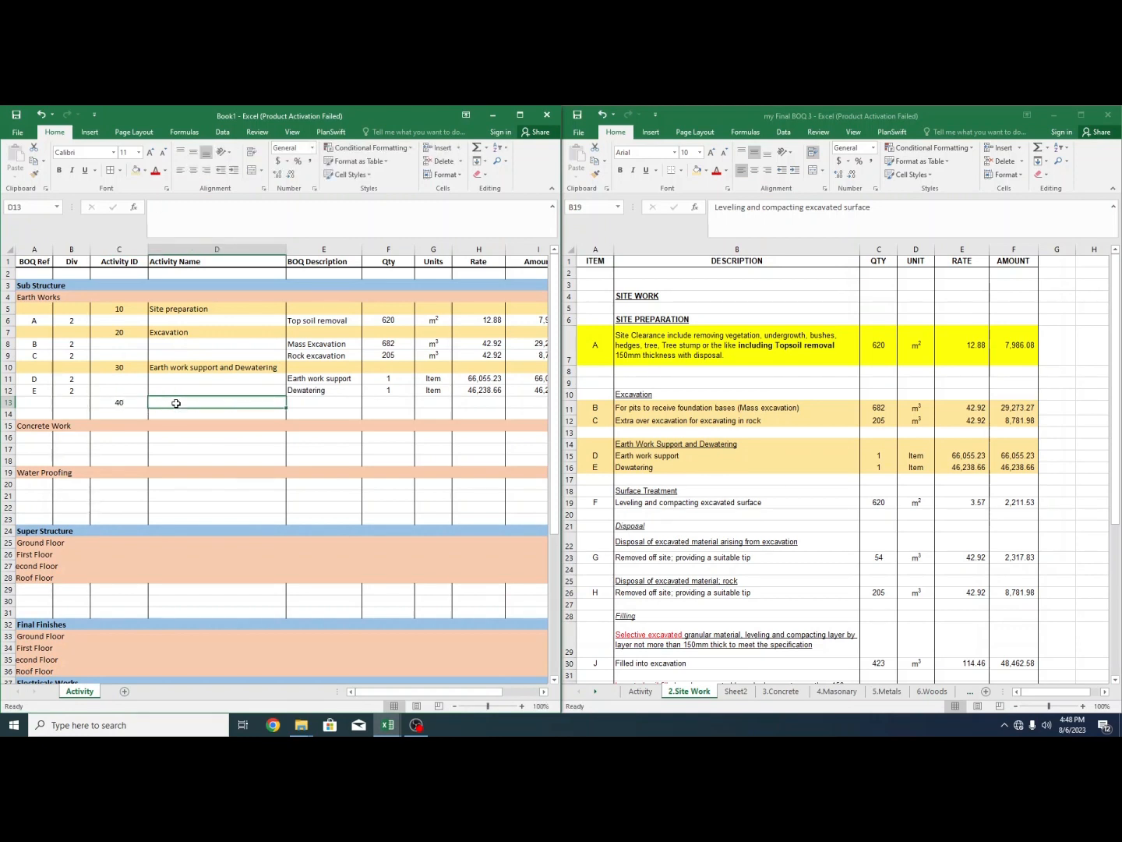
text(Surface)
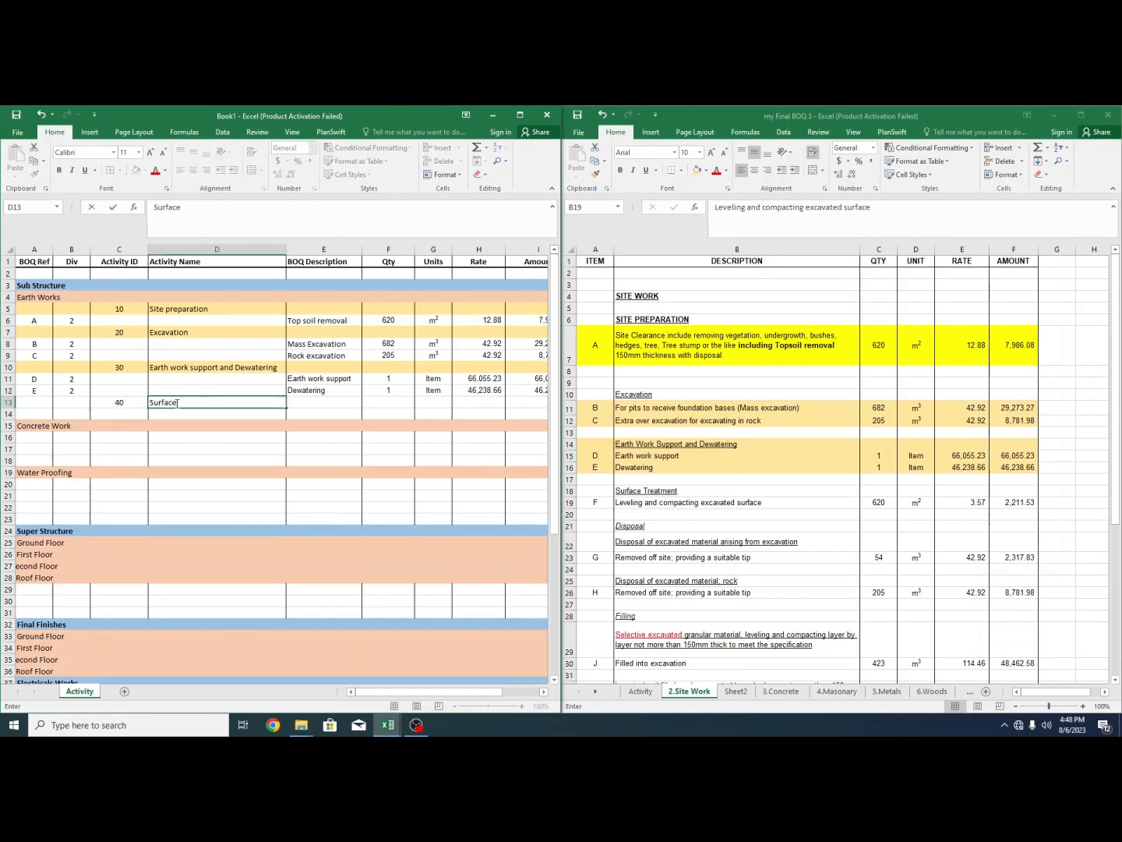
text( Treatment)
click(229, 482)
- Copy the formatting of the Earth work support and Dewatering row A10:I10 onto the Surface Treatment row 13
drag(32, 364, 535, 367)
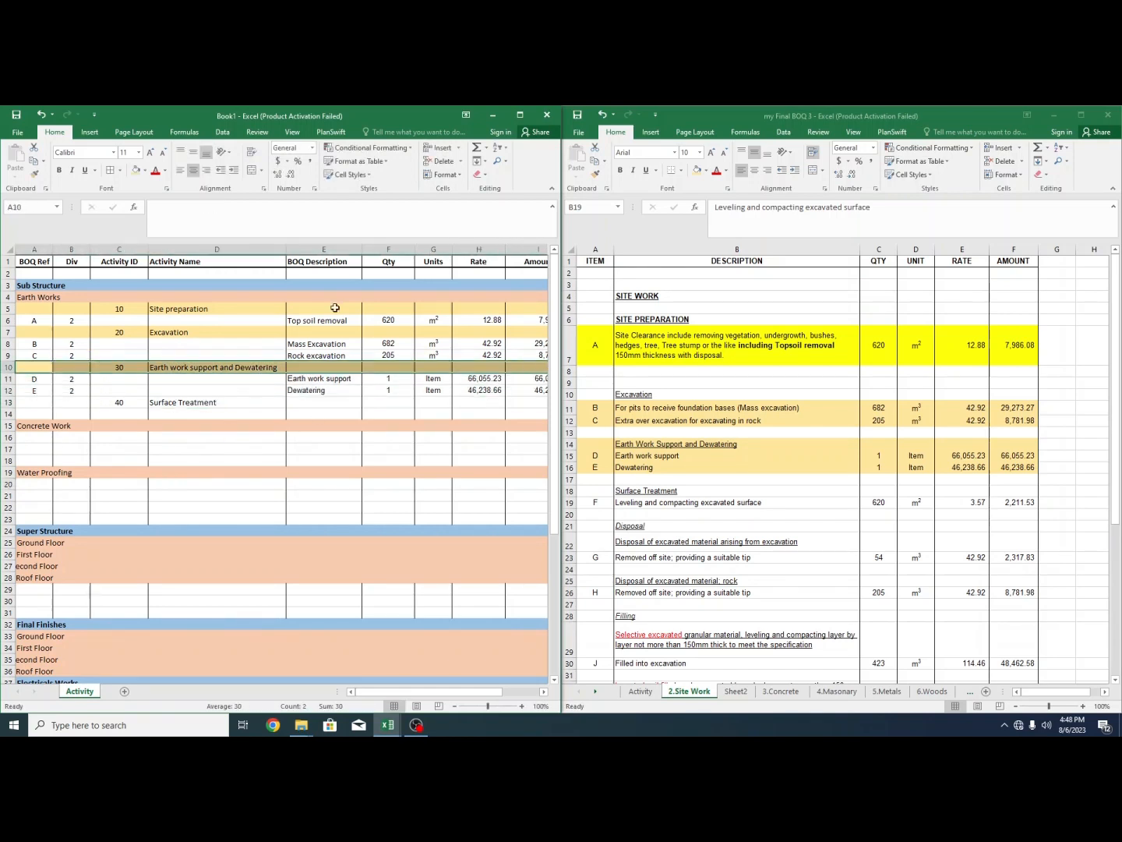
click(34, 173)
drag(34, 403, 534, 402)
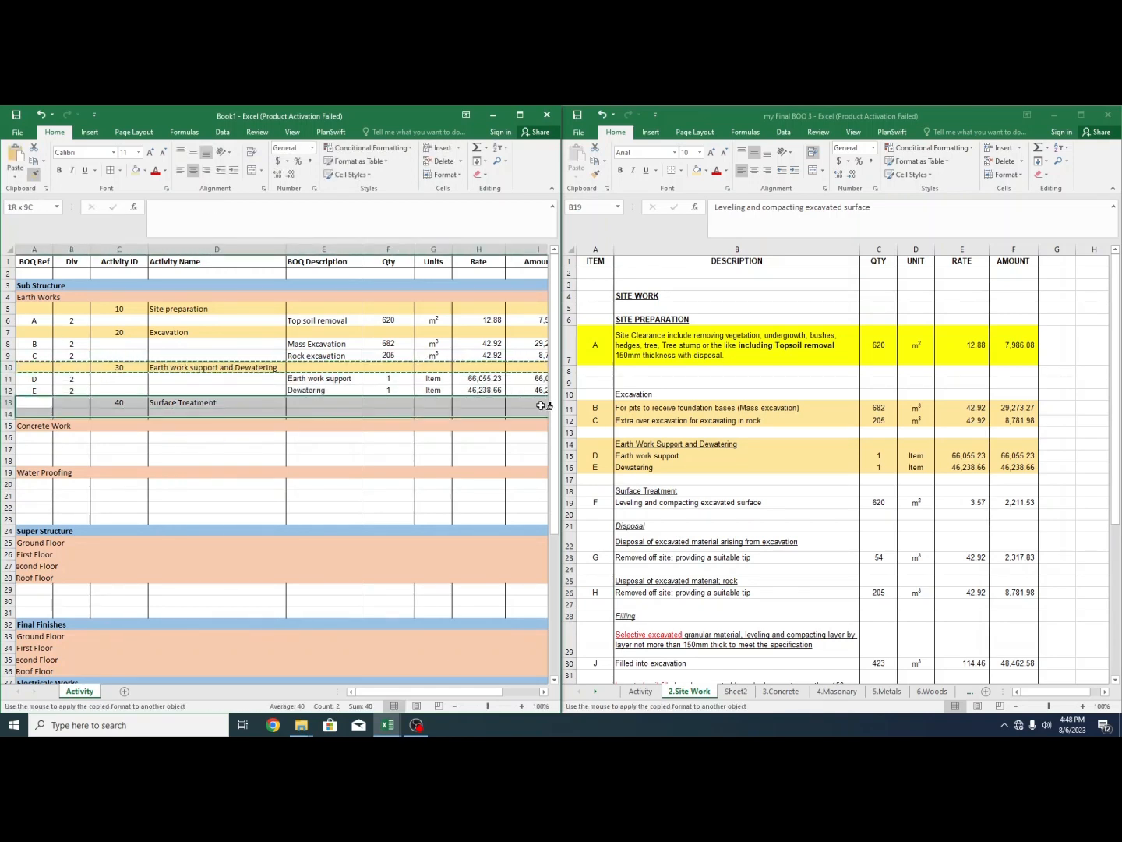
click(251, 440)
click(9, 450)
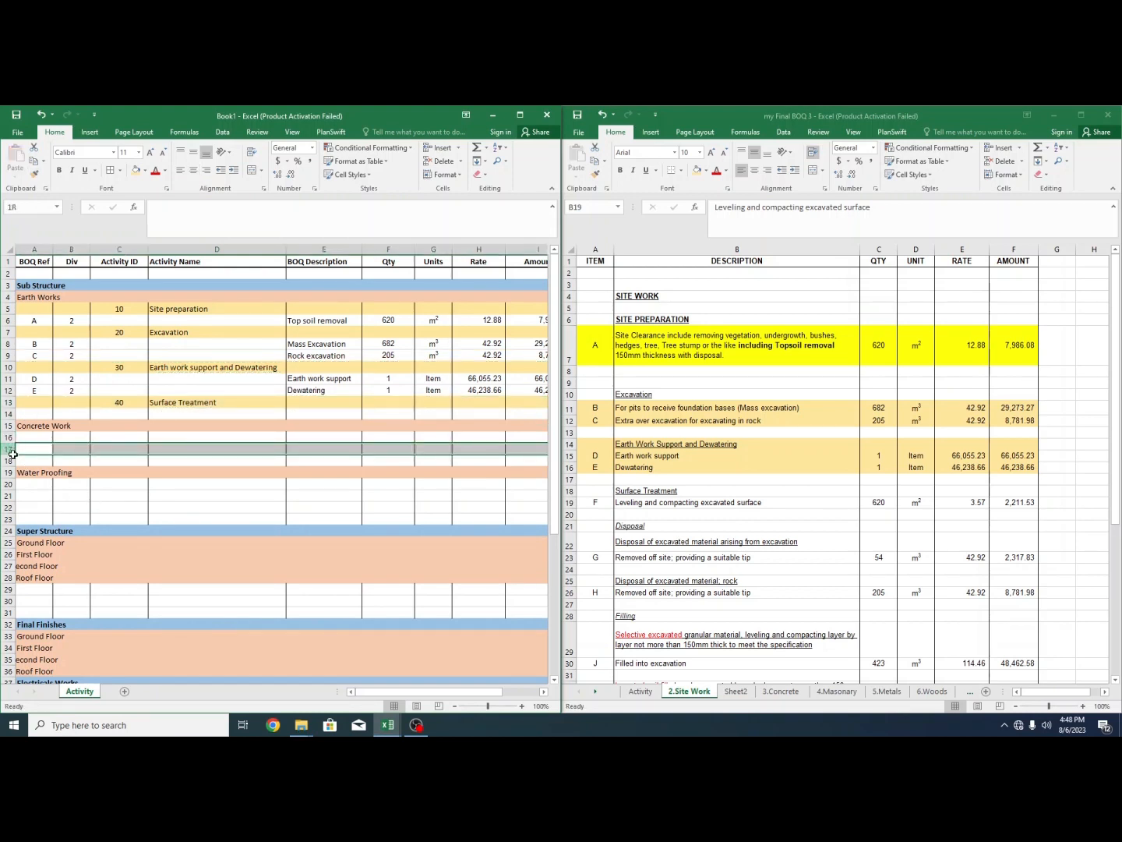
click(8, 425)
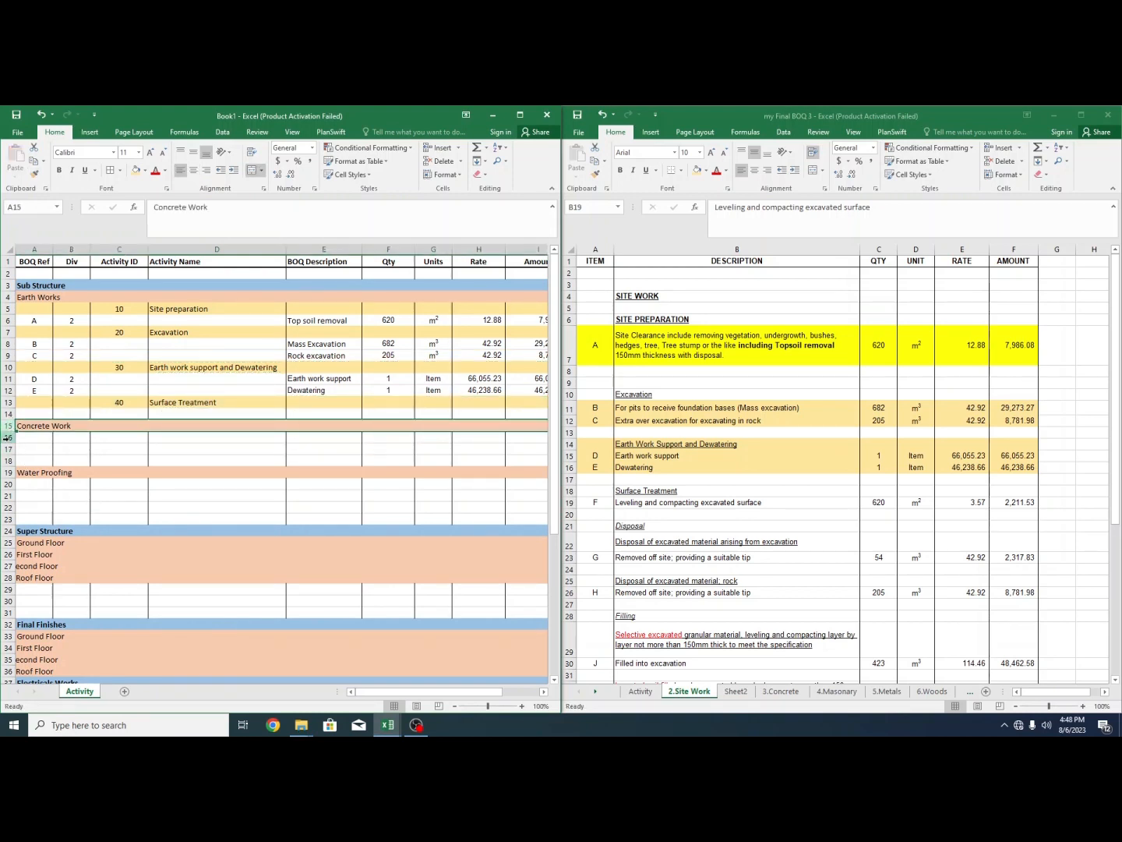
click(7, 414)
key(ctrl+shift+plus)
key(ctrl+z)
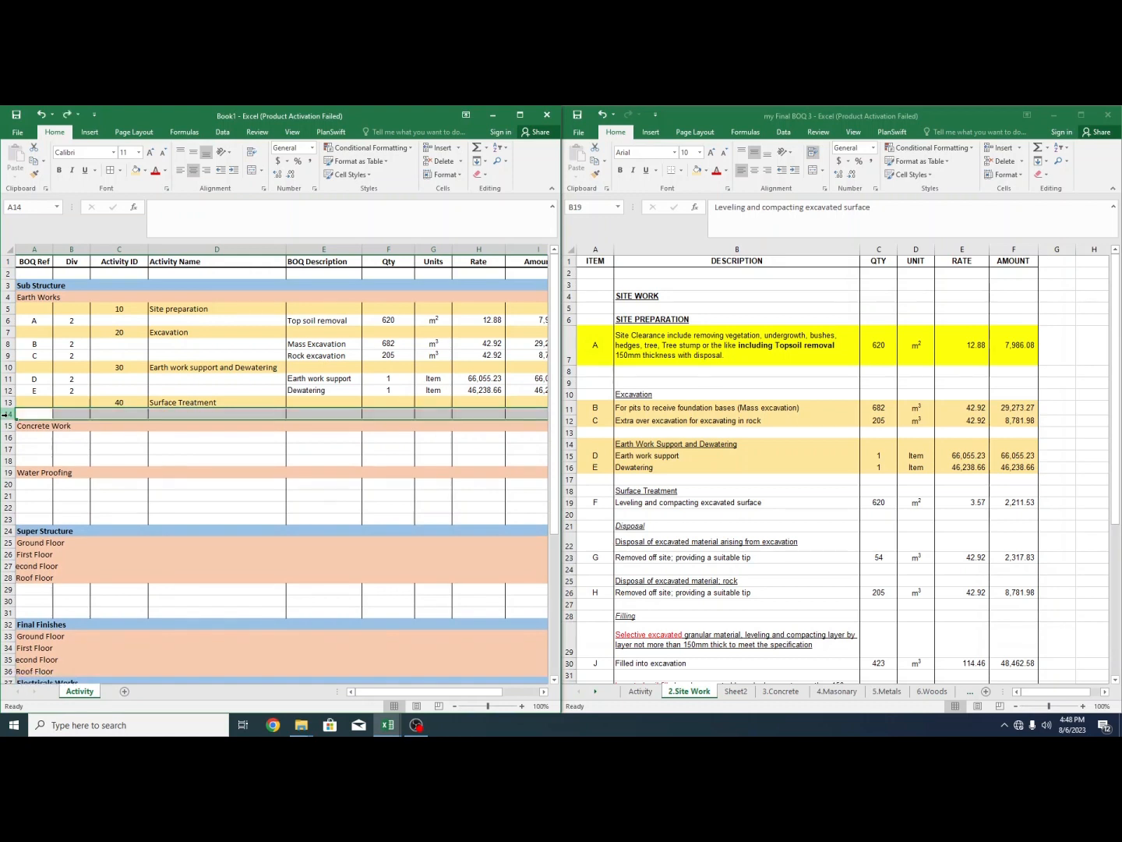
click(9, 426)
key(ctrl+shift+plus)
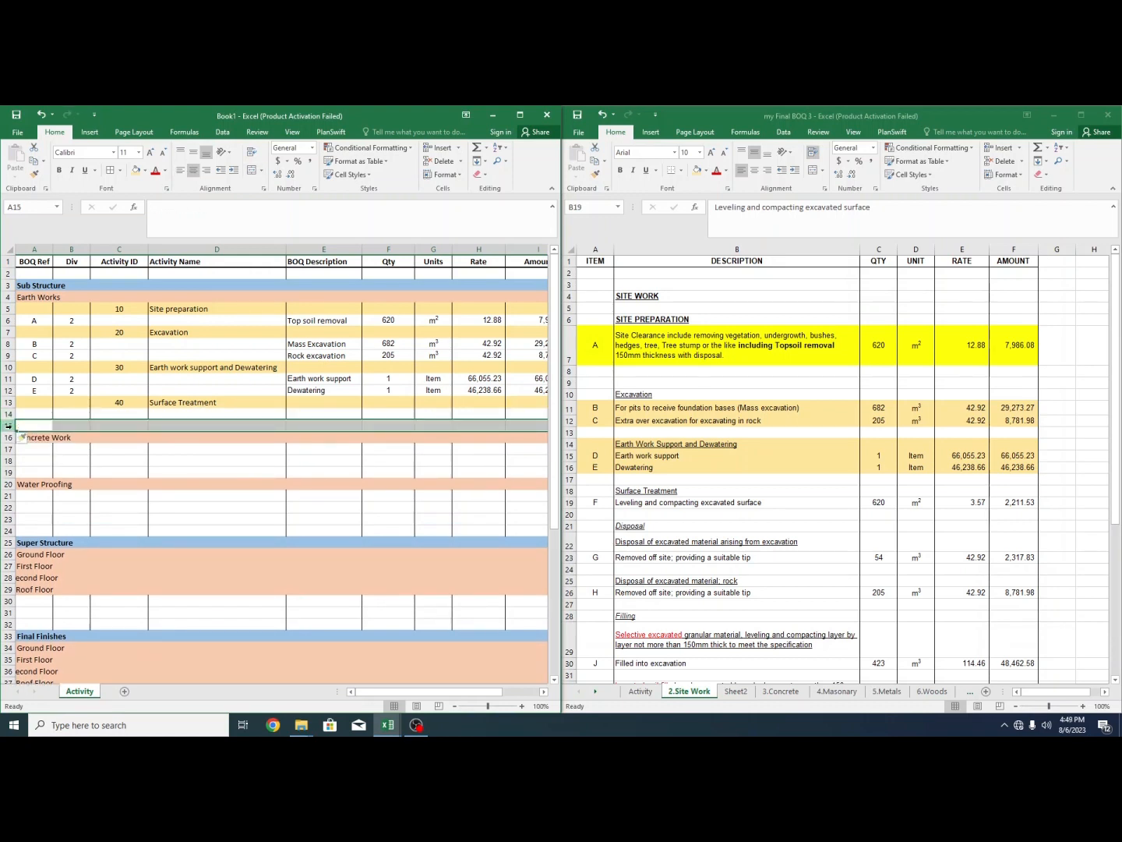
key(ctrl+z)
- Copy blank rows 17:18 and insert them as new rows at row 14, below Surface Treatment
drag(7, 438, 7, 461)
key(ctrl+c)
click(8, 414)
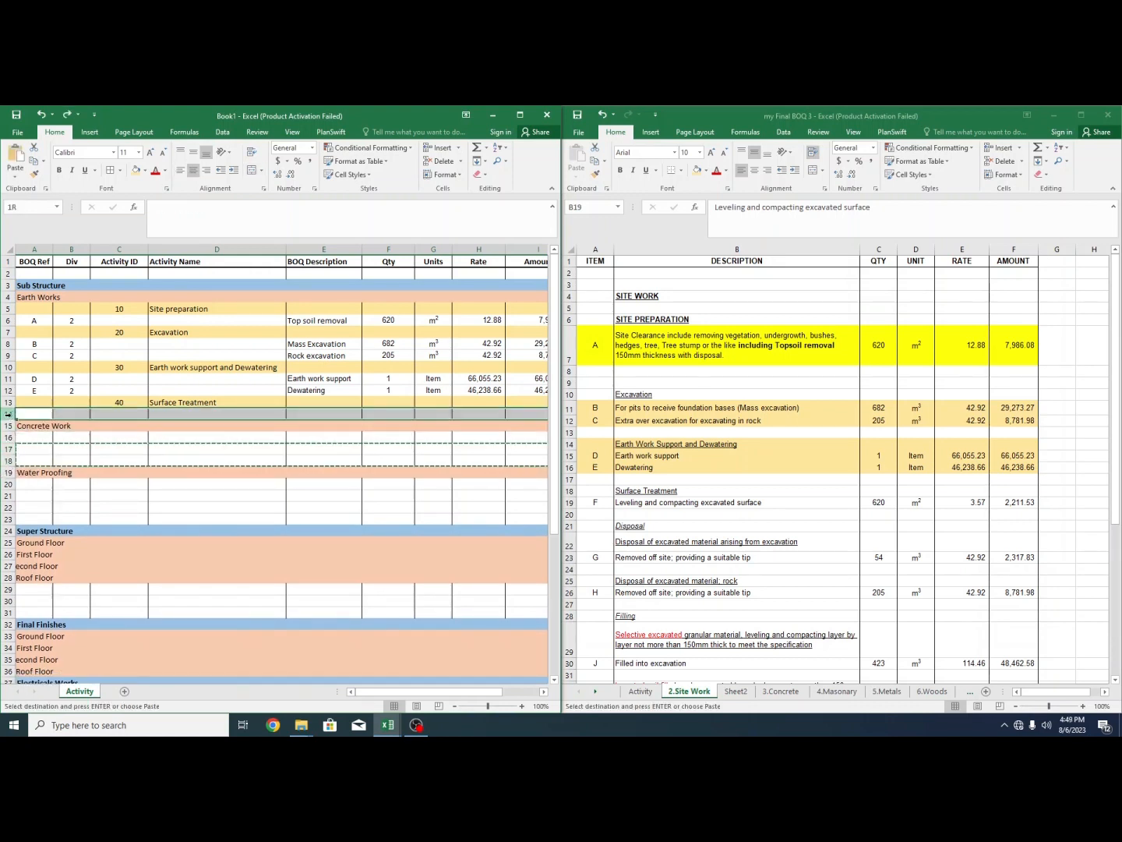
right_click(9, 414)
click(55, 508)
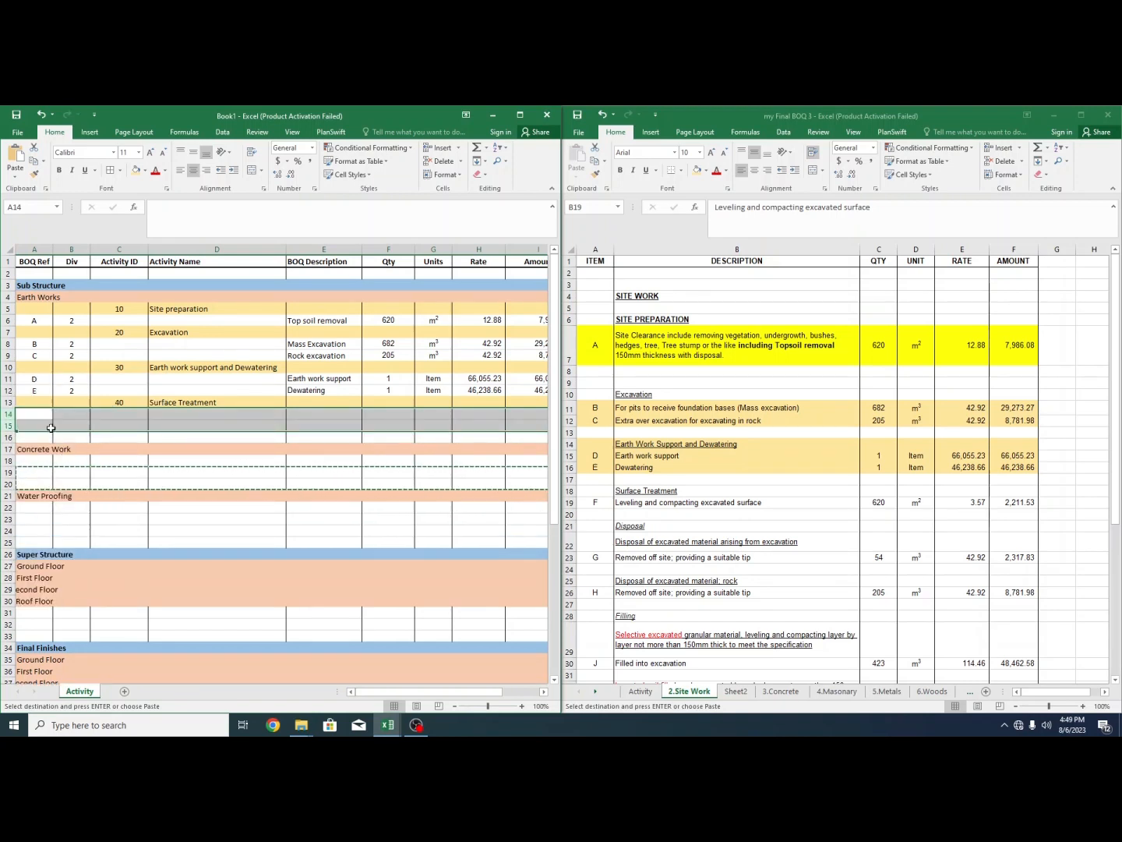
click(51, 428)
- Copy BOQ item F's description, quantity, unit, rate and amount from B19:F19 of 2.Site Work into E14:I14 of the Activity sheet
click(205, 417)
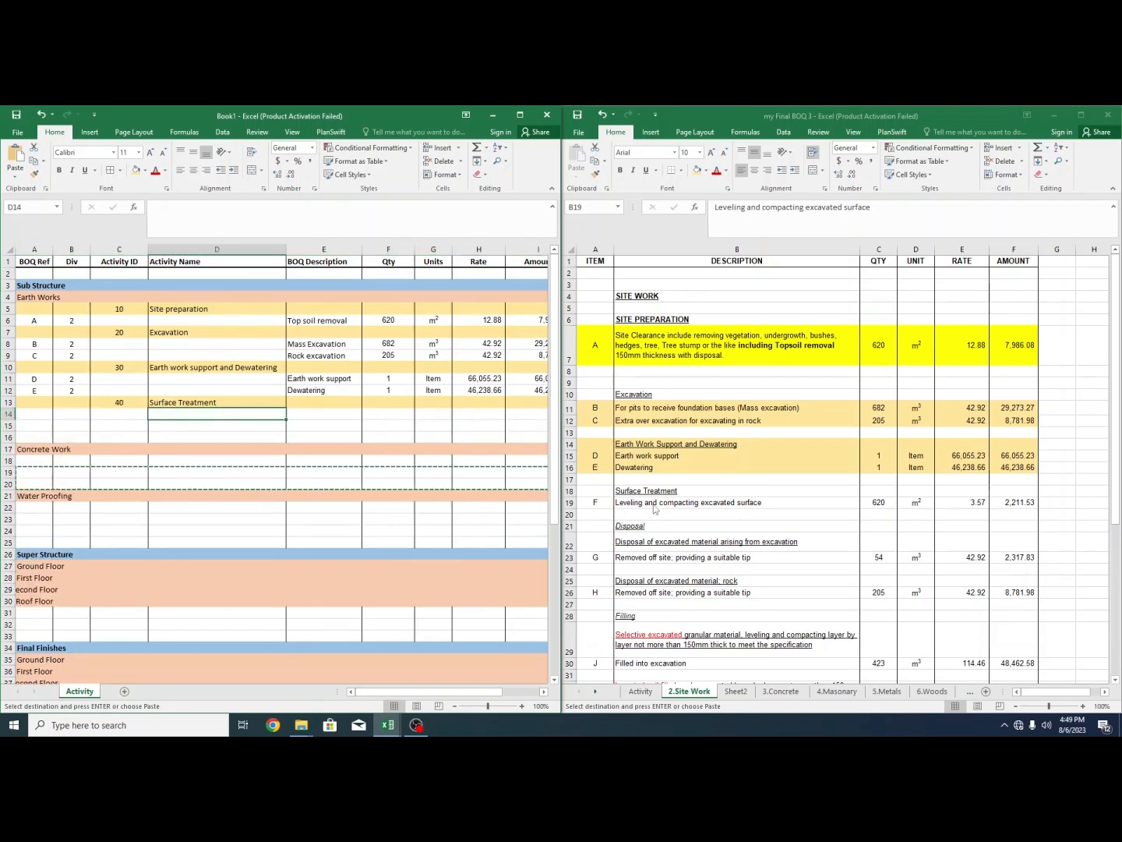
drag(655, 505, 1014, 502)
key(ctrl+c)
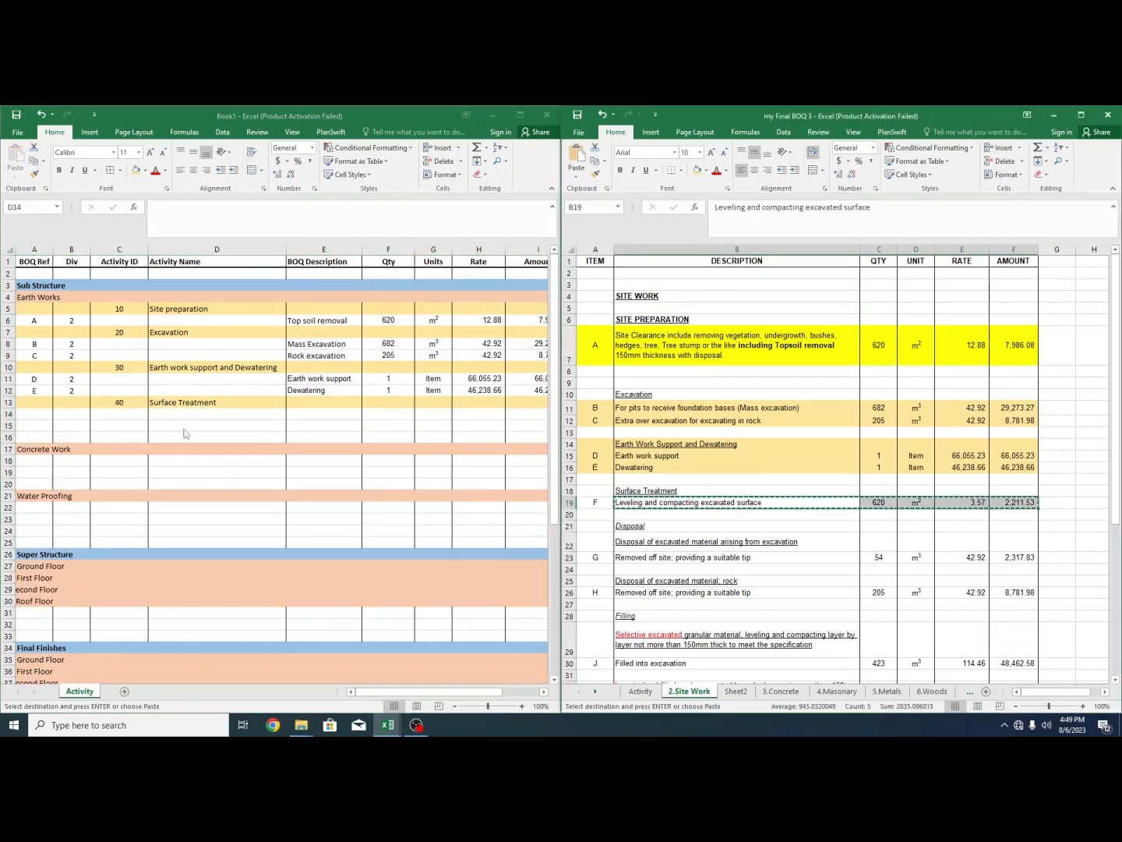
click(187, 434)
click(309, 413)
right_click(309, 412)
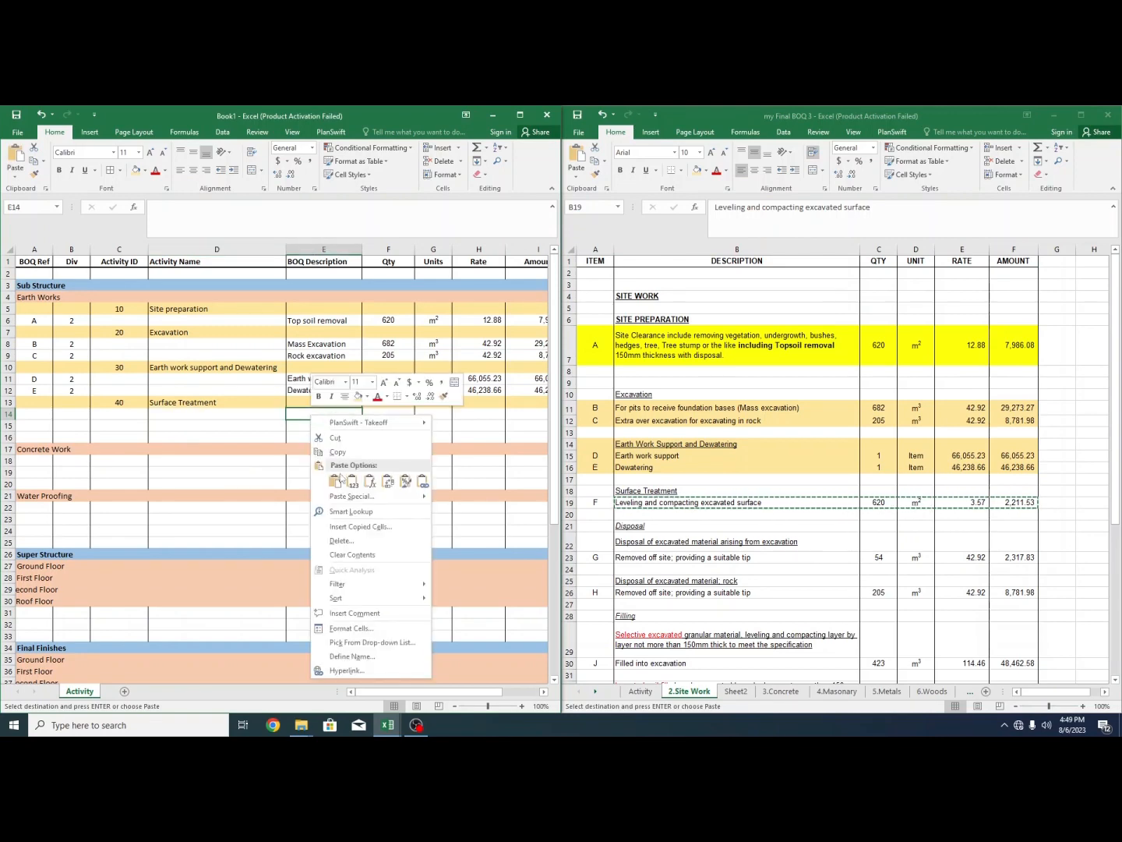
click(333, 480)
- Shorten the description in E14 to Leveling and compacting, and widen the BOQ Description column so it fits on one line
double_click(308, 432)
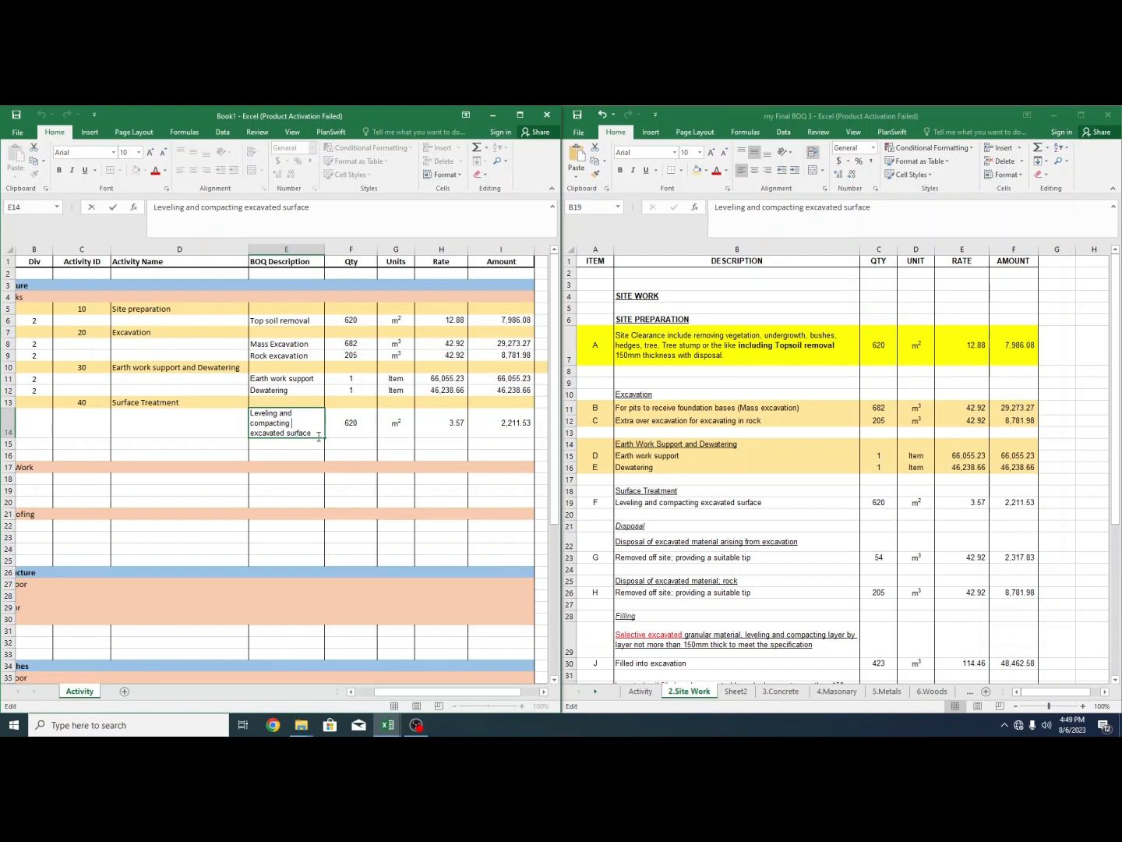
drag(320, 437, 250, 438)
key(BackSpace)
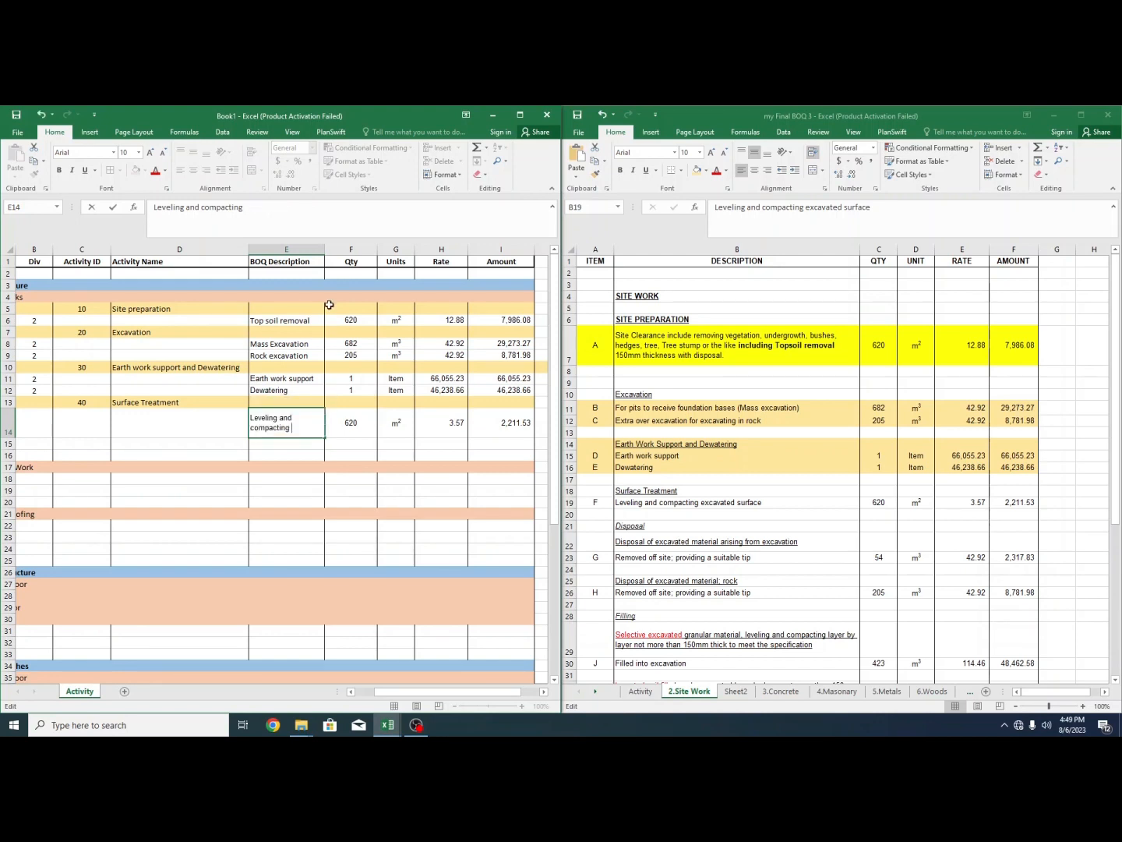
click(320, 261)
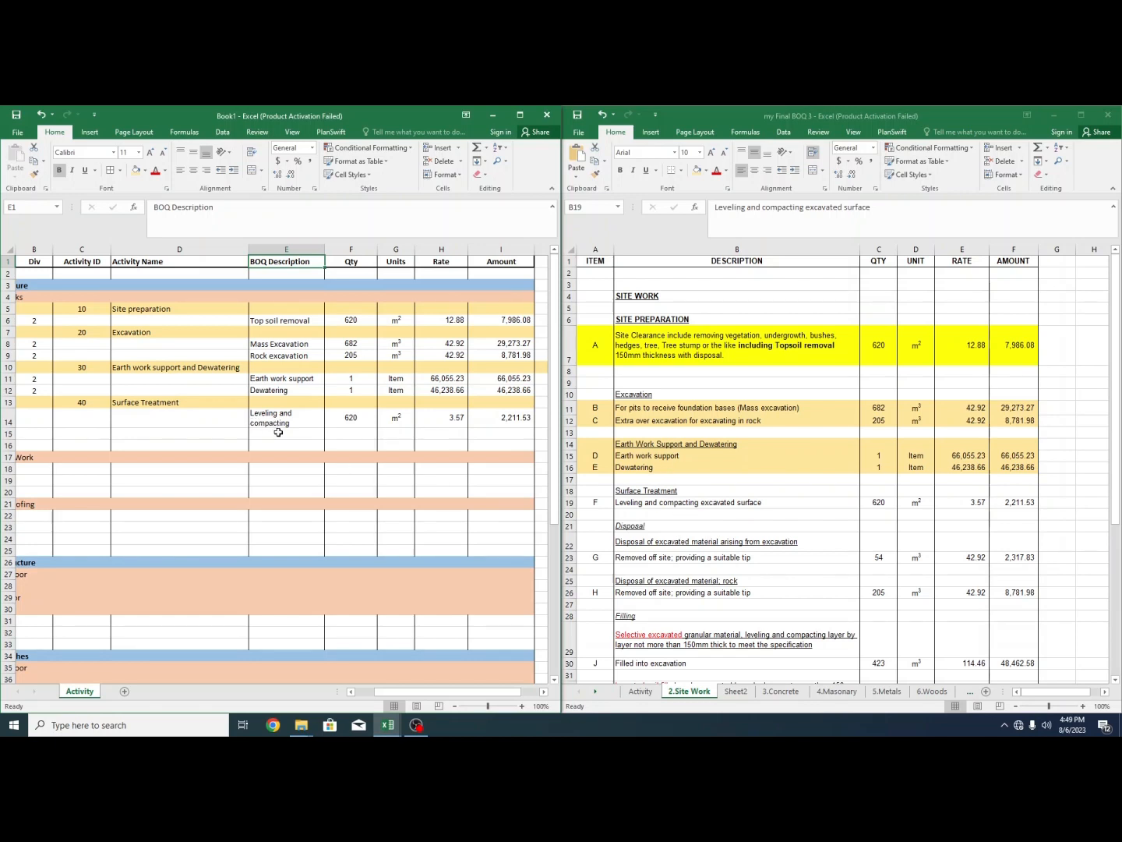
click(294, 417)
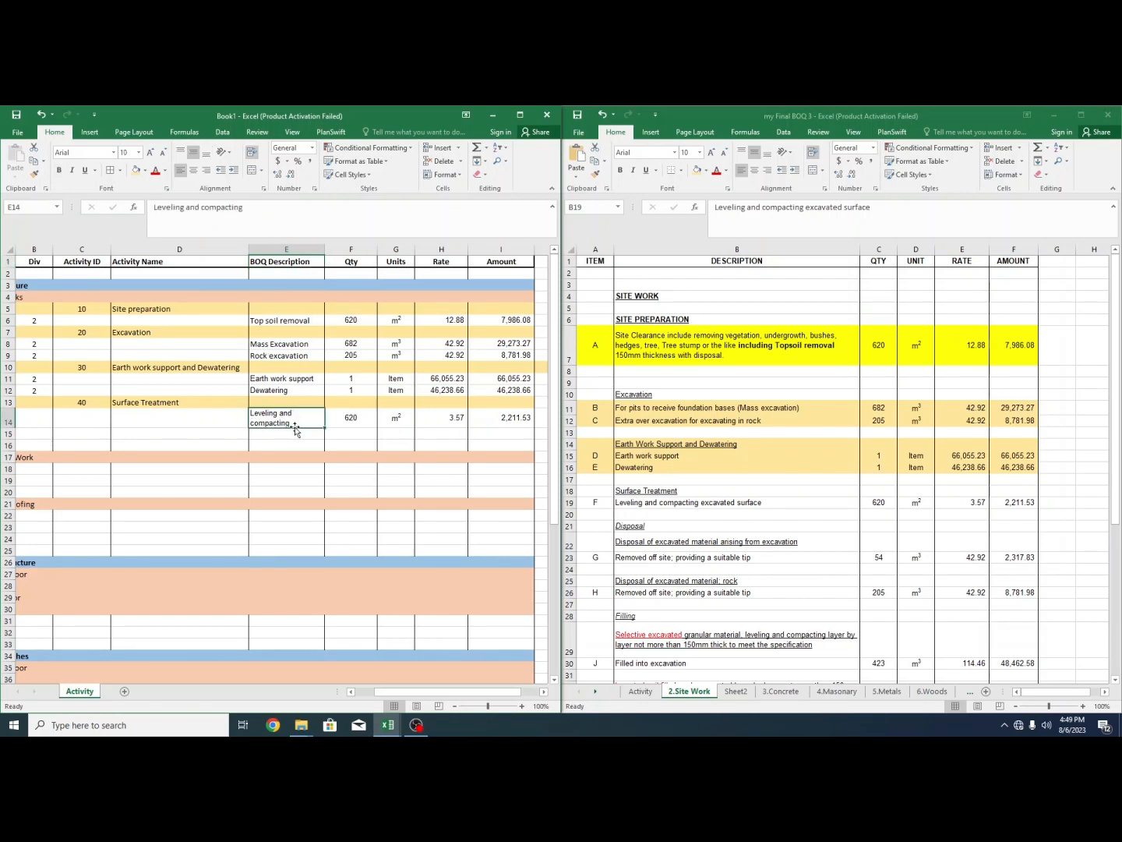
drag(325, 248, 359, 248)
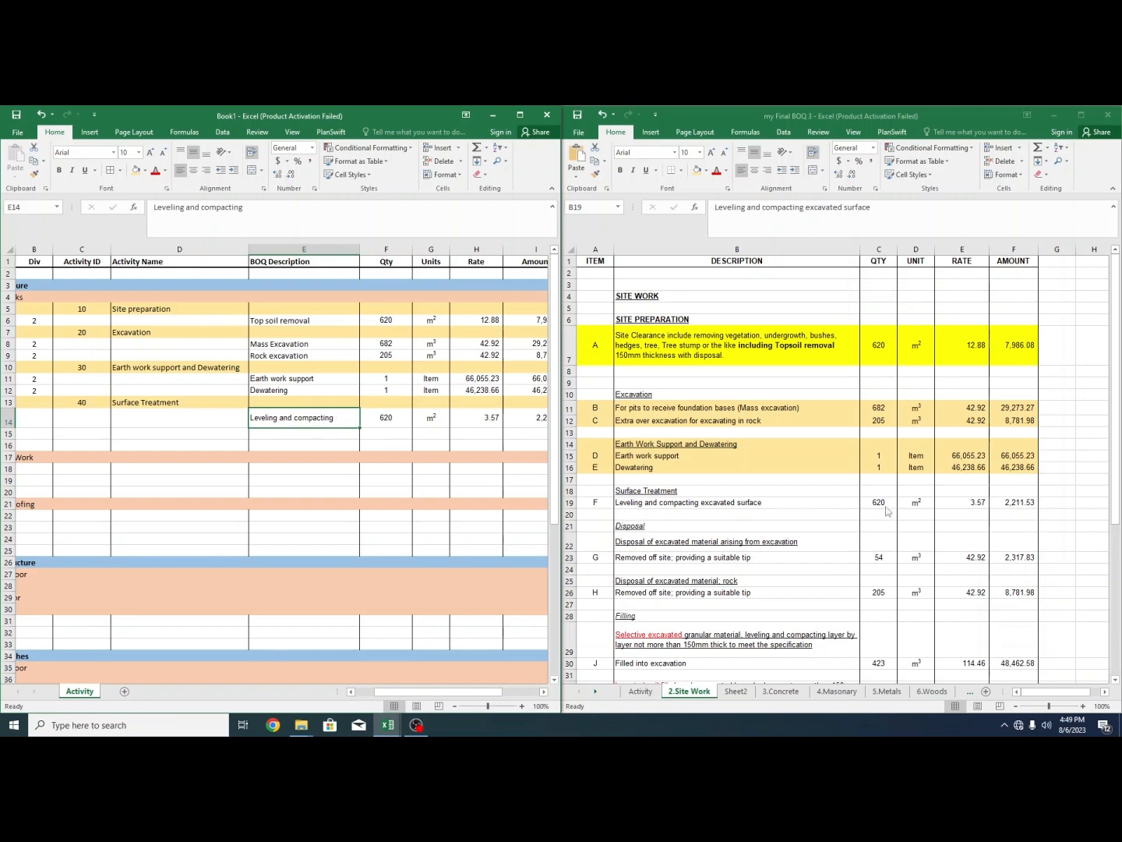
- Shade the Surface Treatment rows A18:F19 of the 2.Site Work sheet with the light orange fill
click(647, 505)
key(ctrl+shift+Right)
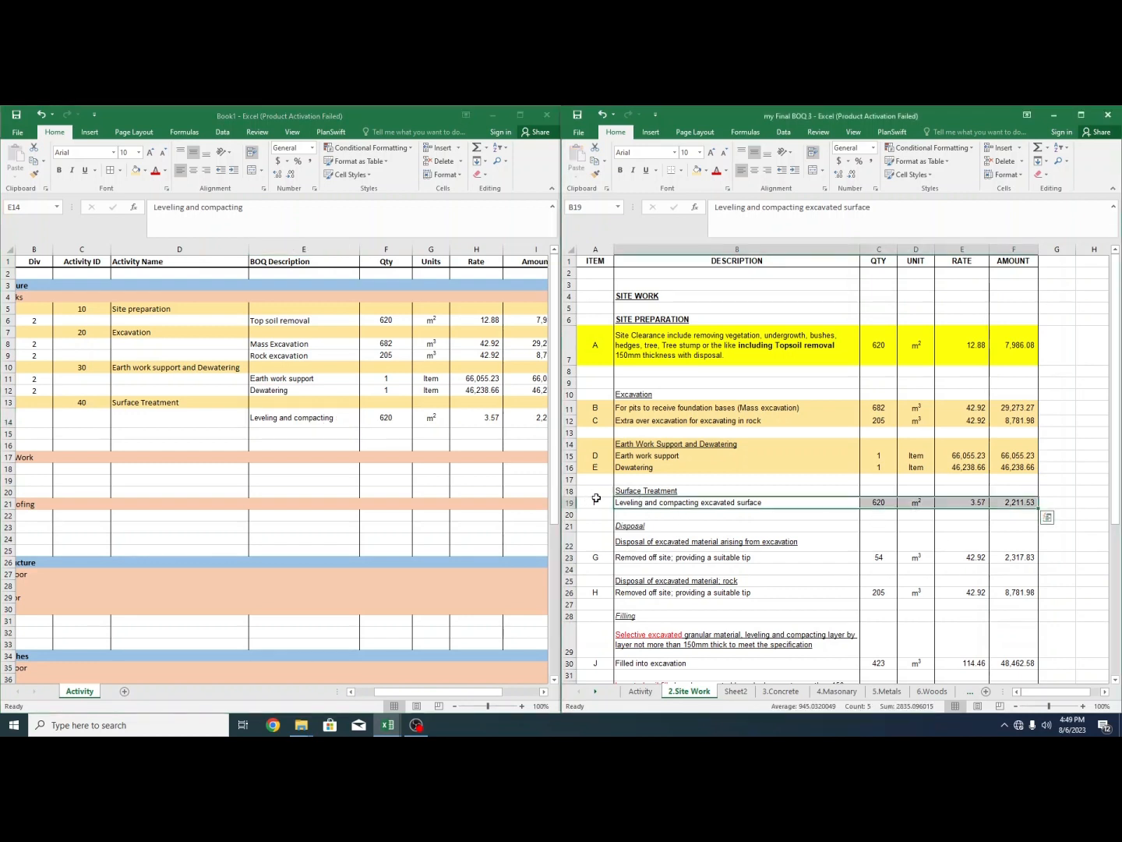
drag(595, 495, 1015, 507)
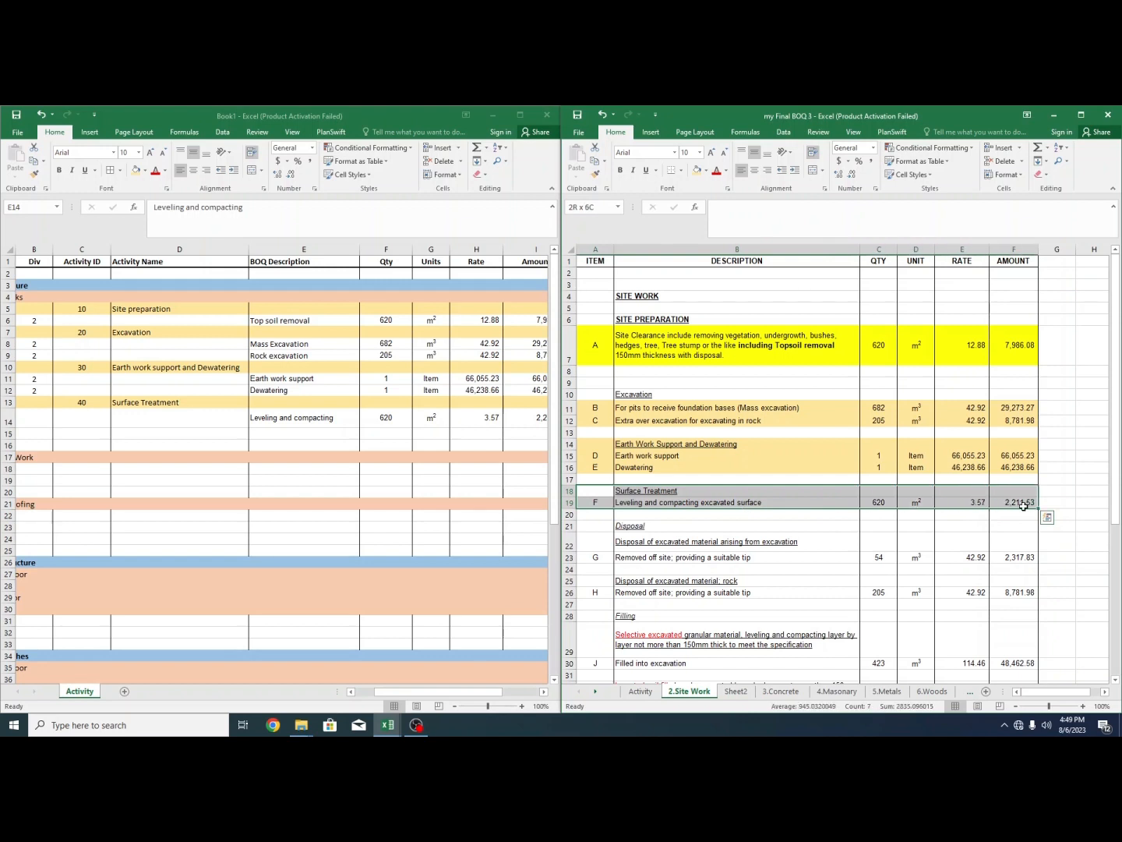
click(698, 172)
click(333, 418)
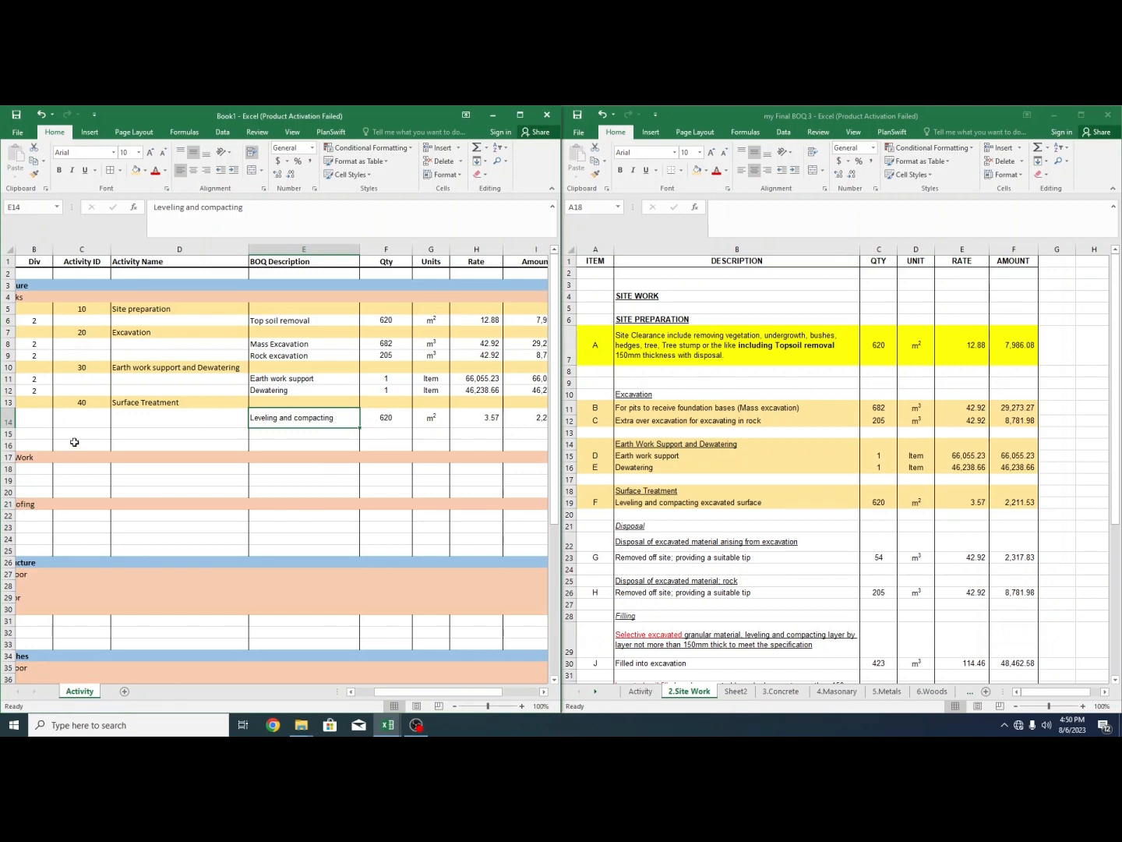
- Enter Activity ID 50 in C15 and the activity name Disposal in D15 of the Activity sheet
click(82, 435)
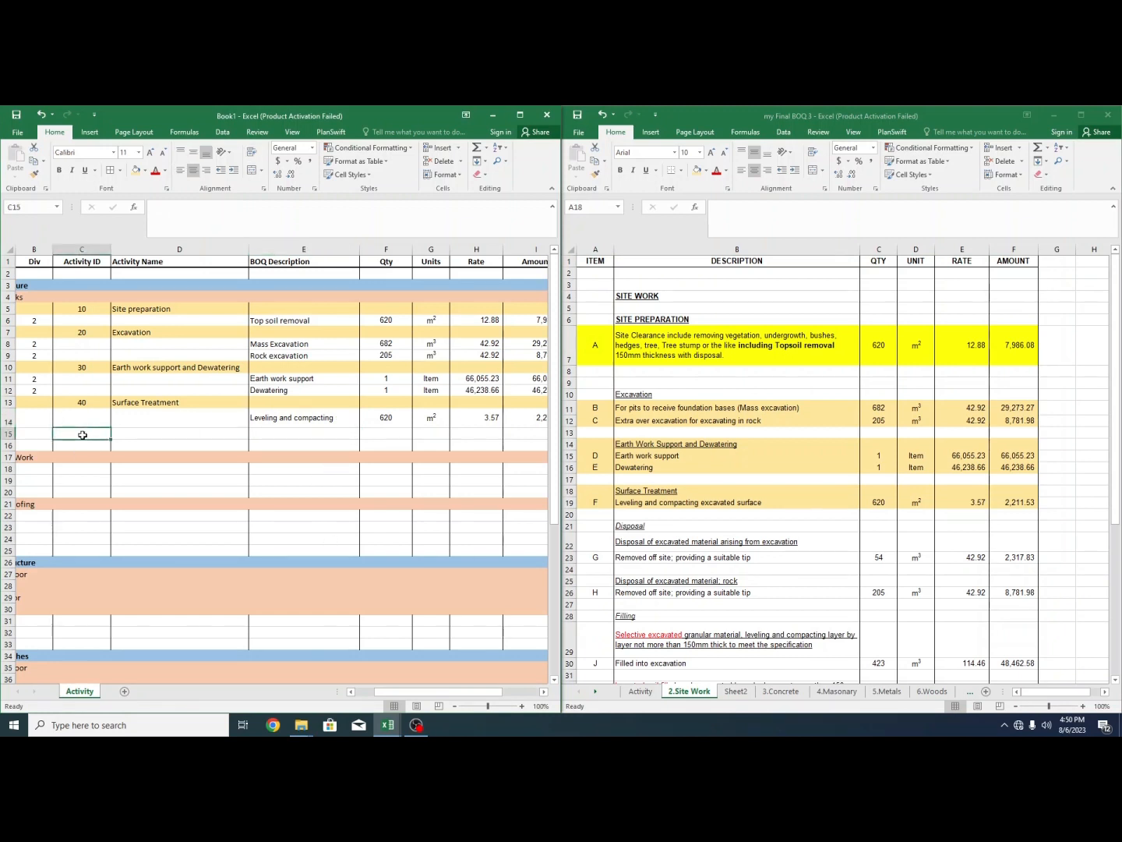
text(50)
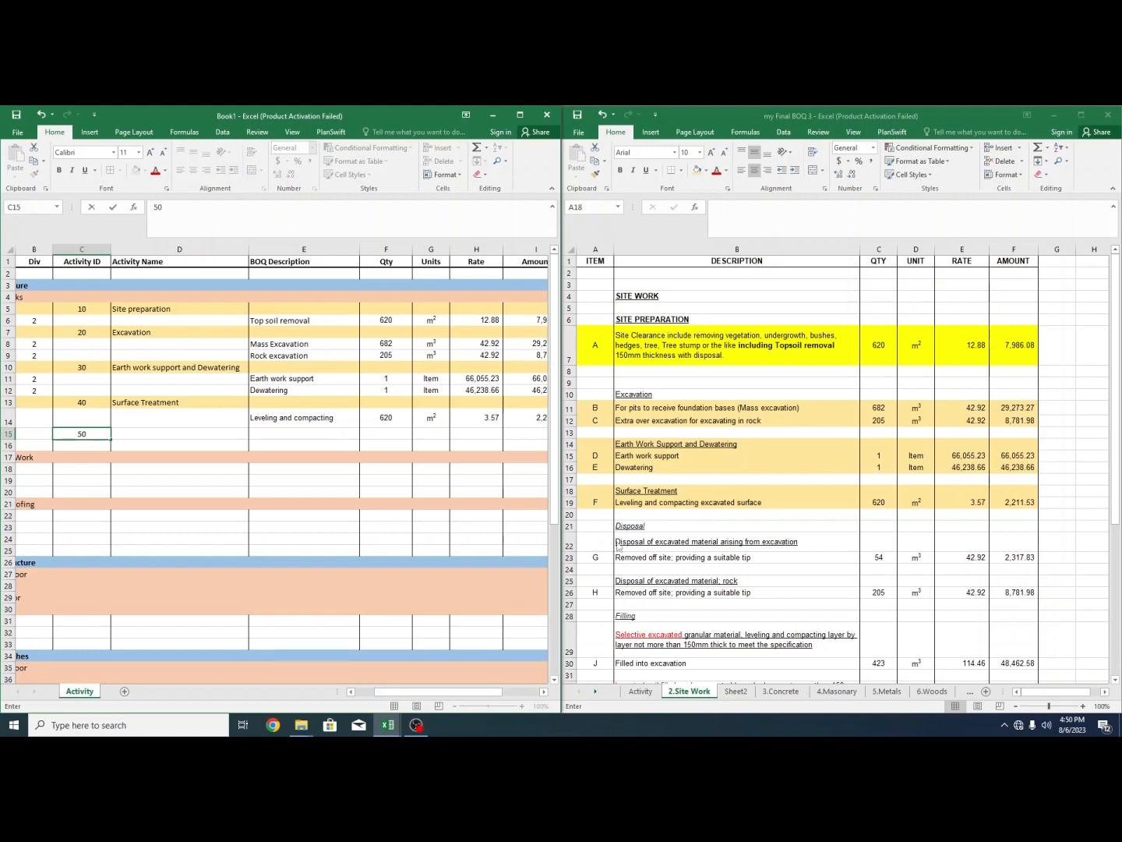
click(150, 434)
text(D)
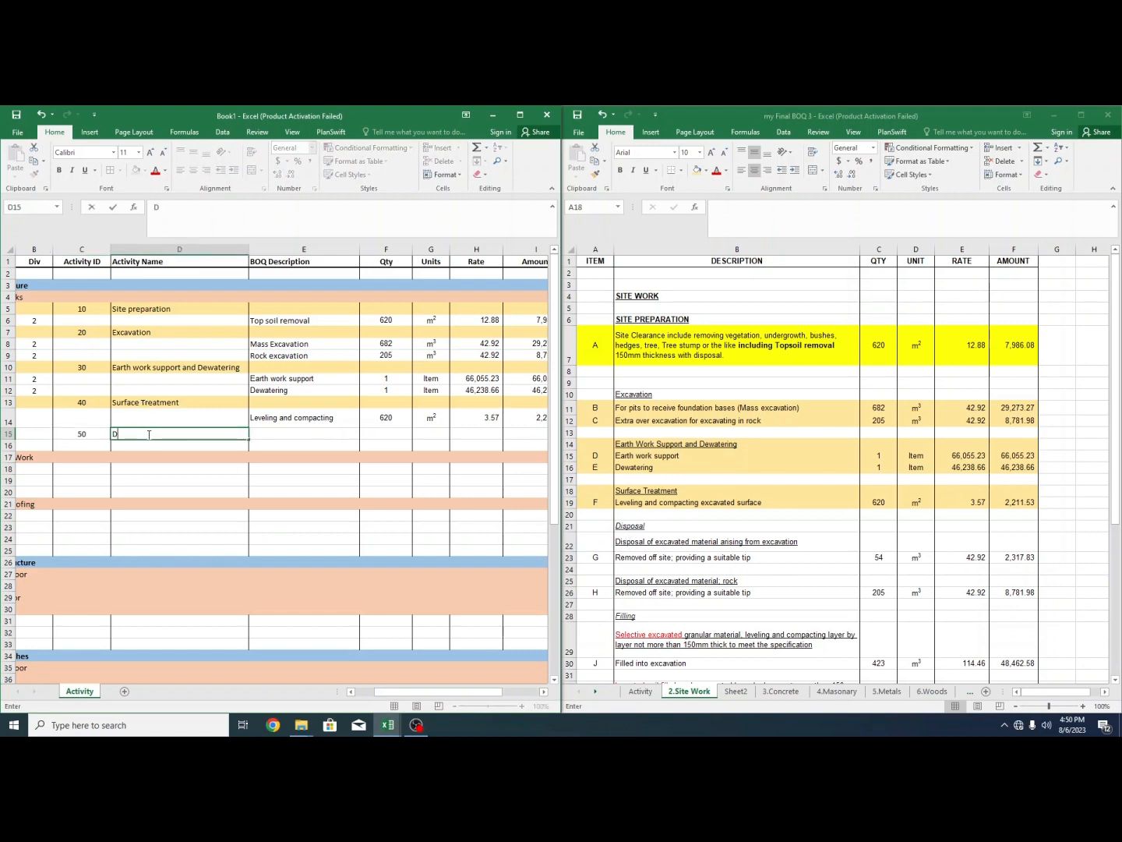
text(isposal)
click(181, 478)
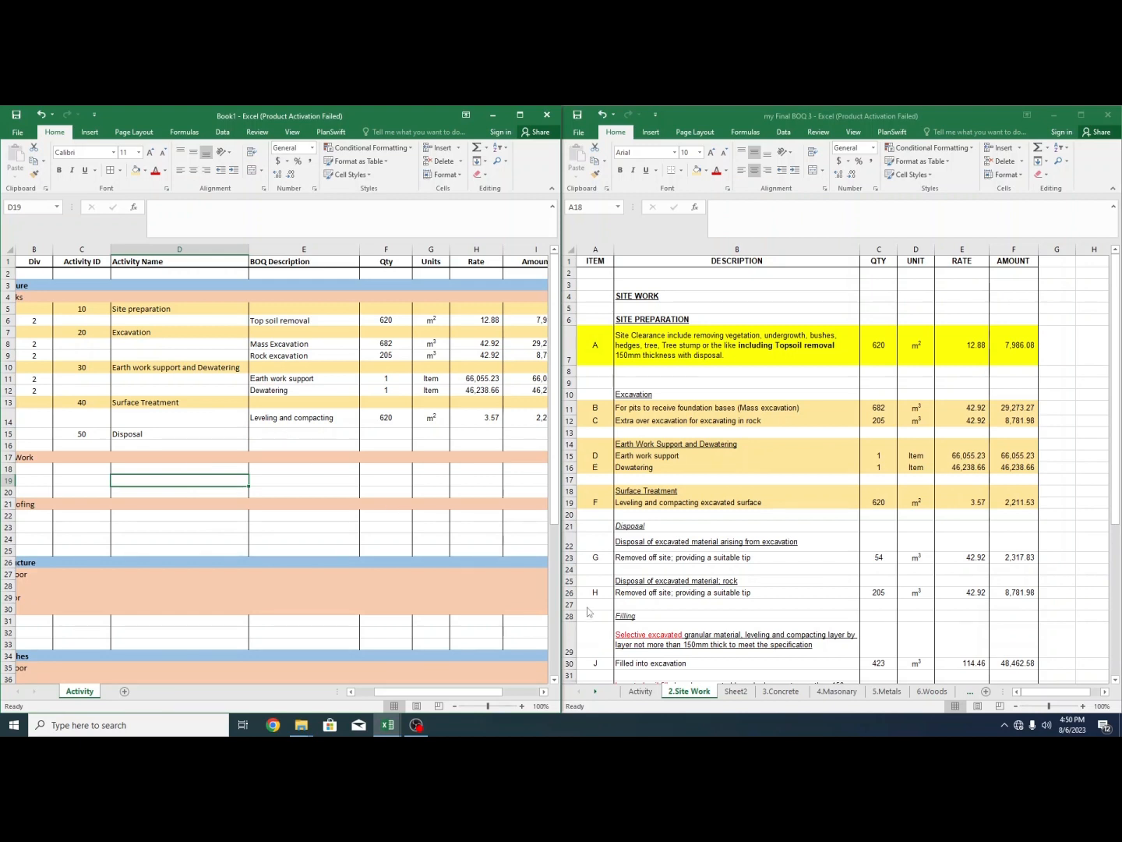
- Copy blank rows 23:24 of the Activity sheet and insert them as new rows at row 16, below Disposal
scroll(280, 467, down, 1)
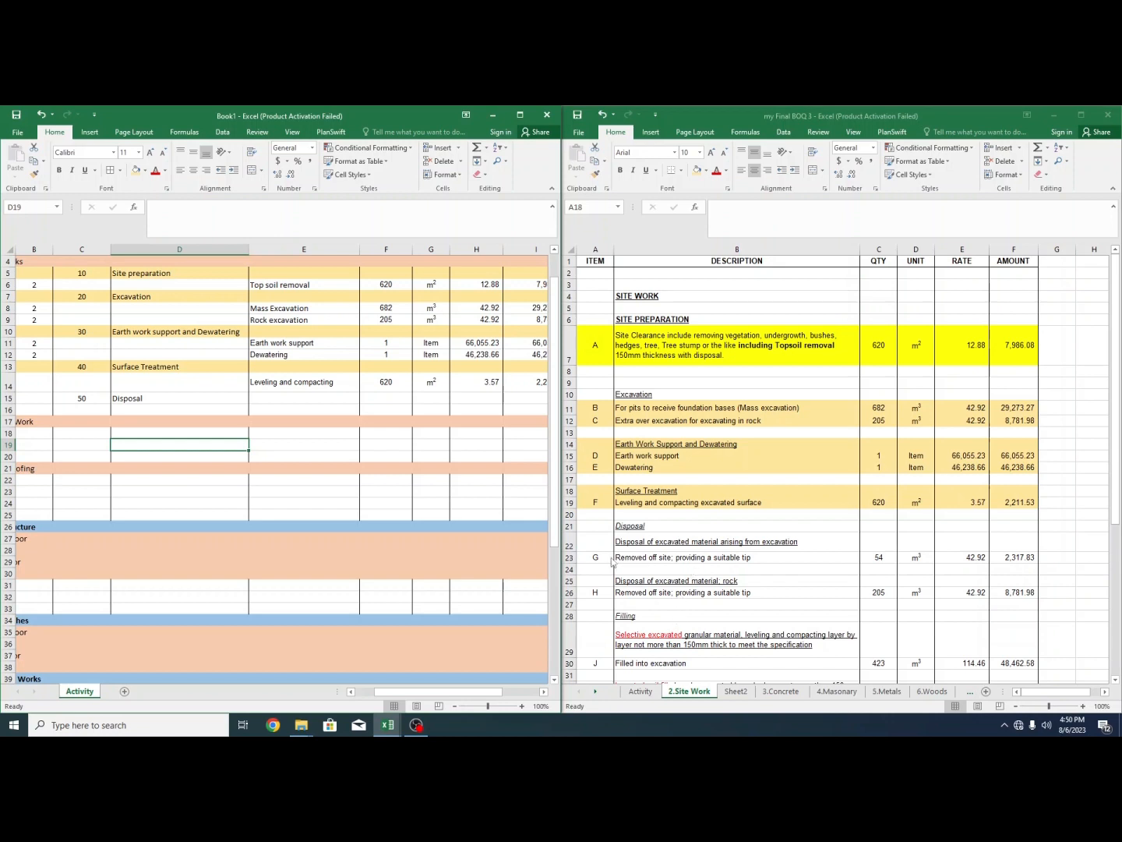
click(682, 558)
click(7, 445)
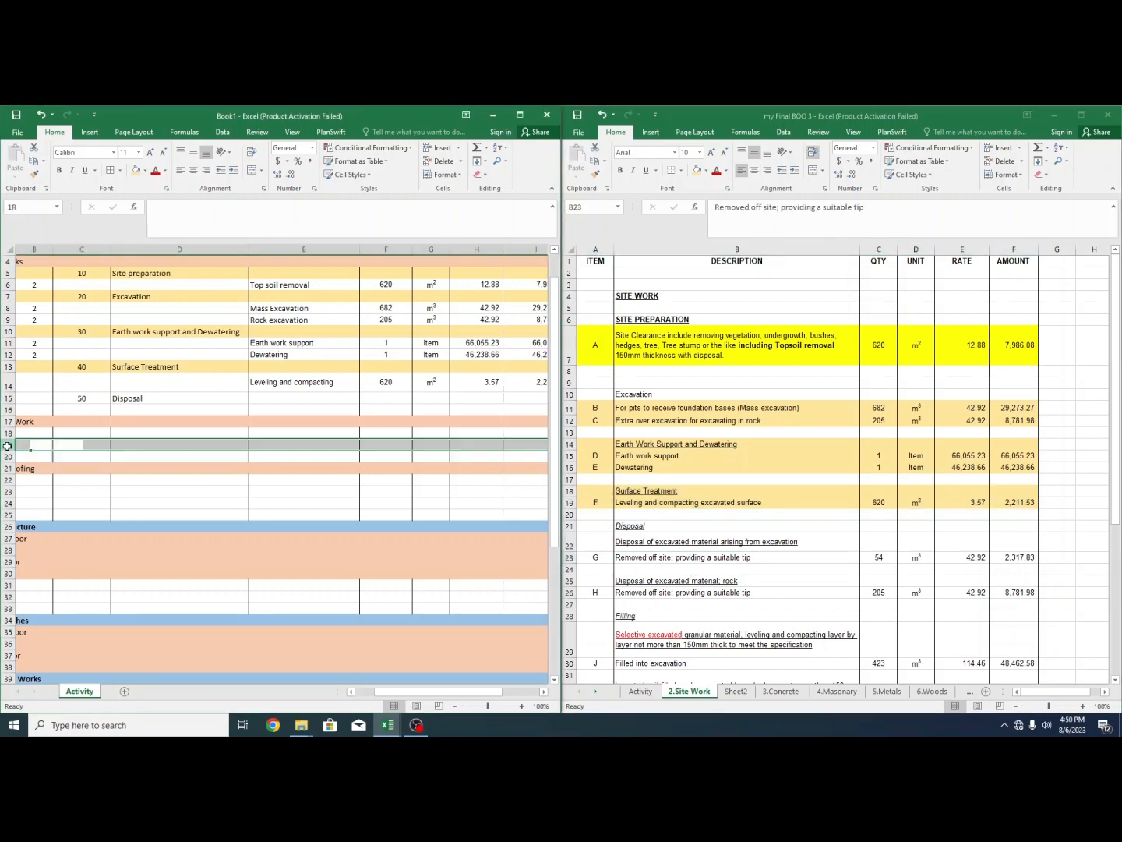
drag(7, 492, 7, 504)
key(ctrl+c)
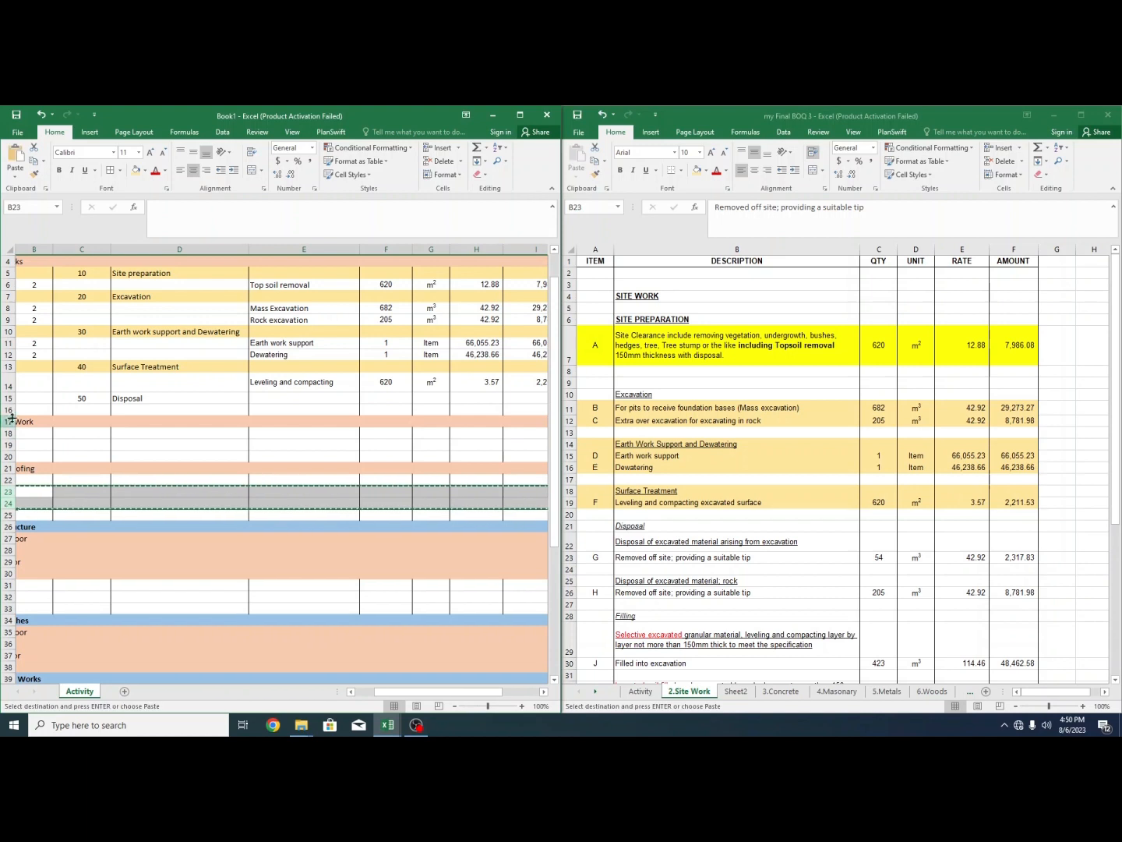
right_click(10, 410)
click(49, 496)
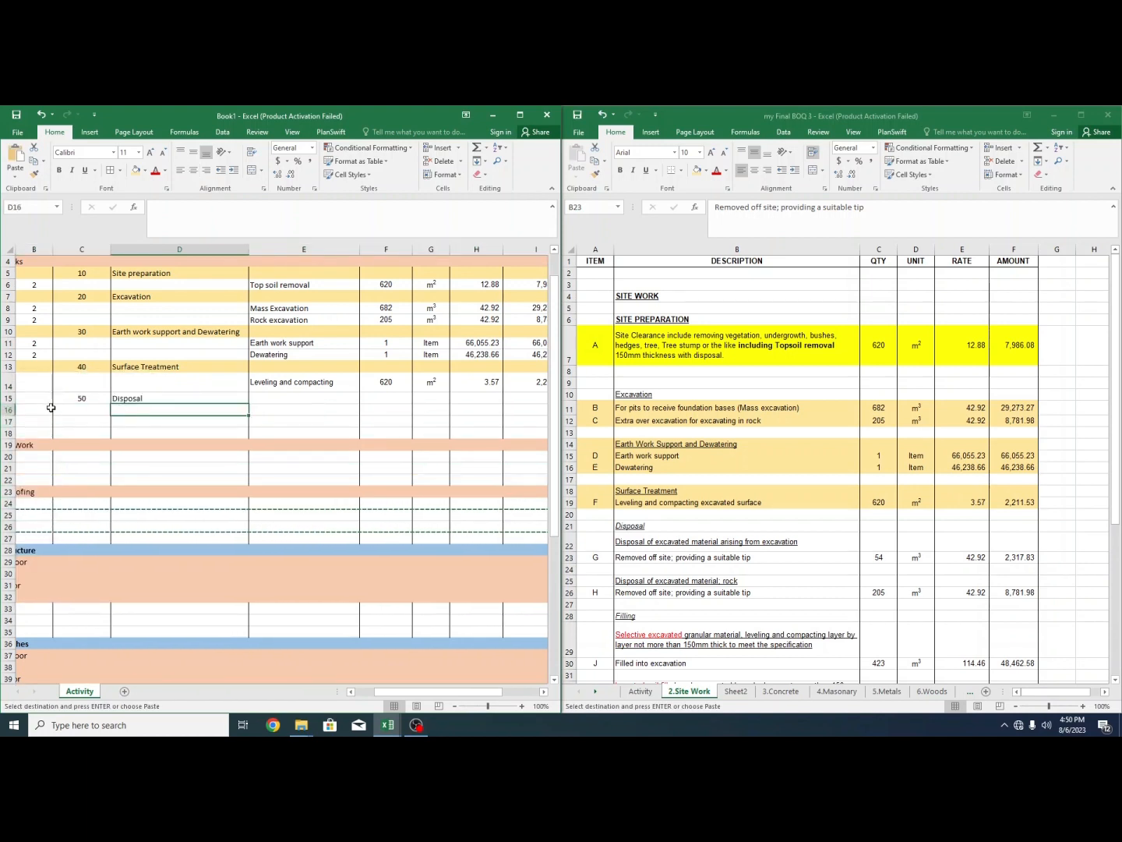
drag(37, 368, 537, 367)
click(136, 170)
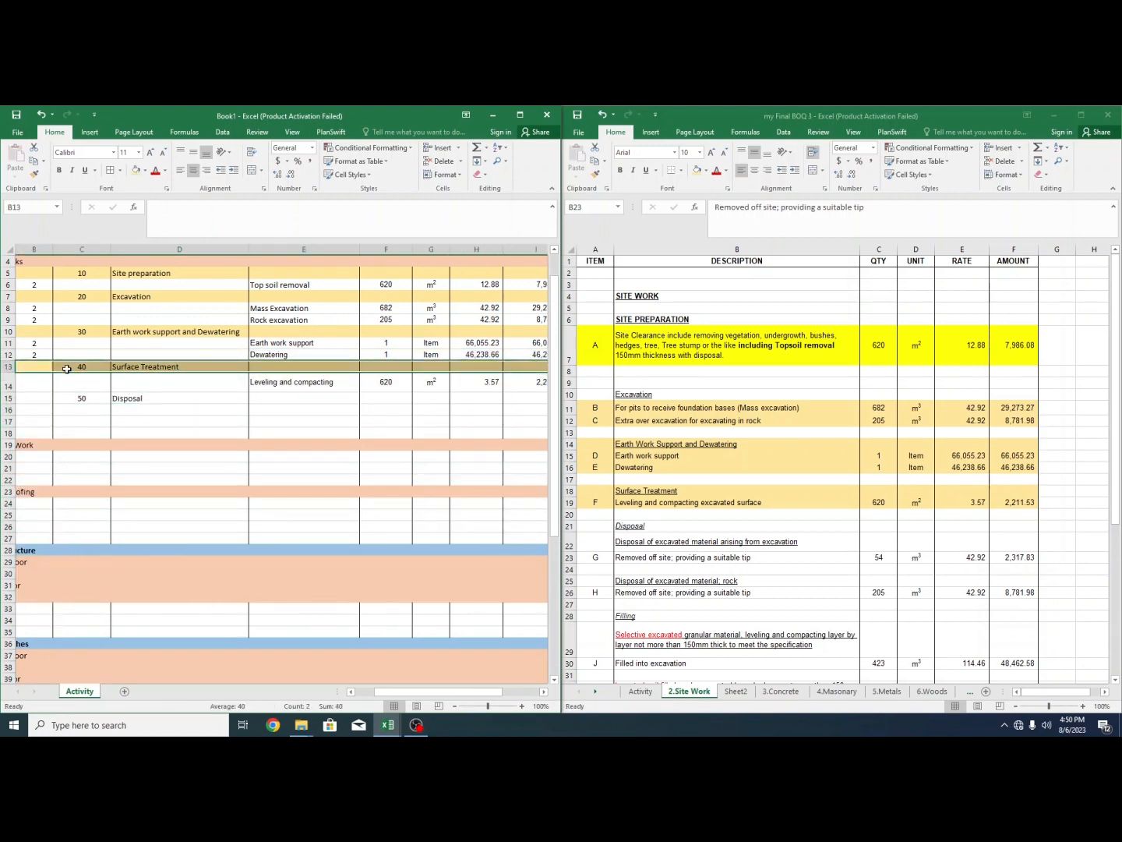
drag(27, 396, 537, 406)
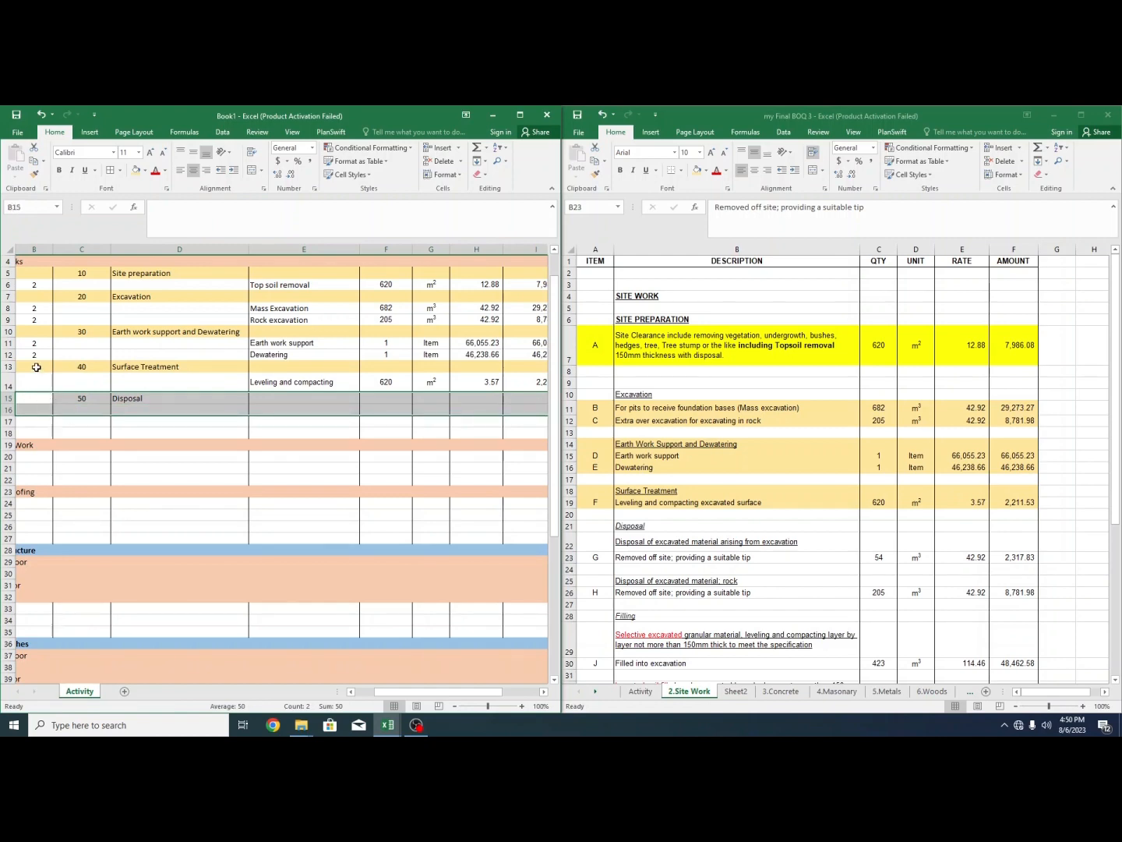
drag(37, 368, 537, 369)
scroll(274, 409, left, 3)
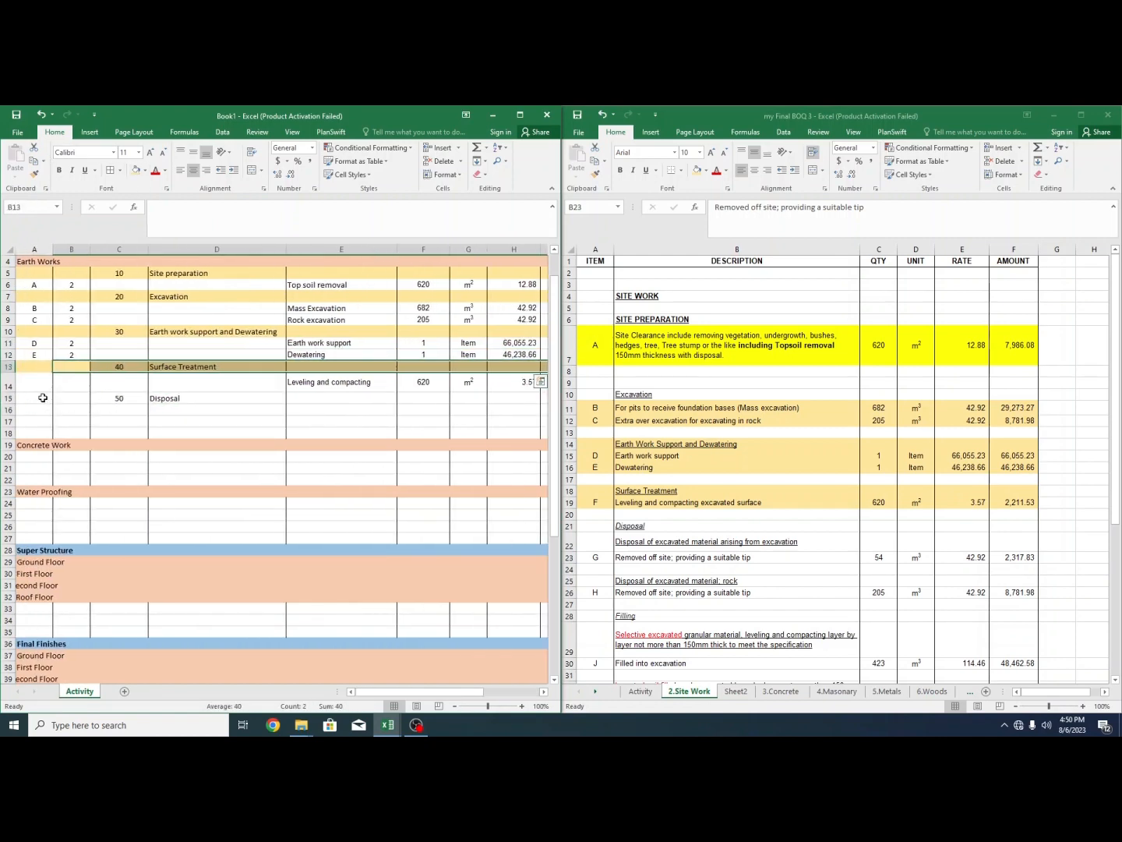
drag(33, 397, 286, 402)
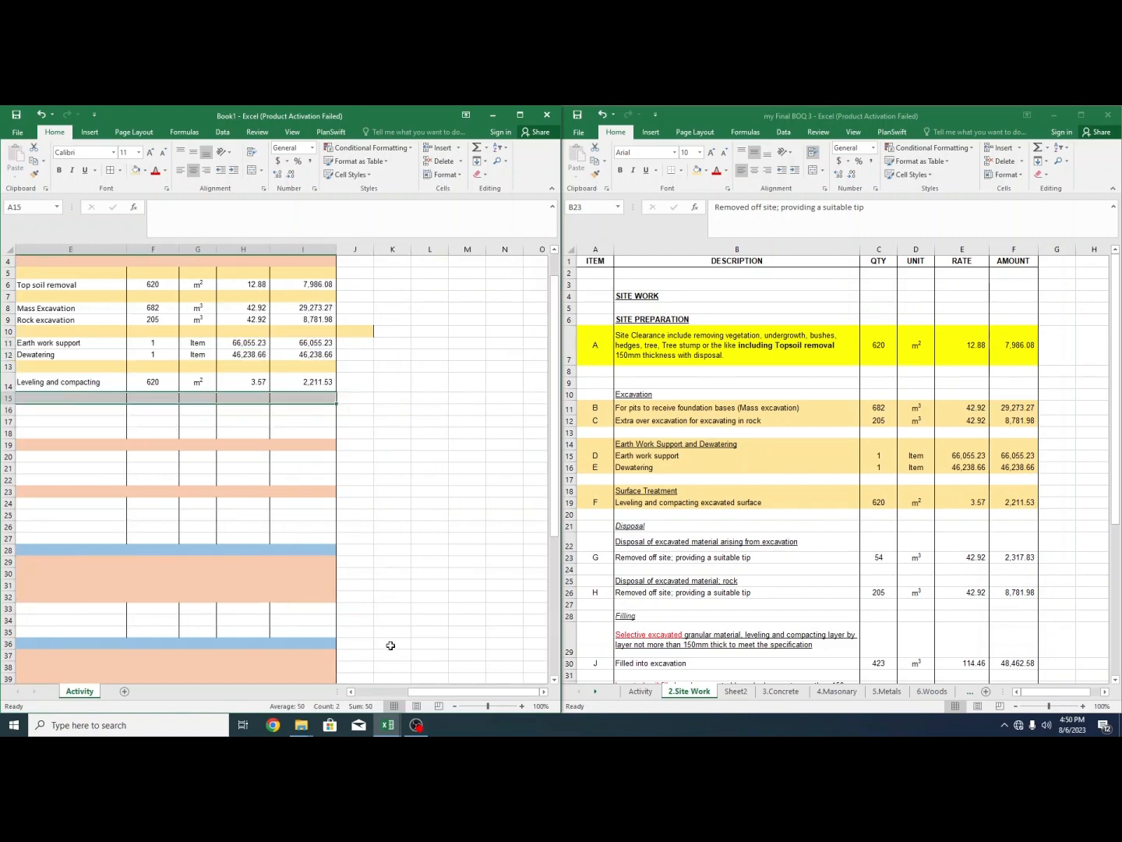
- Copy the formatting of the Surface Treatment row A13:I13 onto the Disposal row A15:I15 of the Activity sheet
drag(487, 706, 482, 705)
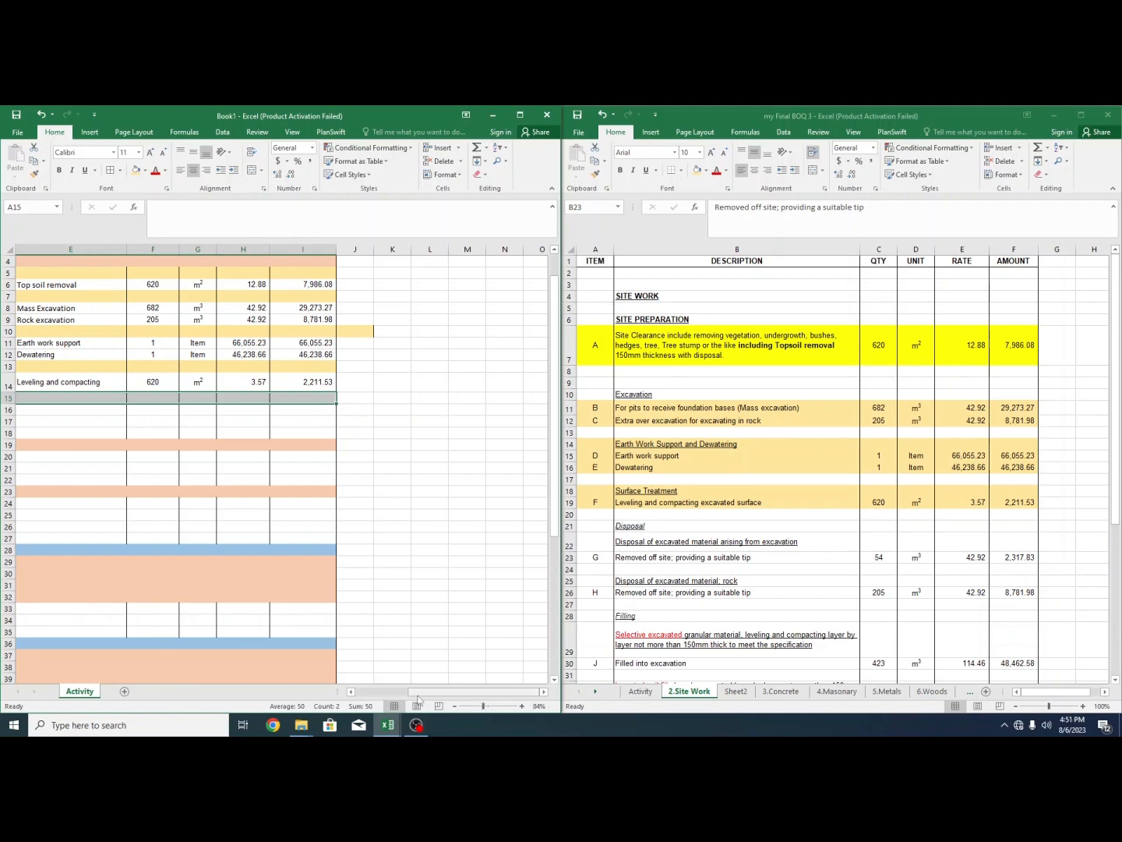
drag(417, 692, 362, 692)
drag(482, 706, 476, 705)
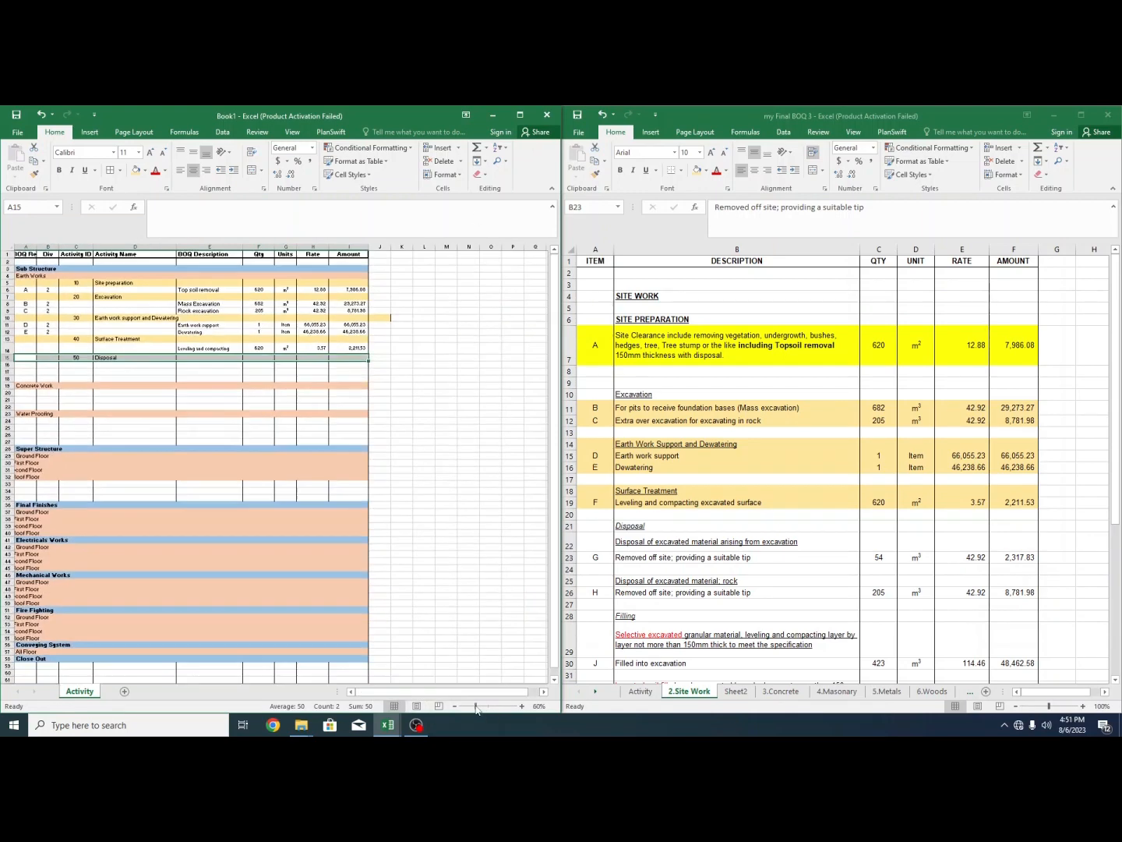
click(522, 707)
click(522, 707)
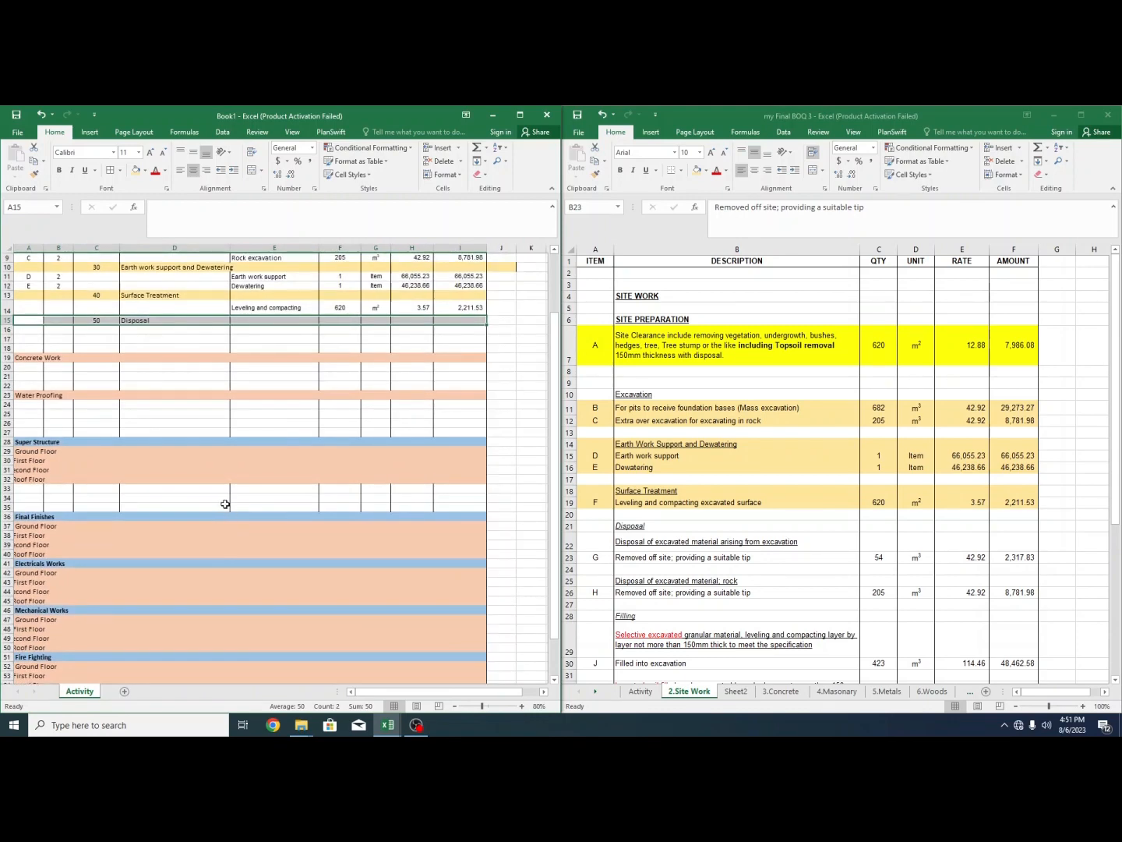
scroll(188, 470, up, 2)
drag(25, 354, 480, 351)
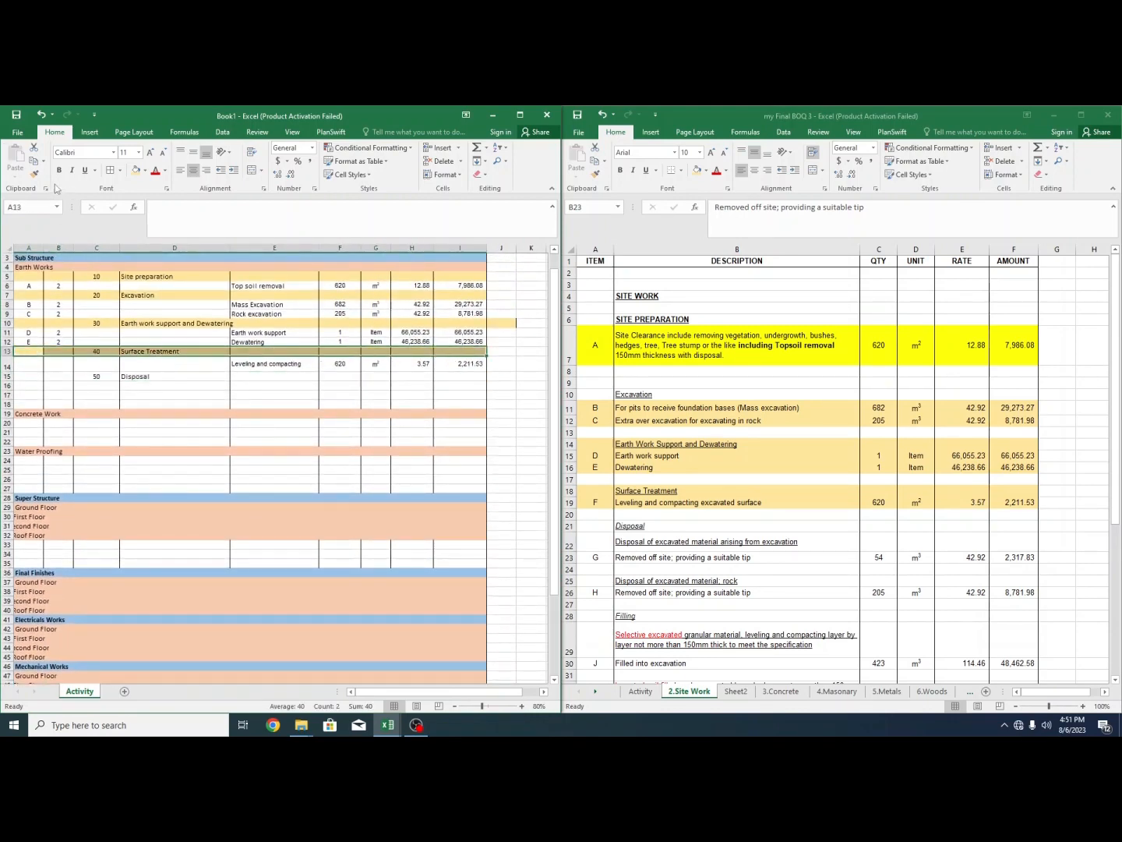
click(34, 172)
drag(28, 376, 477, 376)
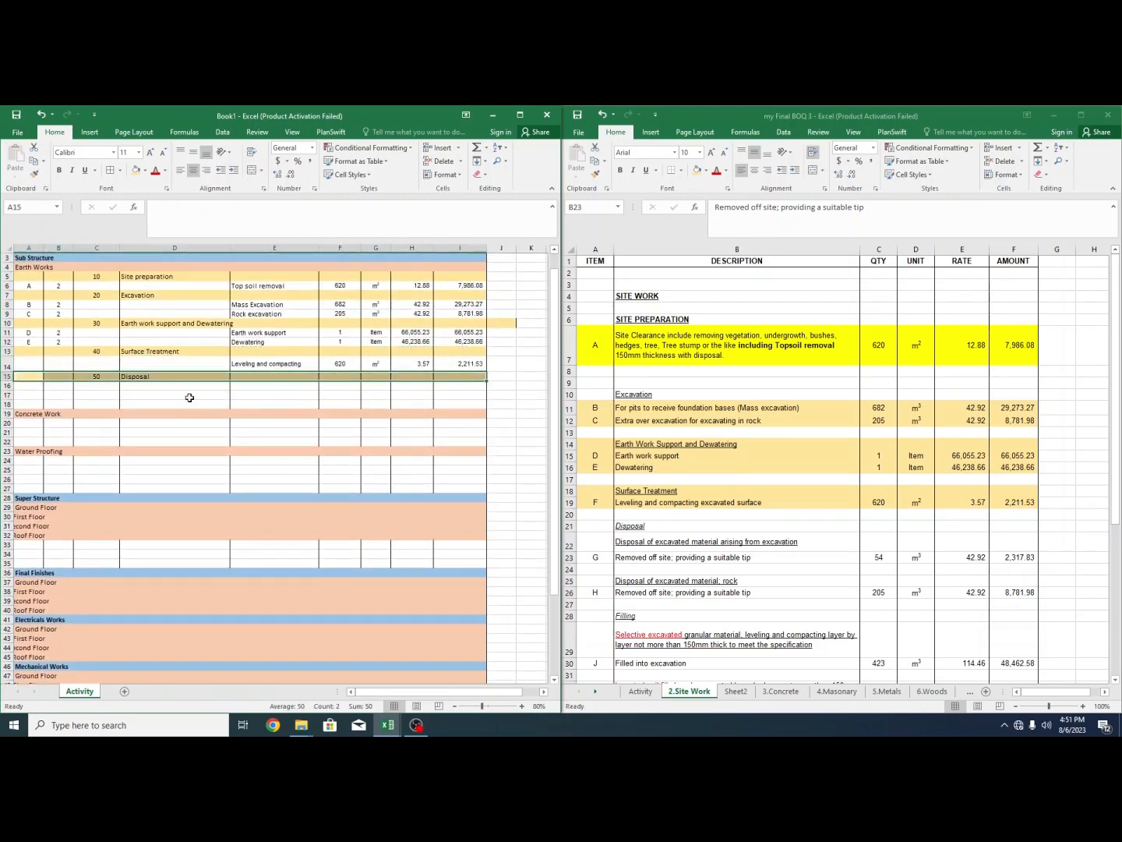
click(177, 385)
- Enter BOQ reference G in A16 and the BOQ description Removed off- Soil in E16 of the Activity sheet
click(642, 555)
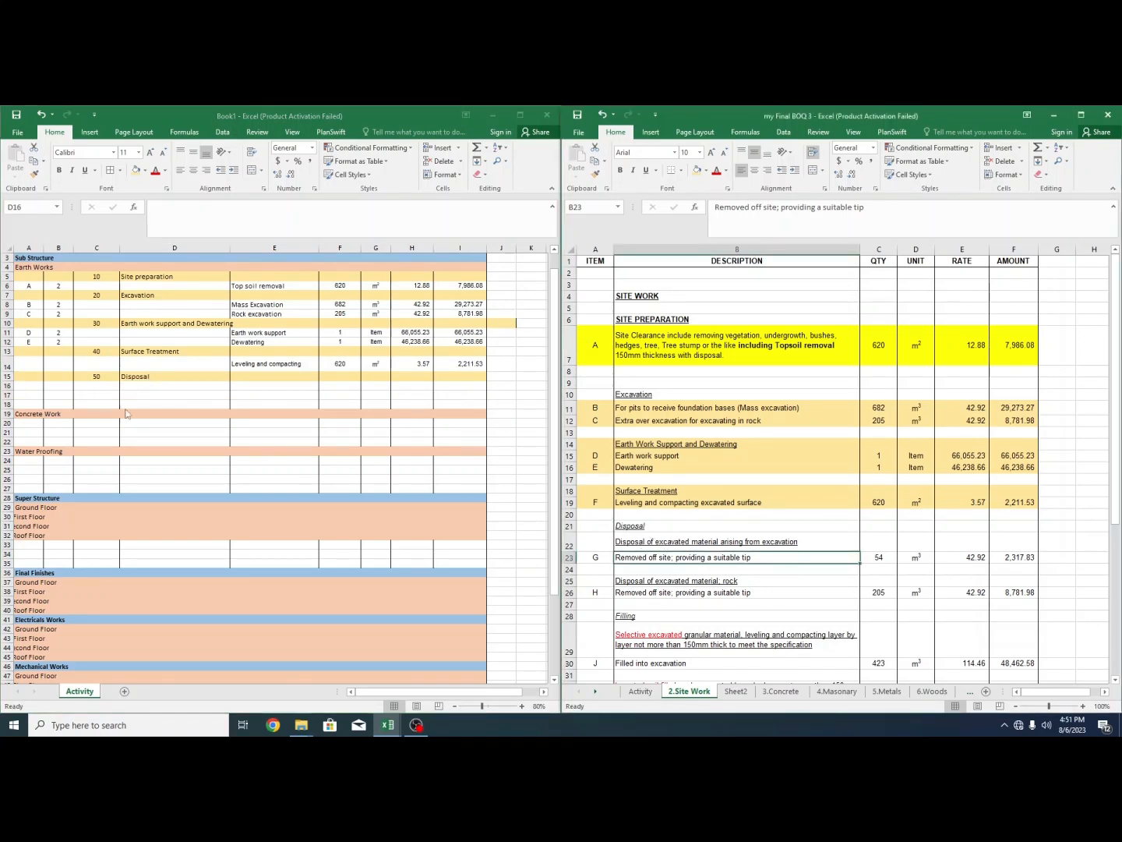
click(160, 388)
click(102, 395)
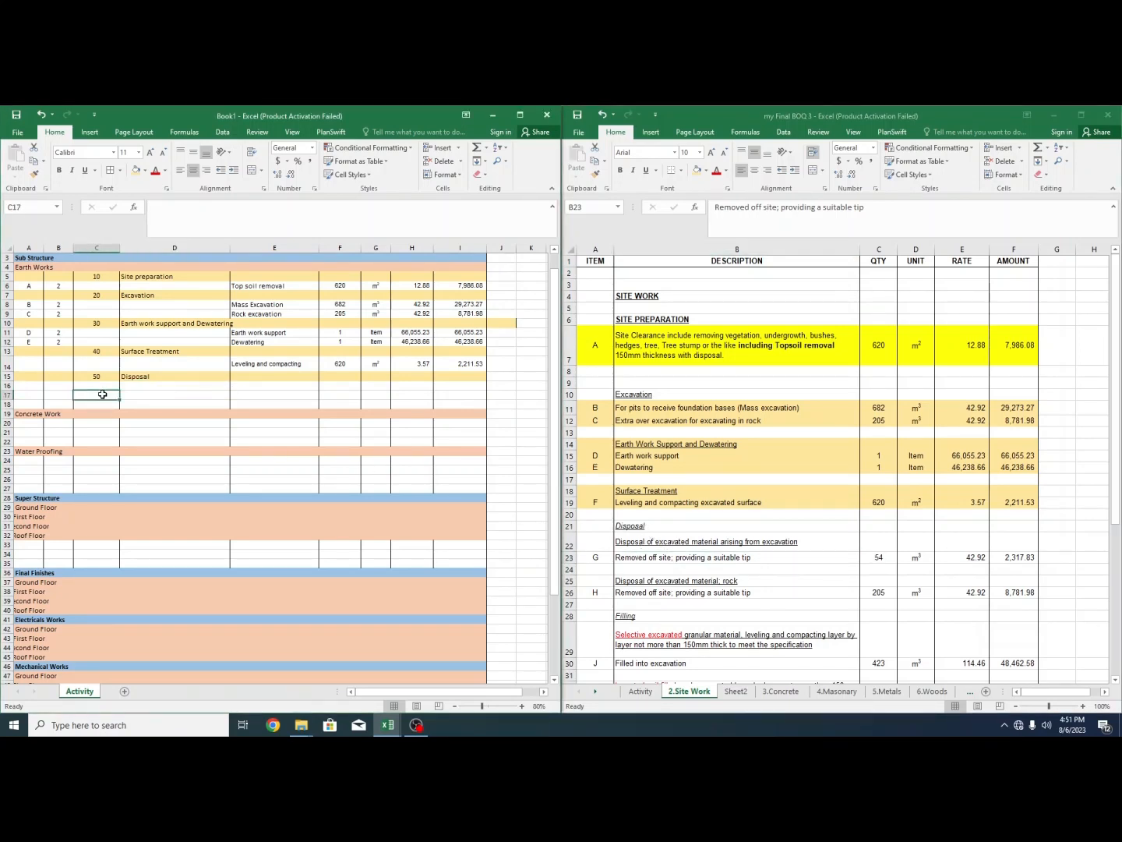
click(25, 385)
text(G)
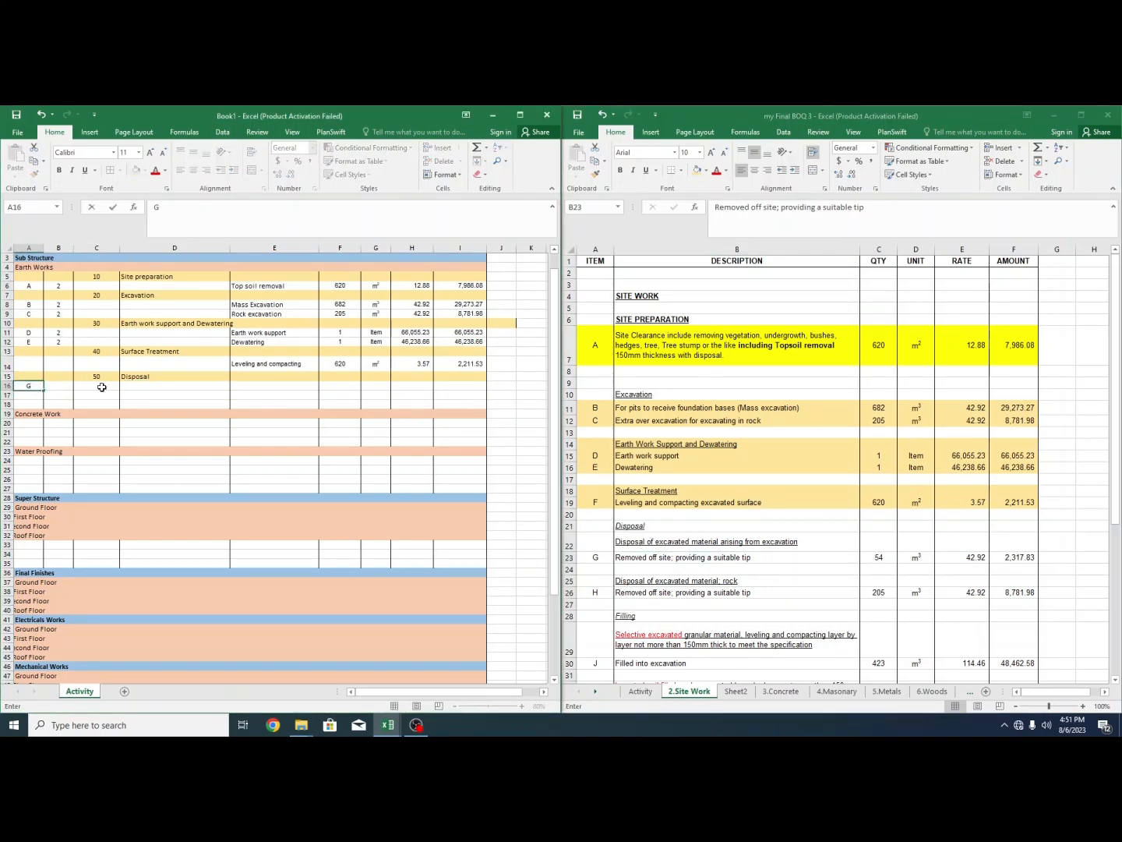
click(275, 388)
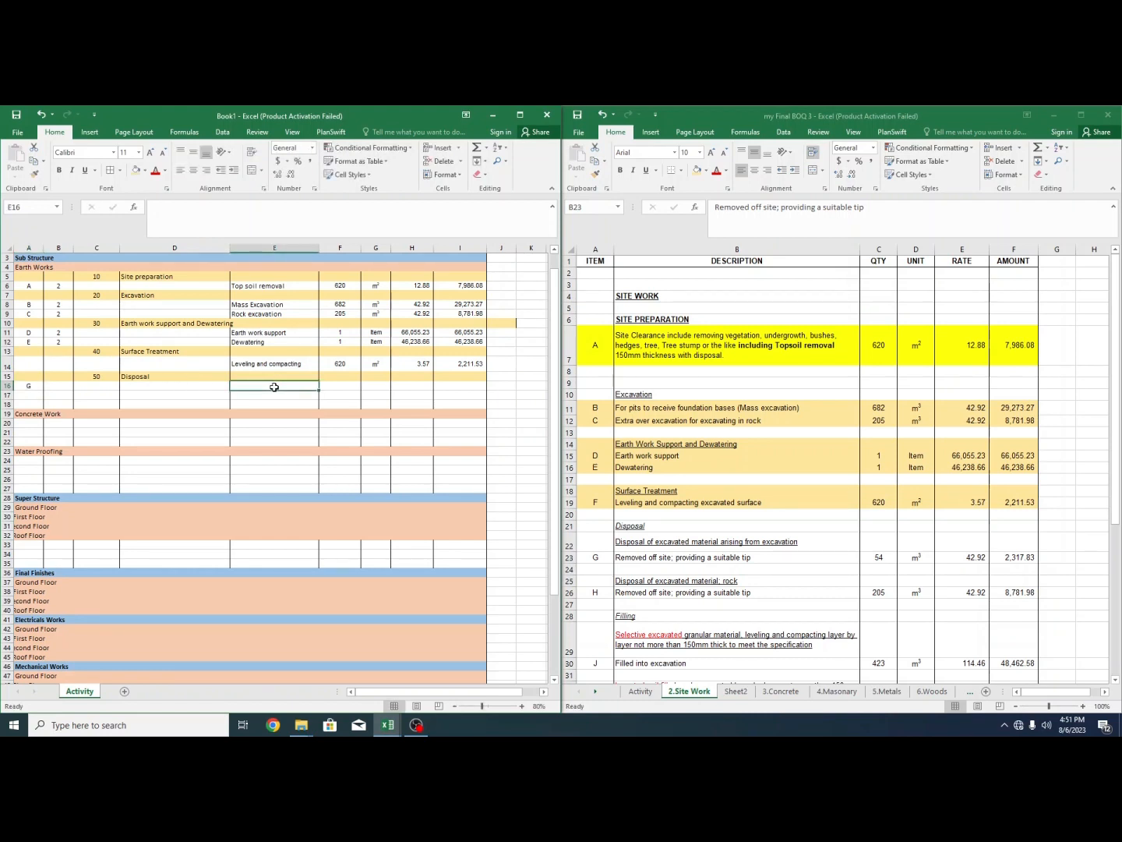
double_click(275, 387)
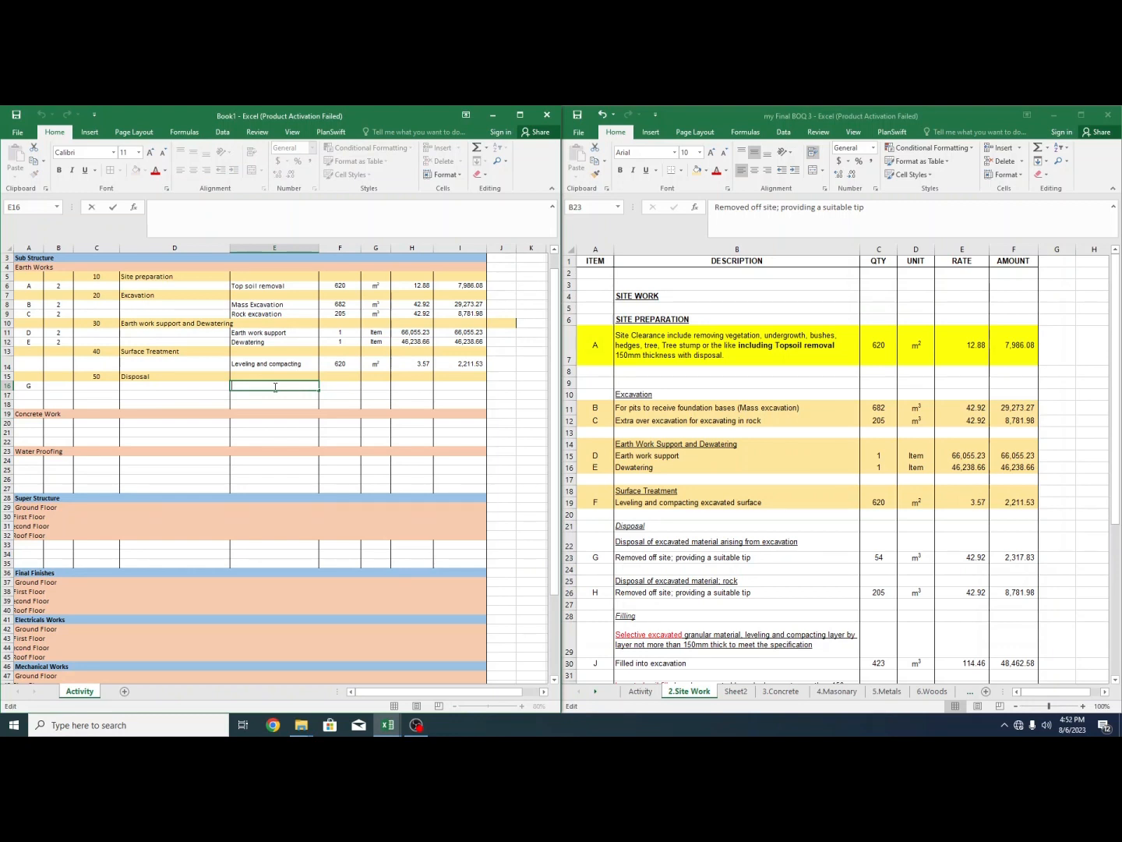
text(r)
key(BackSpace)
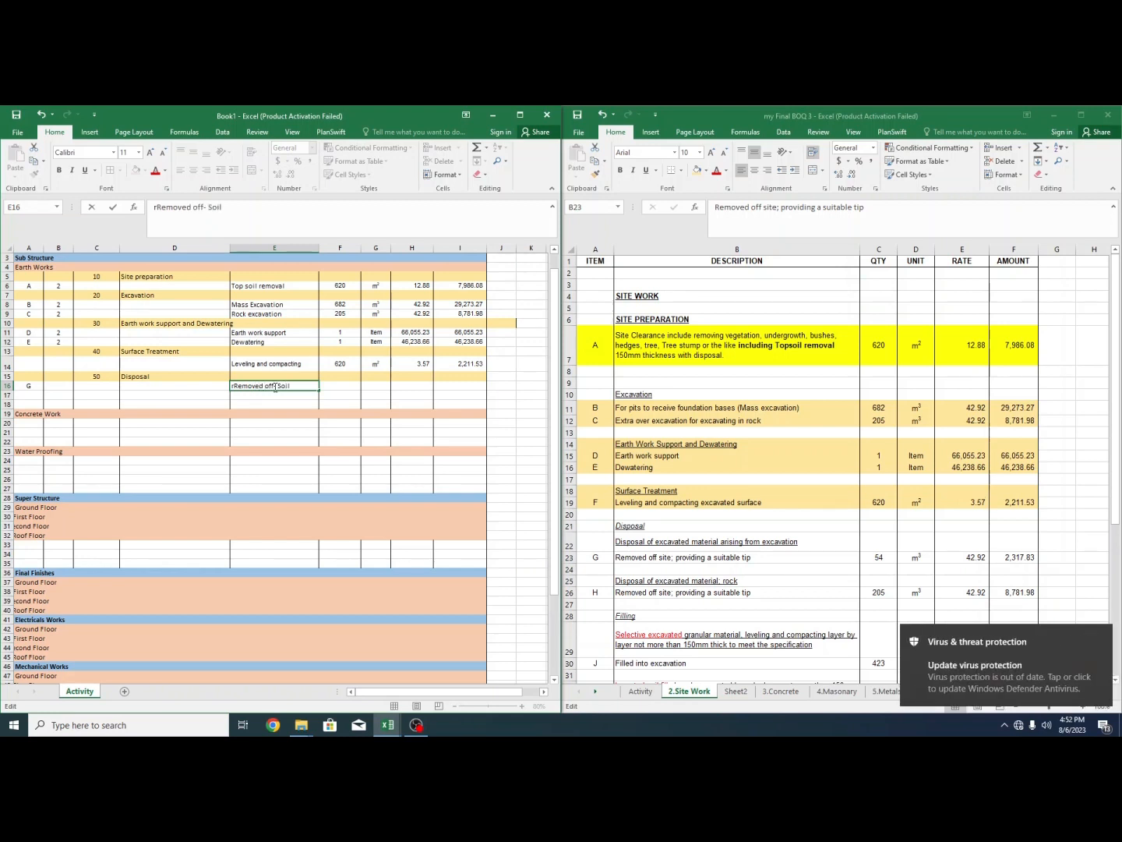
click(234, 385)
key(BackSpace)
click(342, 390)
- Copy item G's quantity, unit, rate and amount from C23:F23 of the 2.Site Work sheet into F16:I16 of the Activity sheet
drag(877, 558, 1023, 559)
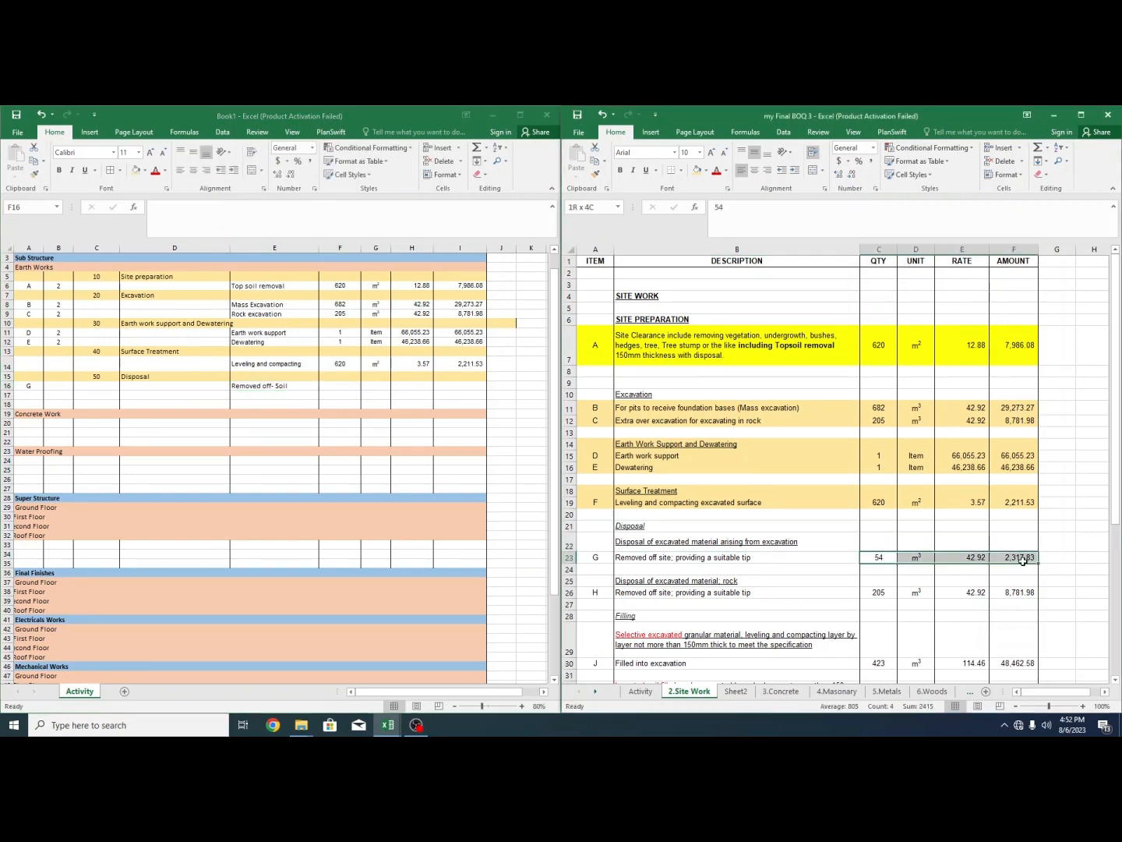
key(ctrl+c)
click(341, 386)
key(ctrl+v)
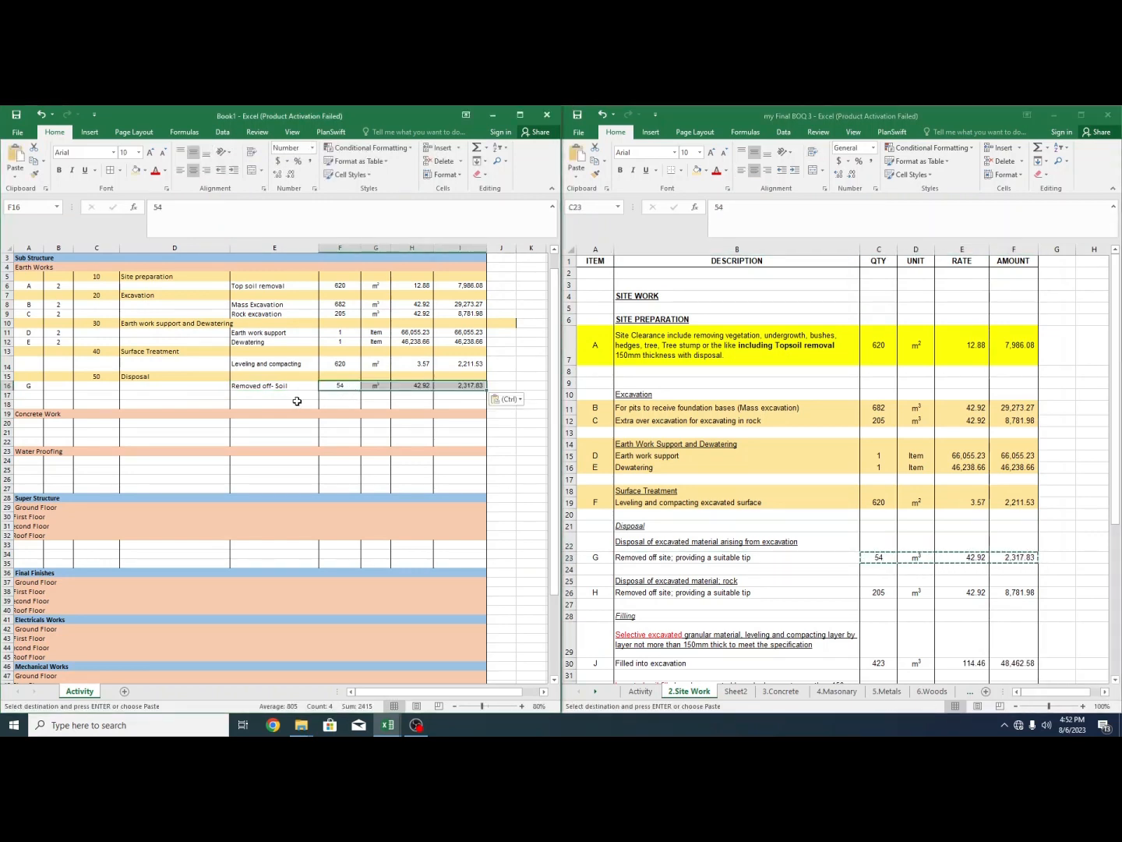
- Duplicate the description in E16 into E17 and change it to Removed off- Rock
click(268, 386)
key(ctrl+c)
click(280, 396)
key(ctrl+v)
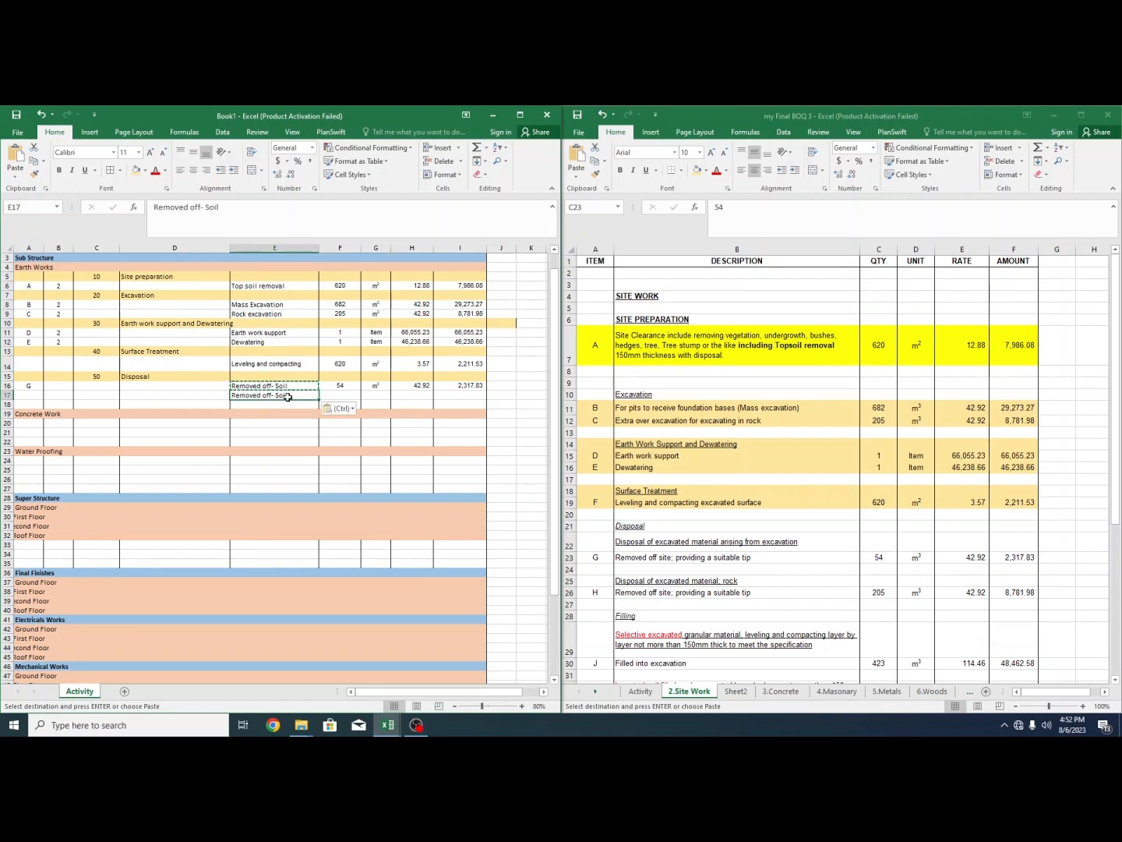
double_click(287, 396)
key(BackSpace)
key(BackSpace)
key(BackSpace)
key(BackSpace)
text(Rock)
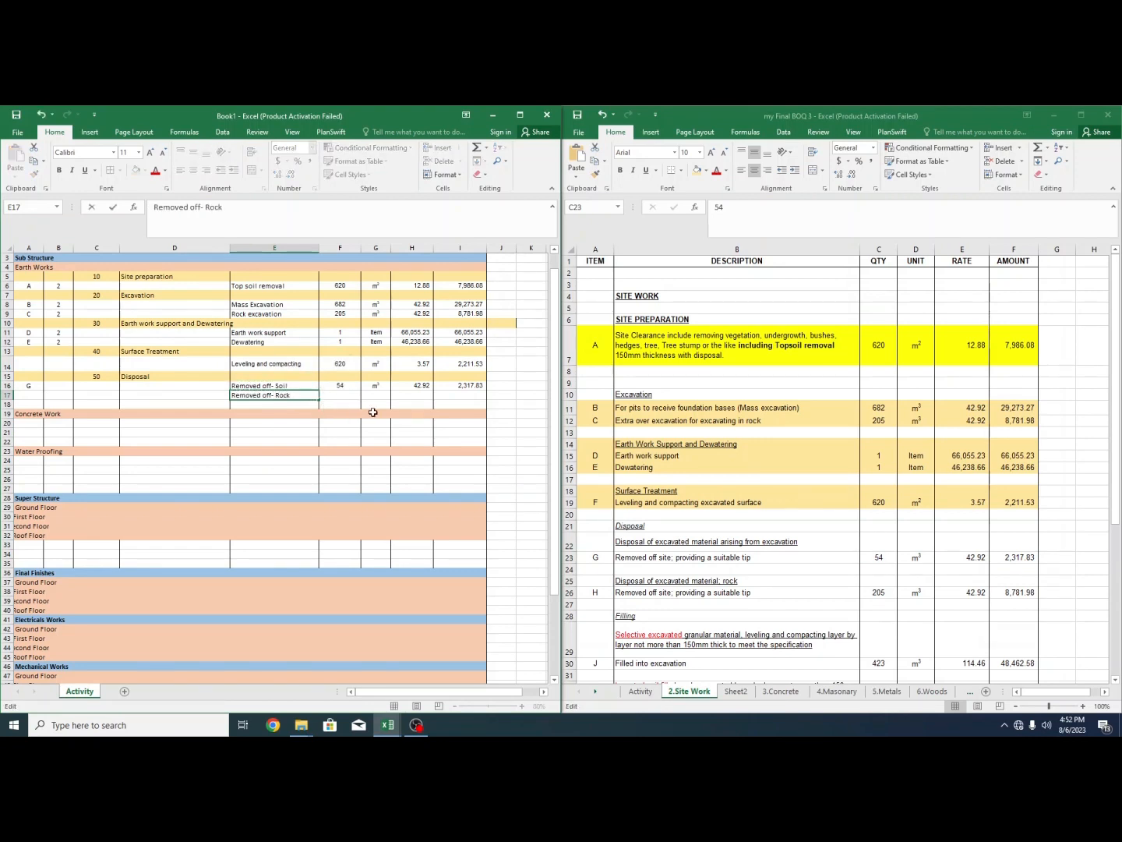
click(376, 441)
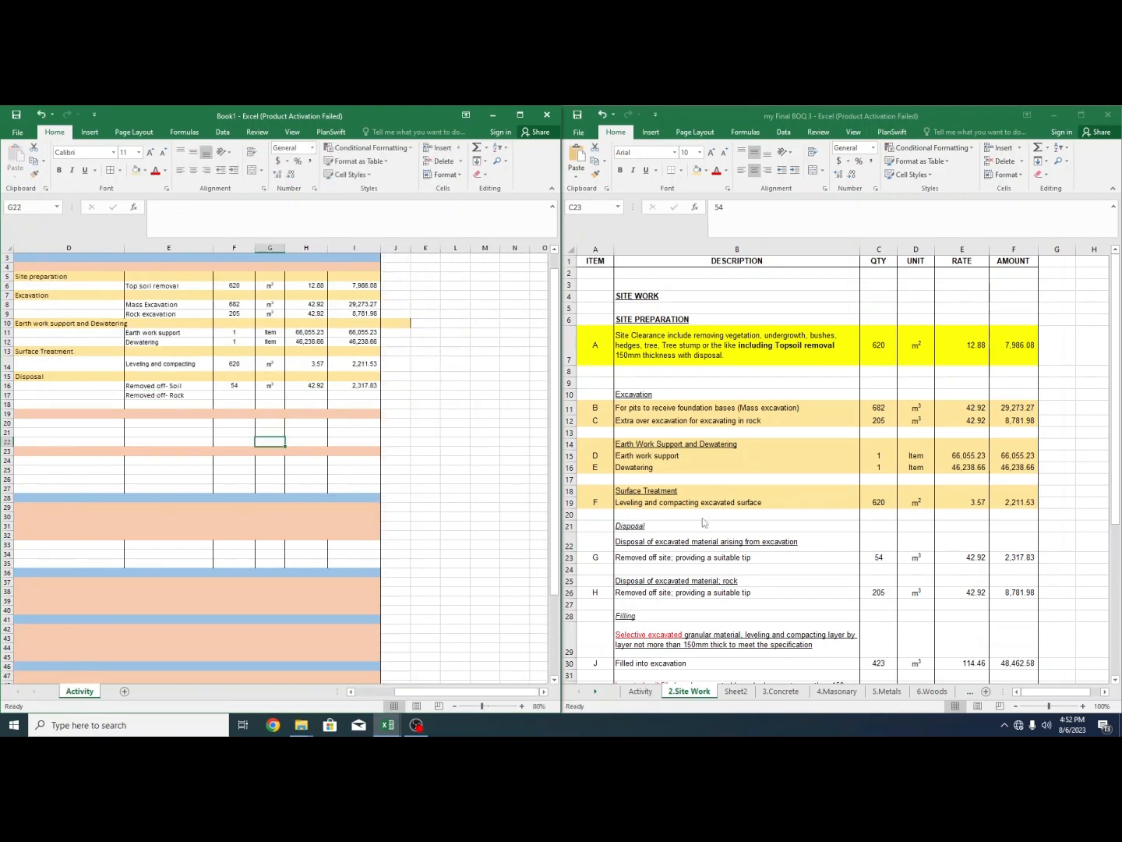
- Copy item H's quantity, unit, rate and amount from C26:F26 of the 2.Site Work sheet into F17:I17 of the Activity sheet
click(655, 540)
drag(879, 592, 1013, 593)
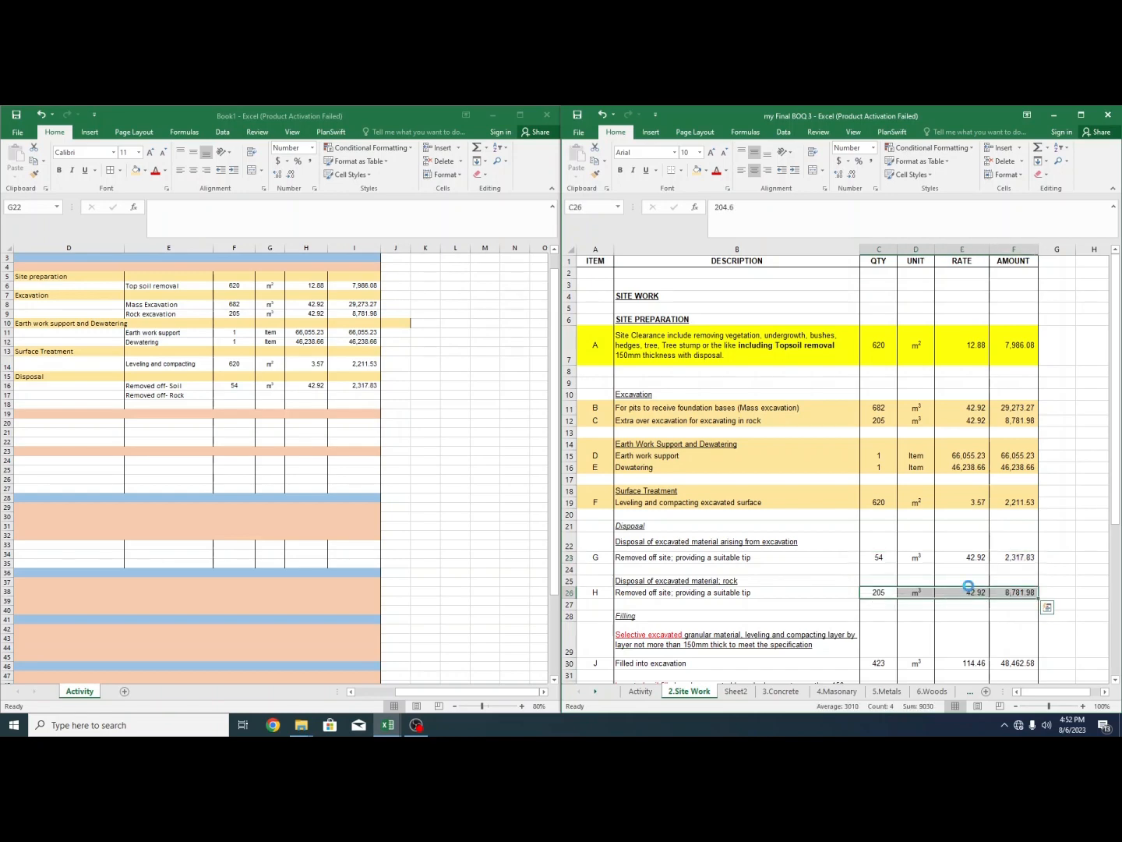
key(ctrl+c)
click(229, 395)
key(ctrl+v)
scroll(234, 397, left, 1)
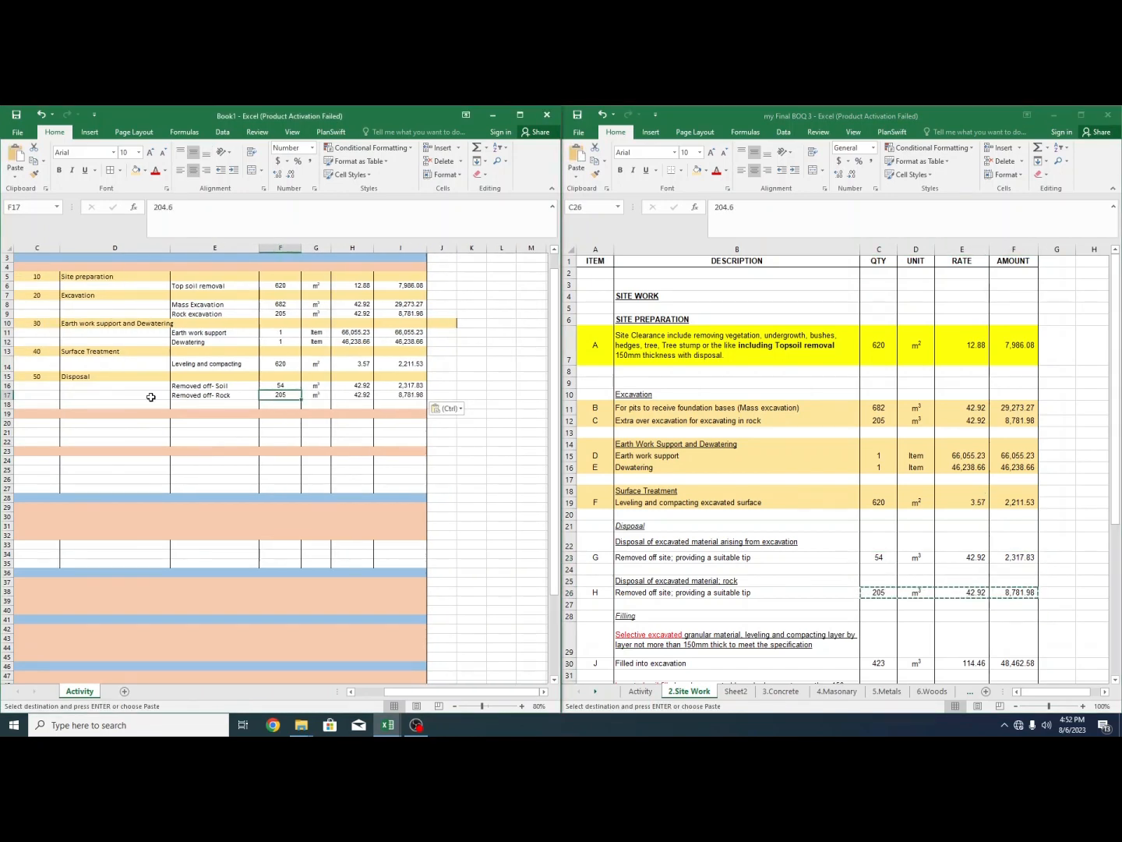
- Enter BOQ reference H in A17 for the Removed off- Rock row
click(51, 388)
scroll(433, 693, left, 2)
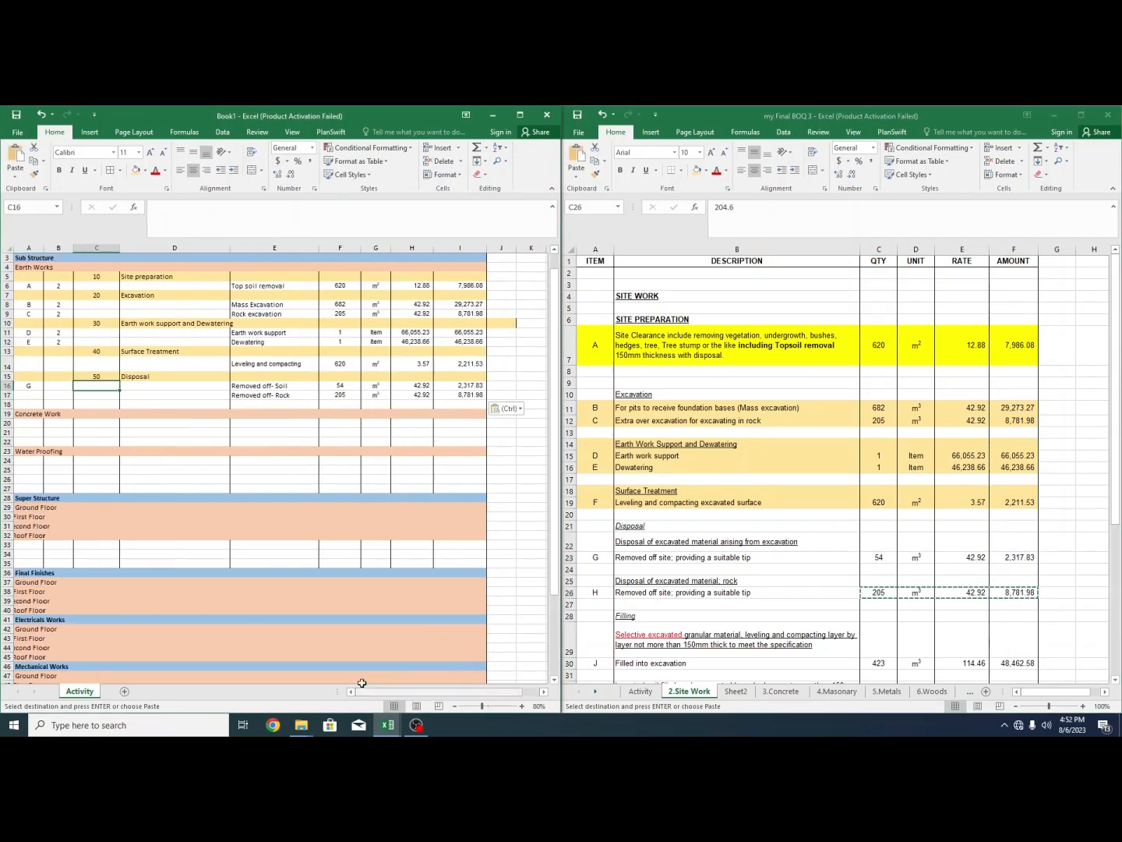
click(36, 398)
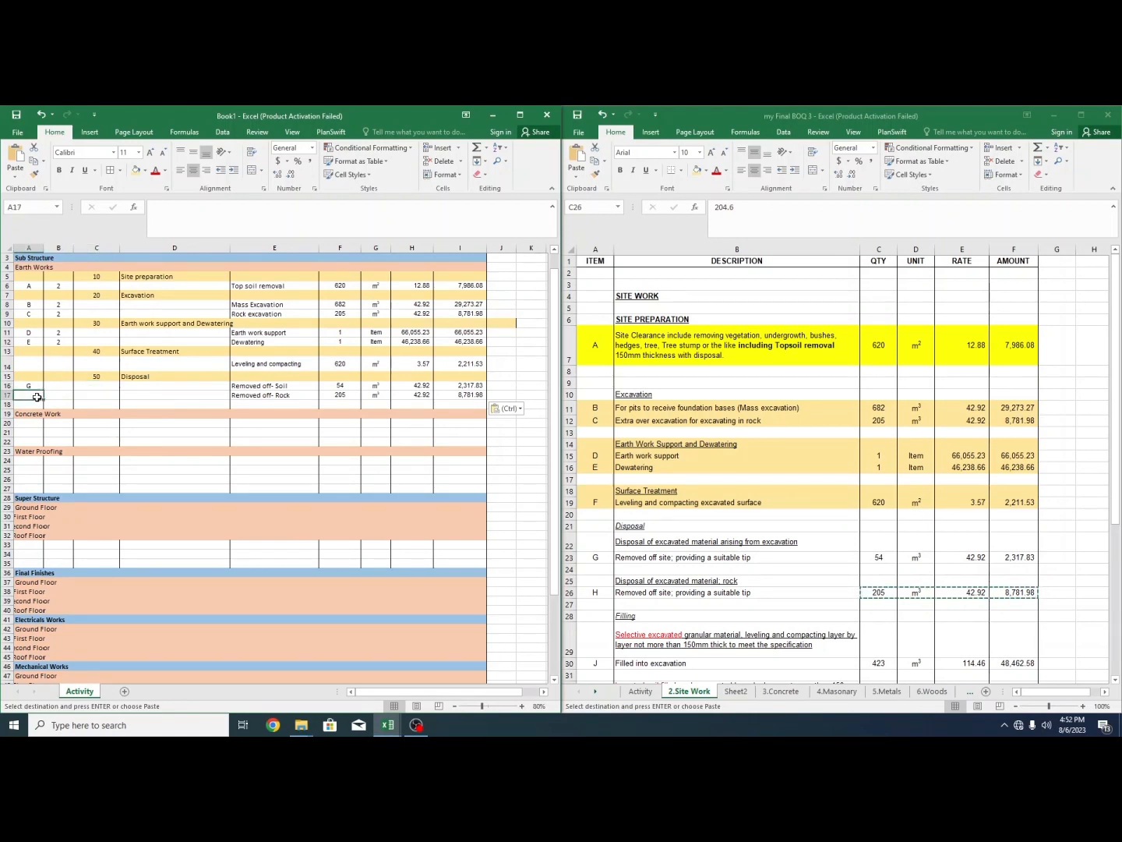
text(H)
click(93, 397)
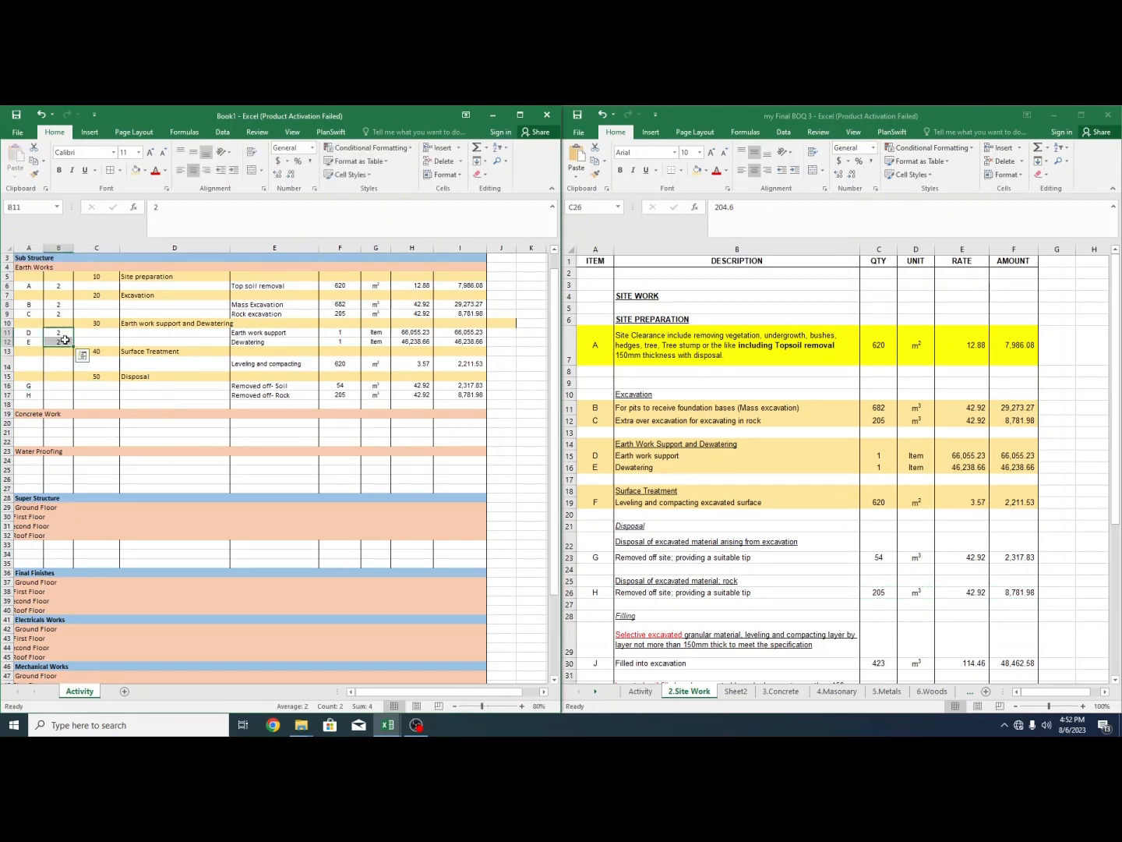
- Copy the Div values in B11:B12 into B16:B17 for the two disposal items
drag(59, 332, 59, 341)
key(ctrl+c)
click(65, 386)
key(ctrl+v)
scroll(65, 386, up, 1)
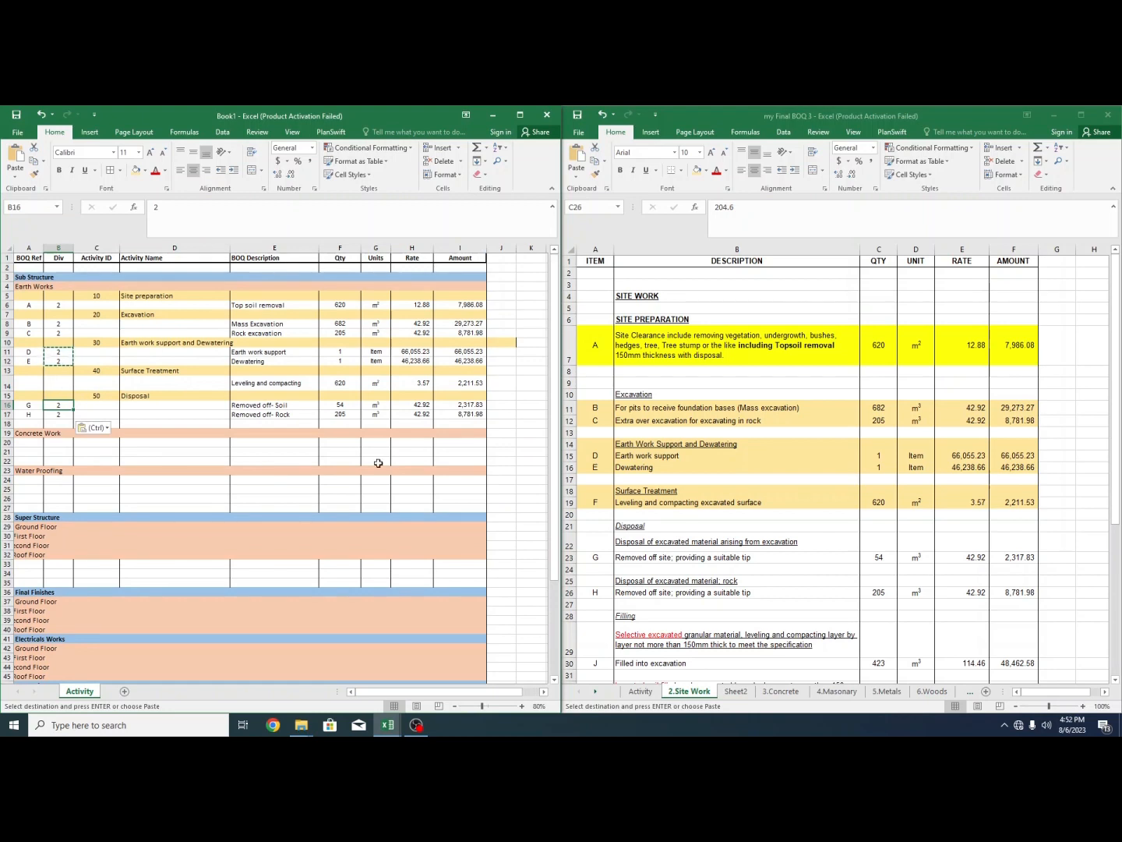
click(379, 414)
- Shade the disposal item rows A22:F27 of the 2.Site Work sheet with the light orange fill
click(743, 554)
scroll(743, 551, right, 1)
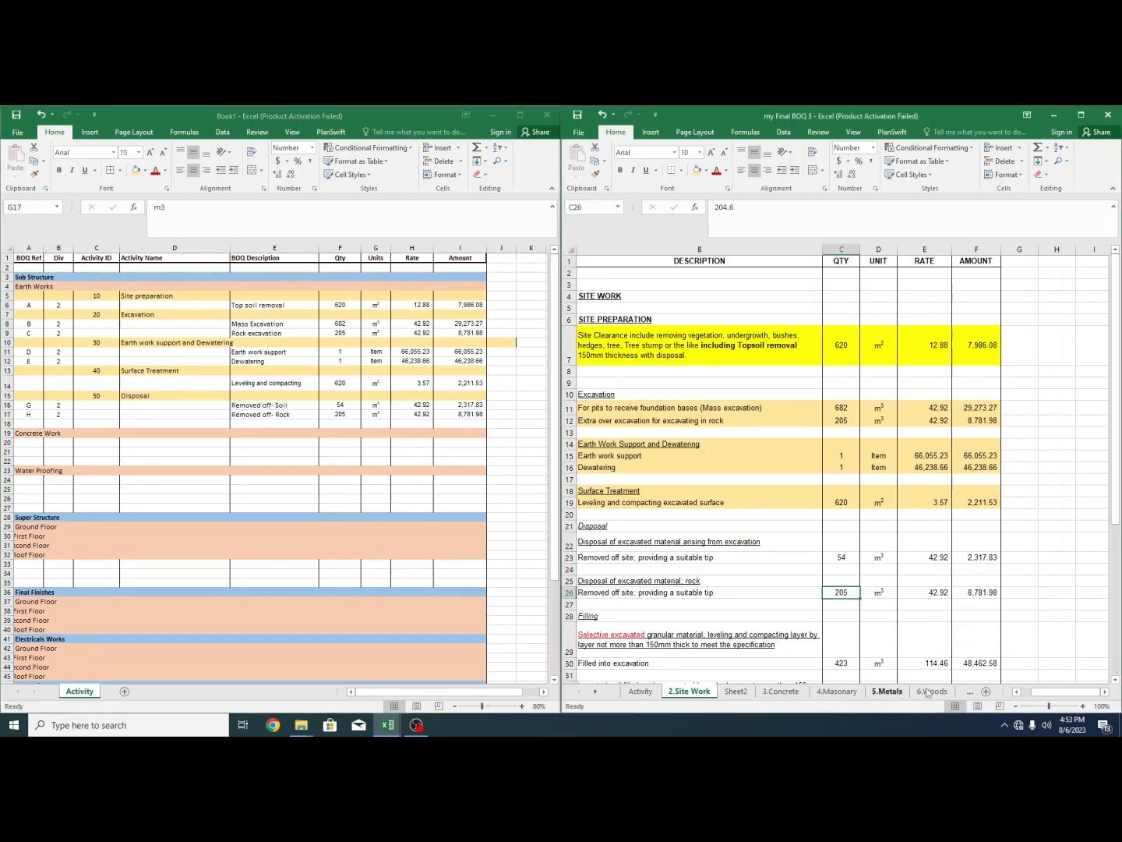
drag(1036, 693, 1025, 693)
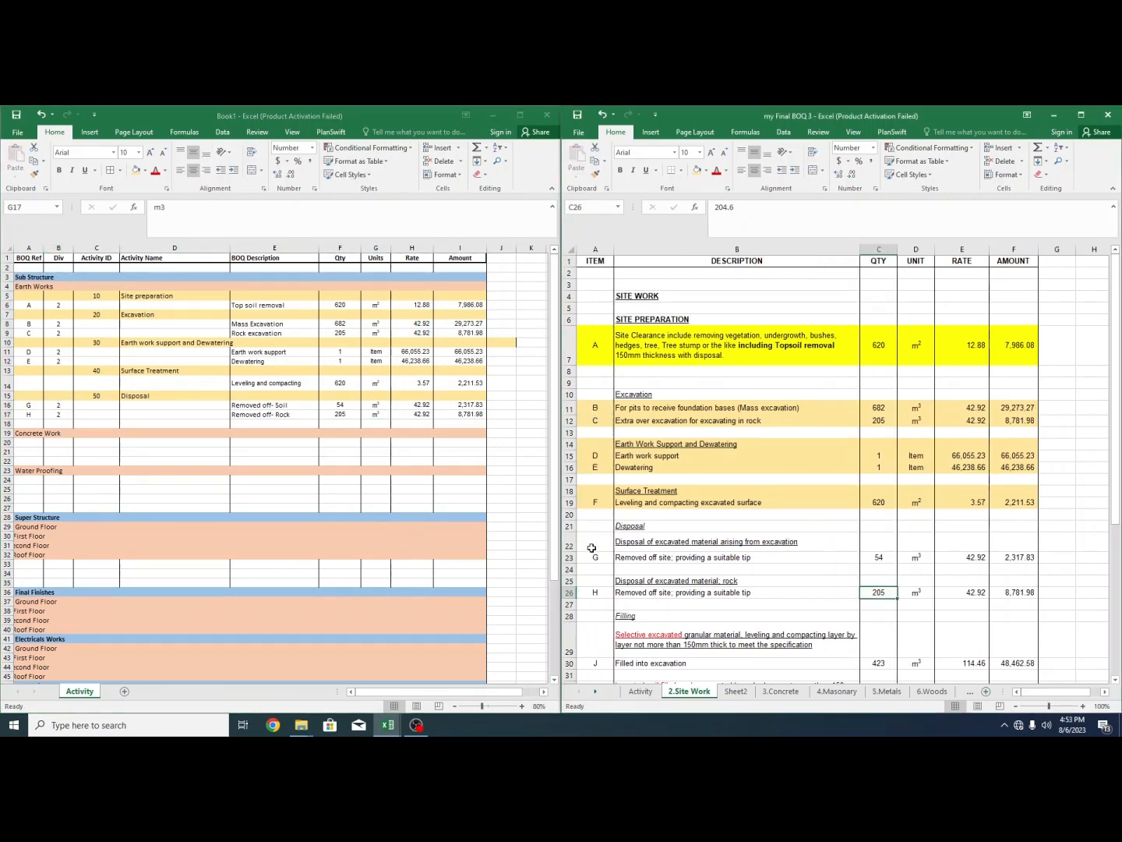
drag(592, 548, 1014, 607)
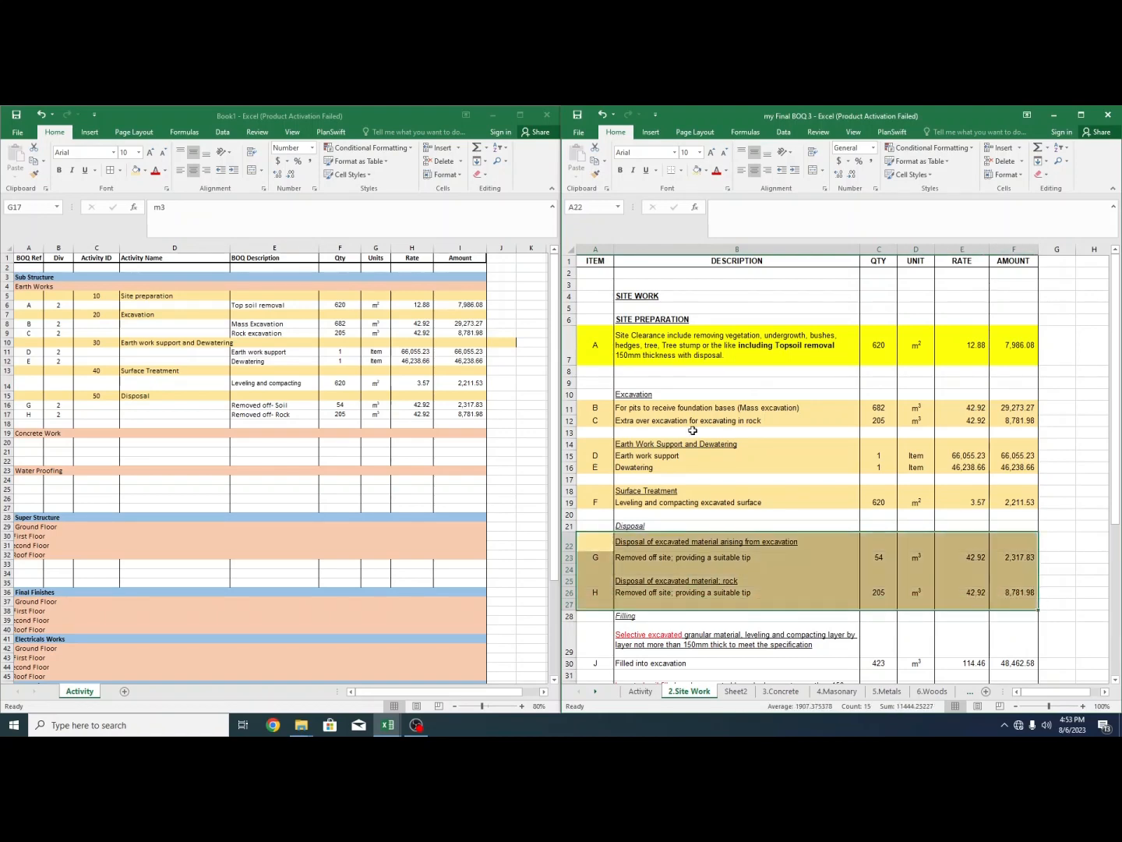
- Copy blank rows 25:27 of the Activity sheet and insert them as new rows at row 18, below the disposal items
scroll(656, 594, down, 2)
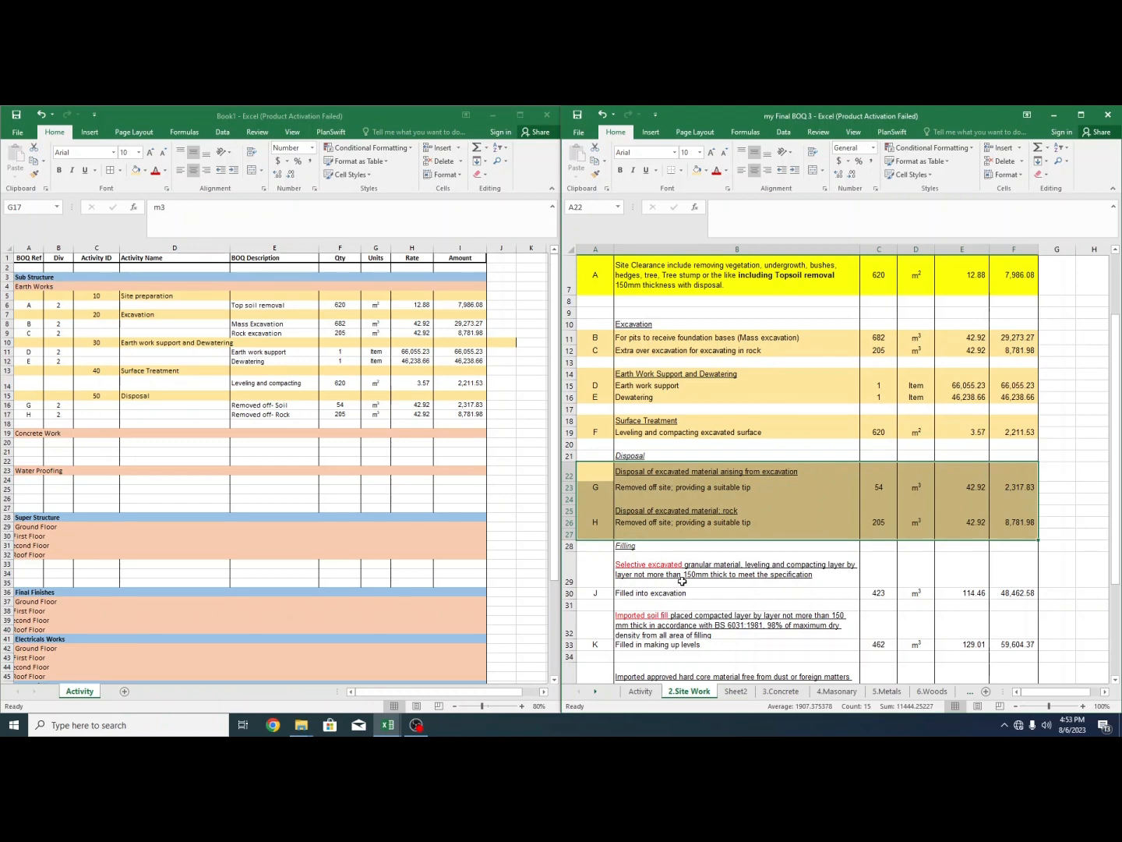
click(91, 447)
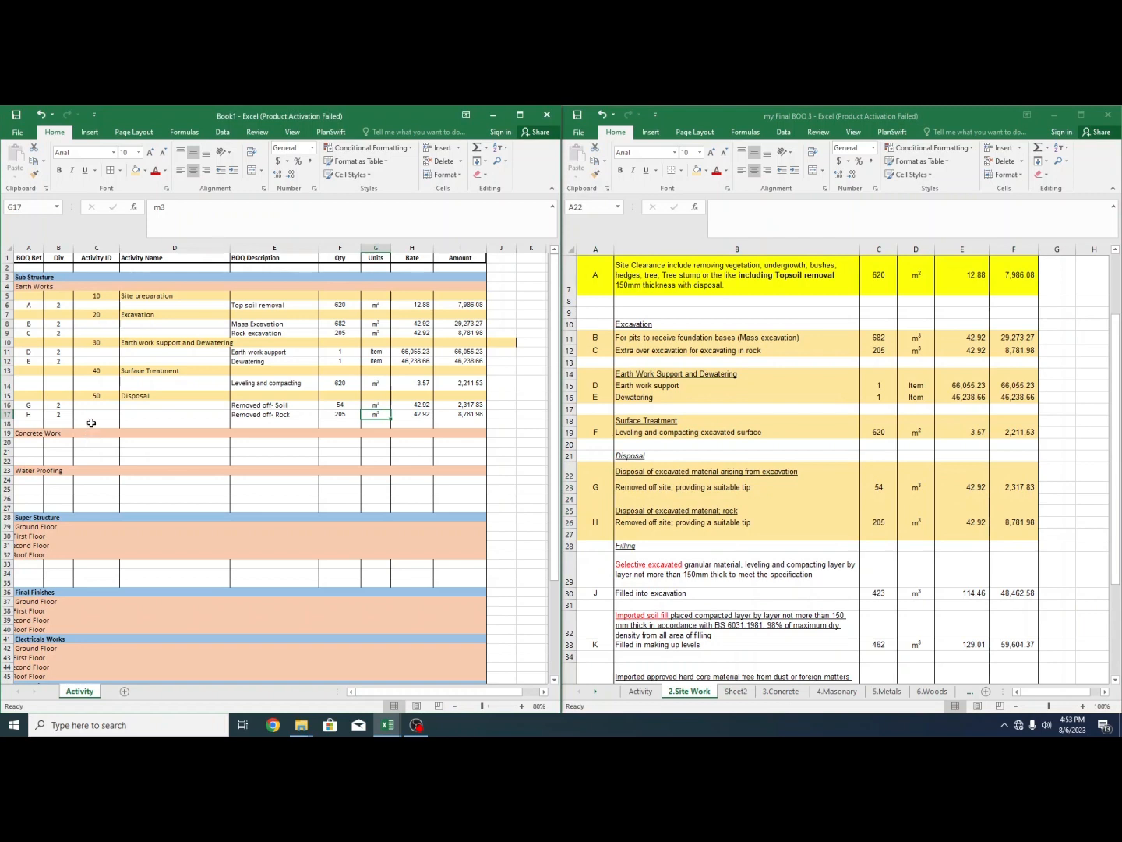
click(91, 422)
drag(7, 487, 7, 507)
key(ctrl+c)
click(7, 424)
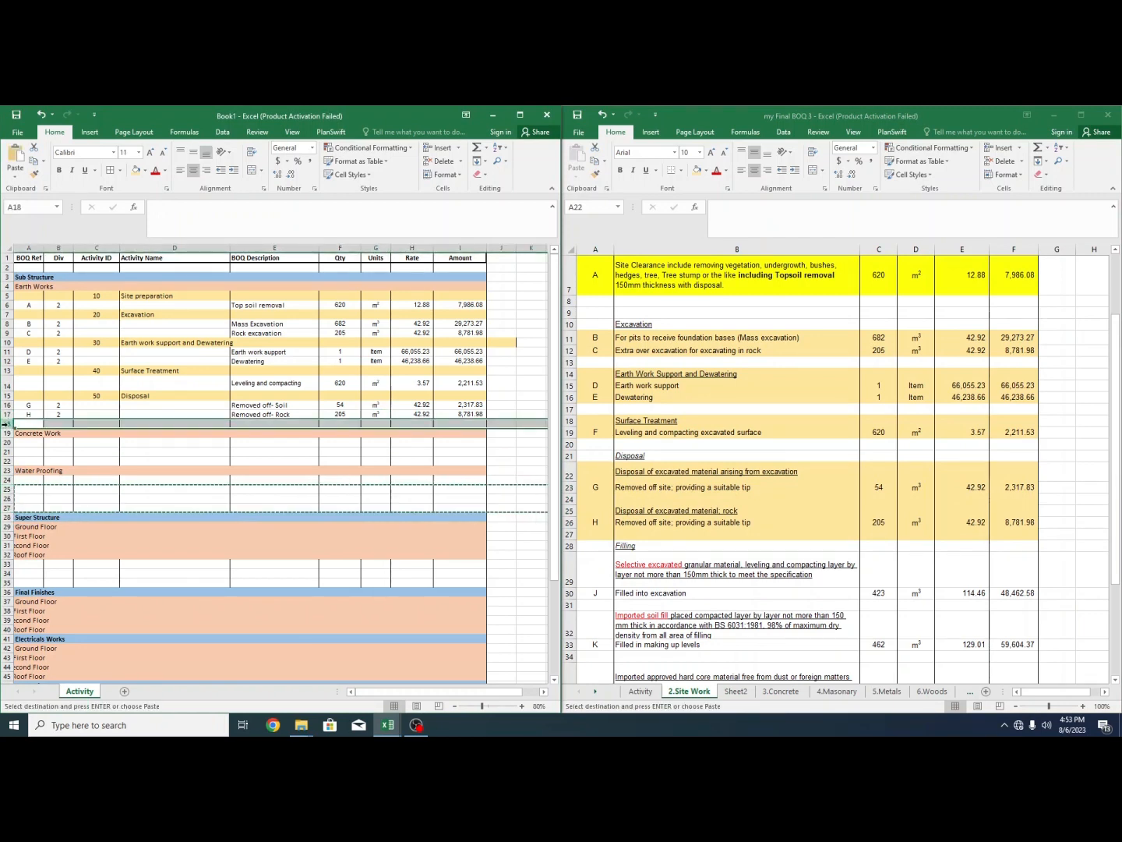
right_click(9, 426)
click(54, 494)
- Enter Activity ID 60 in C18 of the Activity sheet
click(94, 425)
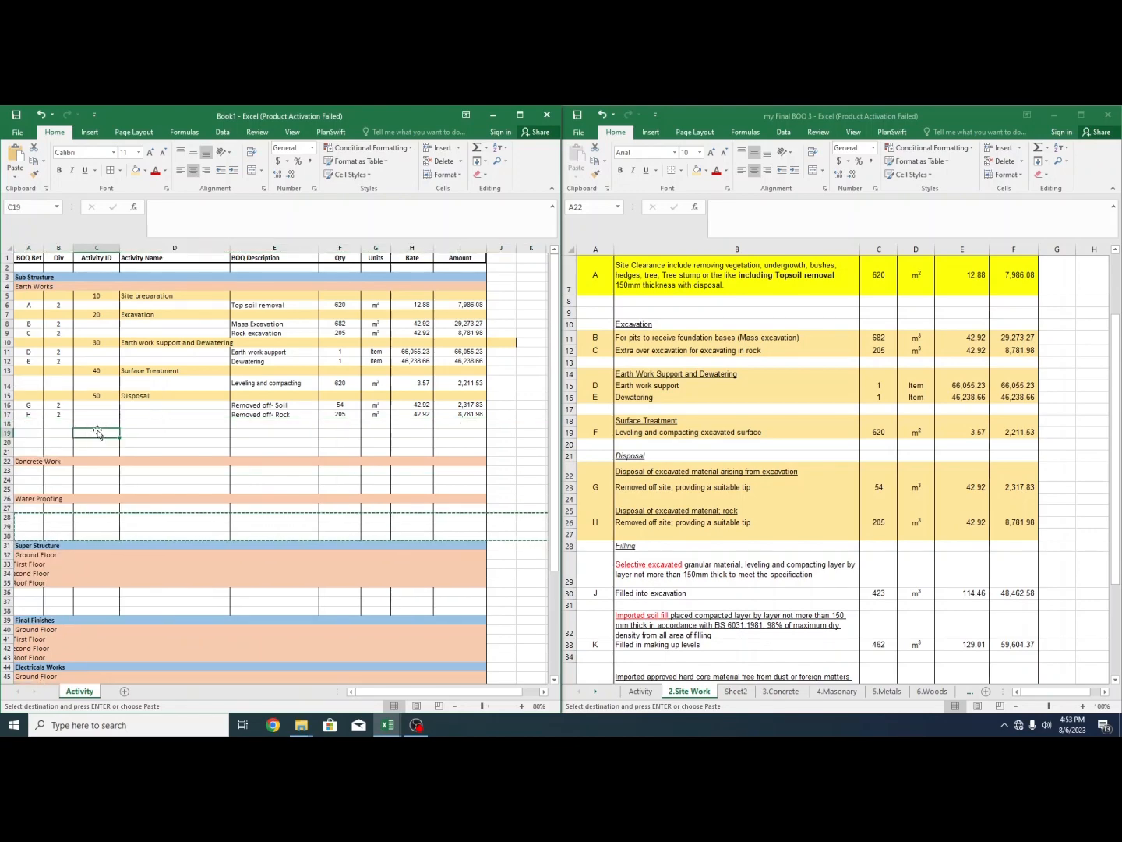
text(60)
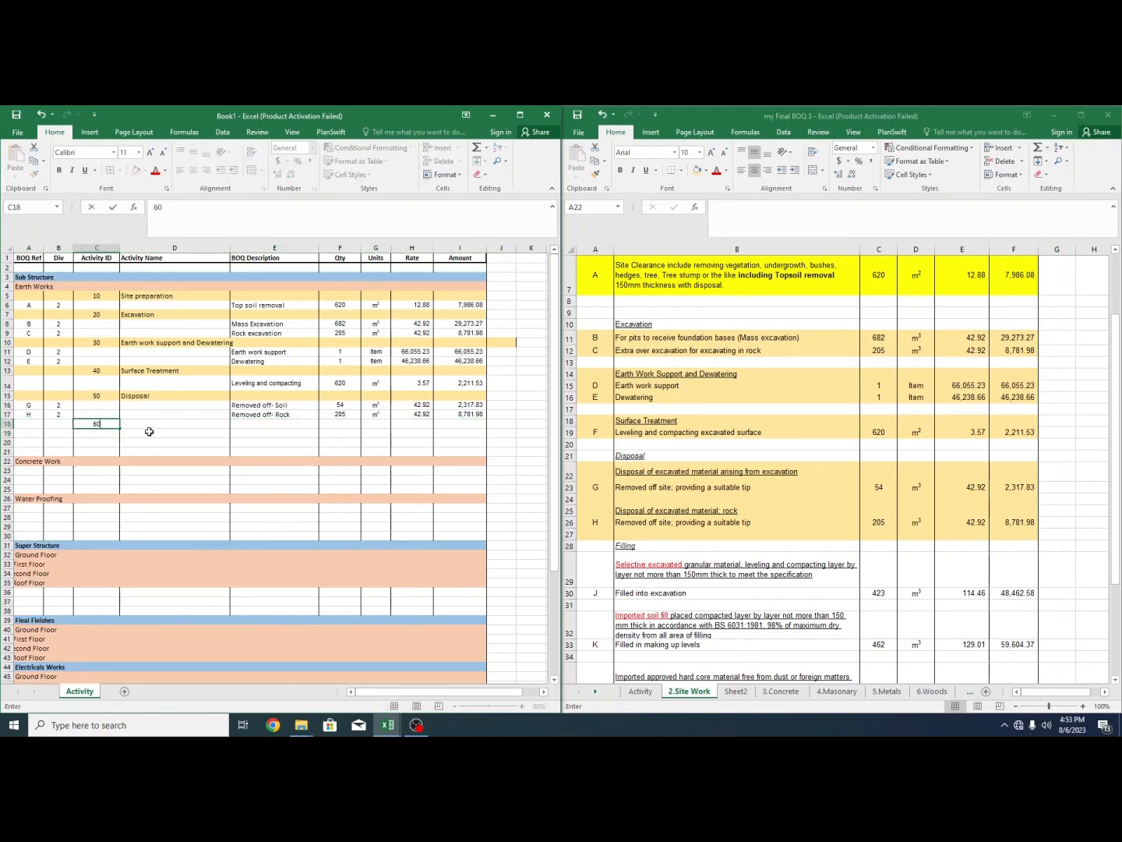
click(659, 512)
scroll(656, 507, up, 3)
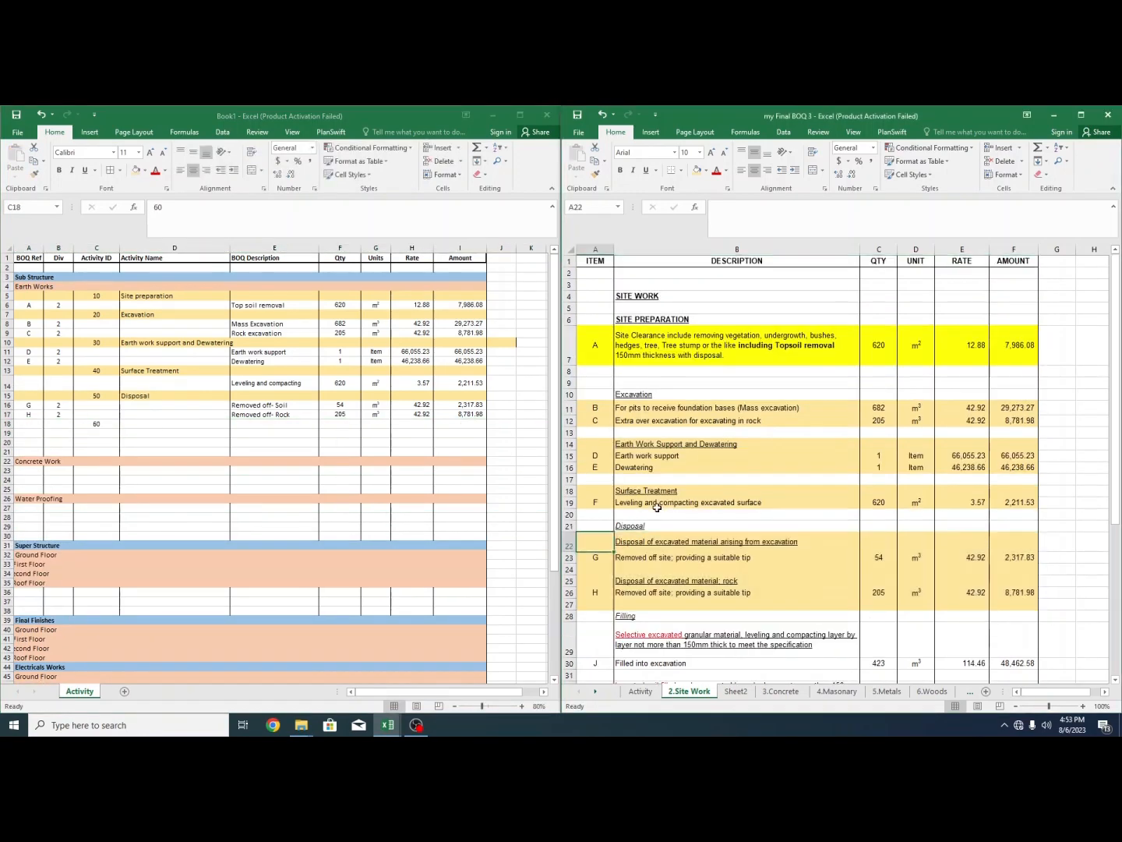
- Enter the activity name "Back filling" in D18 of the Activity sheet
click(155, 424)
text(Back f)
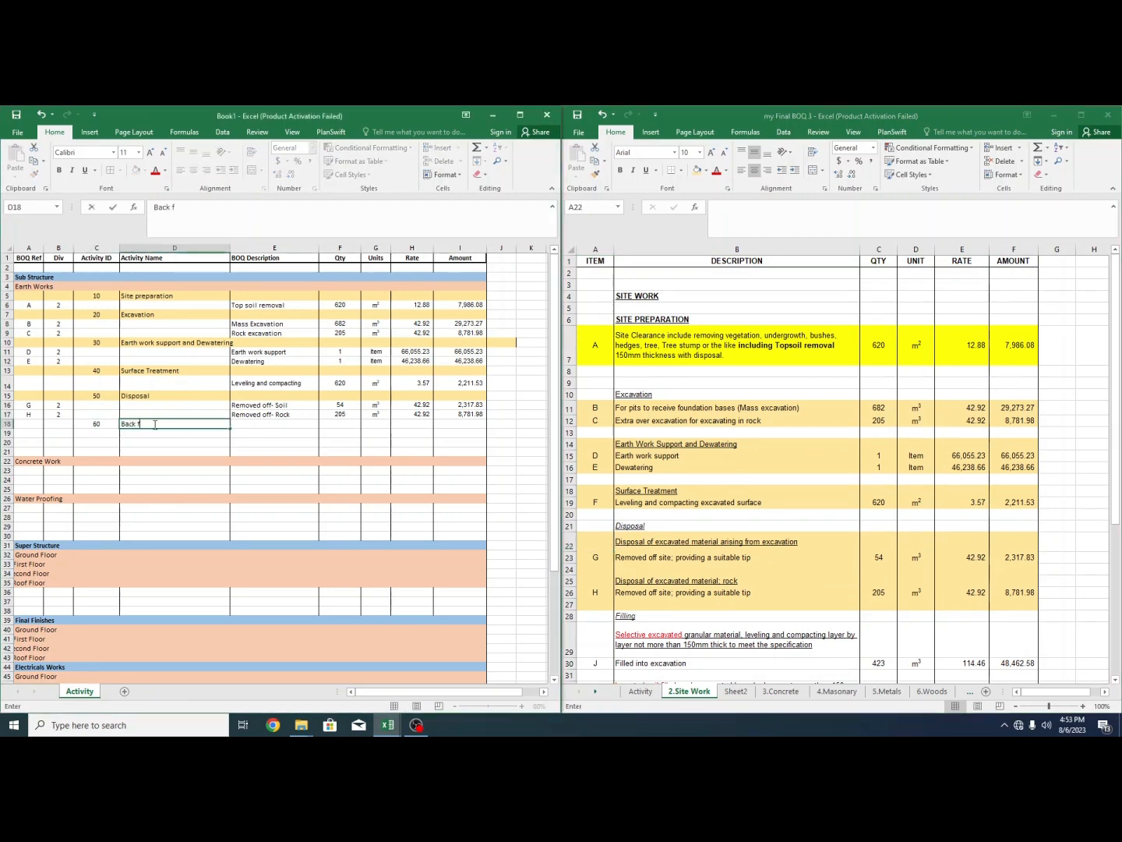
text(illing)
click(254, 424)
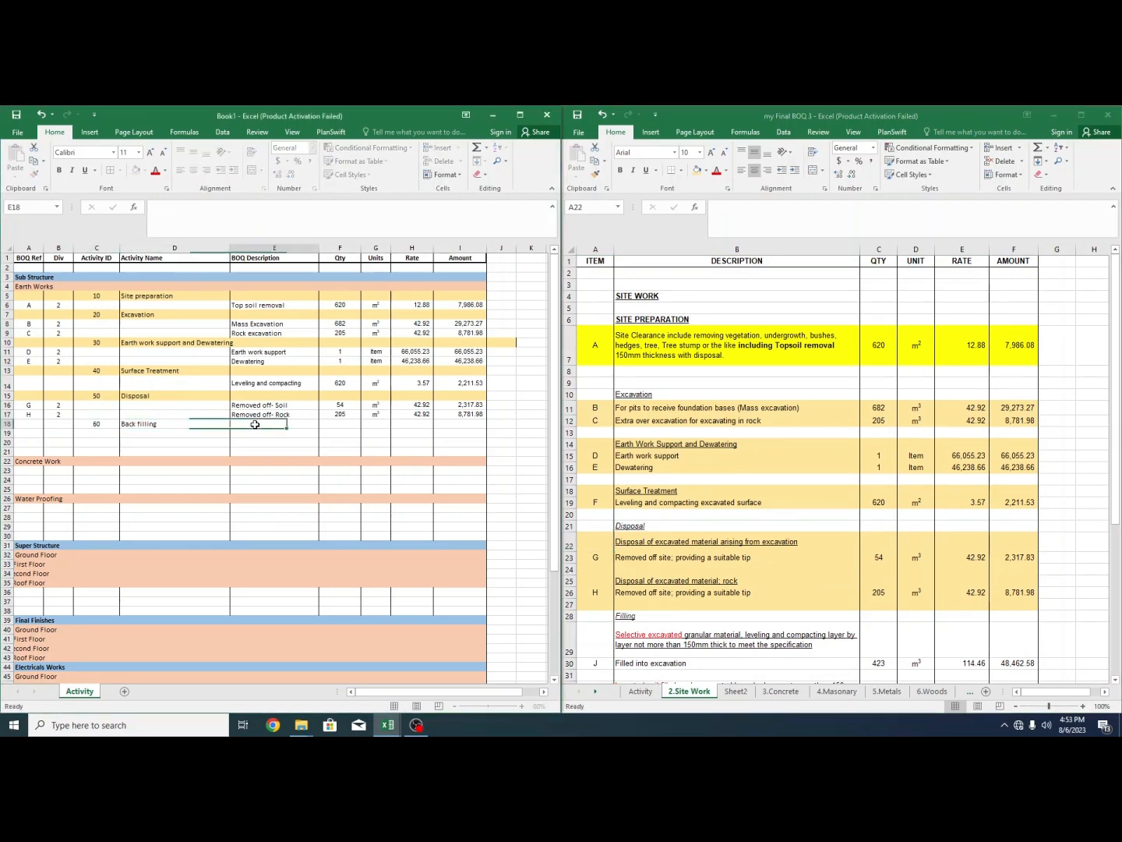
- Copy the formatting of the Disposal heading row A15:I15 onto the Back filling row A18:I18
drag(44, 397, 460, 396)
click(34, 175)
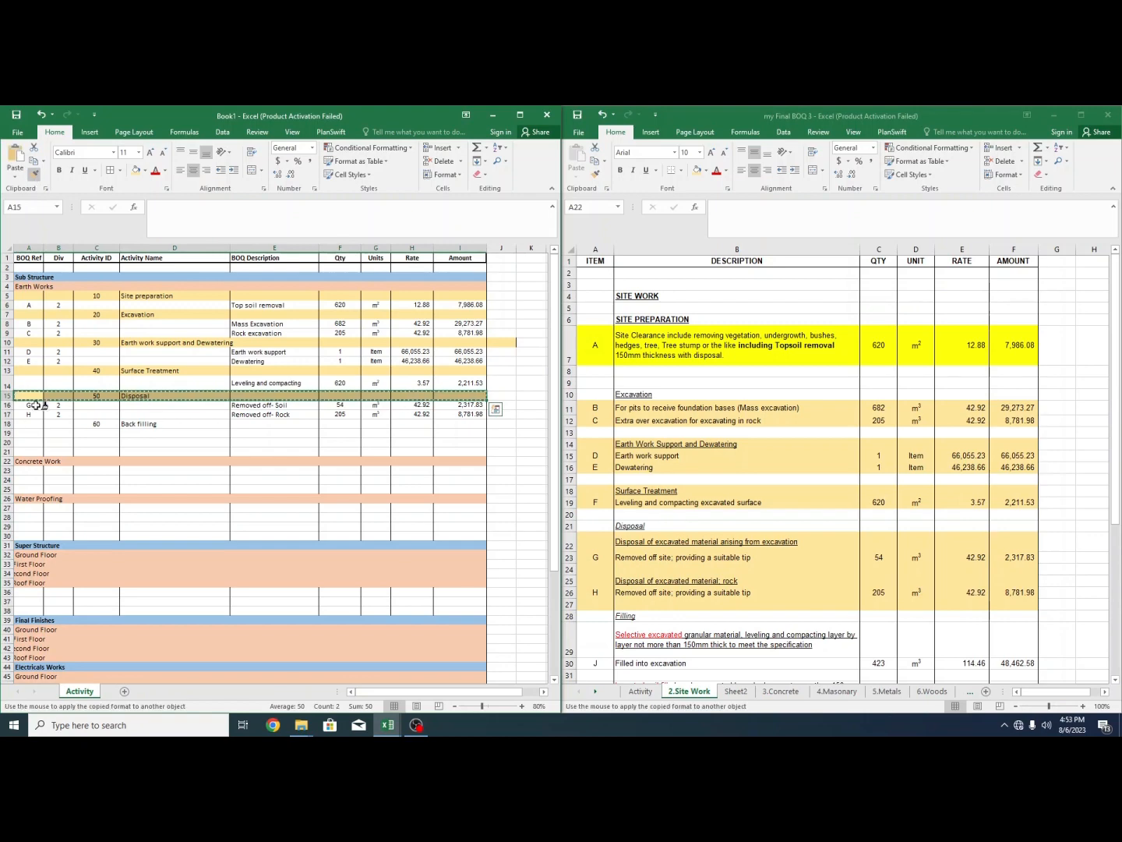
drag(29, 425, 460, 424)
click(264, 451)
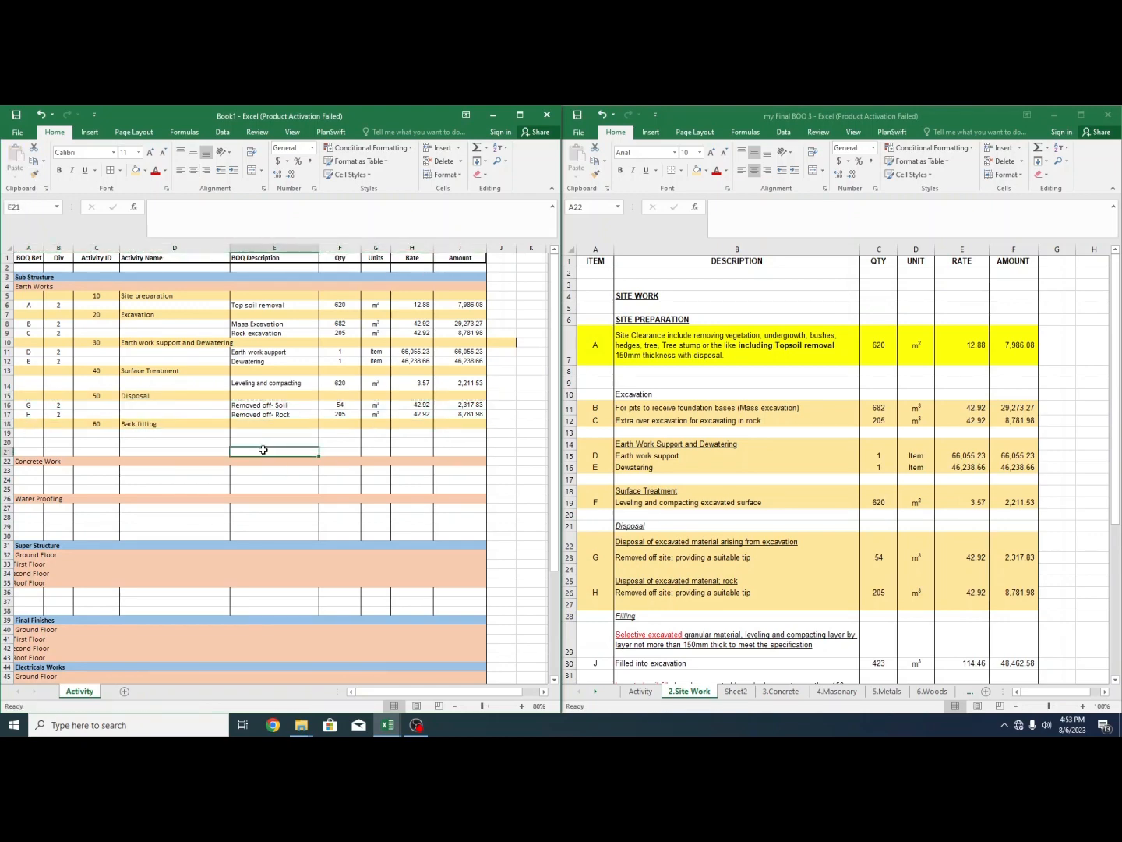
- Enter BOQ Ref J and Div 2 in A19:B19 for the first Back filling item
click(676, 607)
scroll(663, 544, down, 3)
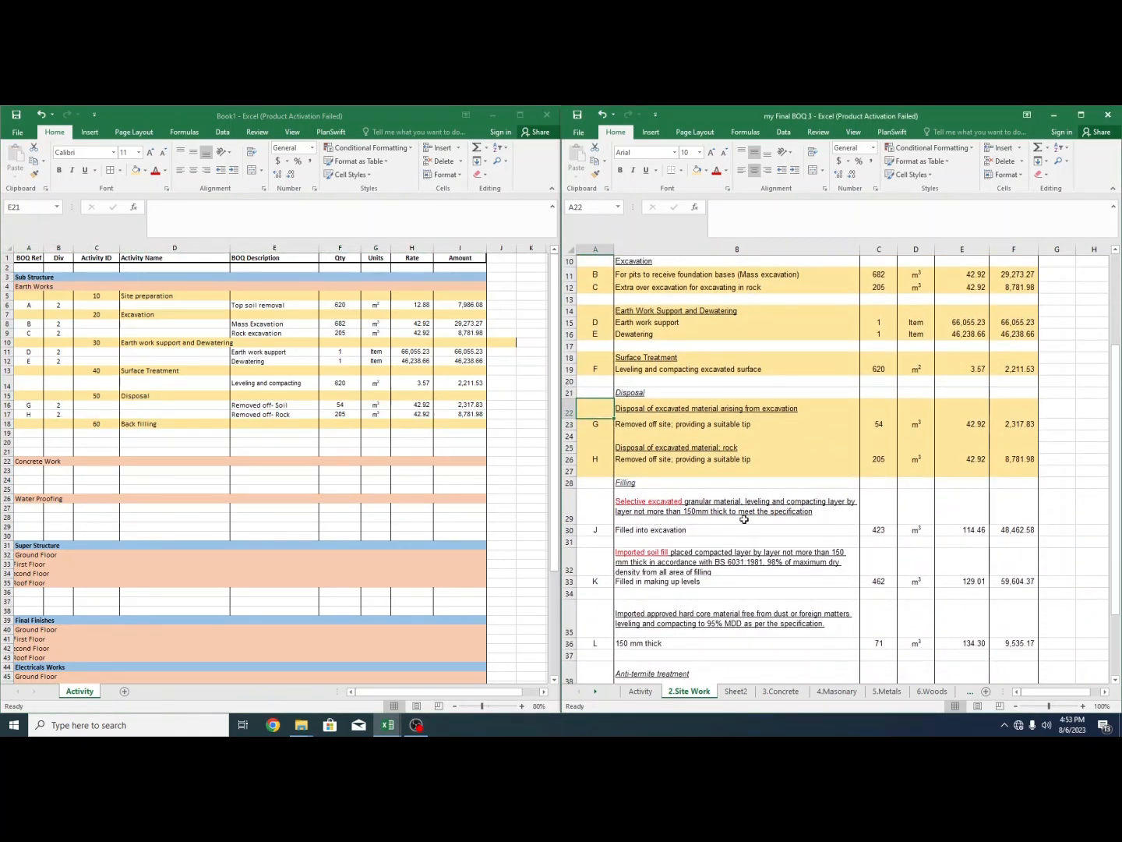
click(205, 435)
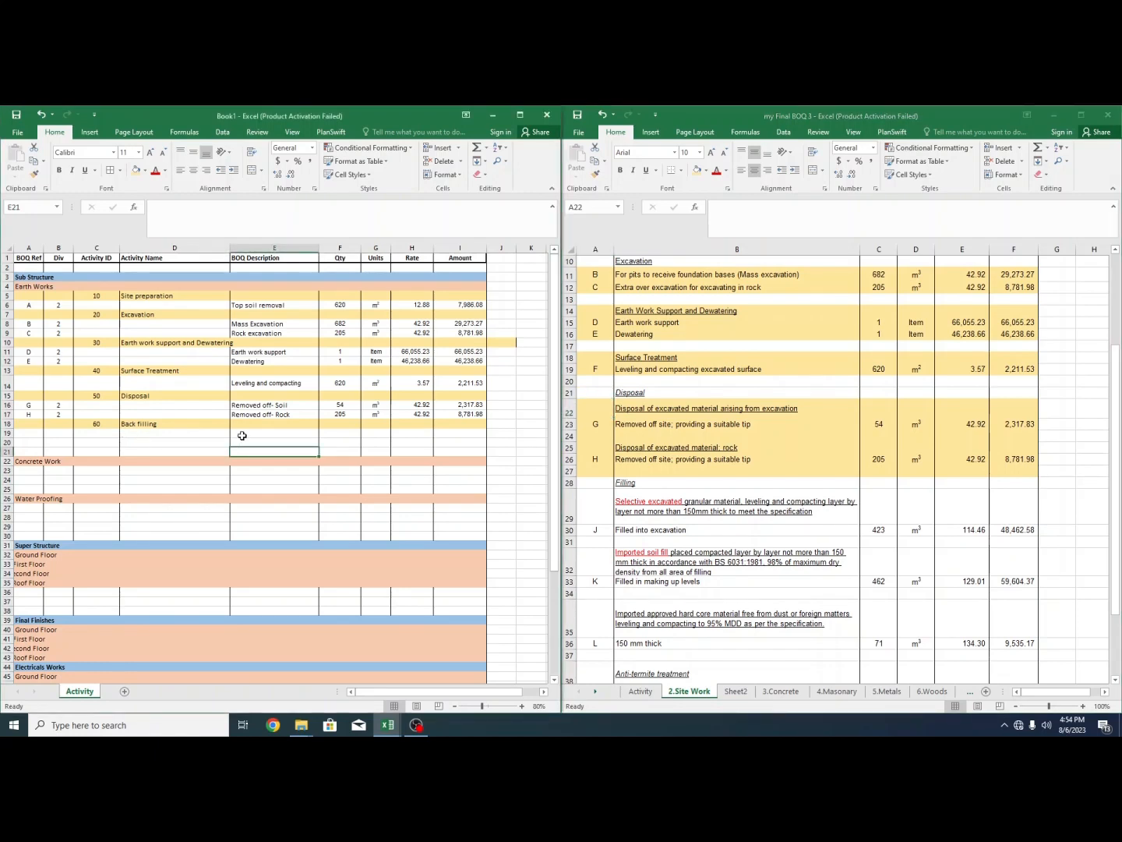
click(29, 433)
text(J)
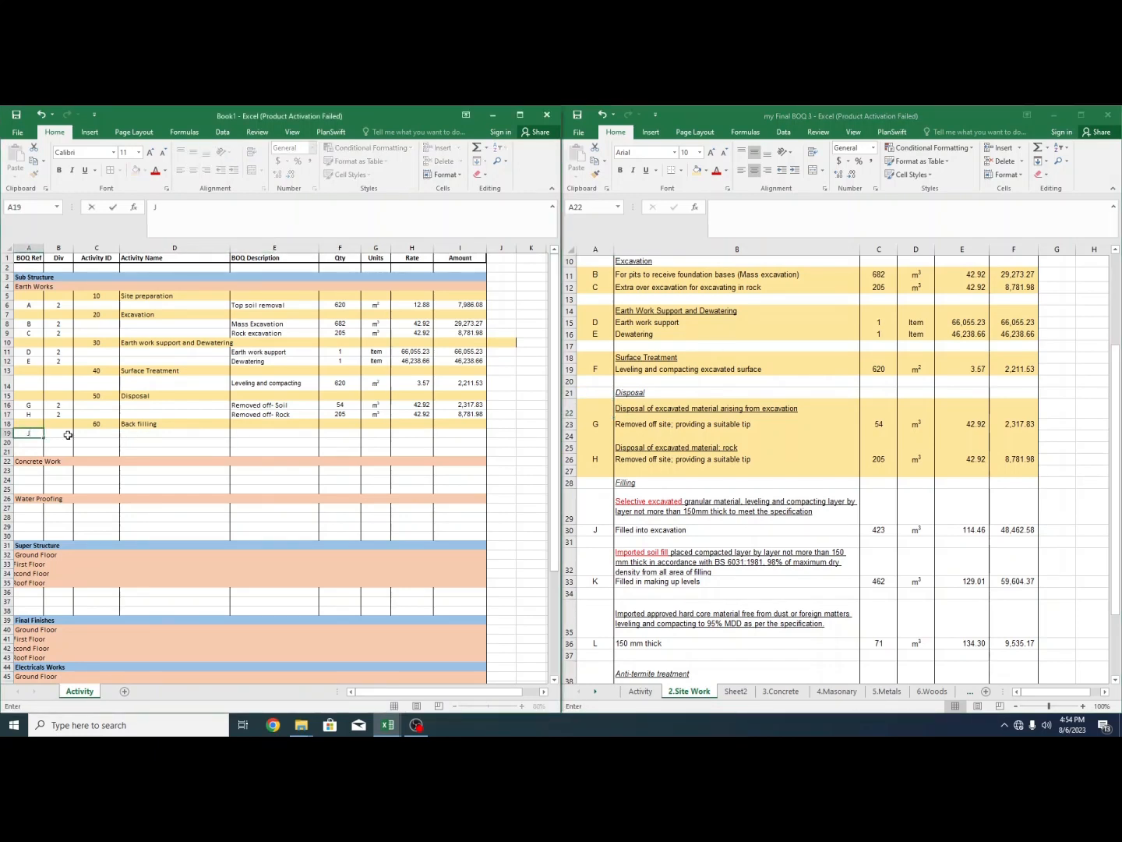
click(156, 433)
click(59, 434)
text(2)
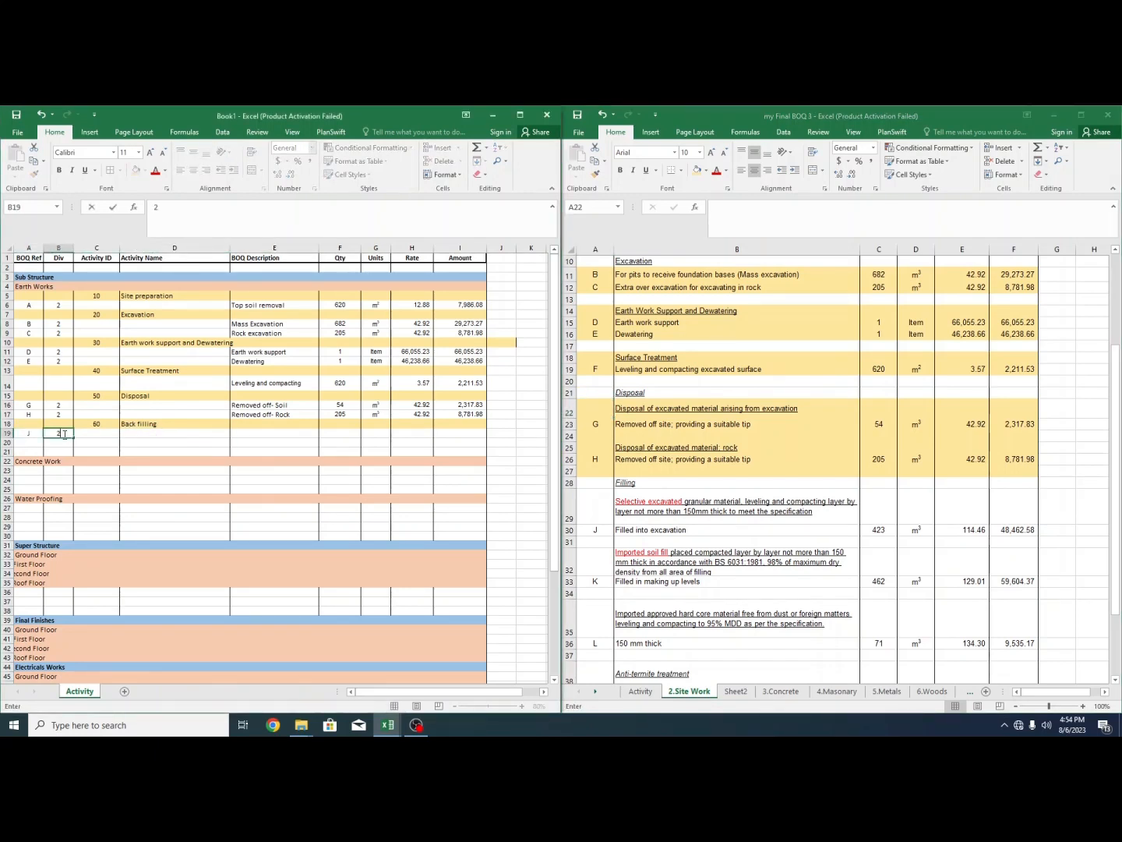
- Copy the text "Selective excavated granular material" from B29 of 2.Site Work into E19 of the Activity sheet and widen column E
click(258, 435)
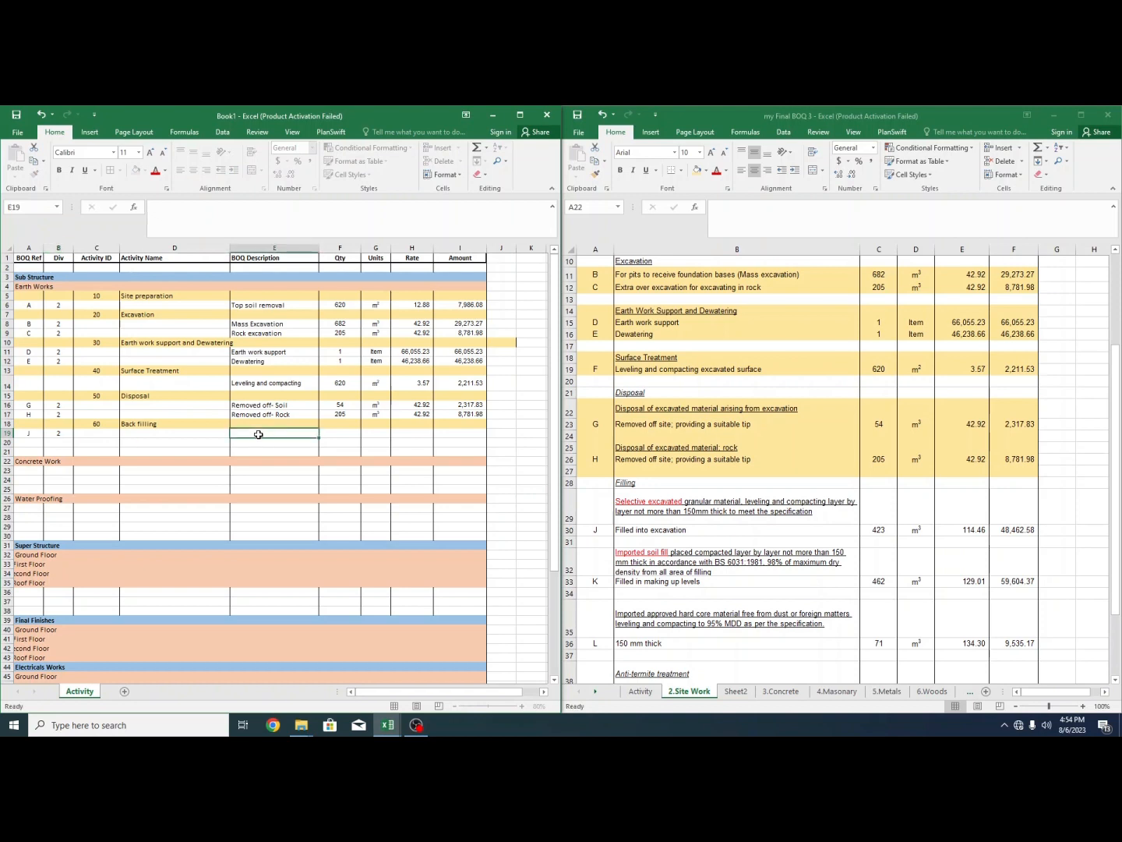
click(737, 503)
double_click(737, 503)
drag(740, 503, 616, 502)
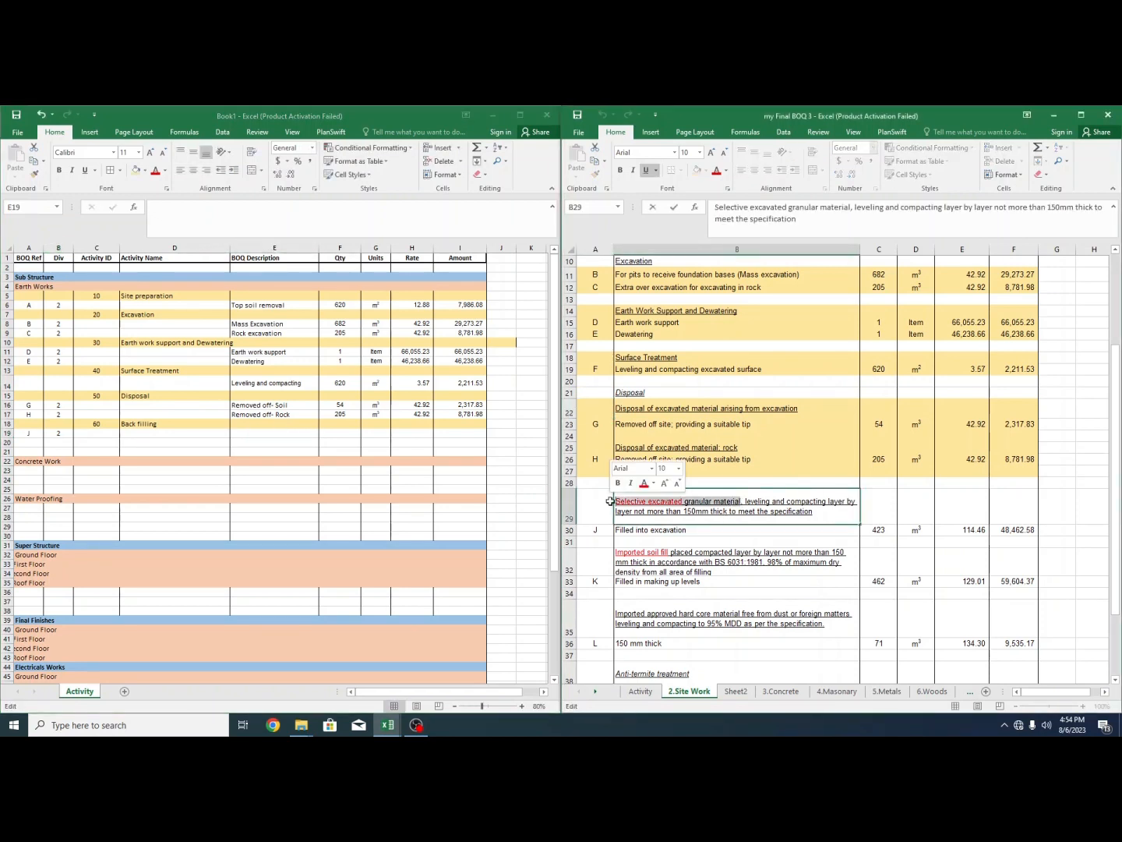
click(282, 434)
right_click(282, 435)
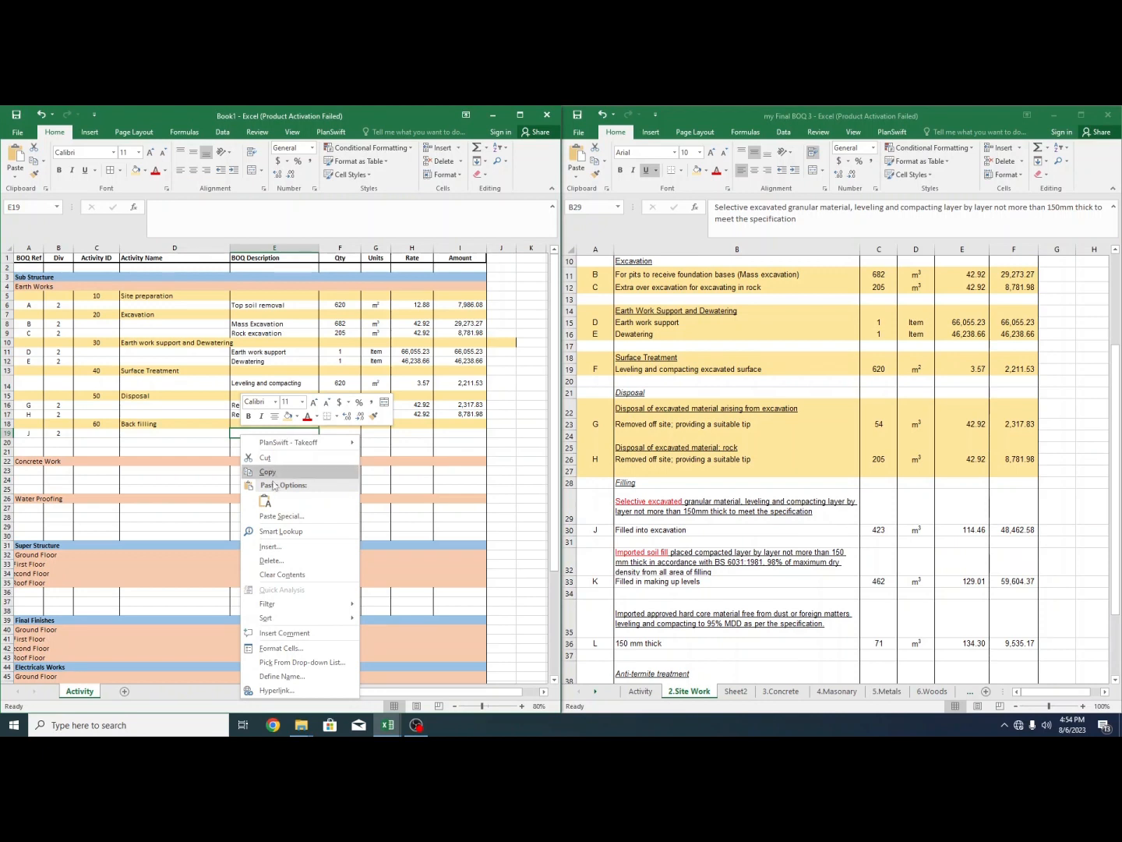
click(265, 502)
click(266, 442)
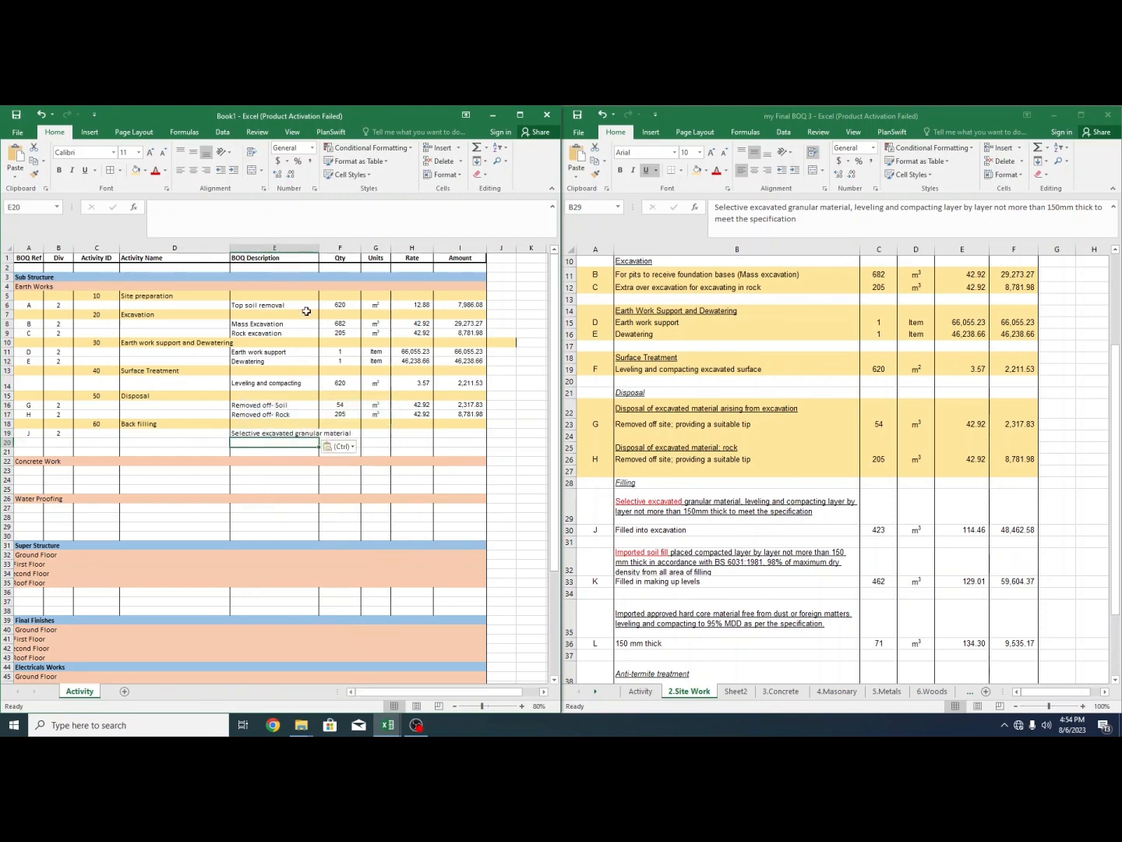
drag(318, 248, 348, 248)
click(288, 452)
- Copy item J's quantity, unit, rate and amount from C30:F30 of 2.Site Work into F19:I19 of the Activity sheet
click(762, 529)
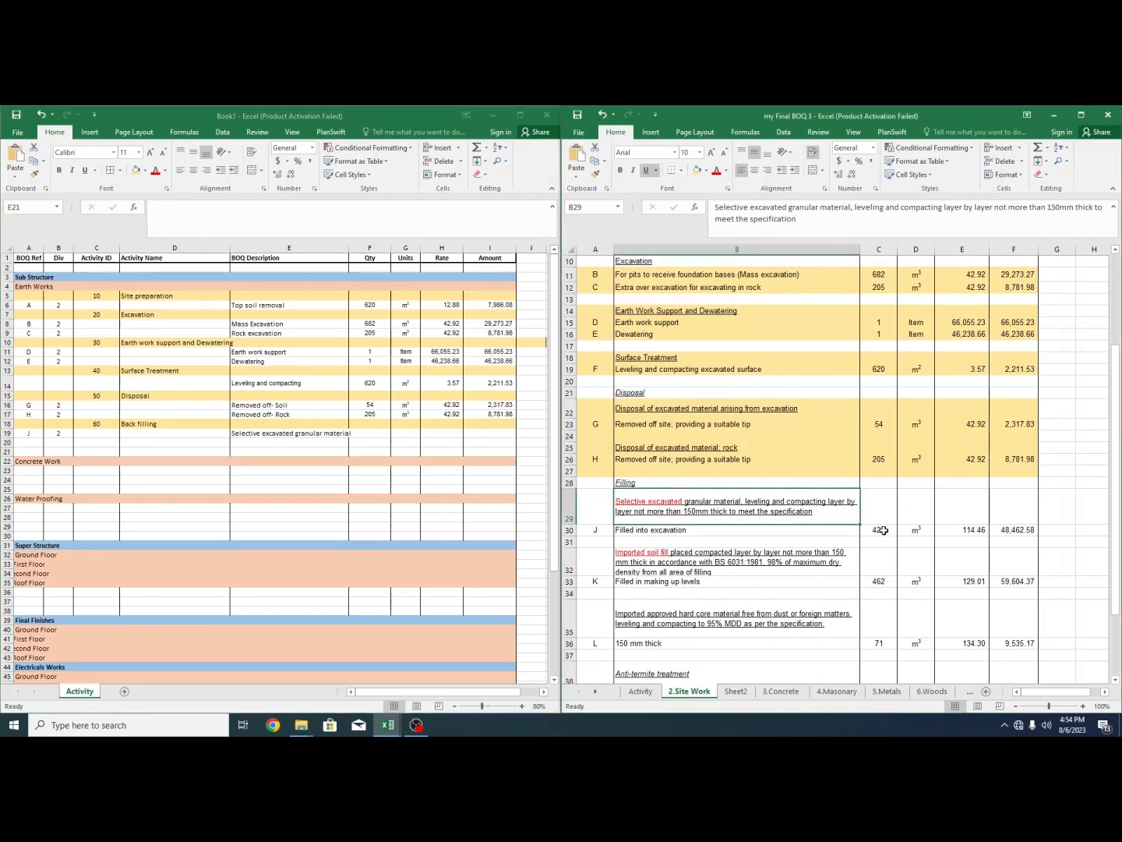
drag(884, 530, 1015, 531)
key(ctrl+c)
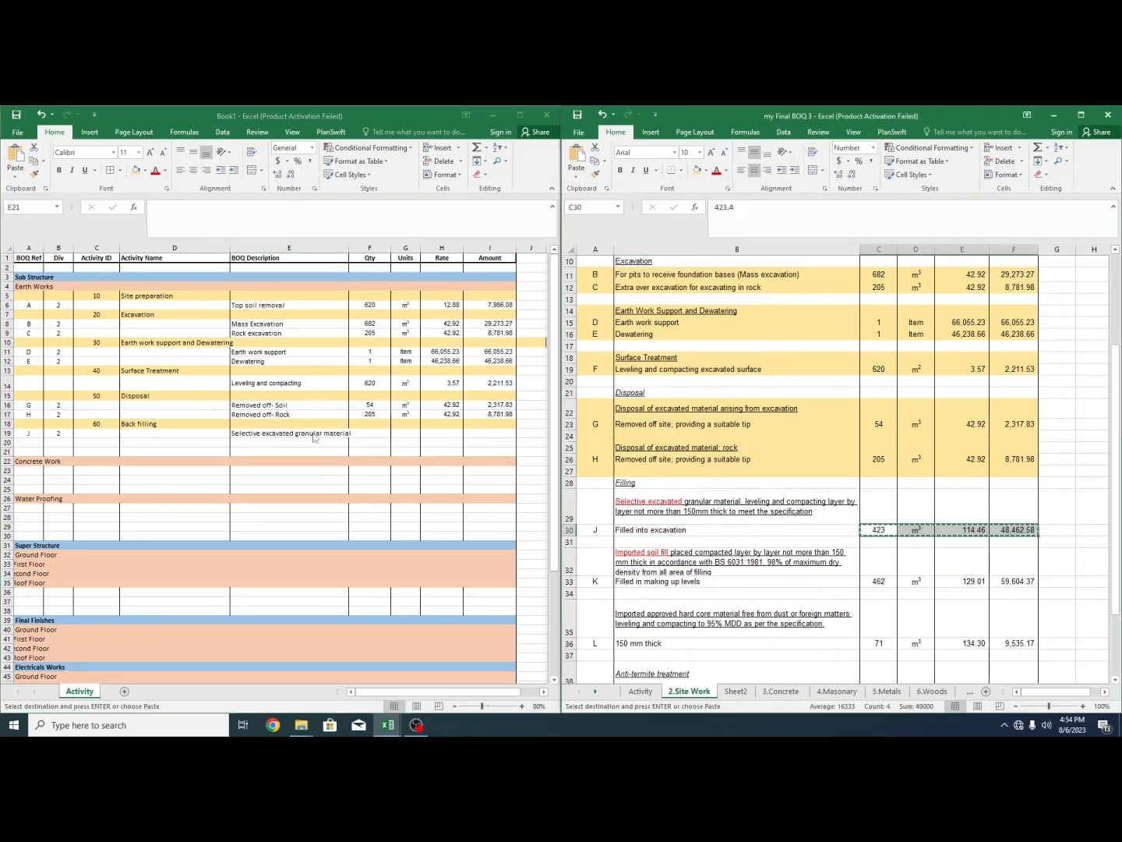
click(367, 434)
key(ctrl+v)
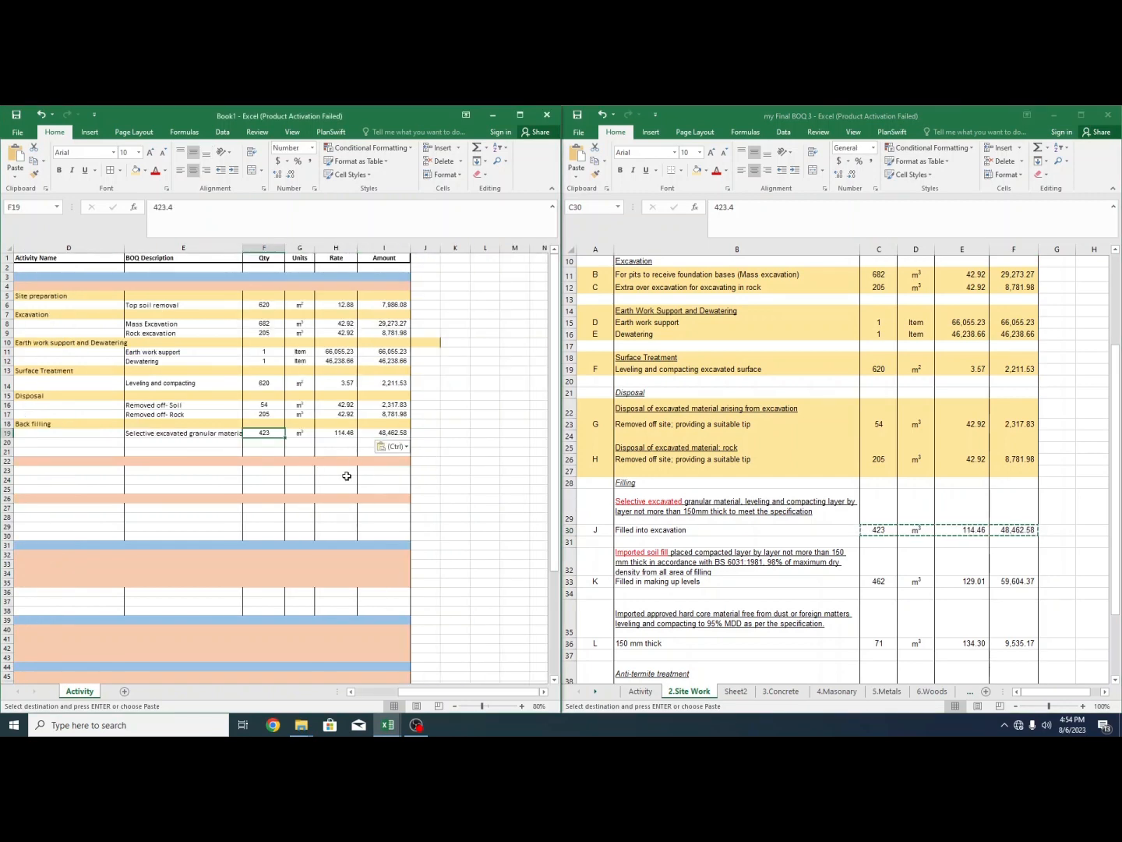
click(376, 691)
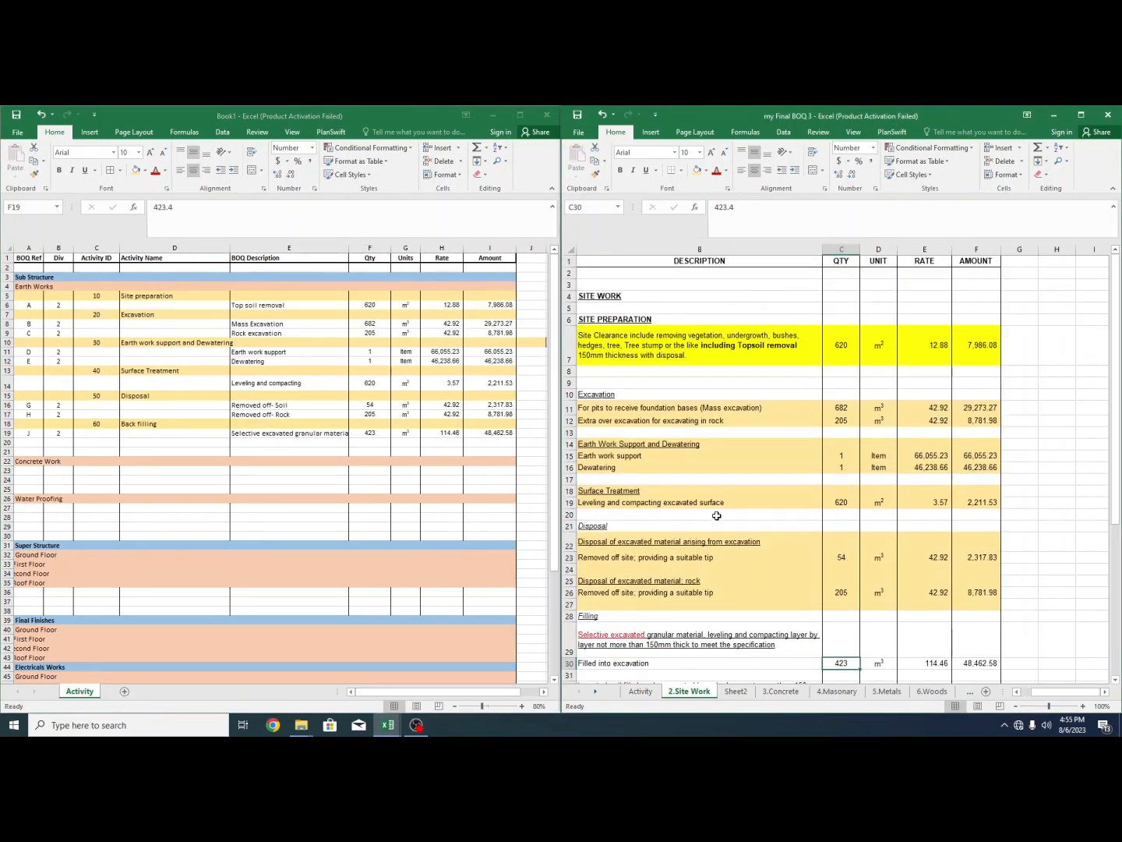
- Copy the description in E19 to E20 and change it to "Imported granular material"
drag(1052, 692, 1032, 692)
scroll(693, 564, down, 1)
scroll(693, 563, down, 3)
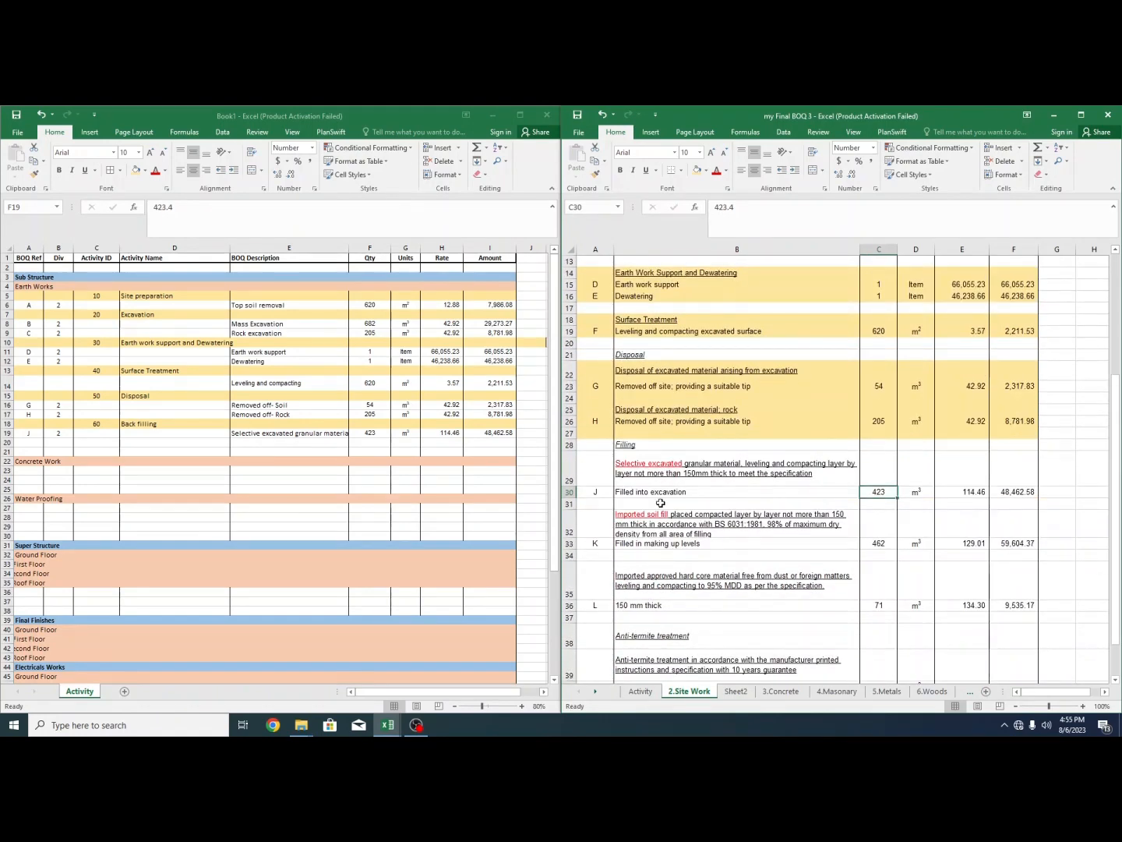
click(662, 543)
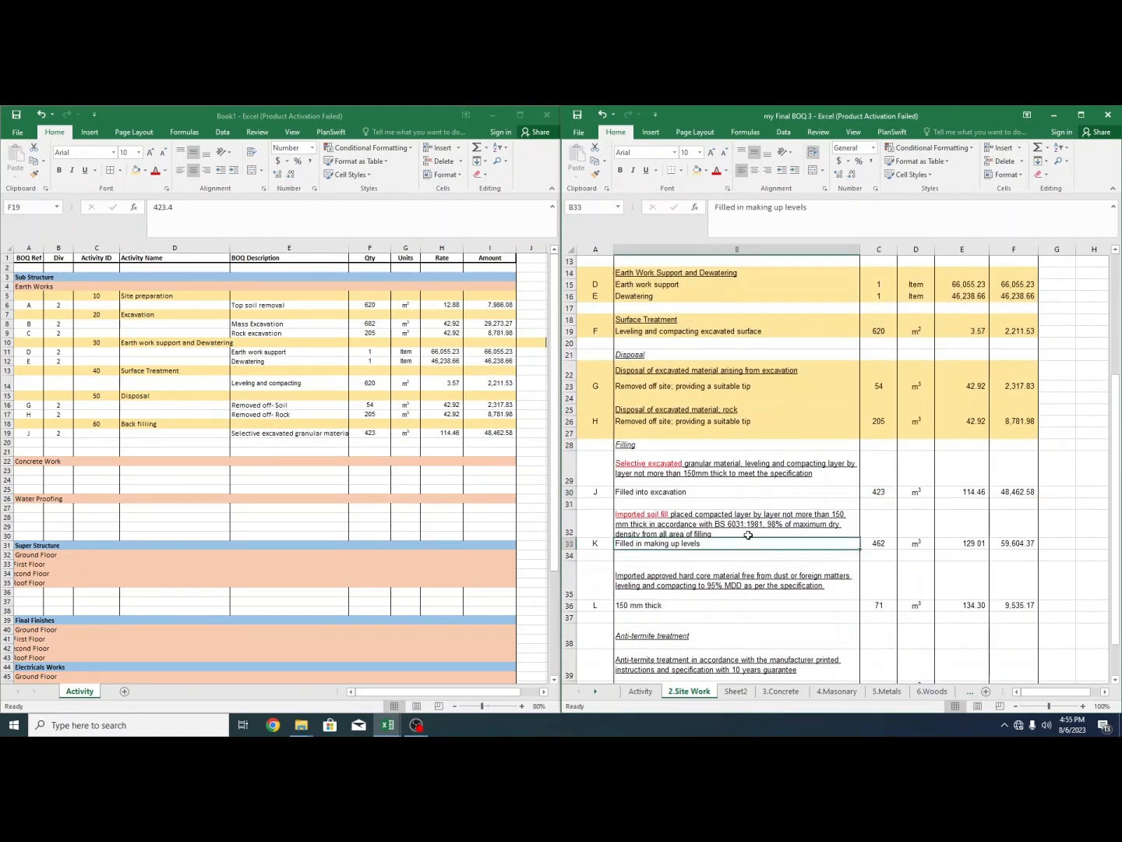
click(268, 434)
click(259, 433)
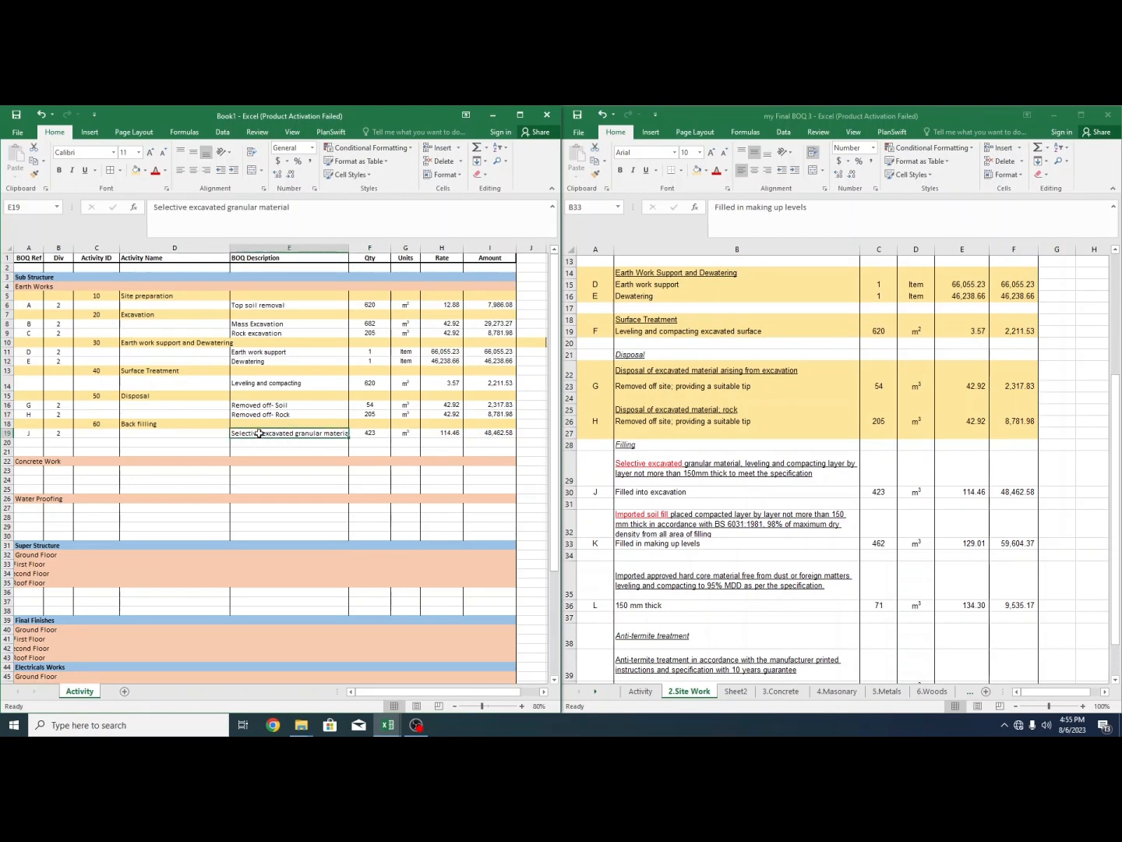
key(ctrl+c)
click(253, 443)
key(ctrl+v)
double_click(287, 443)
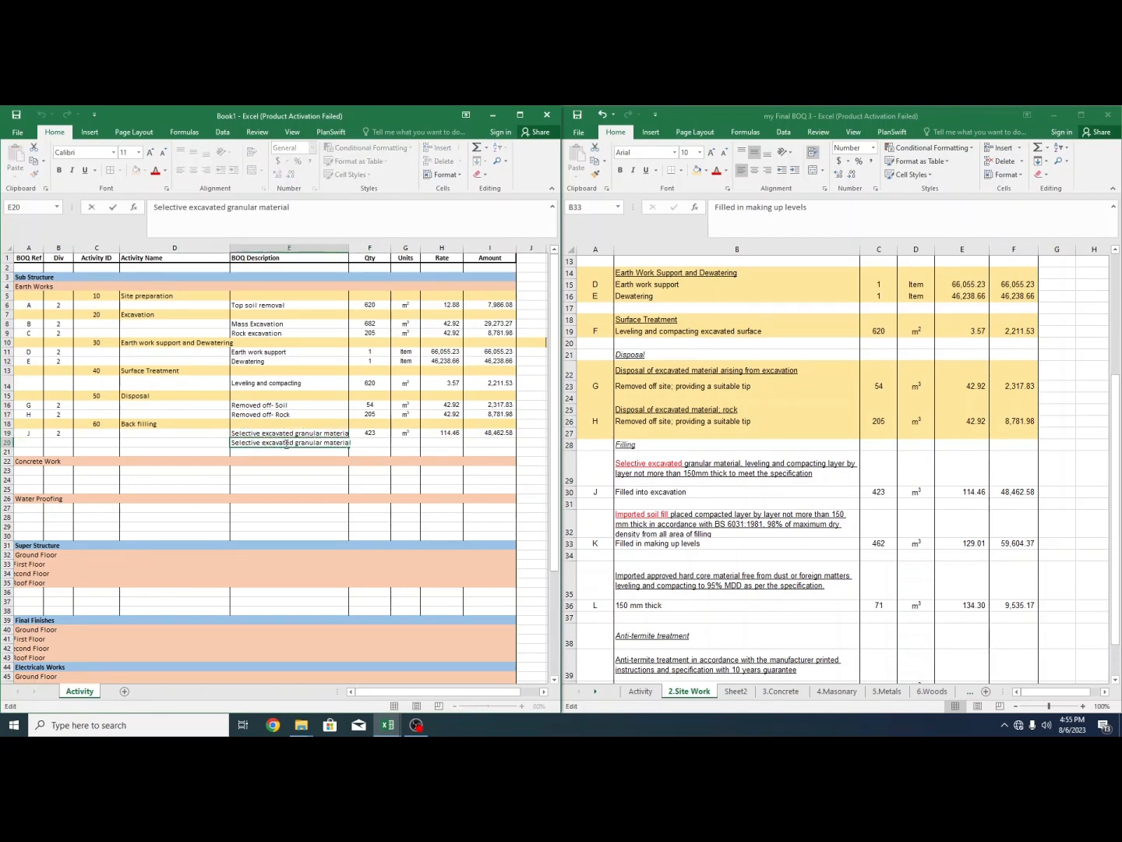
drag(294, 443, 227, 443)
key(Delete)
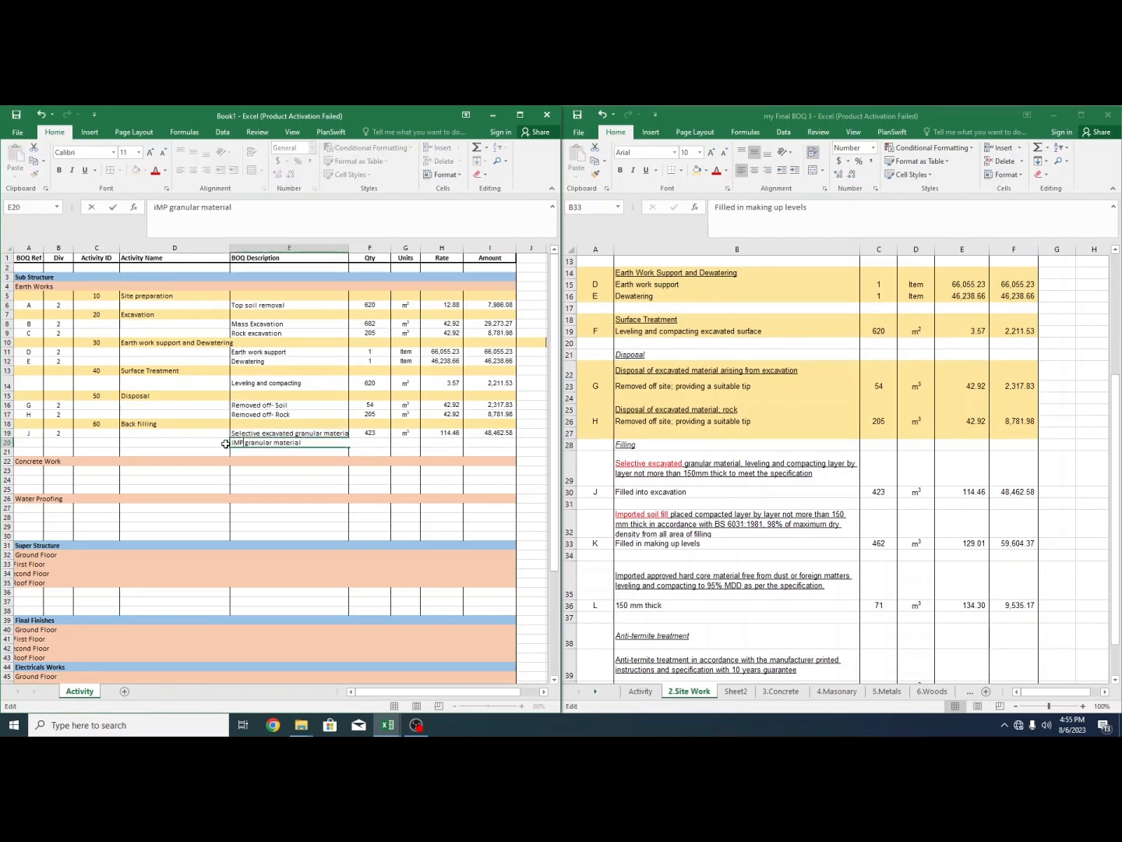
text(Import ed)
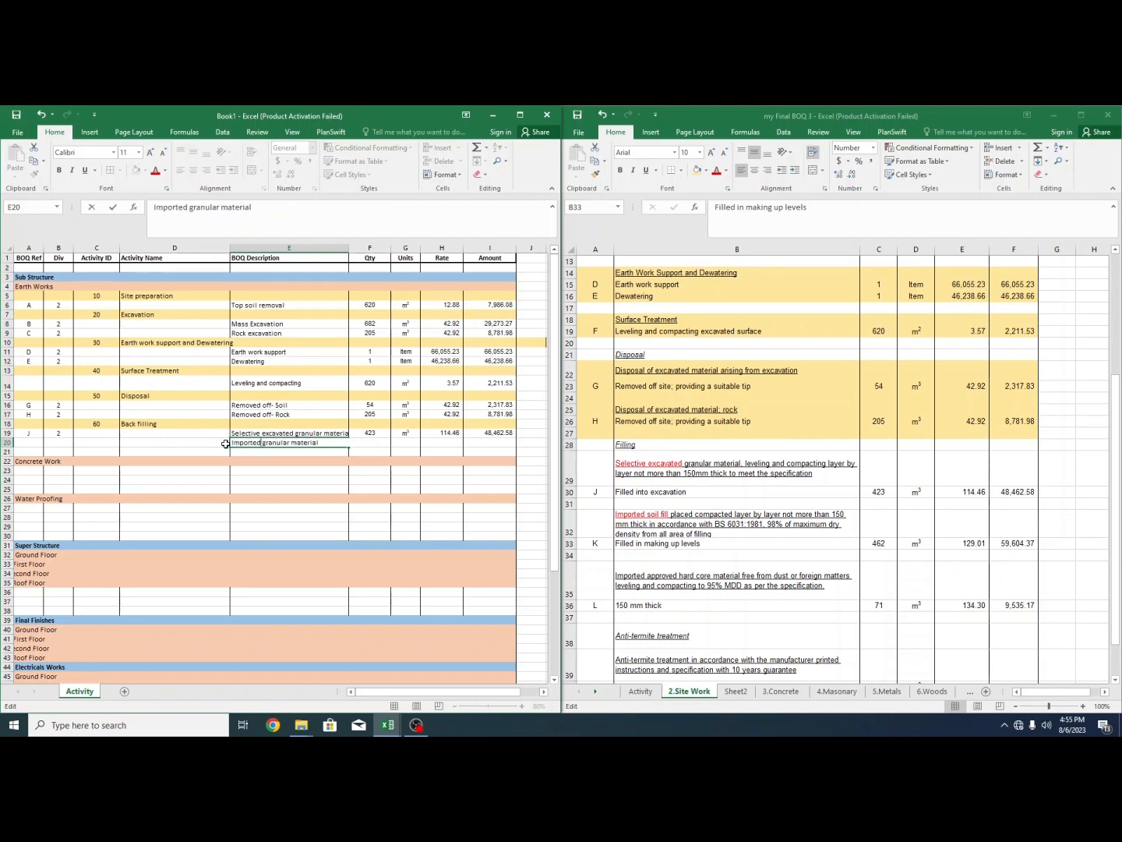
click(299, 489)
- Copy item K's quantity, unit, rate and amount from C33:F33 of 2.Site Work into F20:I20 of the Activity sheet
click(776, 593)
drag(879, 544, 1014, 544)
key(ctrl+c)
click(371, 442)
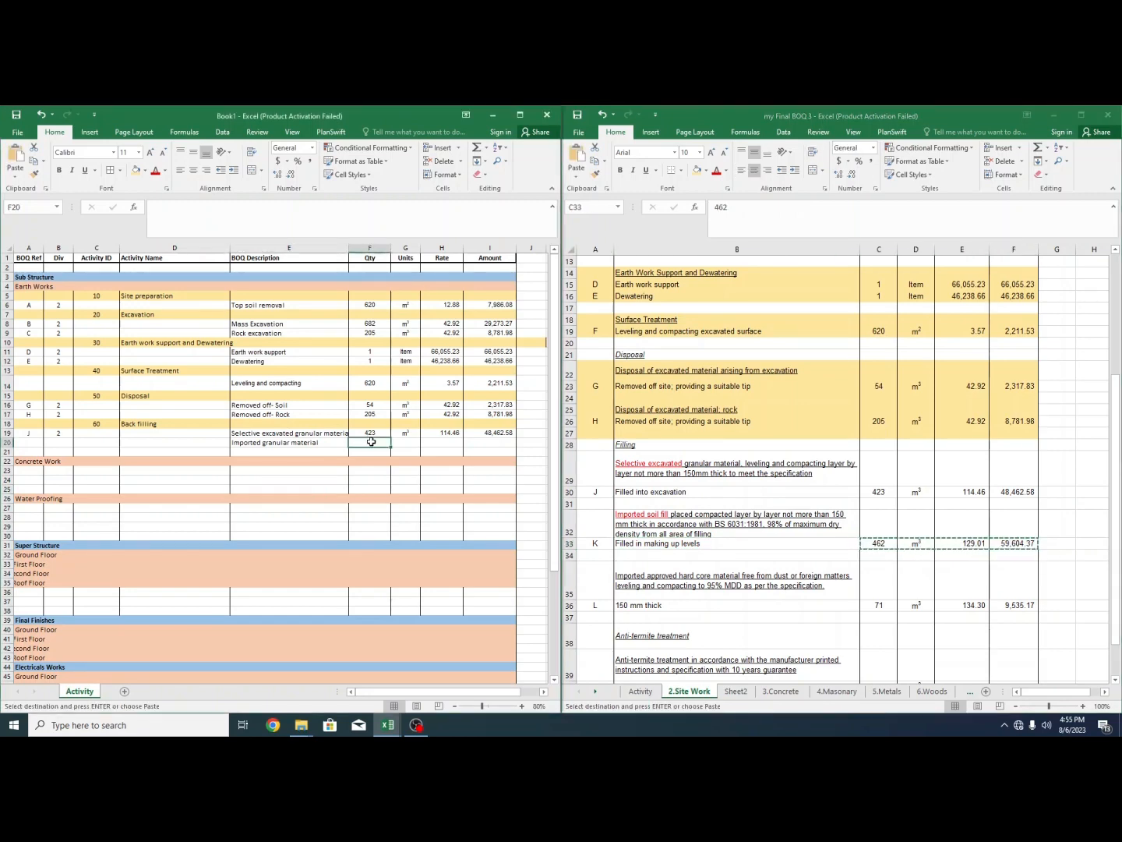
key(ctrl+v)
click(273, 515)
drag(438, 692, 393, 691)
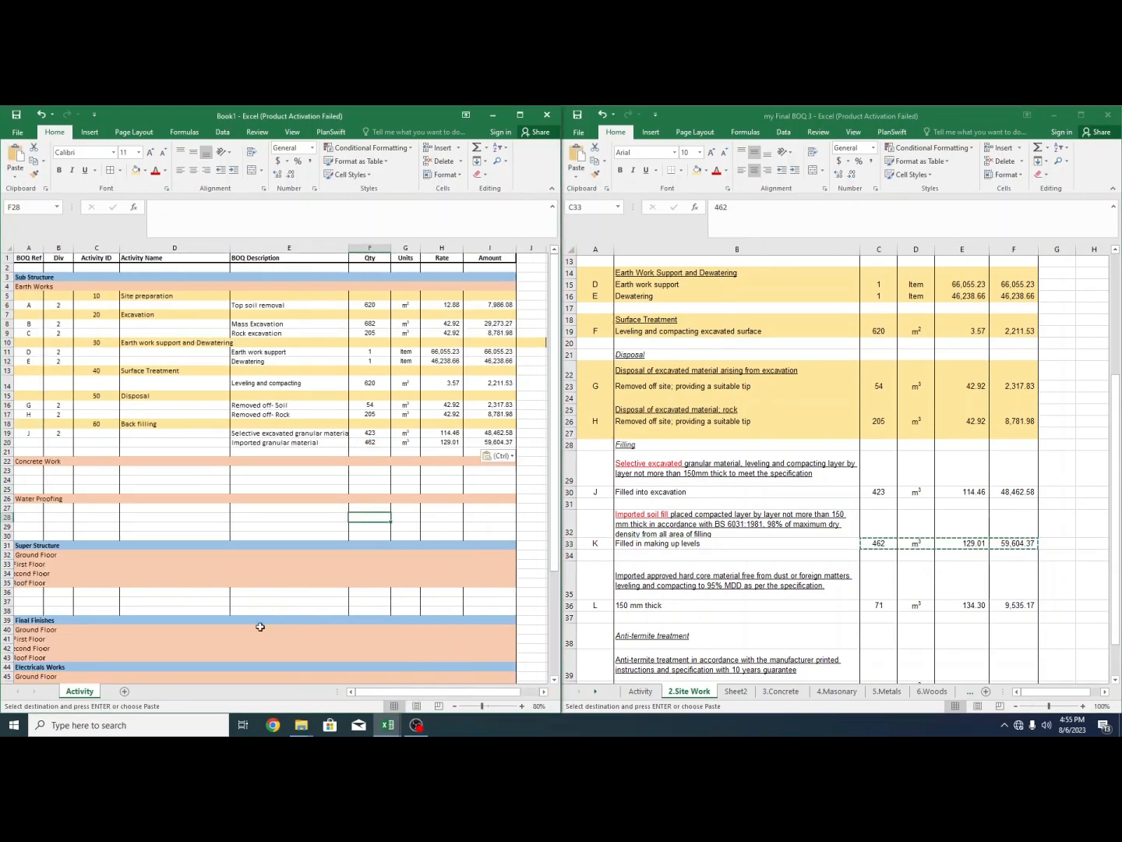
- Enter BOQ Ref K and Div 2 in A20:B20 for the imported granular material item
click(33, 444)
text(K)
key(Tab)
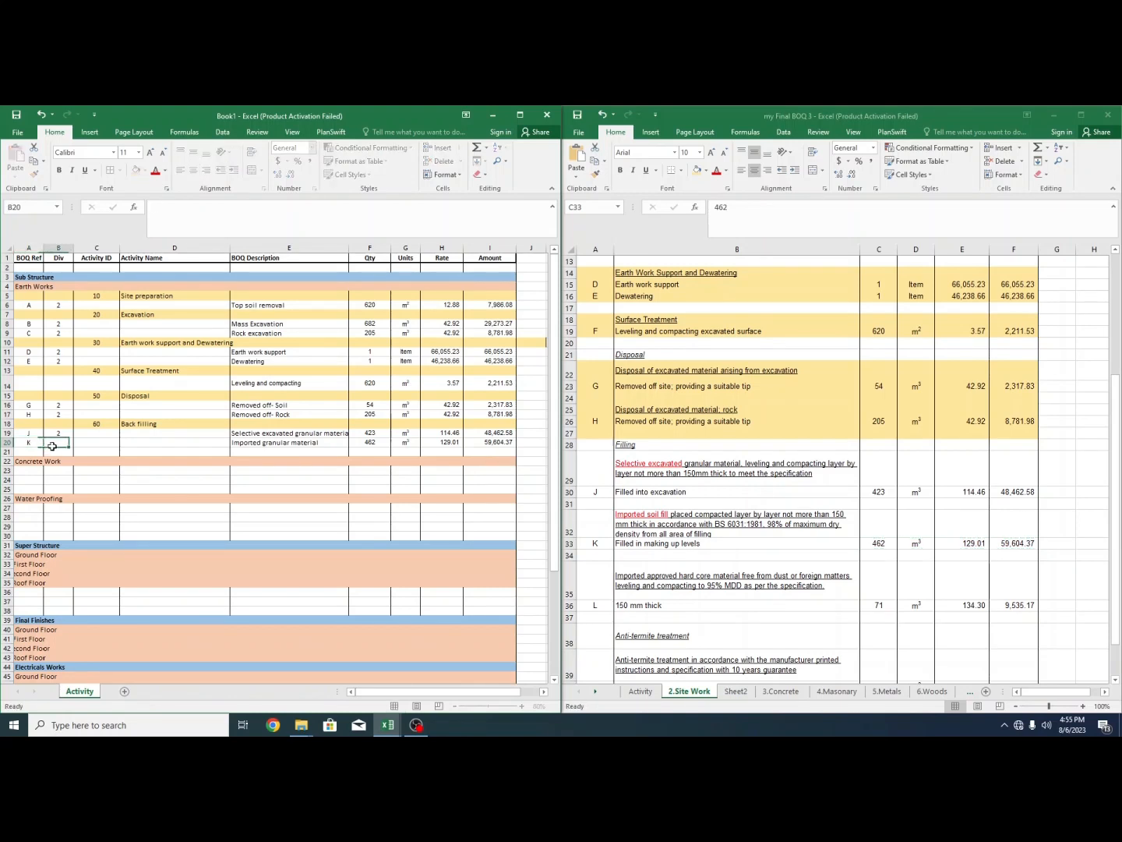
text(2)
click(92, 443)
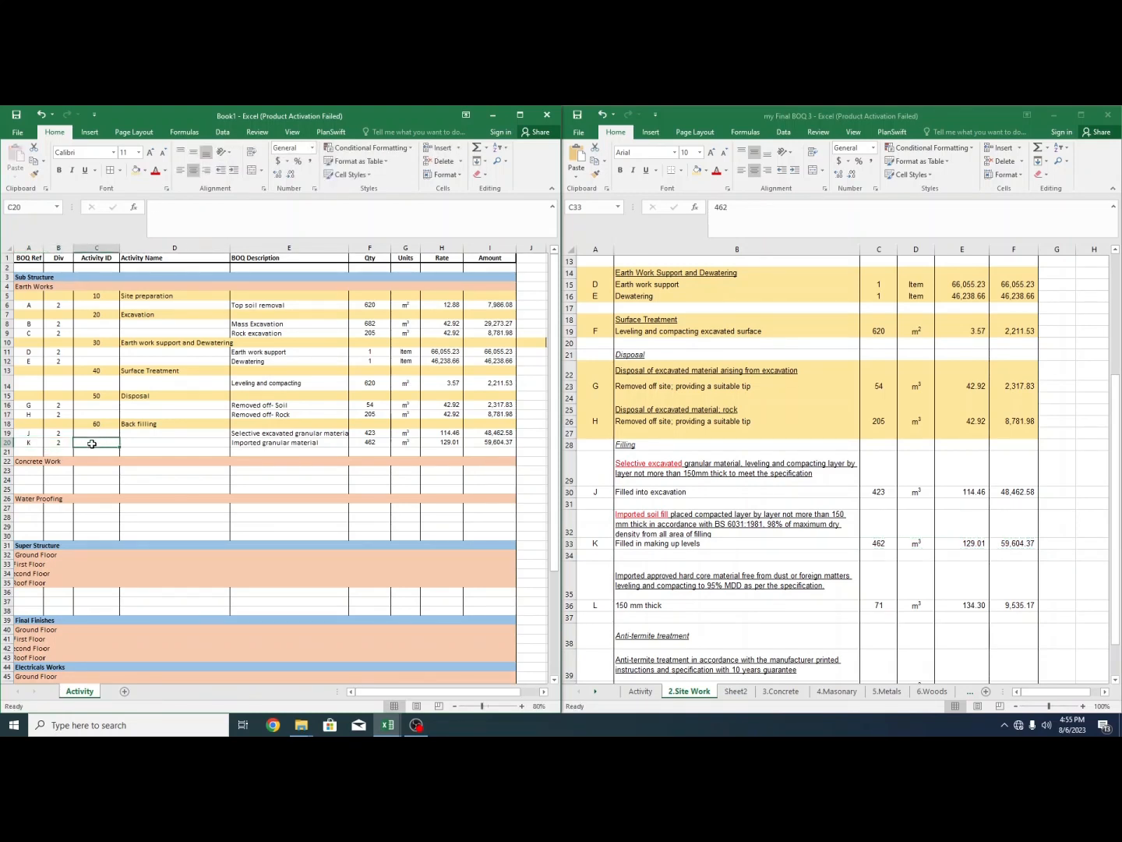
- Shade the filling item rows A30:F34 of the 2.Site Work sheet with the light orange fill
click(699, 547)
drag(601, 491, 1006, 555)
click(697, 169)
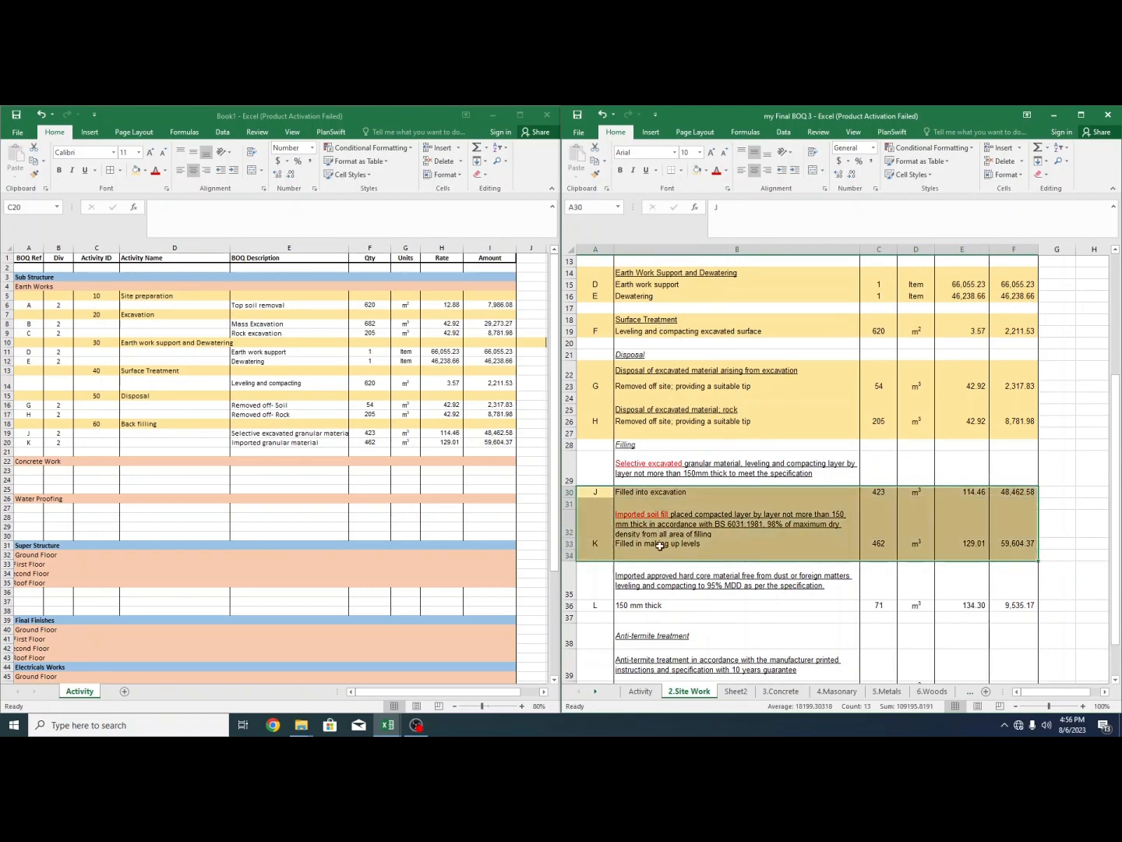
- Enter the BOQ description "Hardcore material 150mm tck" in E21 of the Activity sheet
click(654, 601)
scroll(656, 604, down, 1)
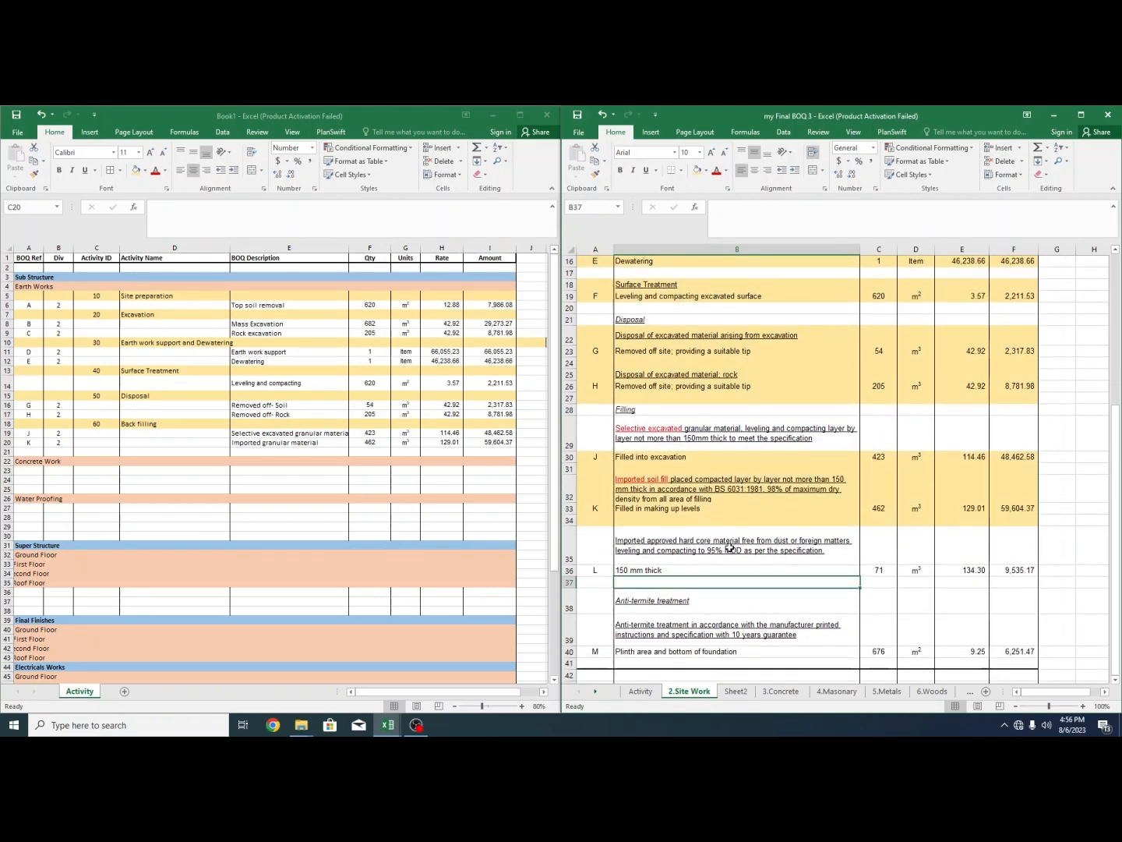
click(139, 452)
click(288, 452)
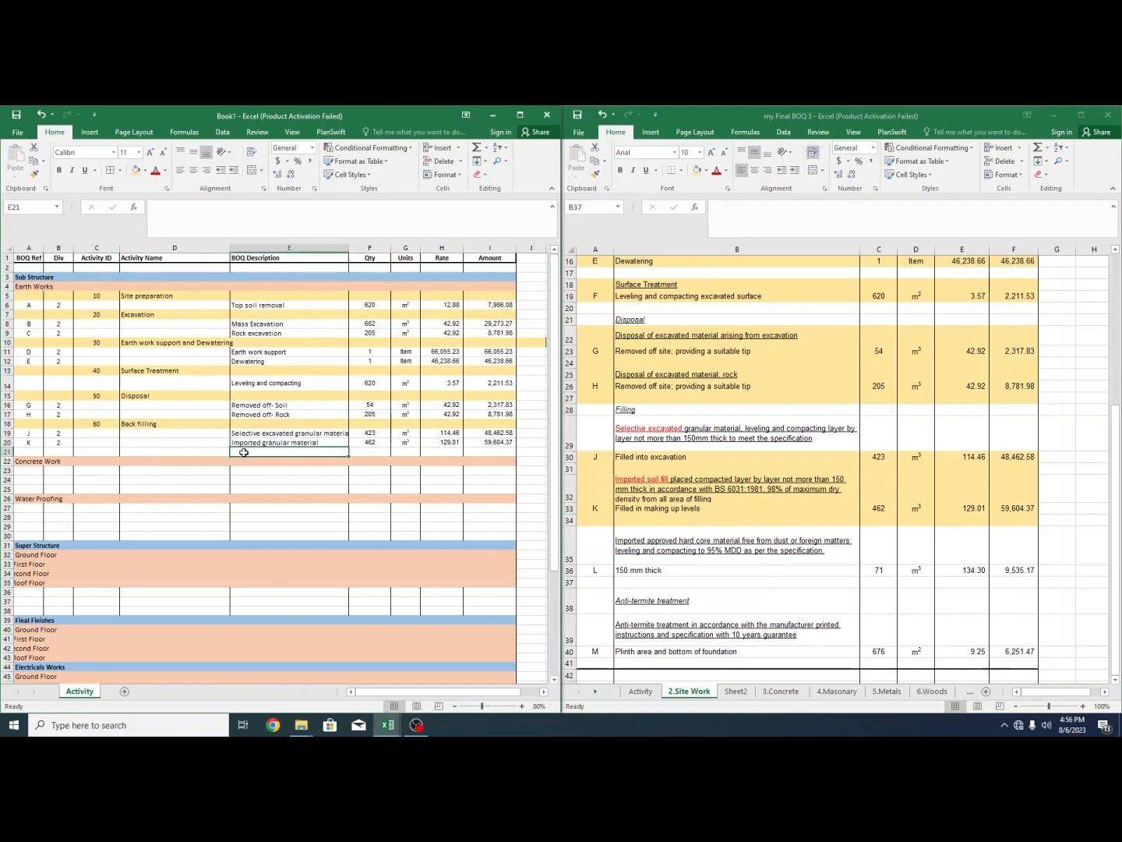
text(Hardcore)
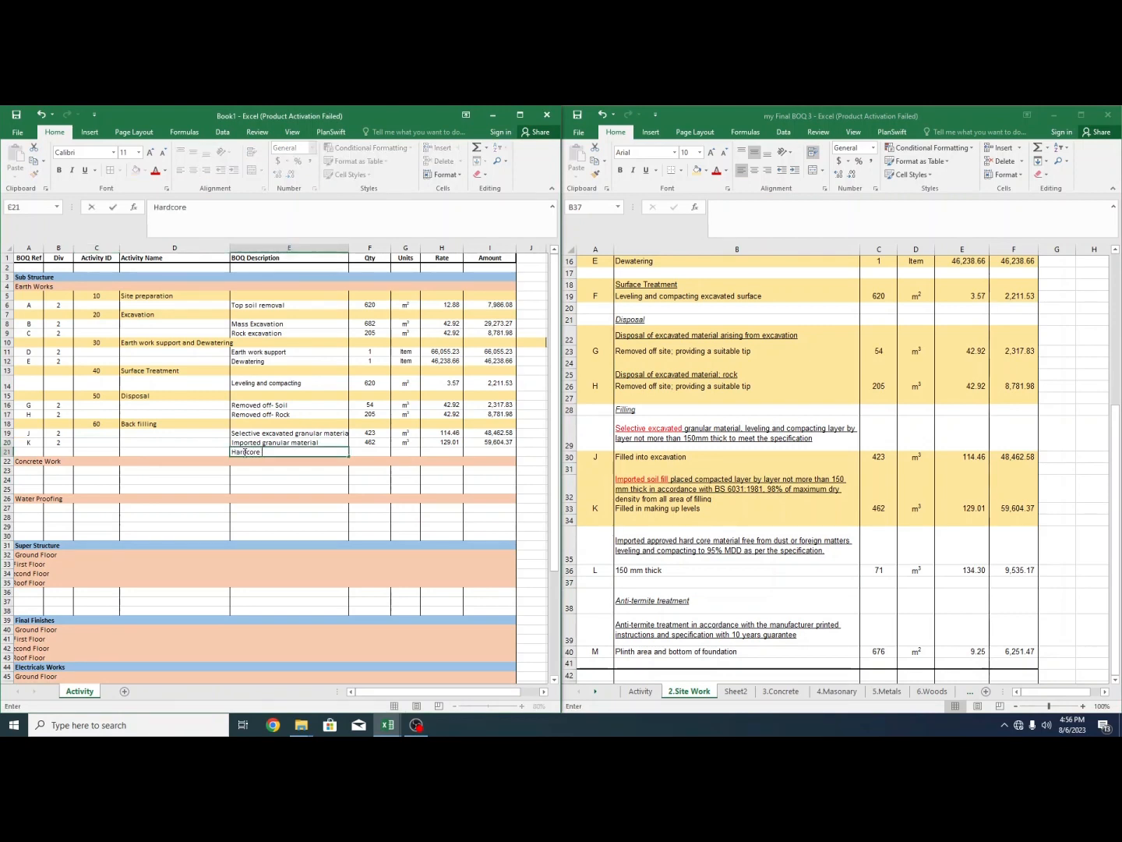
text( material 150mm tck)
- Copy item L's quantity, unit, rate and amount from C36:F36 of 2.Site Work into F21:I21 of the Activity sheet
click(788, 544)
drag(880, 570, 1014, 570)
key(ctrl+c)
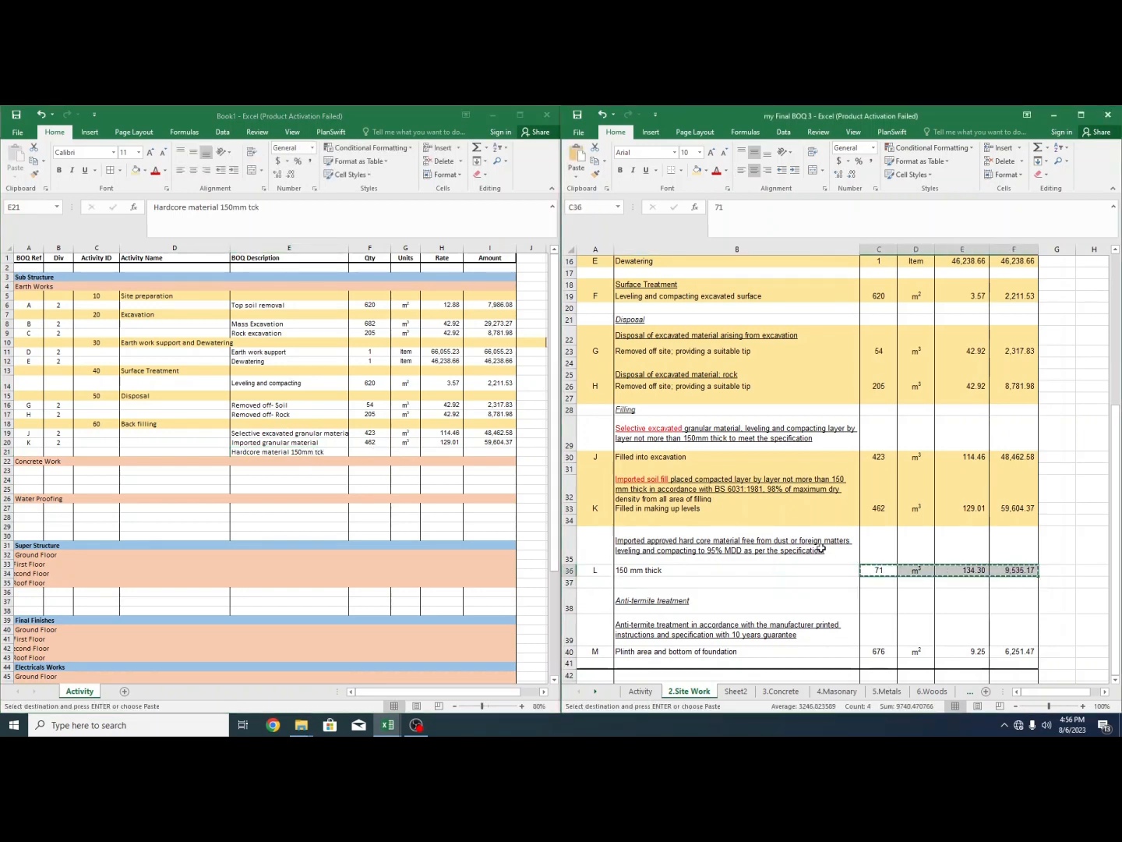
click(363, 456)
key(ctrl+v)
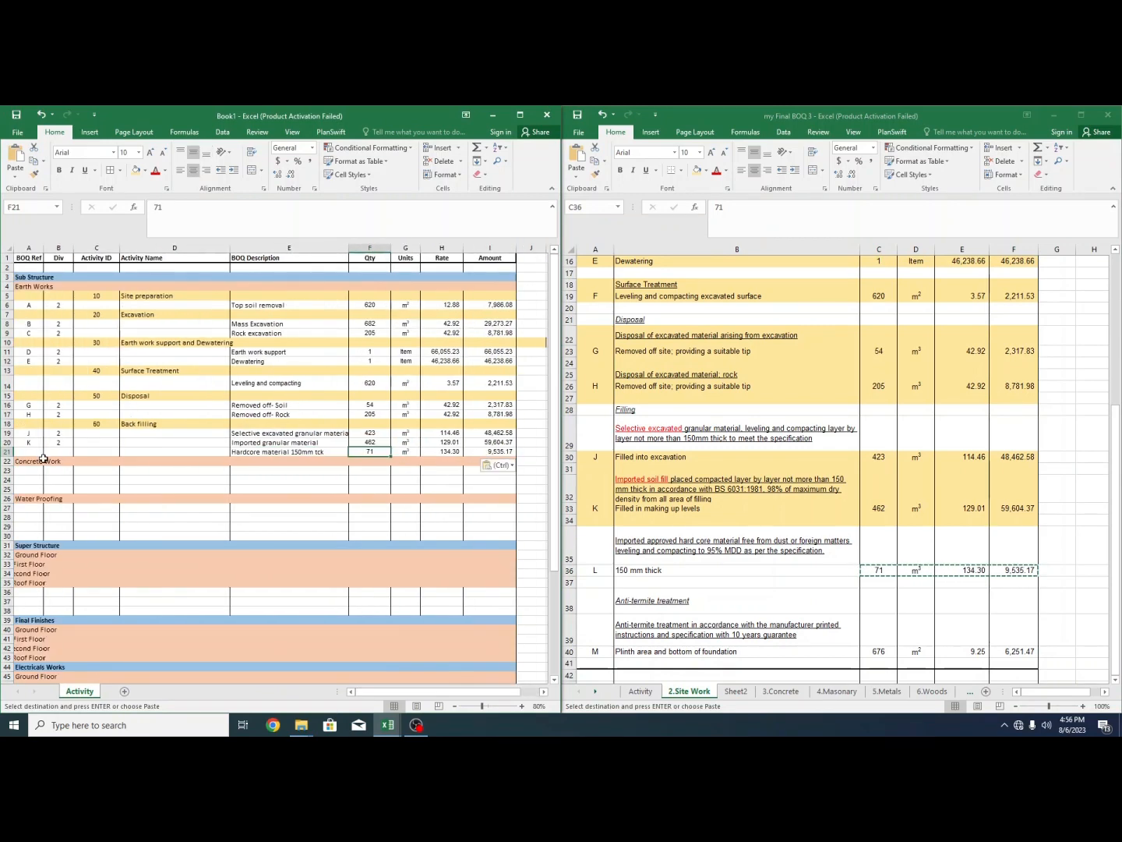
- Enter BOQ Ref L and Div 2 in A21:B21 for the hardcore item
click(28, 450)
text(L)
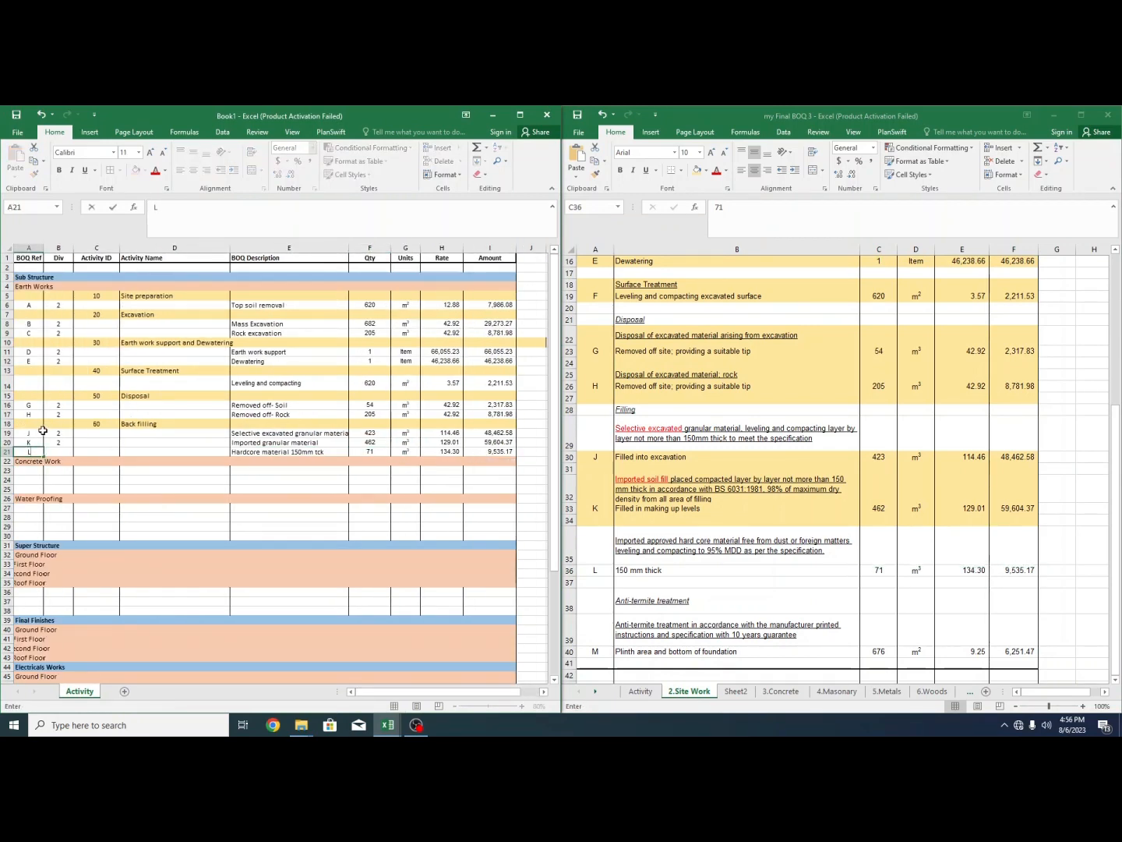
click(56, 451)
text(2)
click(312, 459)
- Shade the hard core description cells B35:E35 of the 2.Site Work sheet with the light orange fill
click(732, 497)
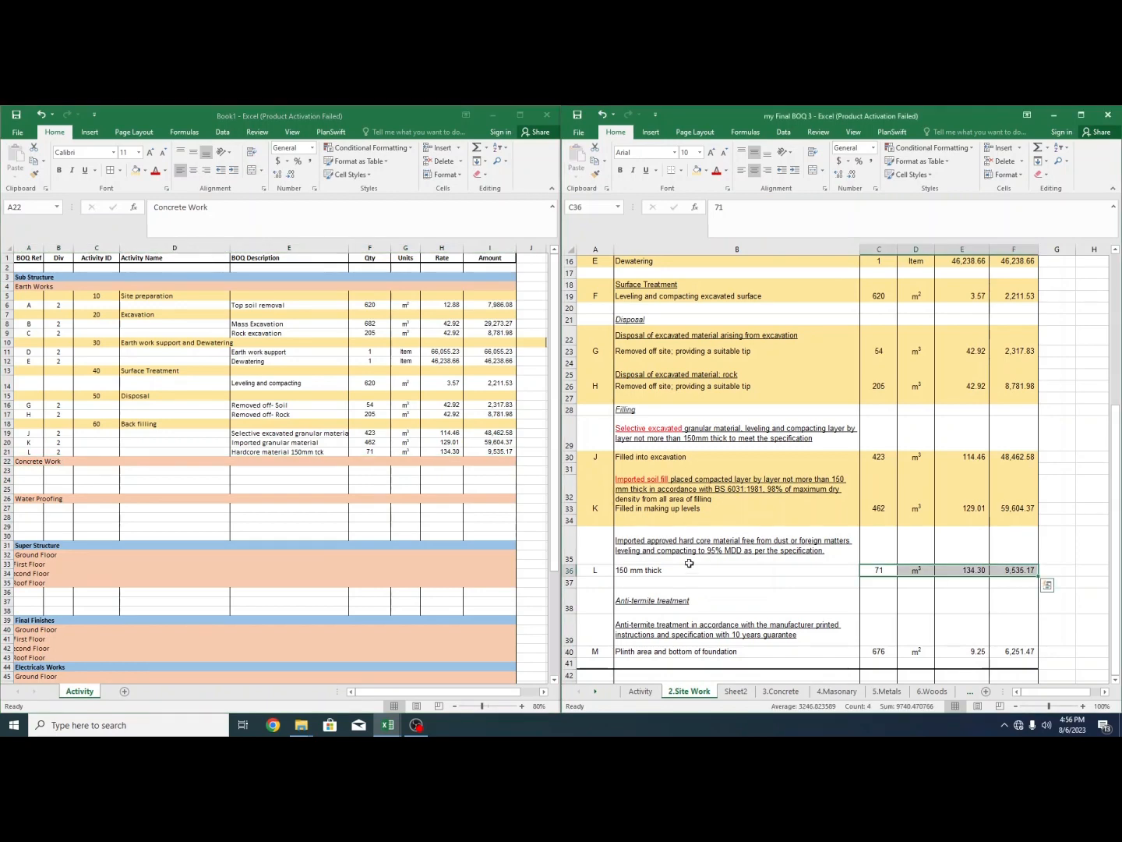
drag(648, 551, 975, 544)
click(698, 170)
scroll(743, 406, down, 2)
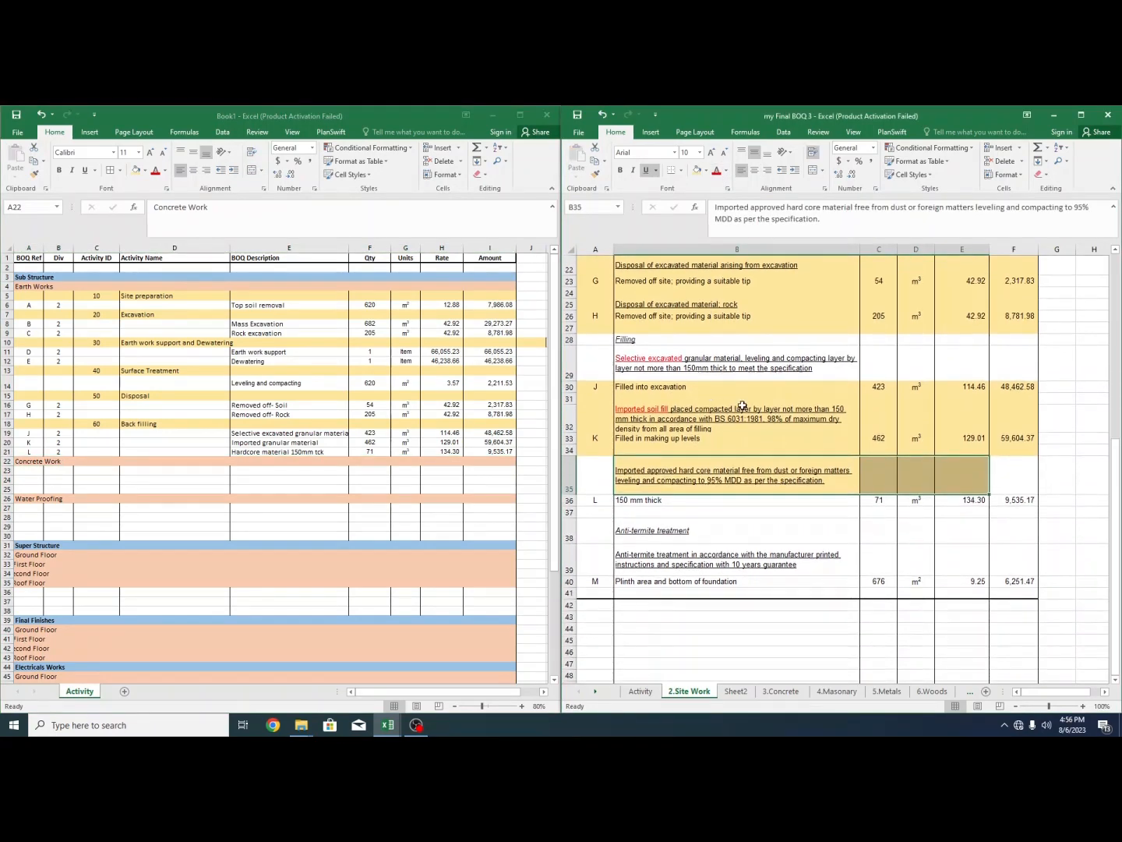
- Shade the 150 mm thick item cells B36:F36 of the 2.Site Work sheet with the light orange fill
drag(628, 501, 1033, 499)
click(696, 170)
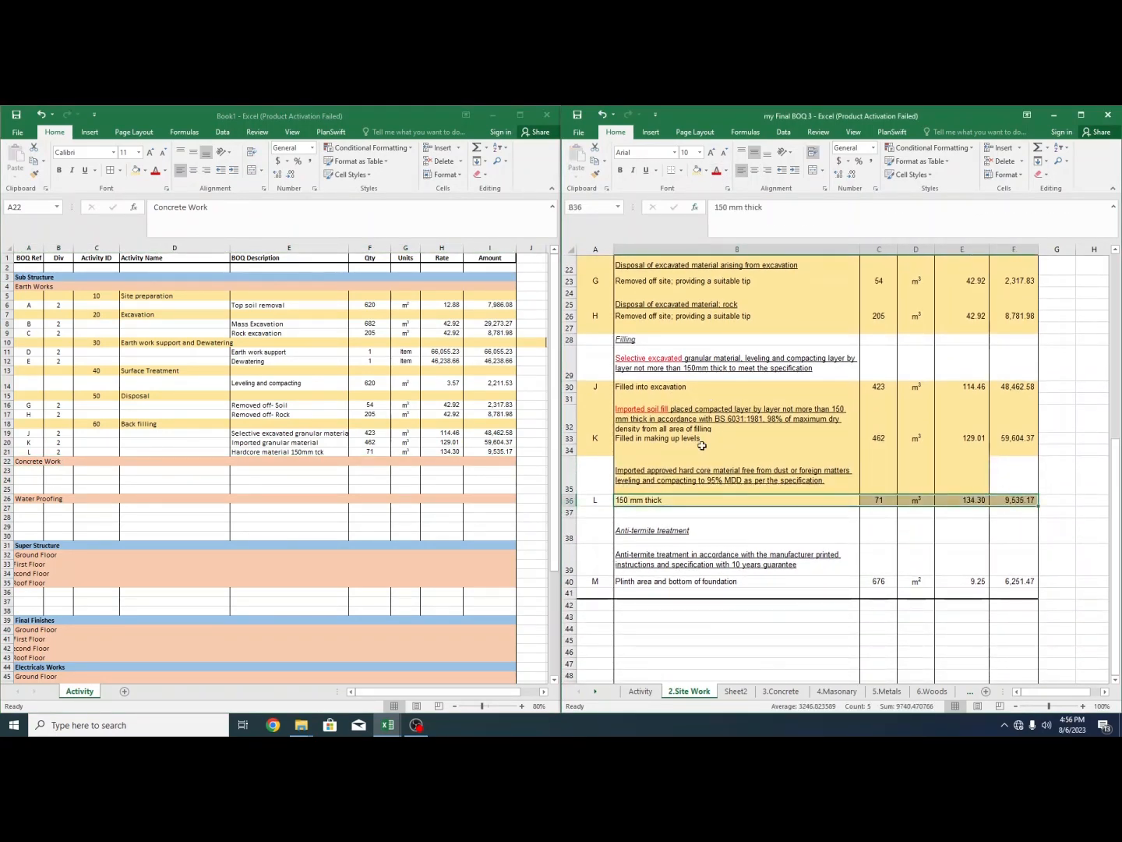
scroll(701, 437, down, 1)
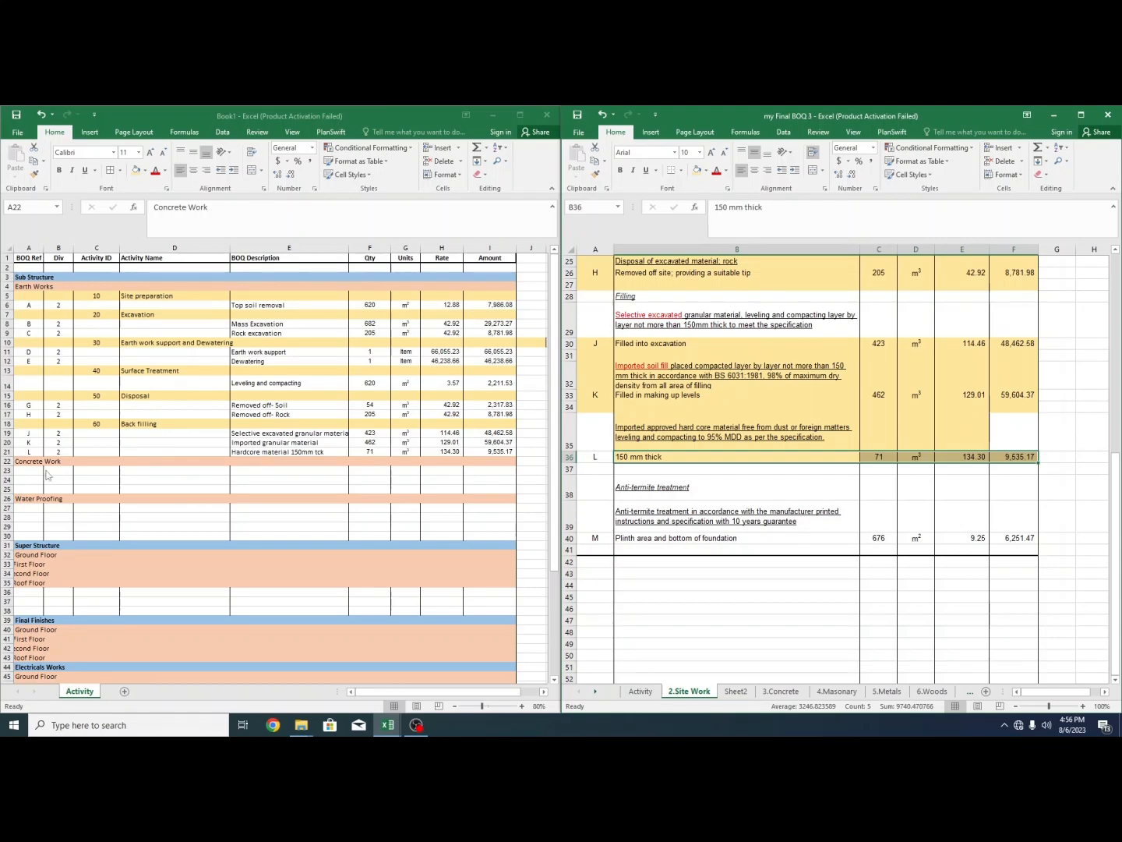
- Copy the Concrete Work heading from row 22 of the Activity sheet into row 24
click(23, 460)
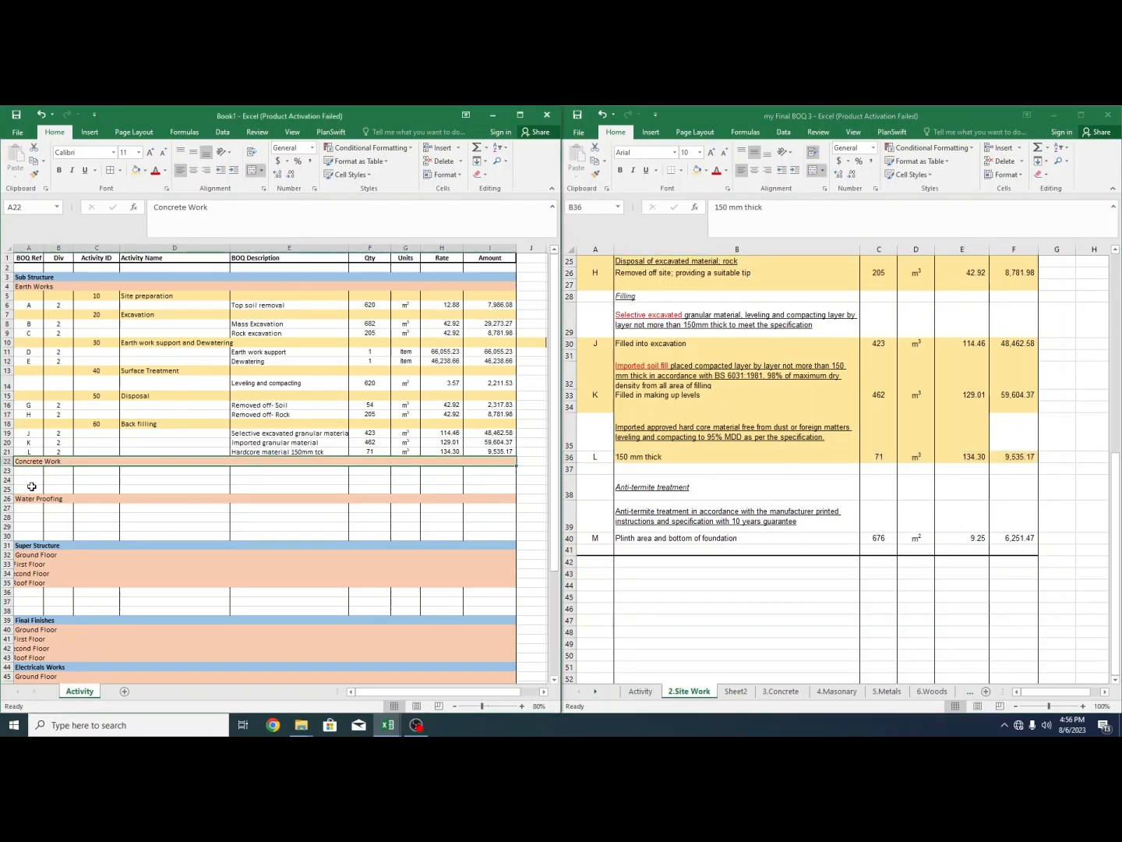
double_click(96, 479)
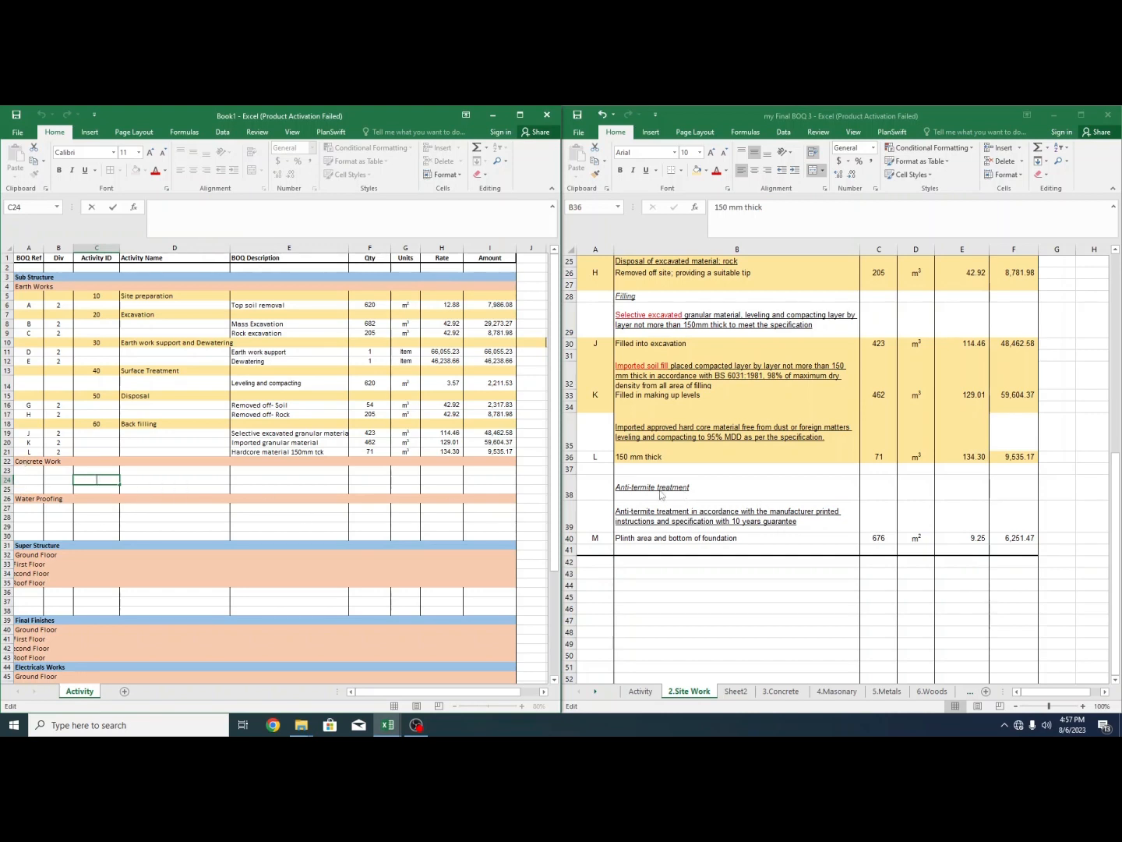
click(3, 460)
key(ctrl+c)
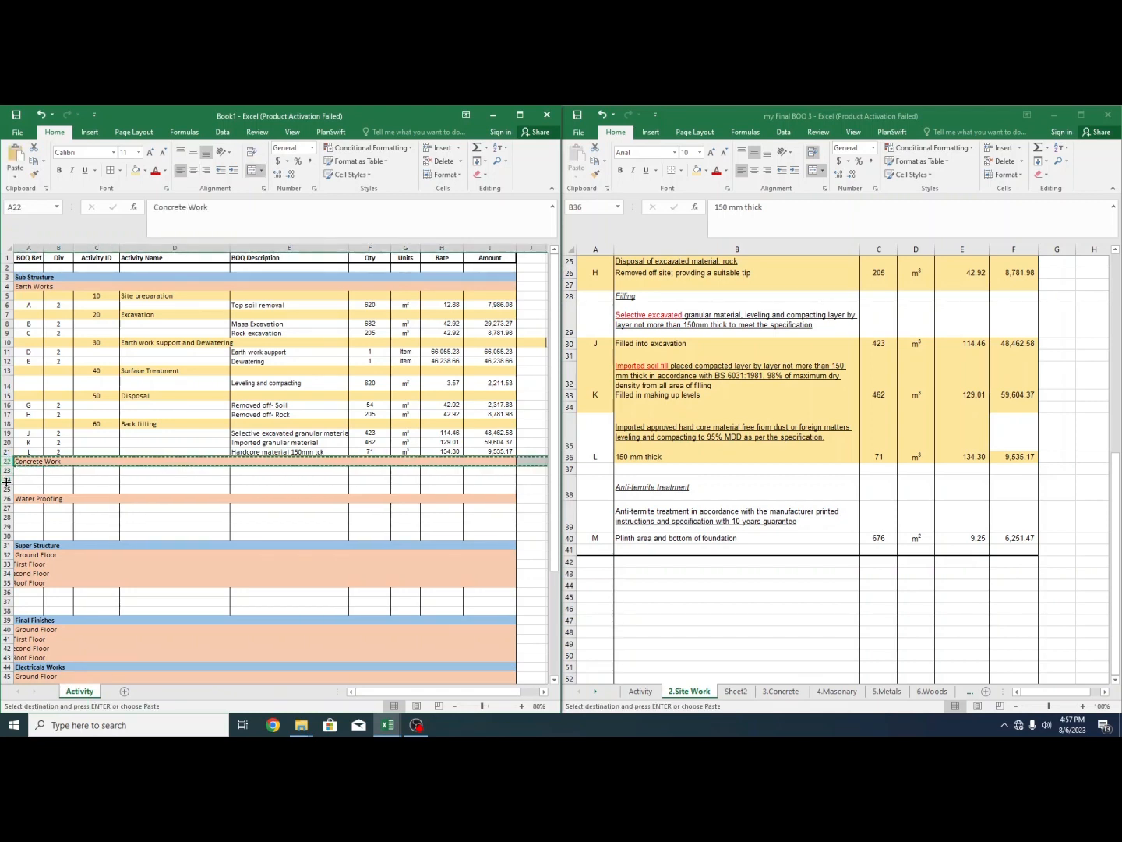
click(4, 480)
key(ctrl+v)
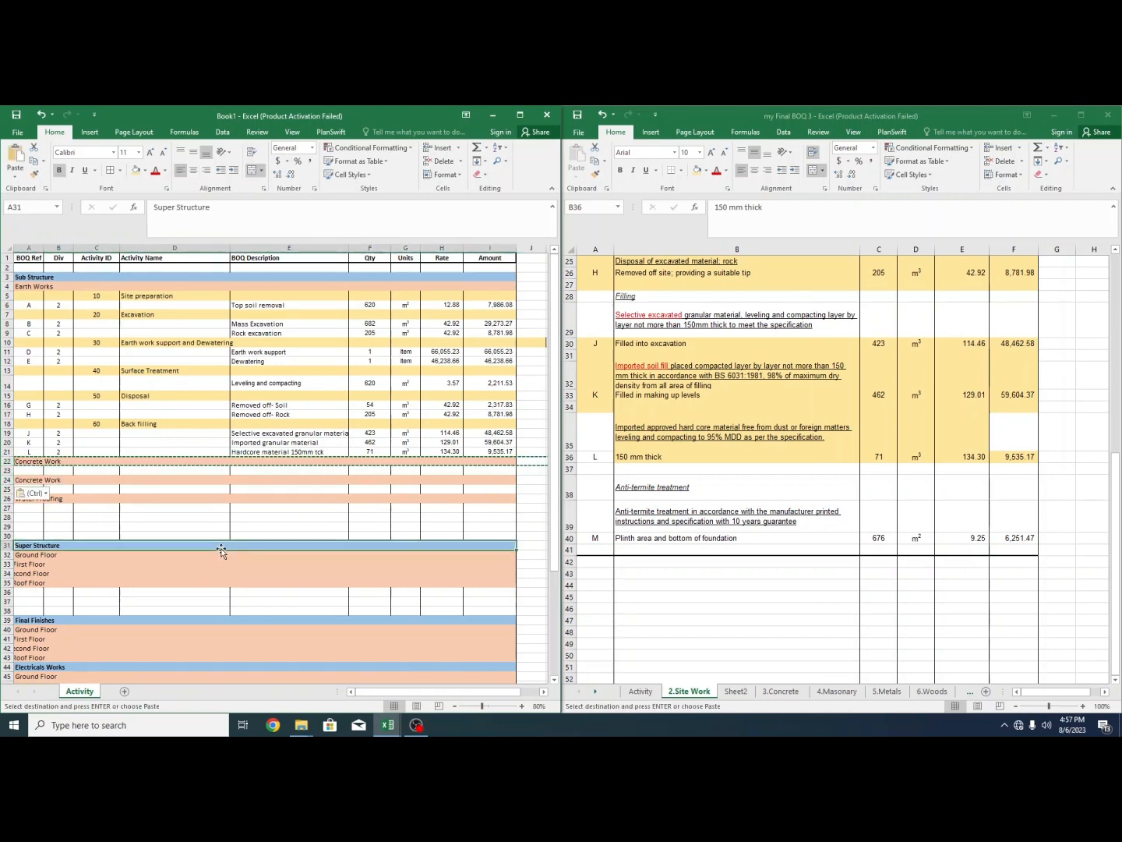
- Replace the row 22 heading of the Activity sheet with "Anti- Termite treatment"
double_click(28, 461)
drag(16, 460, 16, 460)
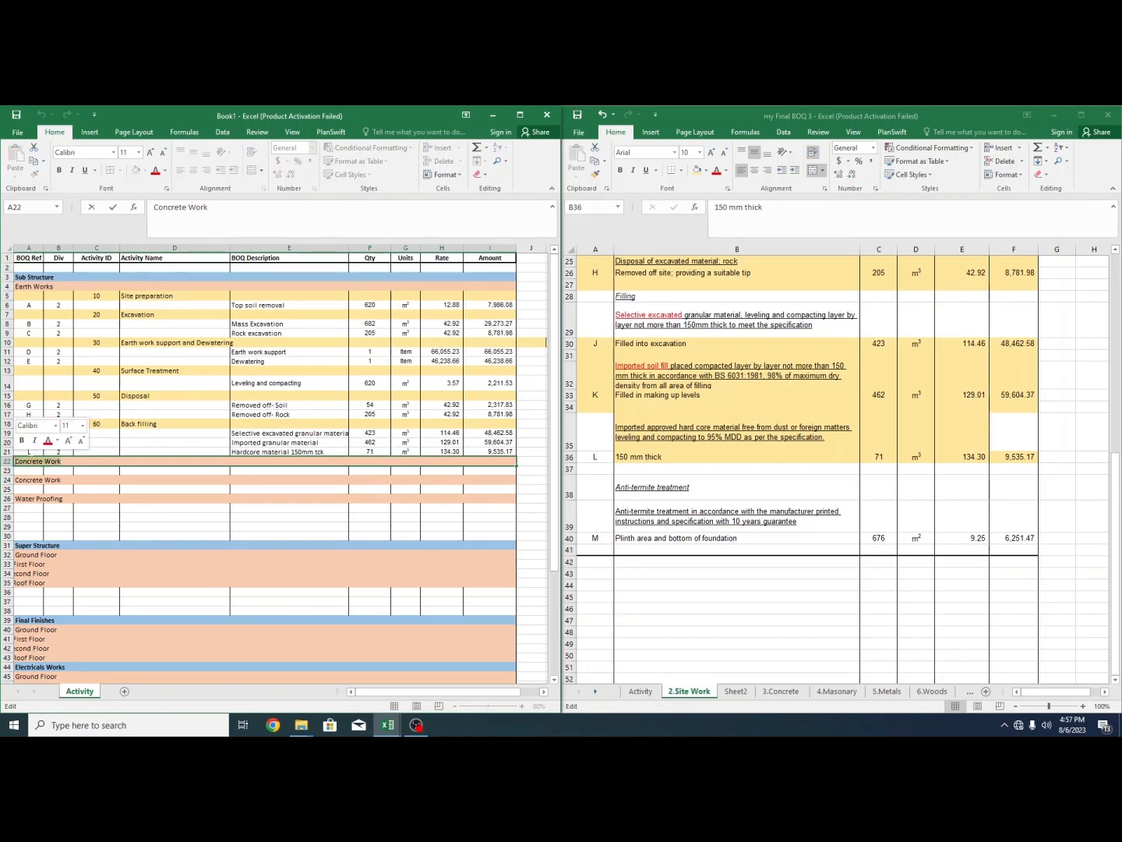
text(Anti- Termite treatme)
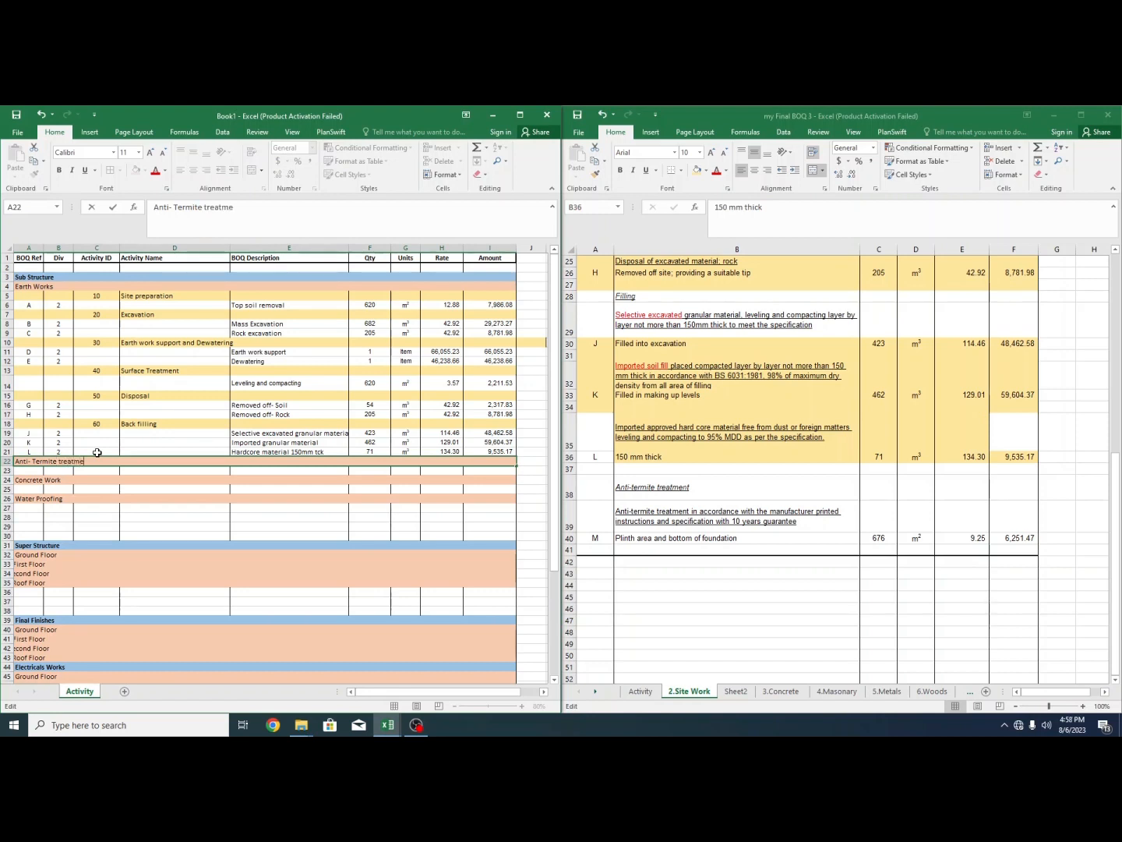
text(nt)
click(130, 516)
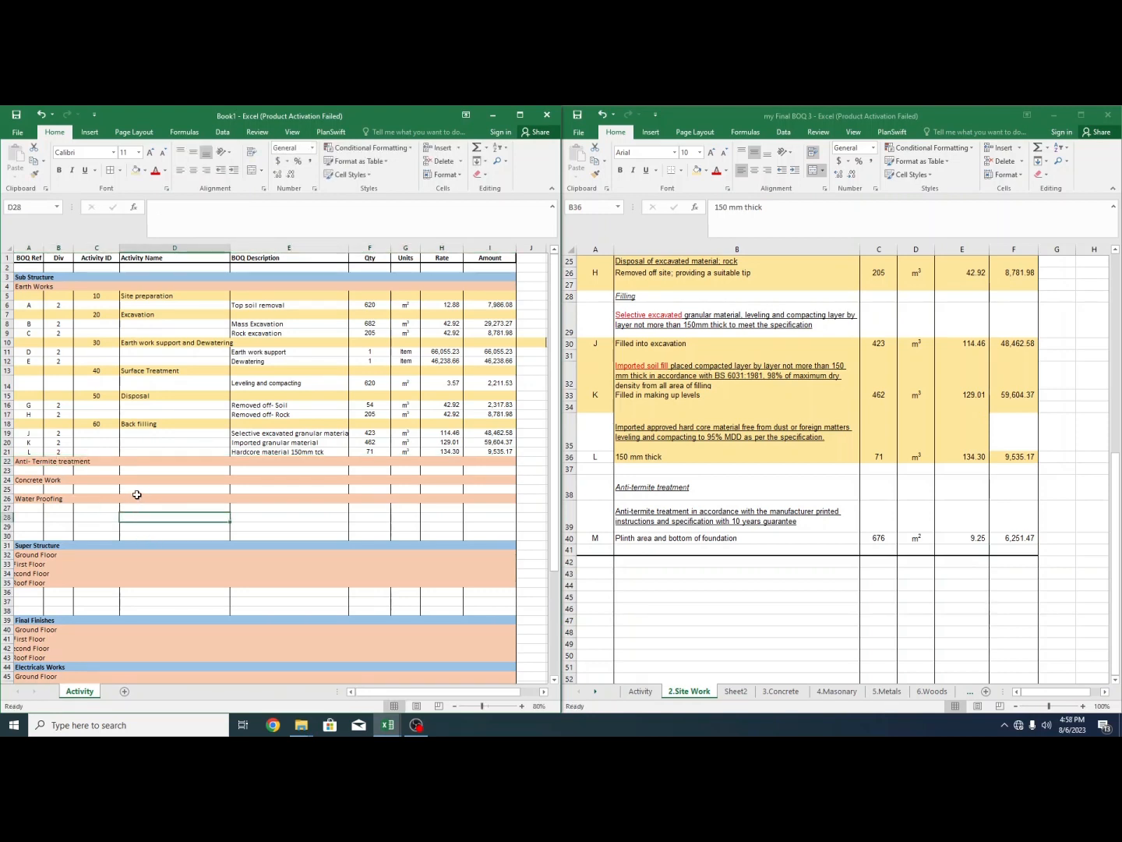
- Enter Activity ID 70 in C23 and the activity name "Termite treatment" in D23 of the Activity sheet
click(41, 472)
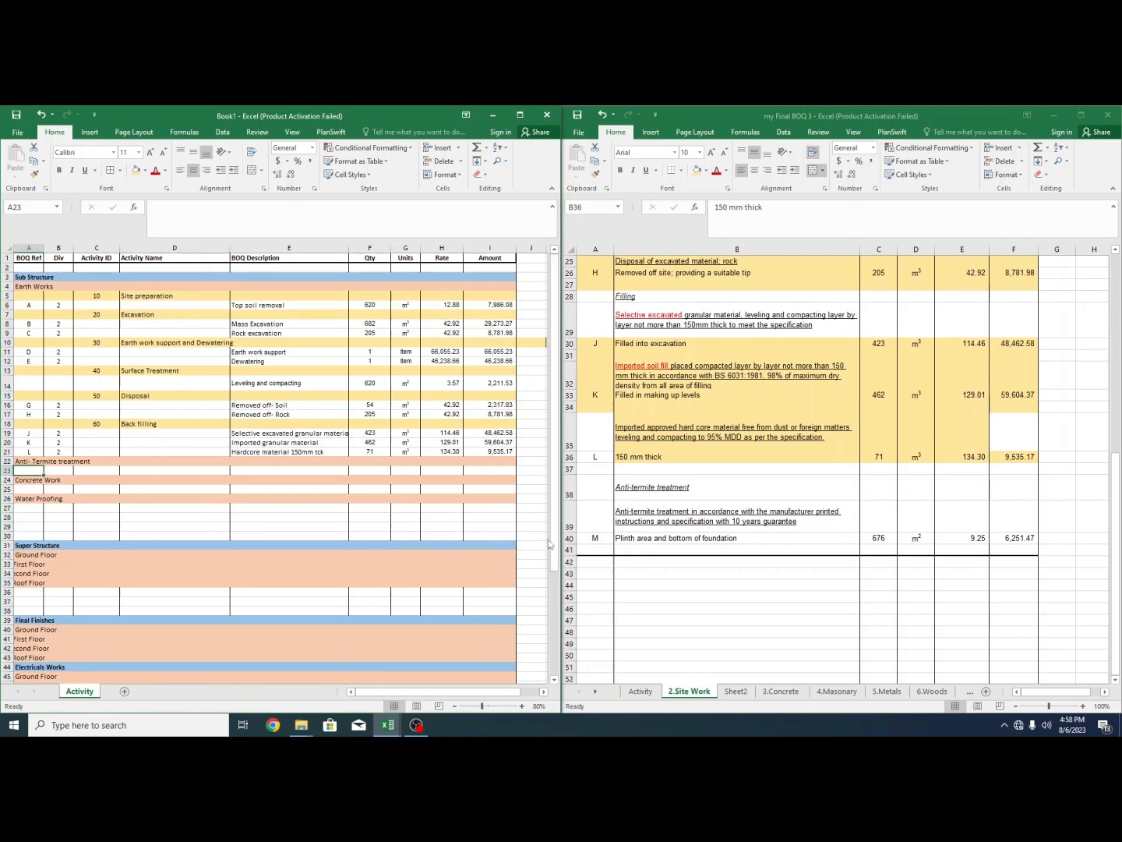
click(686, 536)
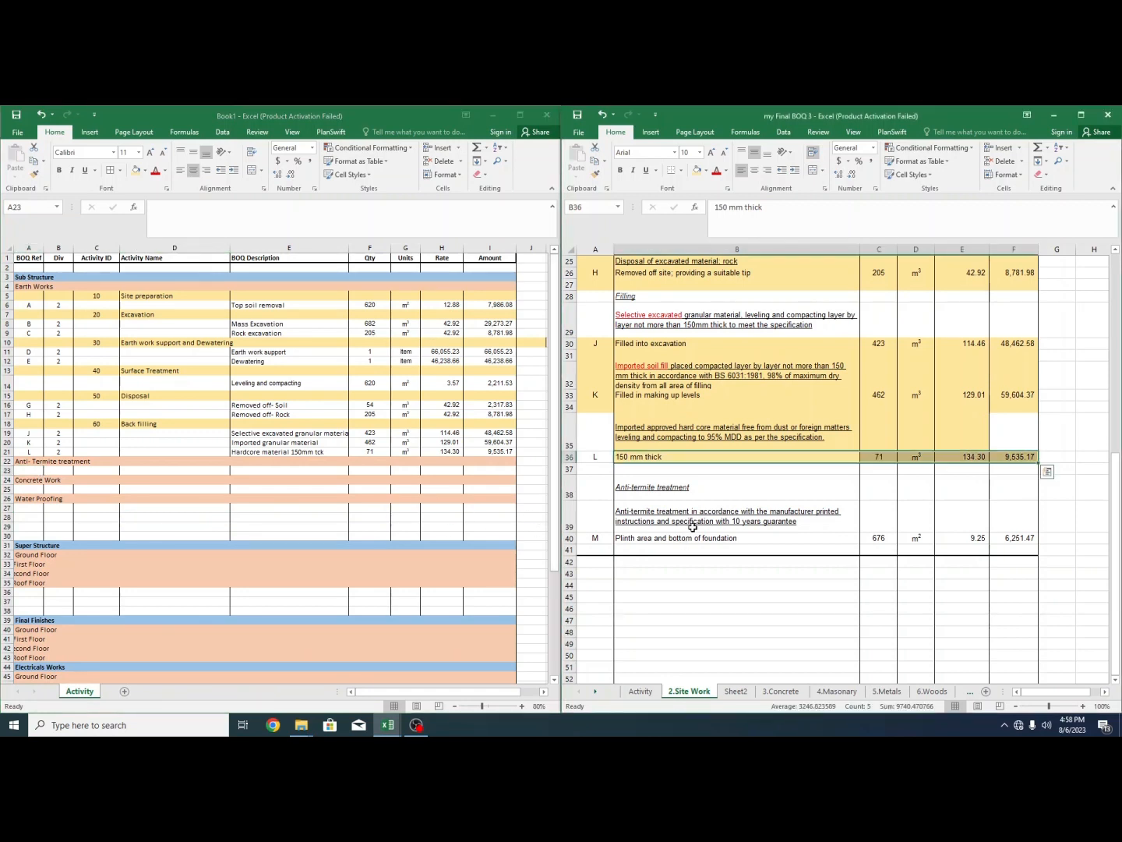
click(96, 470)
text(70)
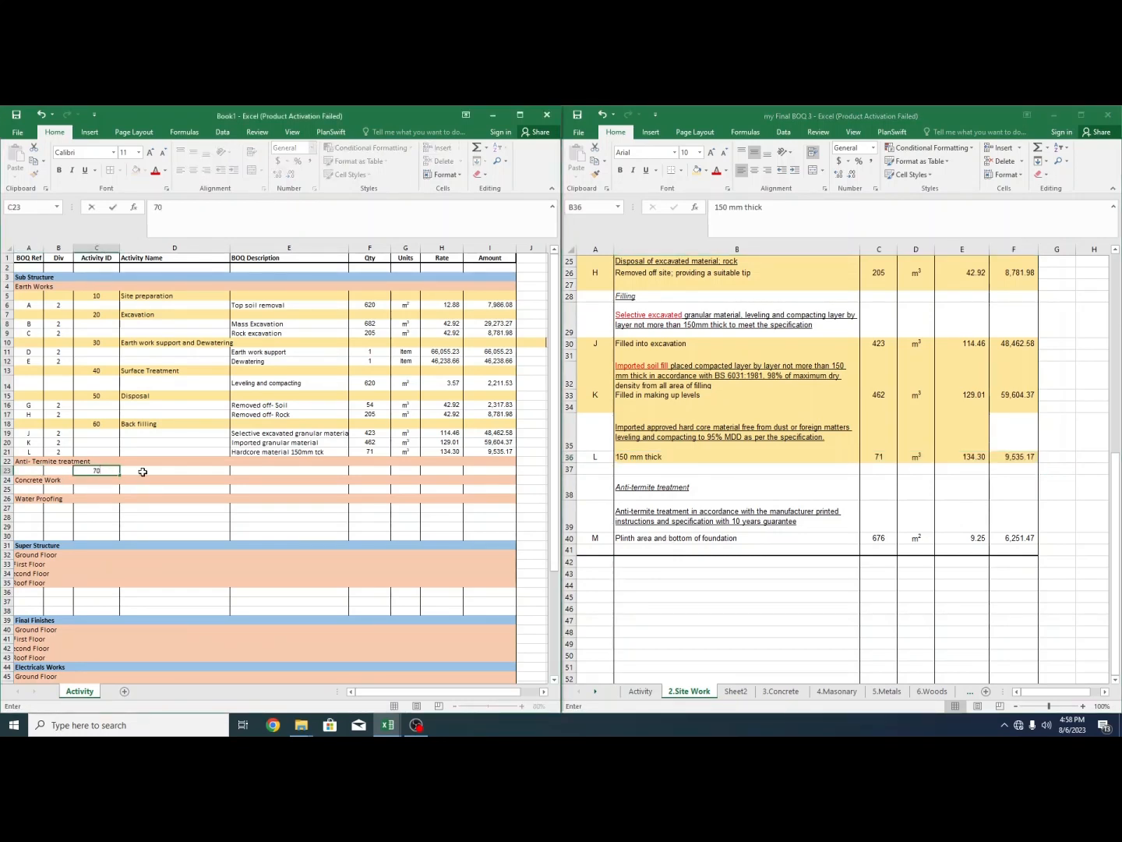
click(144, 472)
text(T)
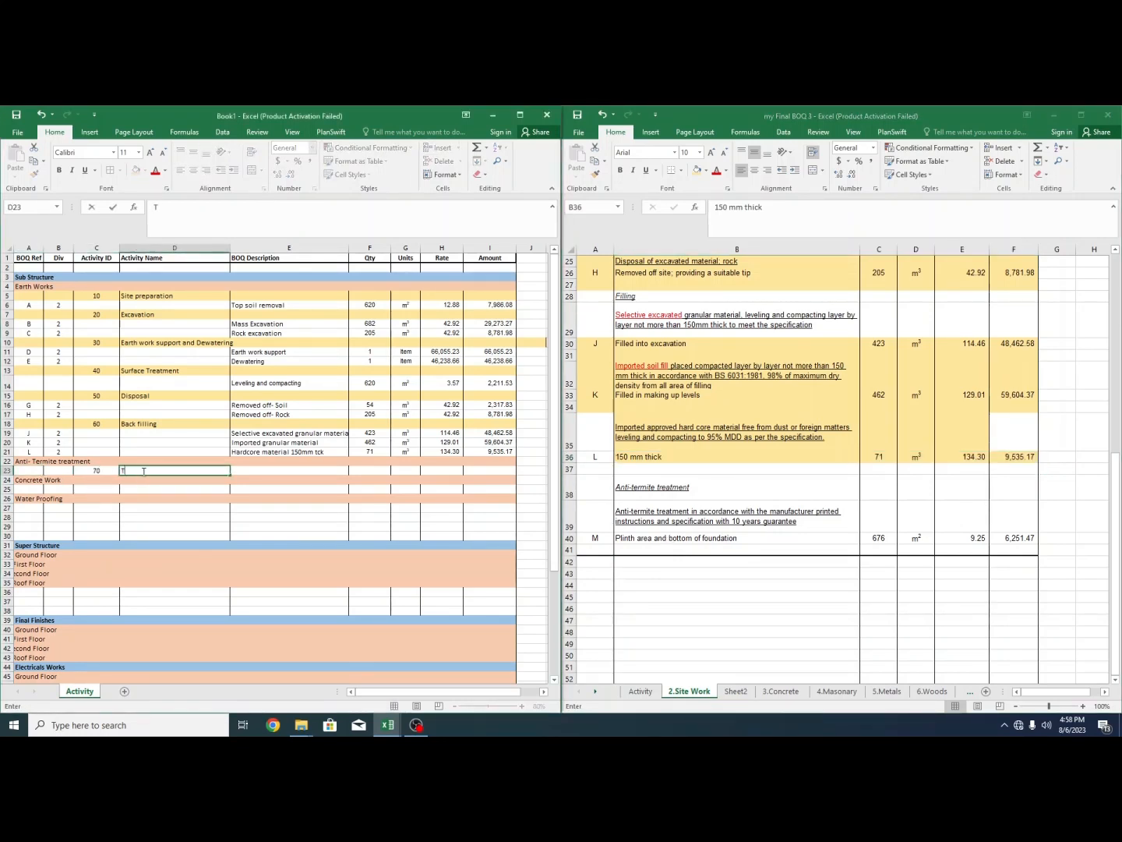
text(ermite treatment)
click(201, 509)
- Insert copies of blank rows 28:29 above the Concrete Work heading in row 24 of the Activity sheet
drag(6, 518, 3, 527)
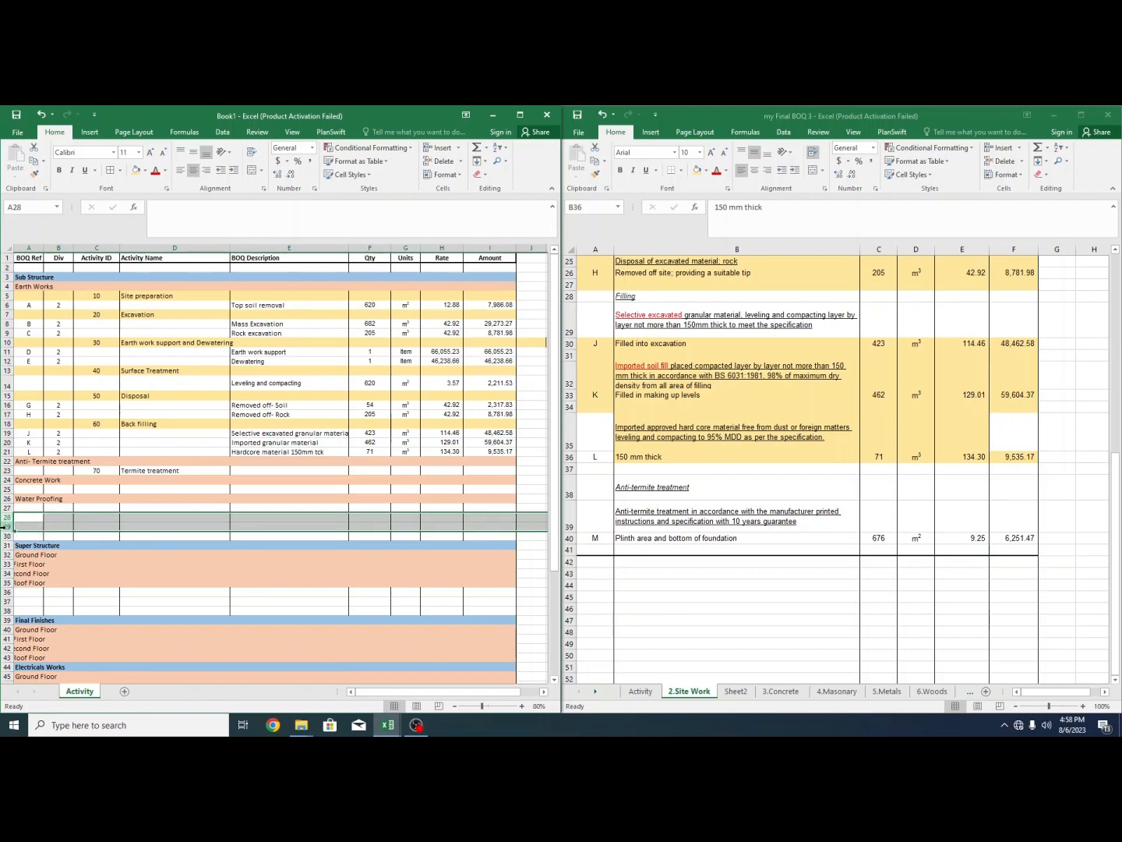
key(ctrl+c)
right_click(8, 479)
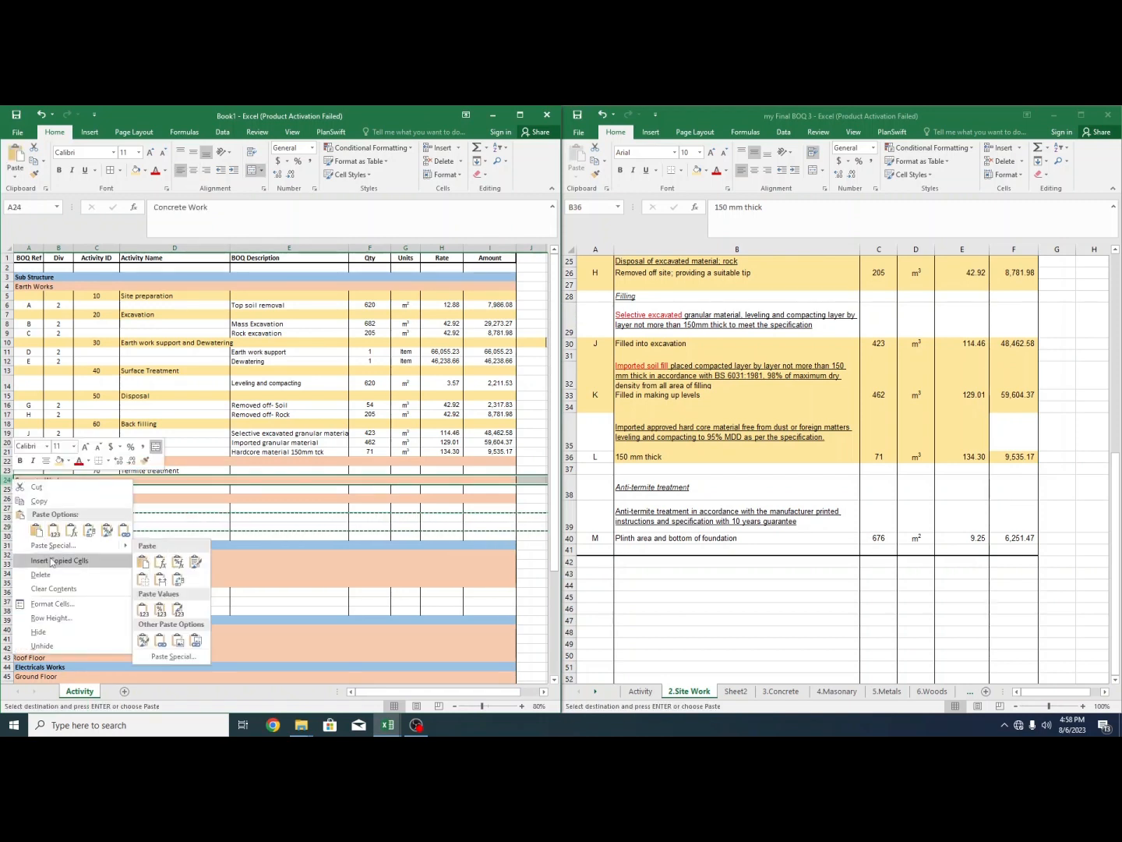
click(51, 561)
- Copy the description text "Plinth area and bottom of foundation" from B40 of 2.Site Work into E24 of the Activity sheet
click(668, 538)
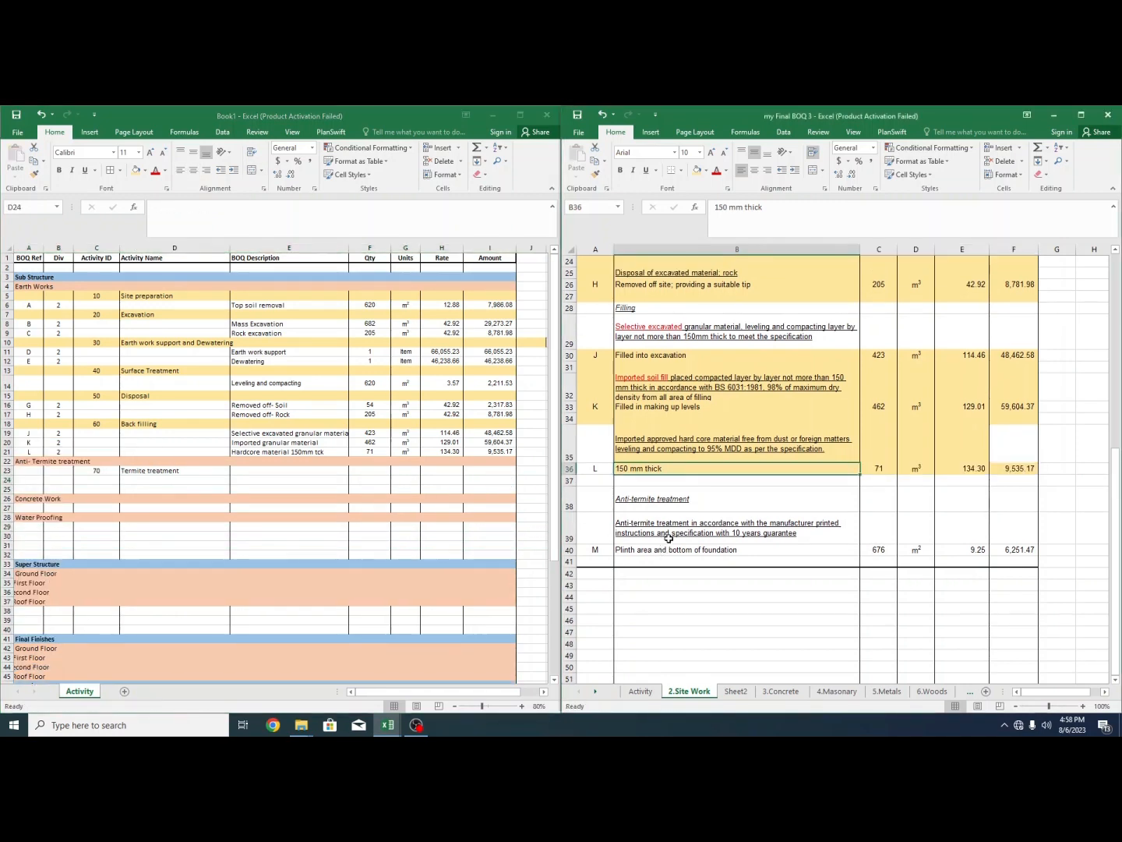
click(701, 551)
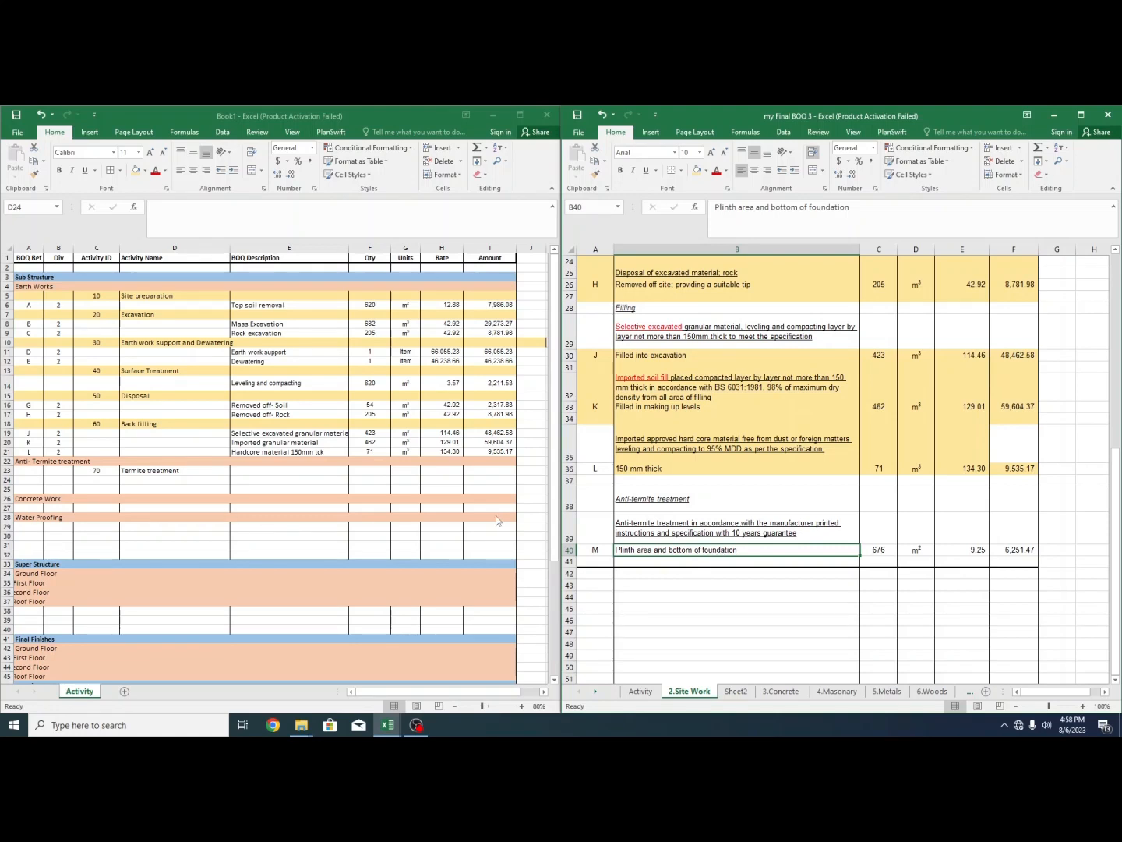
double_click(740, 551)
drag(739, 550, 615, 550)
key(ctrl+c)
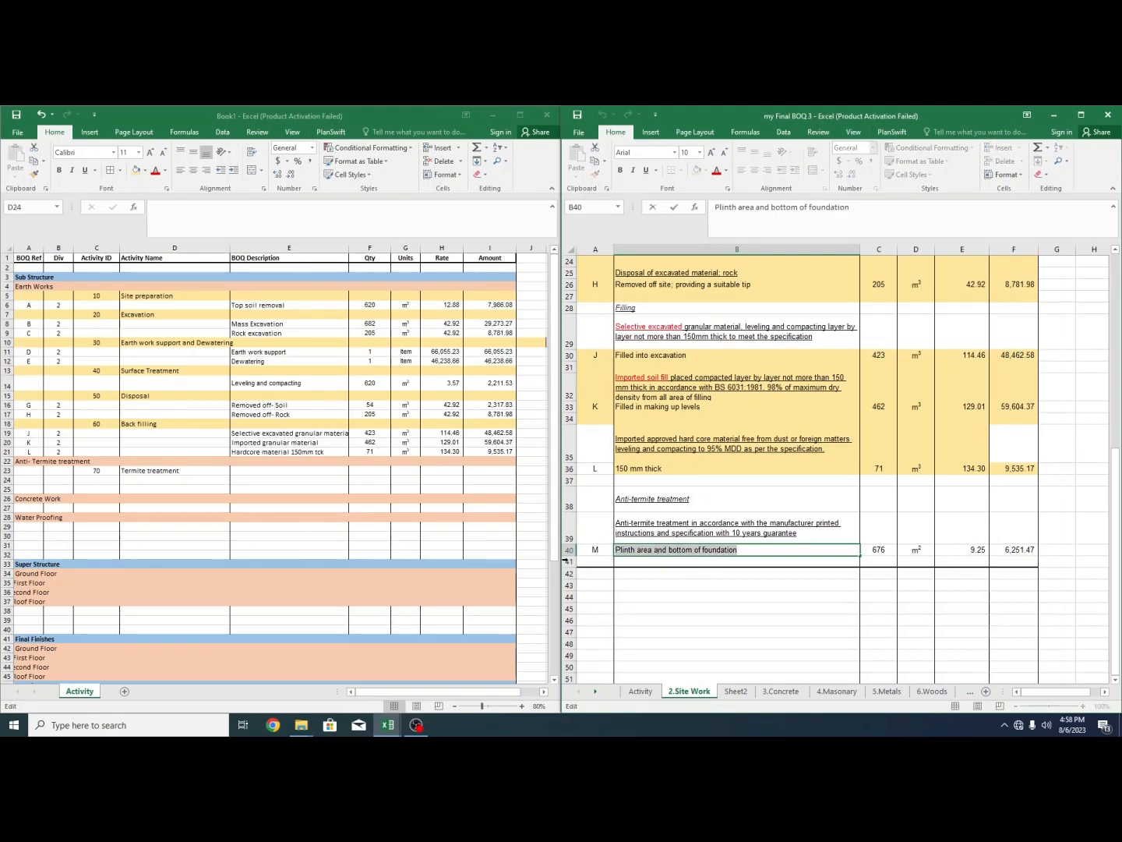
click(209, 483)
click(252, 480)
key(ctrl+v)
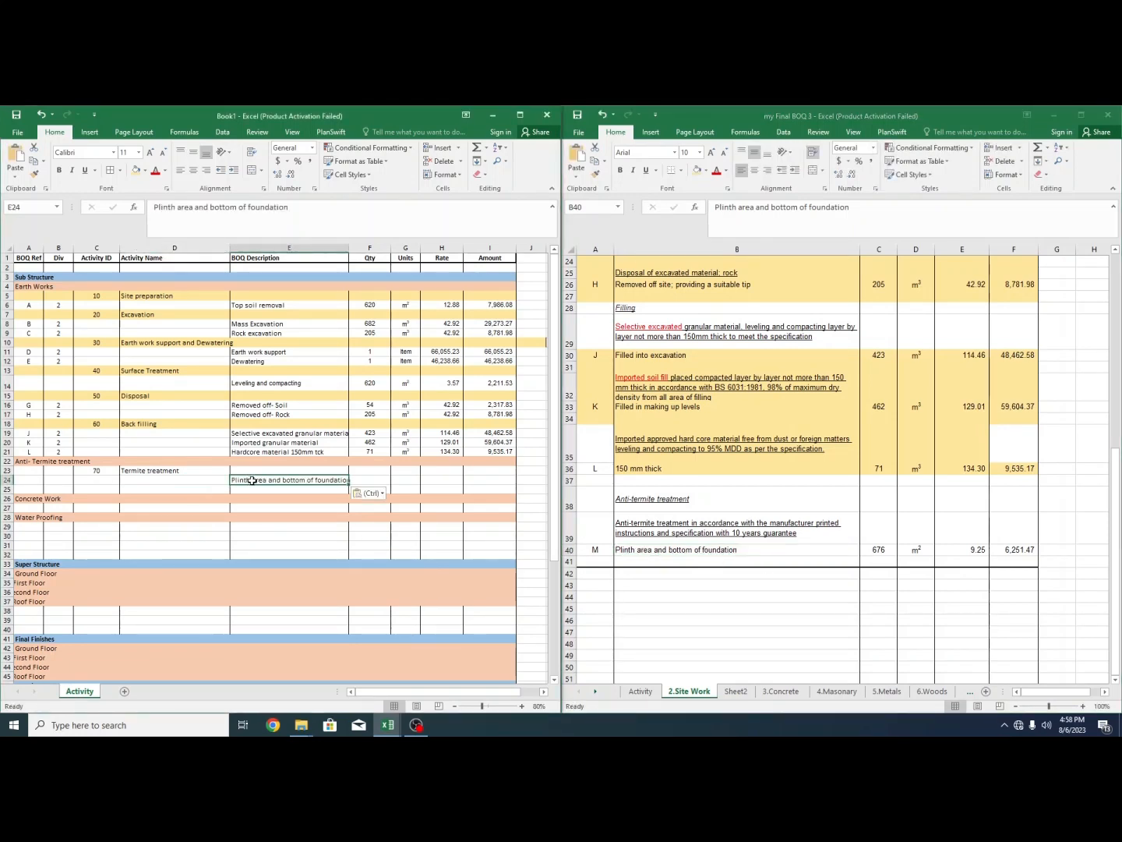
- Enter BOQ Ref M and Div 2 in A24:B24 for the termite treatment item
click(27, 480)
text(M)
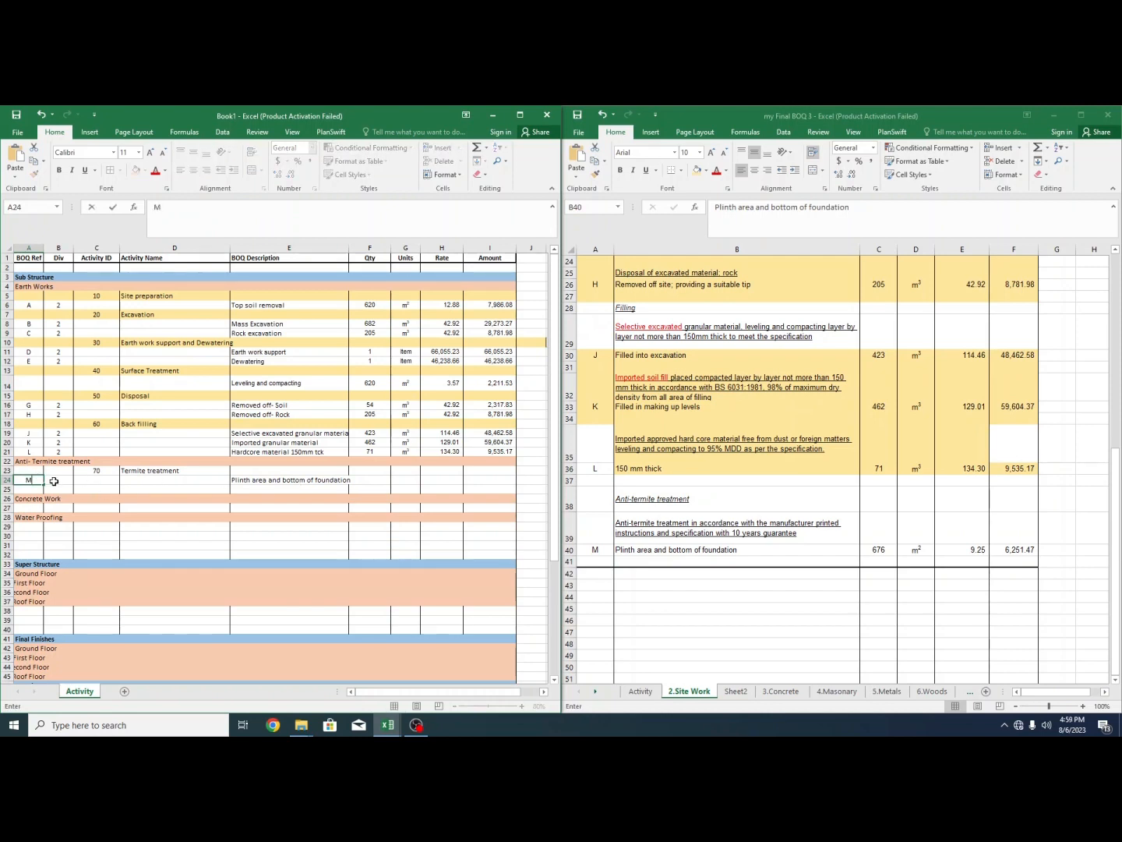
key(Tab)
text(2)
- Copy item M's quantity, unit, rate and amount from C40:F40 of 2.Site Work into F24:I24 of the Activity sheet
click(382, 480)
click(877, 550)
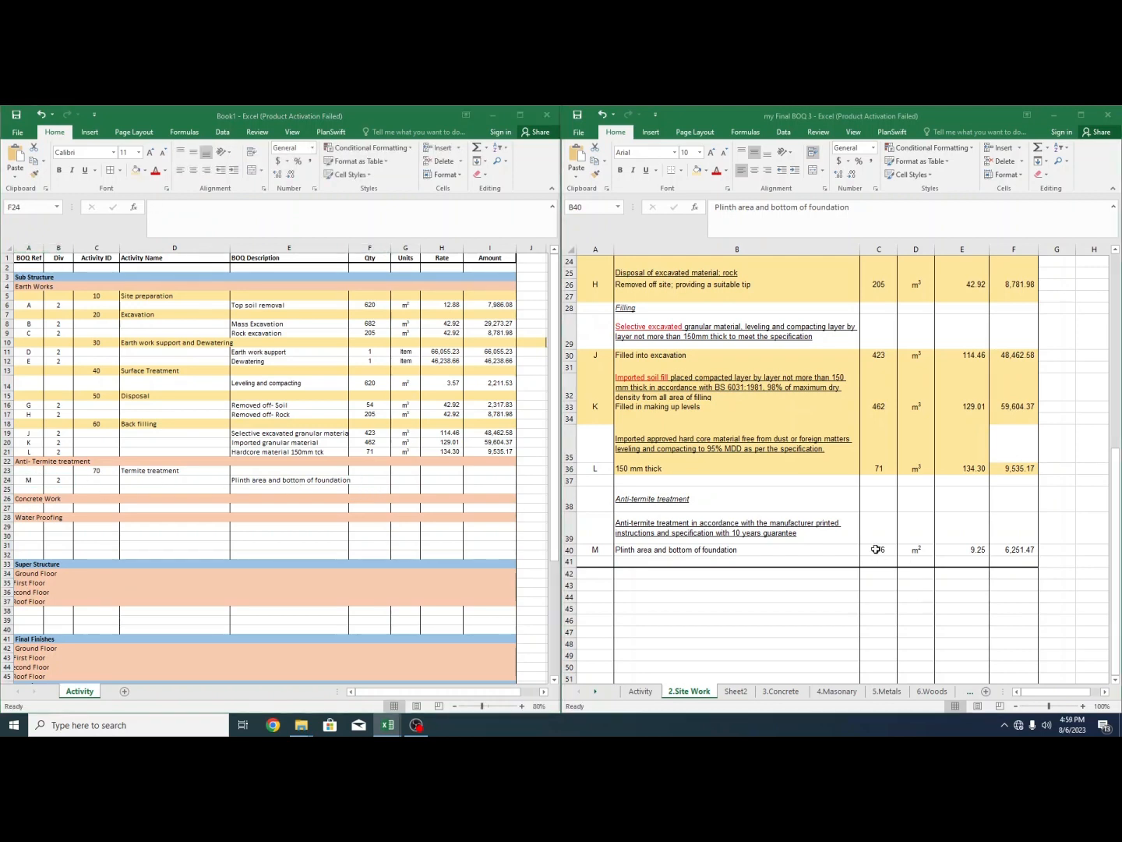
drag(877, 550, 1013, 551)
click(362, 480)
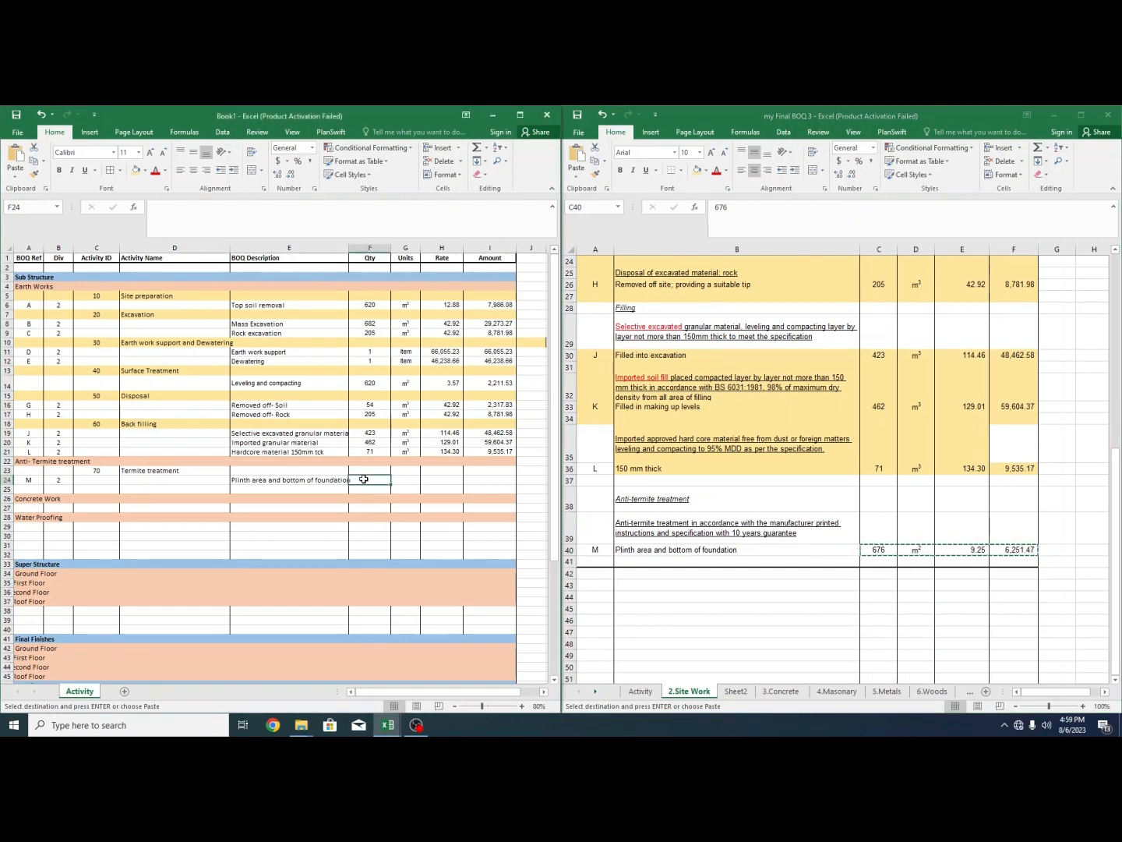
key(ctrl+v)
- Remove the word "area" from the BOQ description in E24 of the Activity sheet
double_click(261, 481)
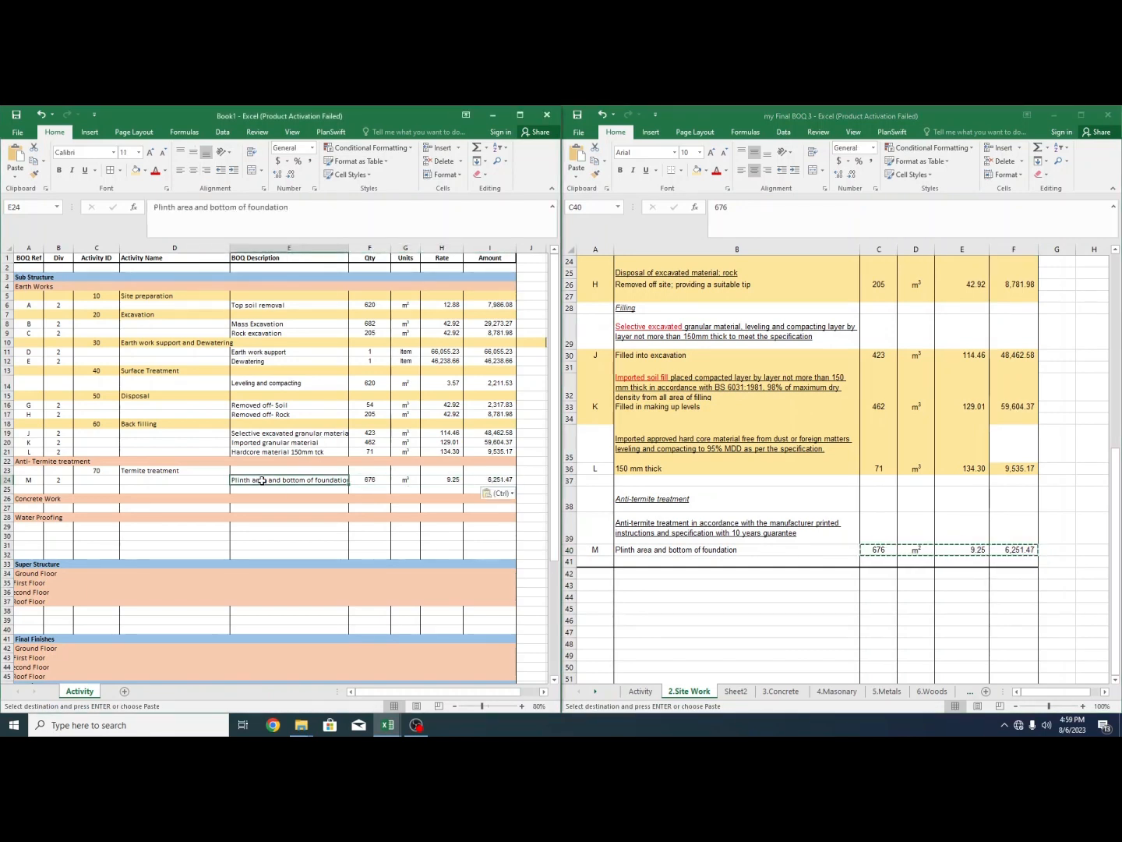
drag(270, 480, 248, 480)
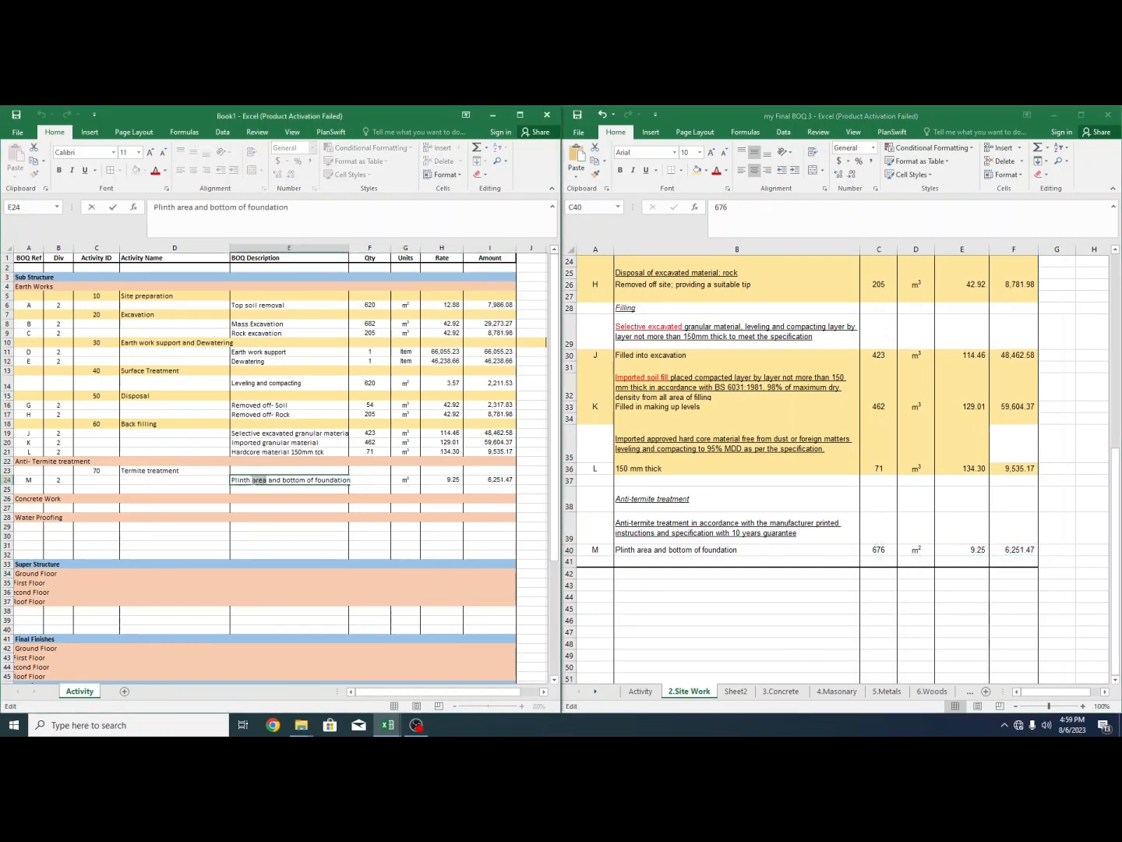
key(Delete)
click(318, 498)
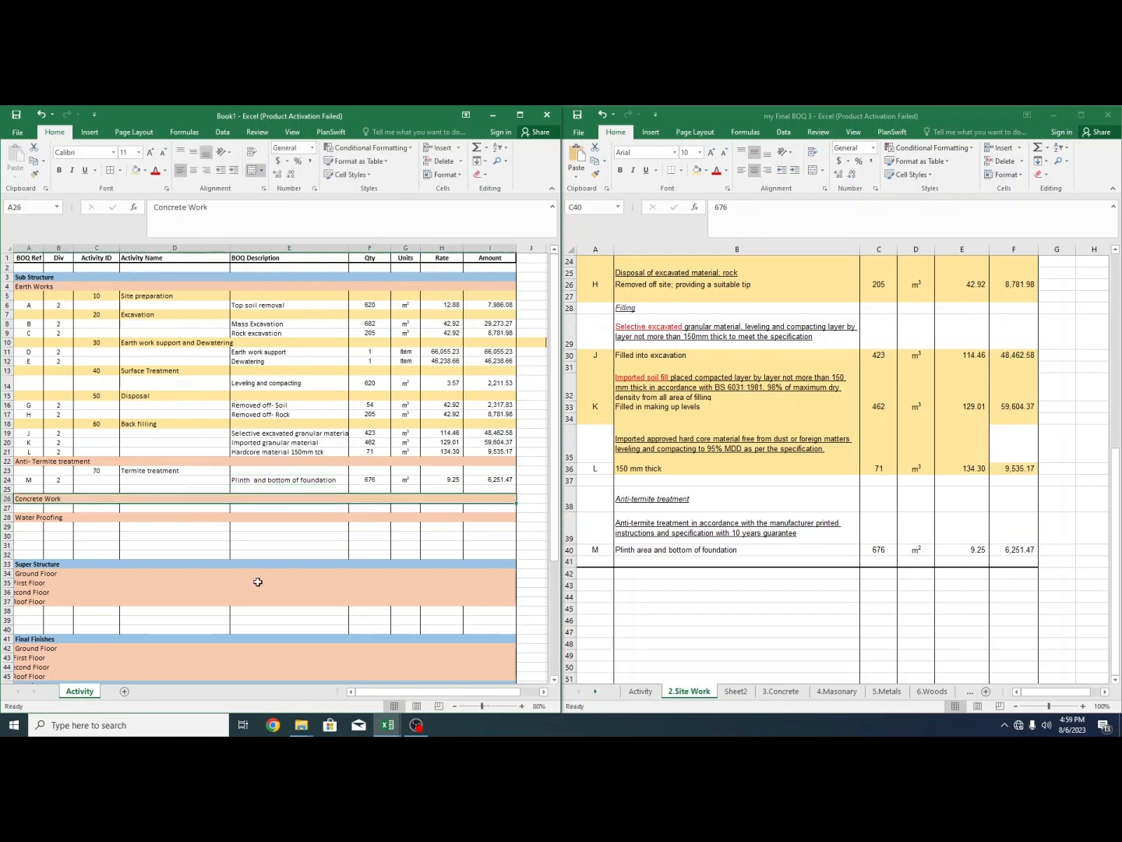
double_click(203, 558)
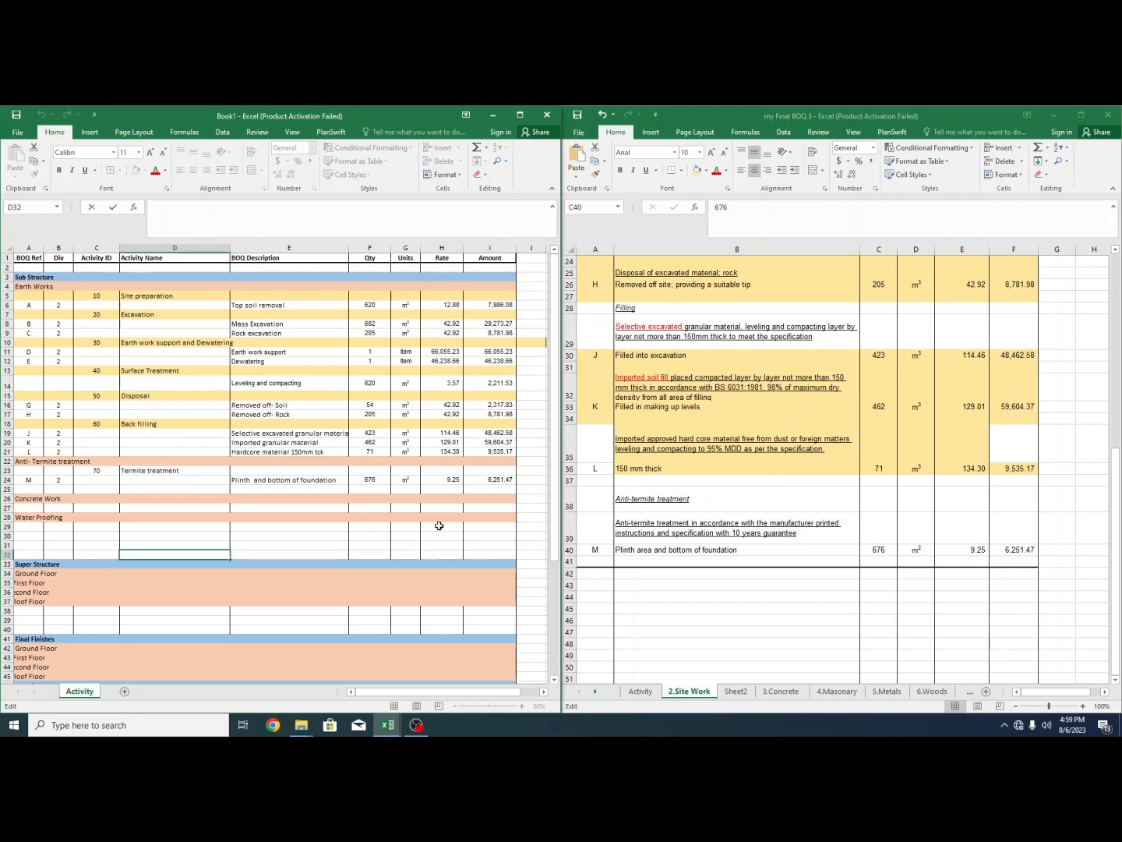
drag(28, 543, 492, 517)
right_click(32, 523)
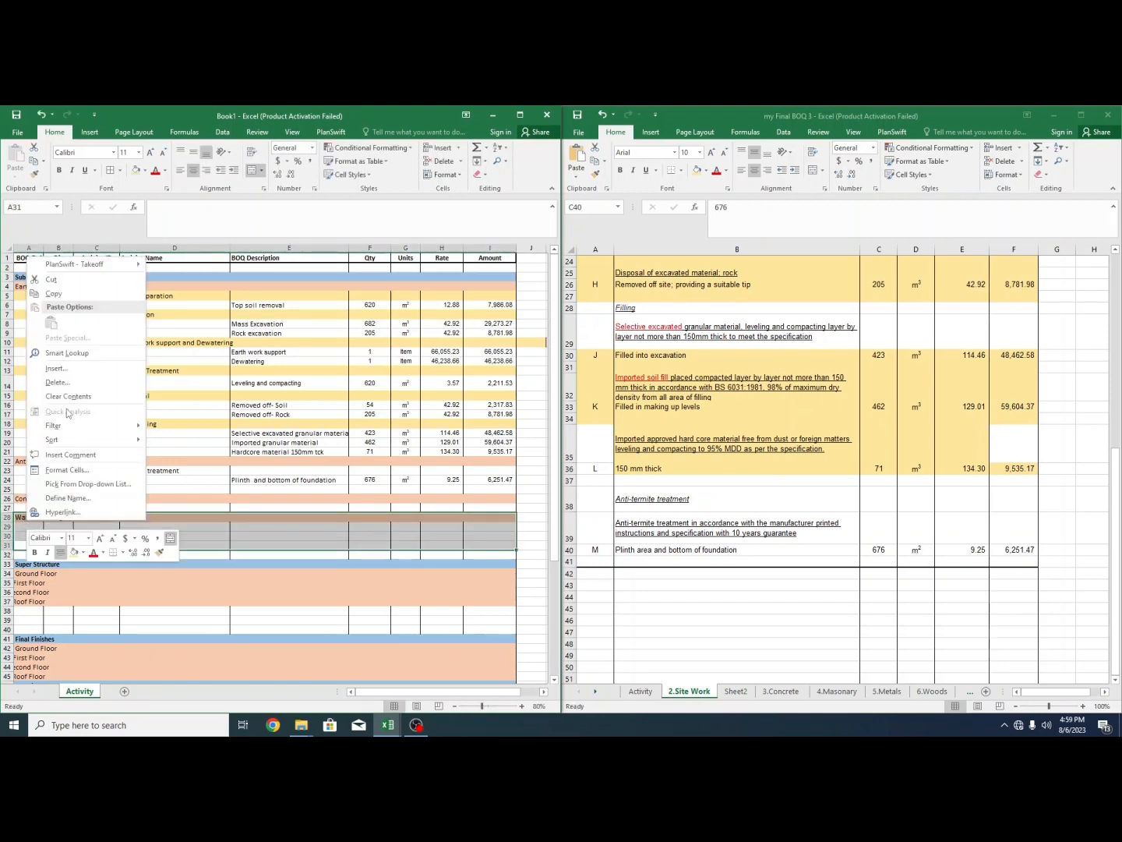
click(58, 382)
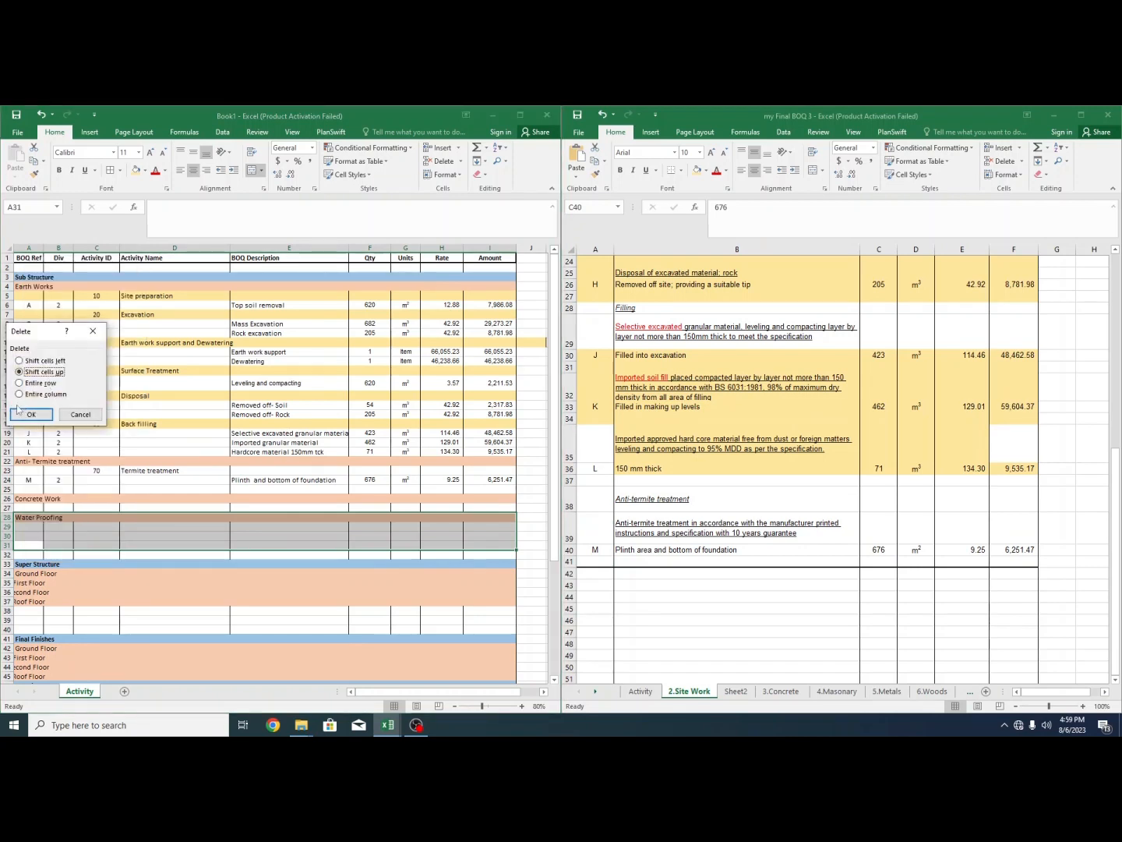
click(80, 415)
- Select entire rows 28:31 of the Activity sheet, covering the Water Proofing heading and the blank rows under it
drag(7, 517, 9, 545)
right_click(69, 523)
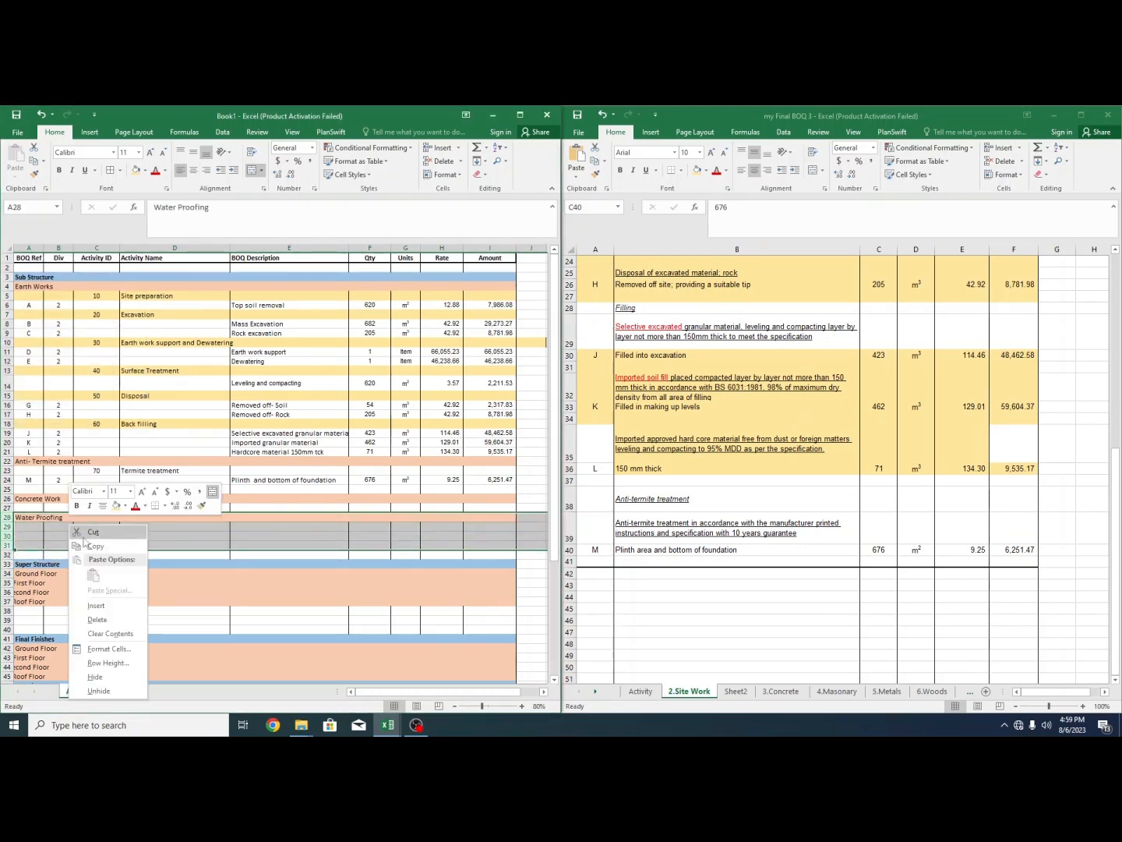